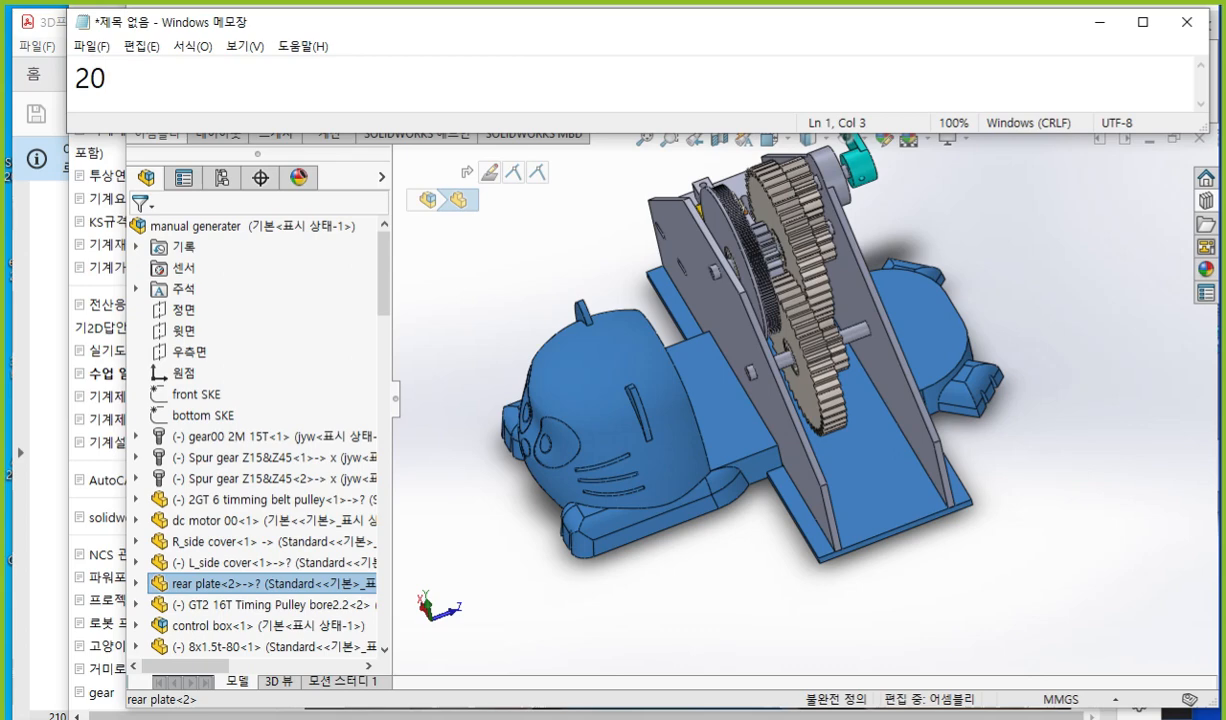
Step: Write the note heading "2022 > 2023 계묘년"
text(22 > 2023)
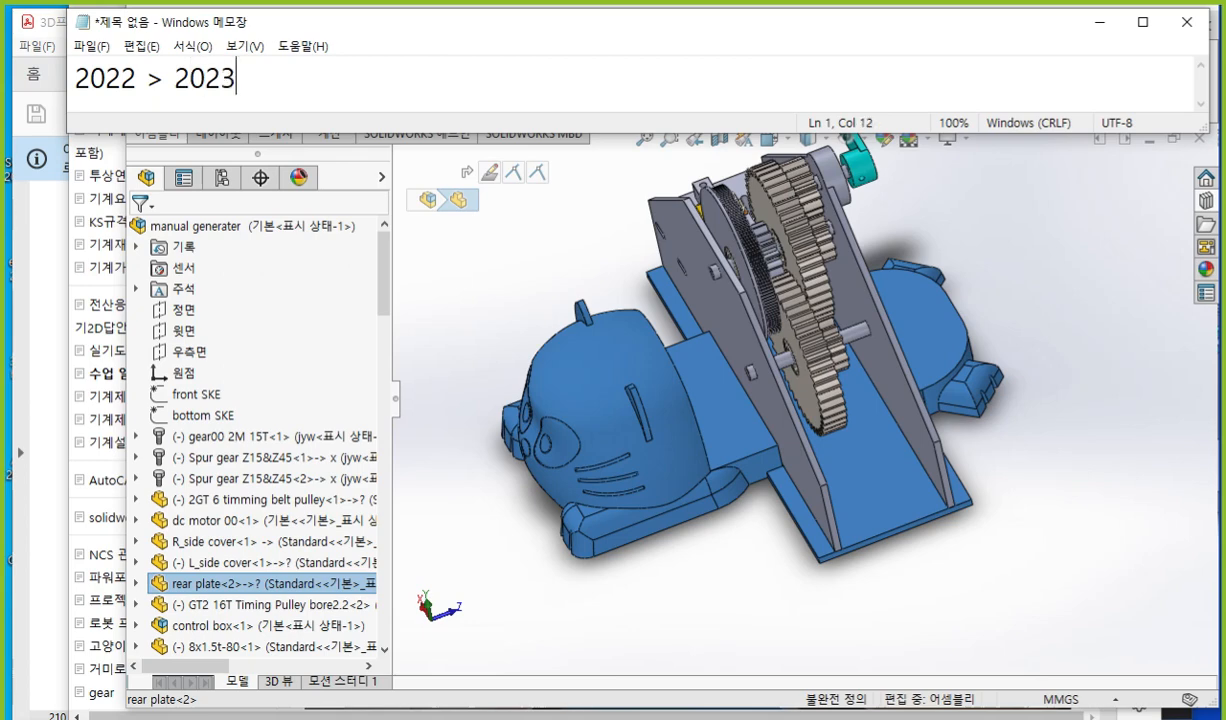
text( rP)
key(BackSpace)
key(BackSpace)
text(계묘년)
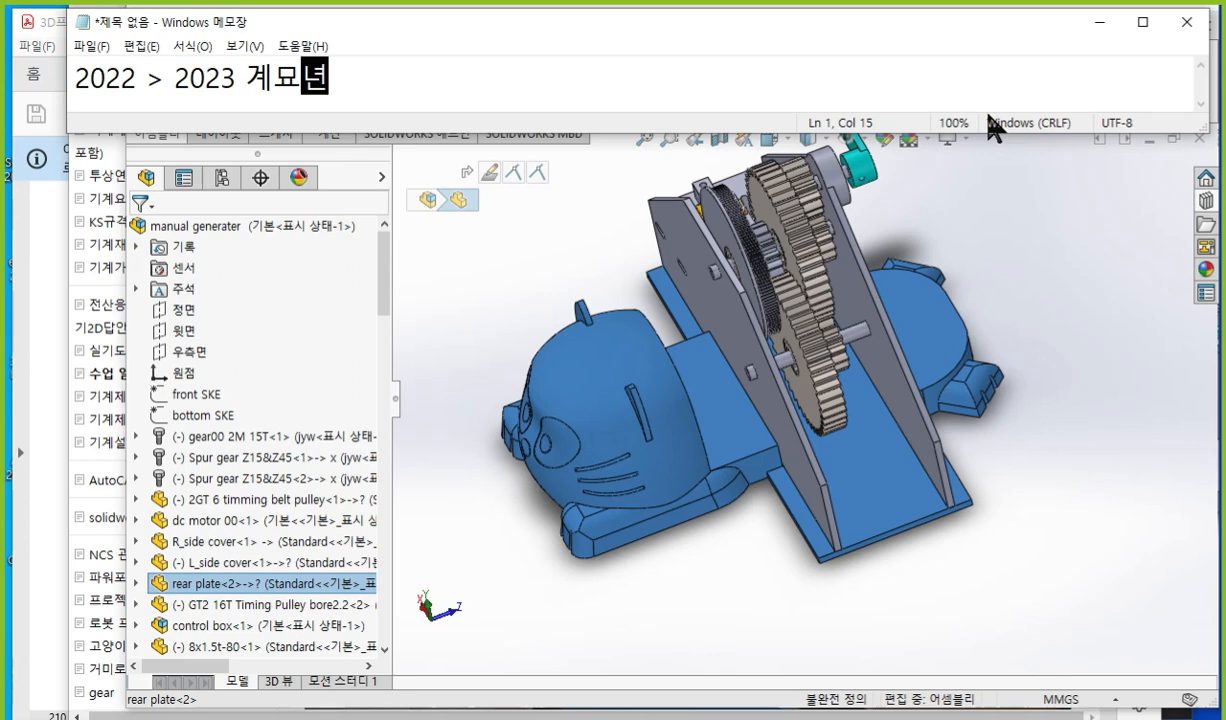
click(424, 75)
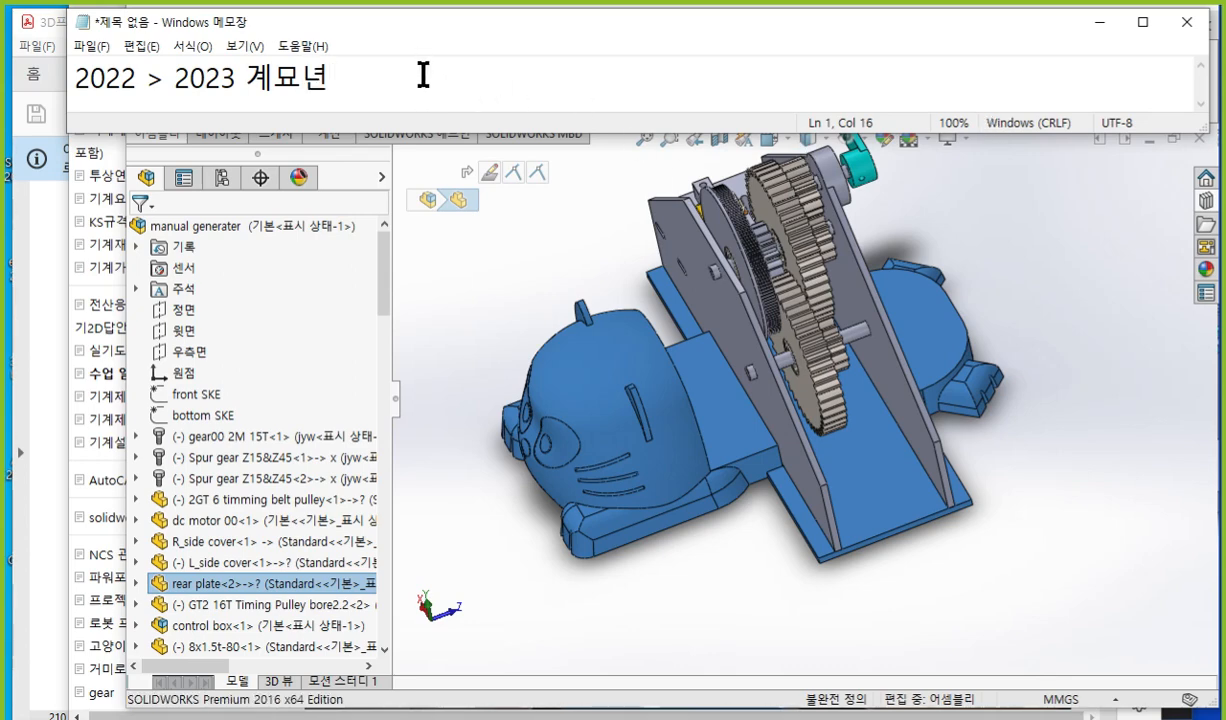
Step: Extend the note heading with "/ rear plate" and make the note window narrower and taller
text(/ re)
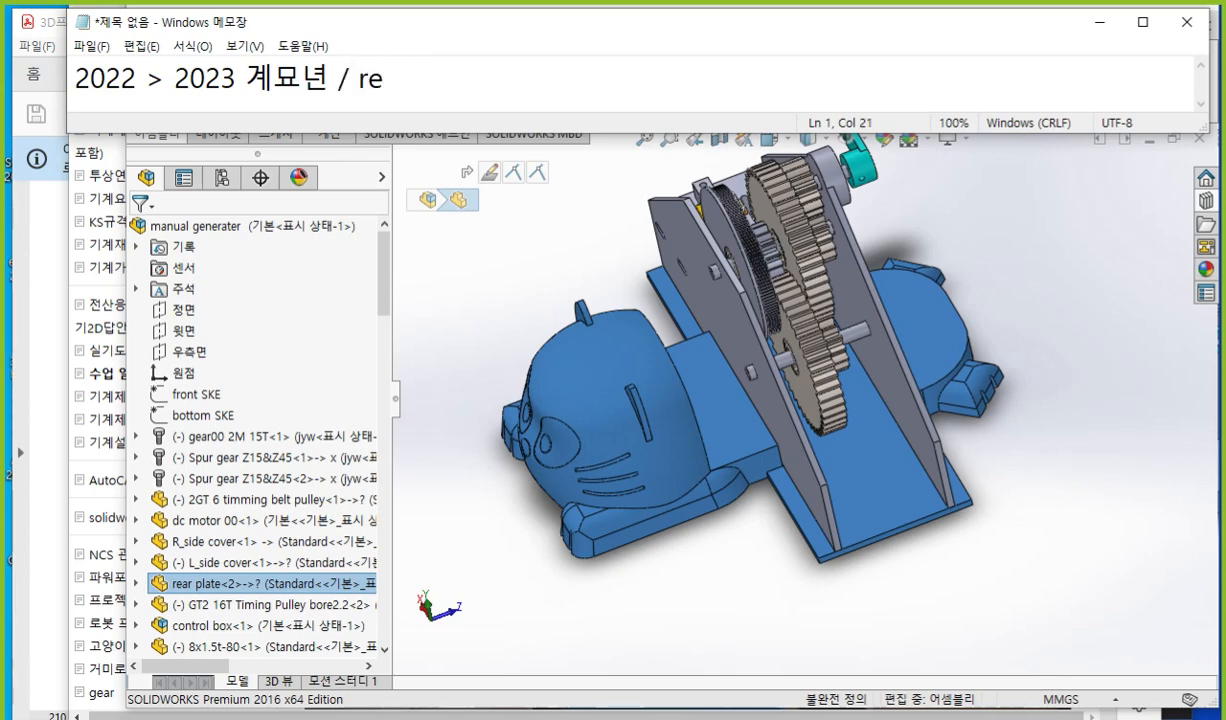
text( plate)
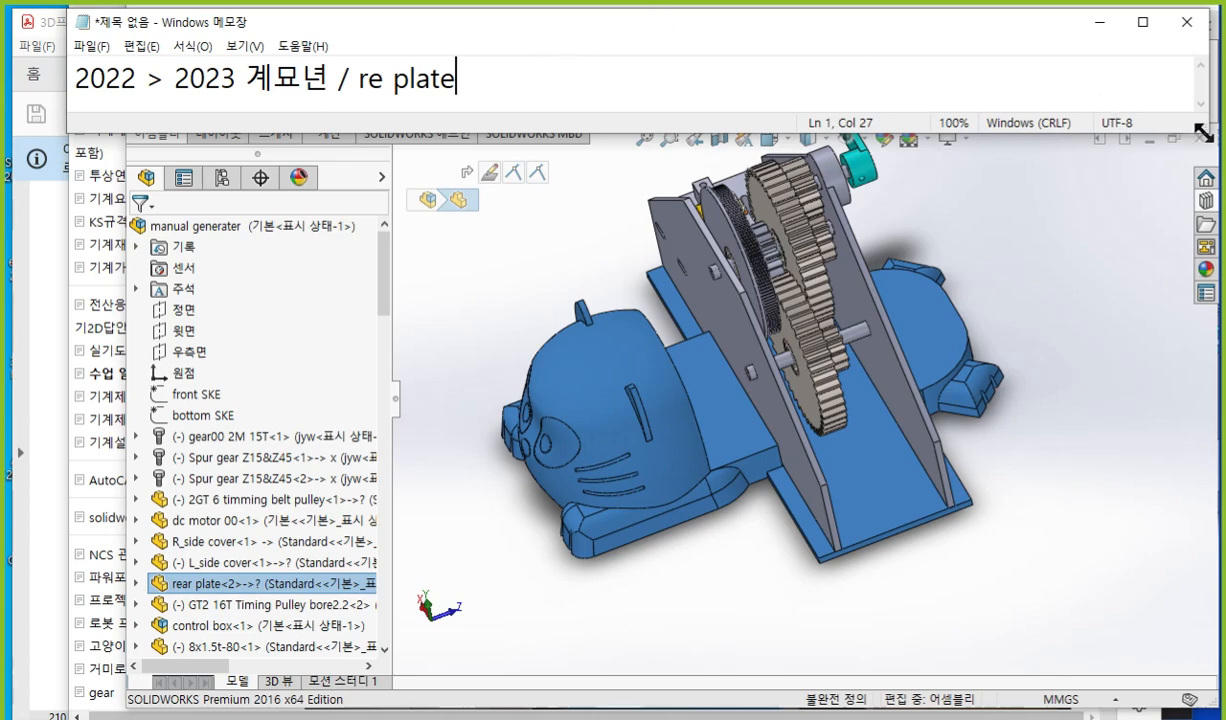
drag(1203, 133, 546, 249)
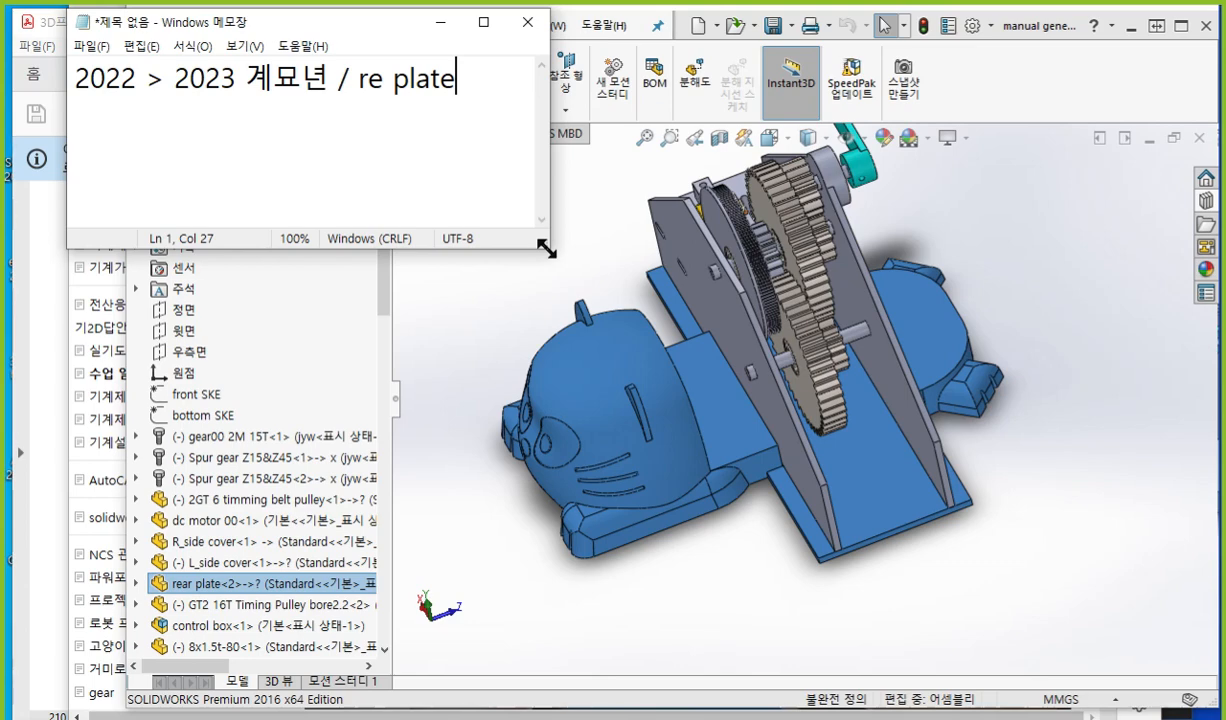
key(Left)
key(Left)
key(Left)
key(Left)
key(Left)
key(Left)
text(ar)
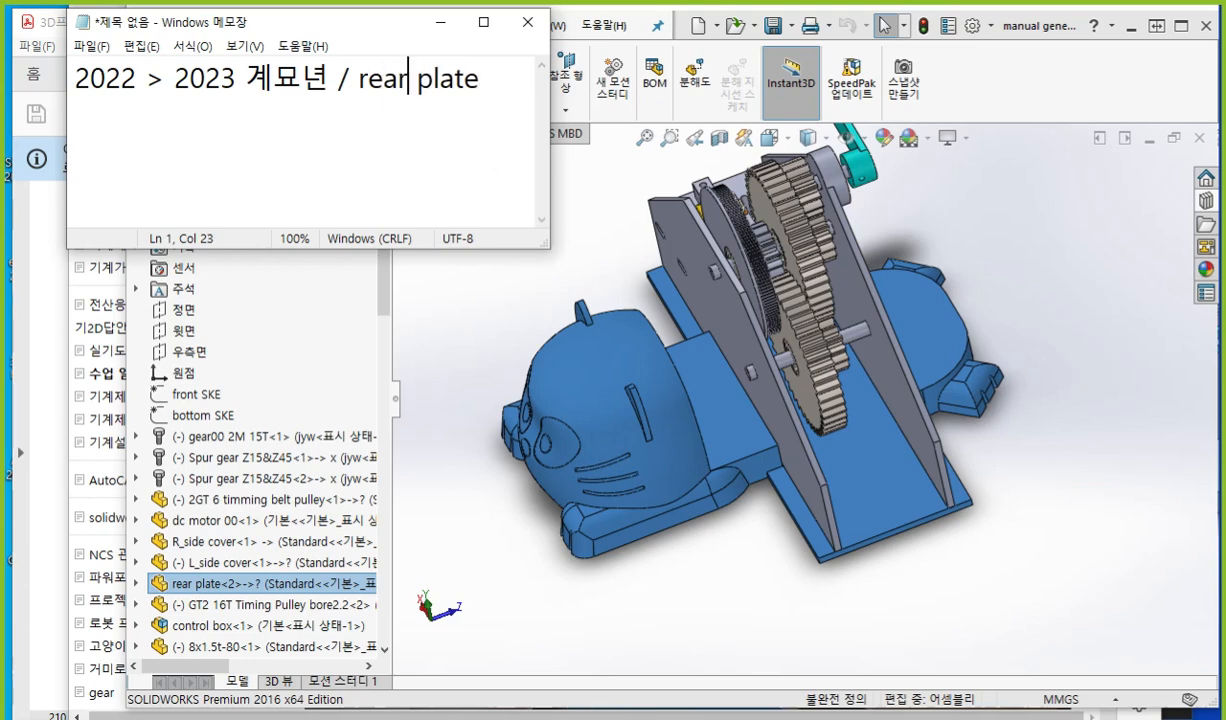
Step: Add the lines "rear plate 파트파일 열고" and "파트분할" below the heading, reusing the copied part name
drag(481, 72, 357, 78)
key(ctrl+c)
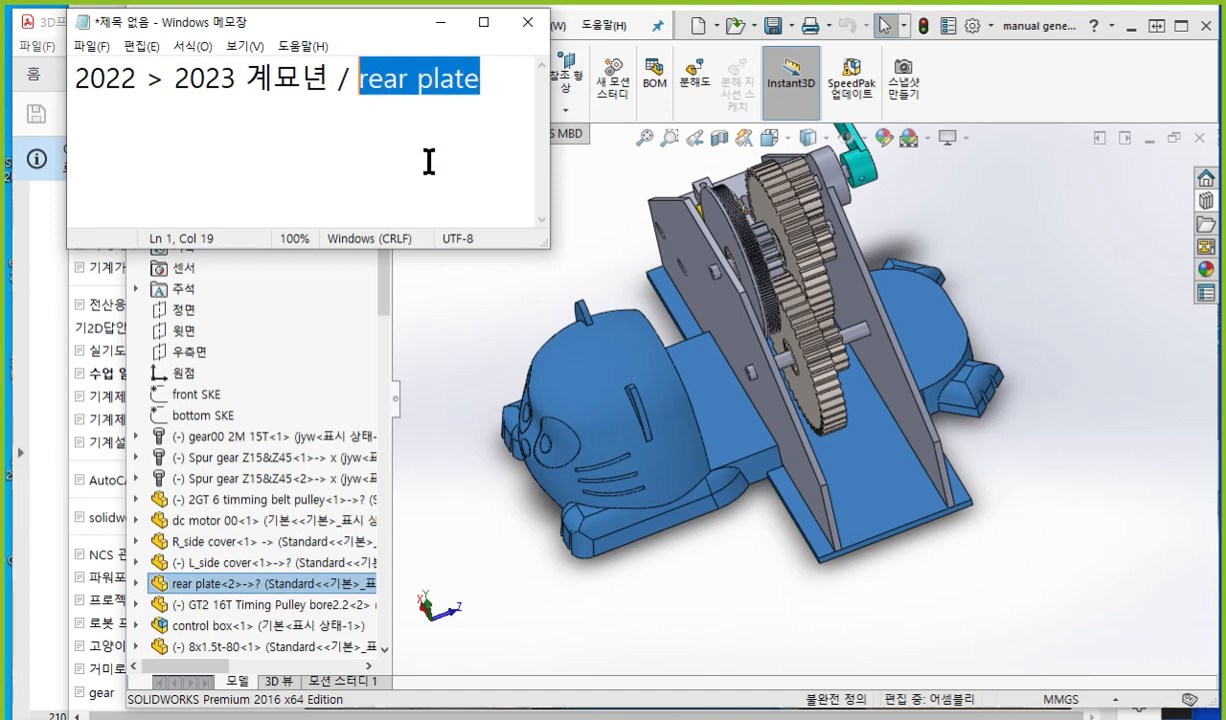
click(111, 127)
key(End)
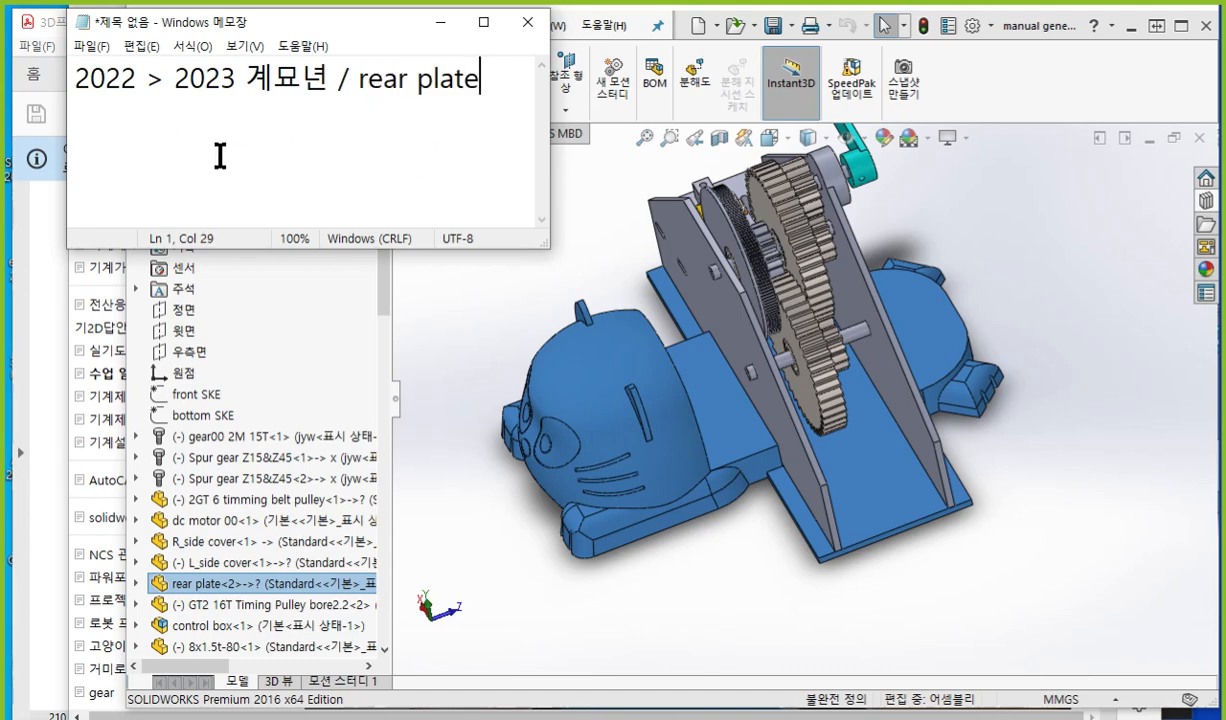
key(Return)
key(Return)
text(파트분할)
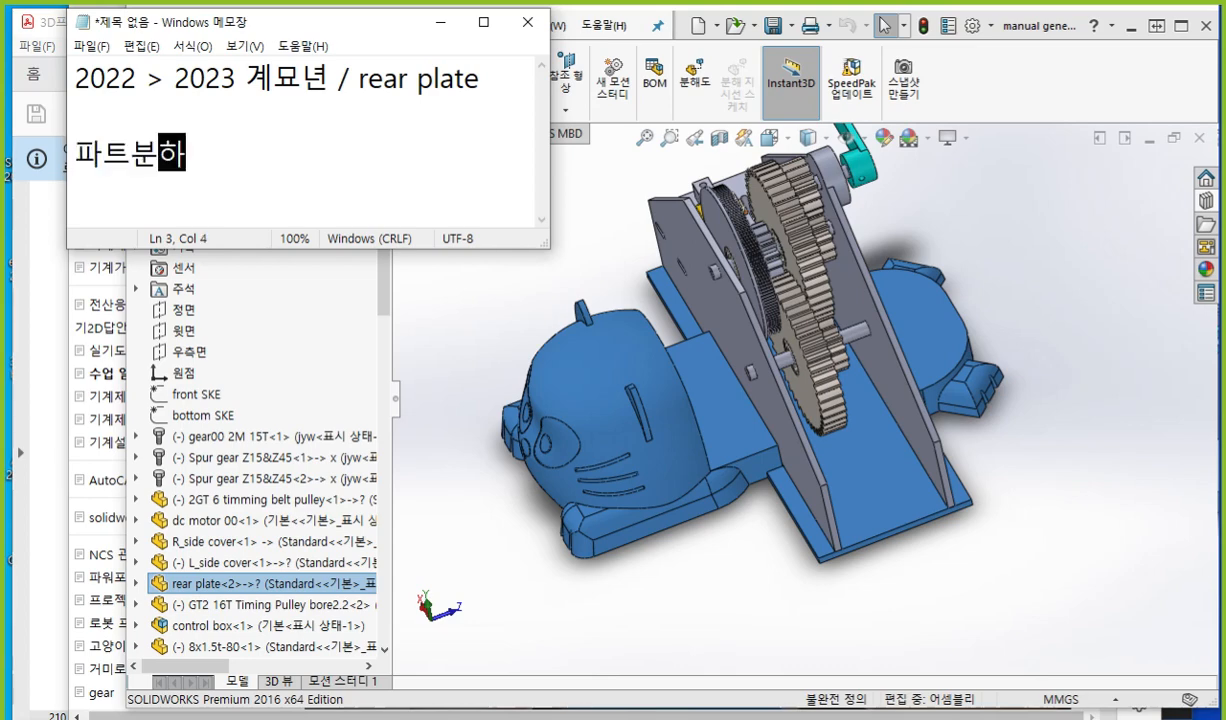
key(Up)
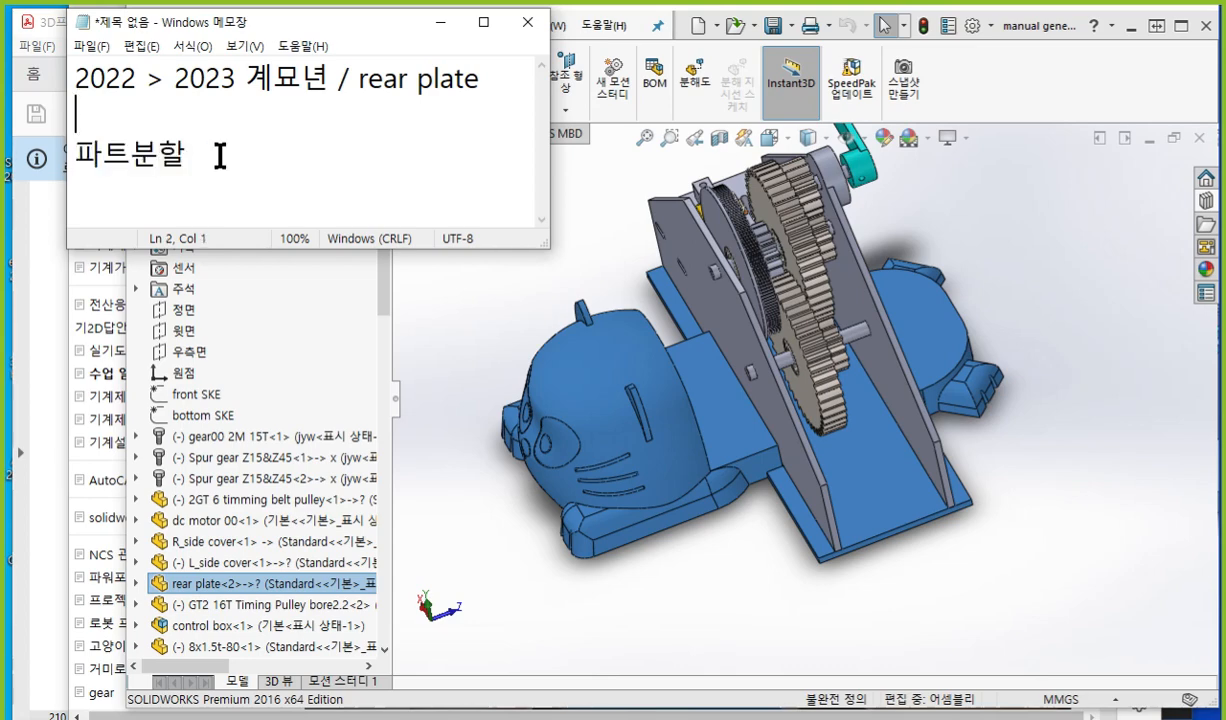
key(ctrl+v)
text(파트)
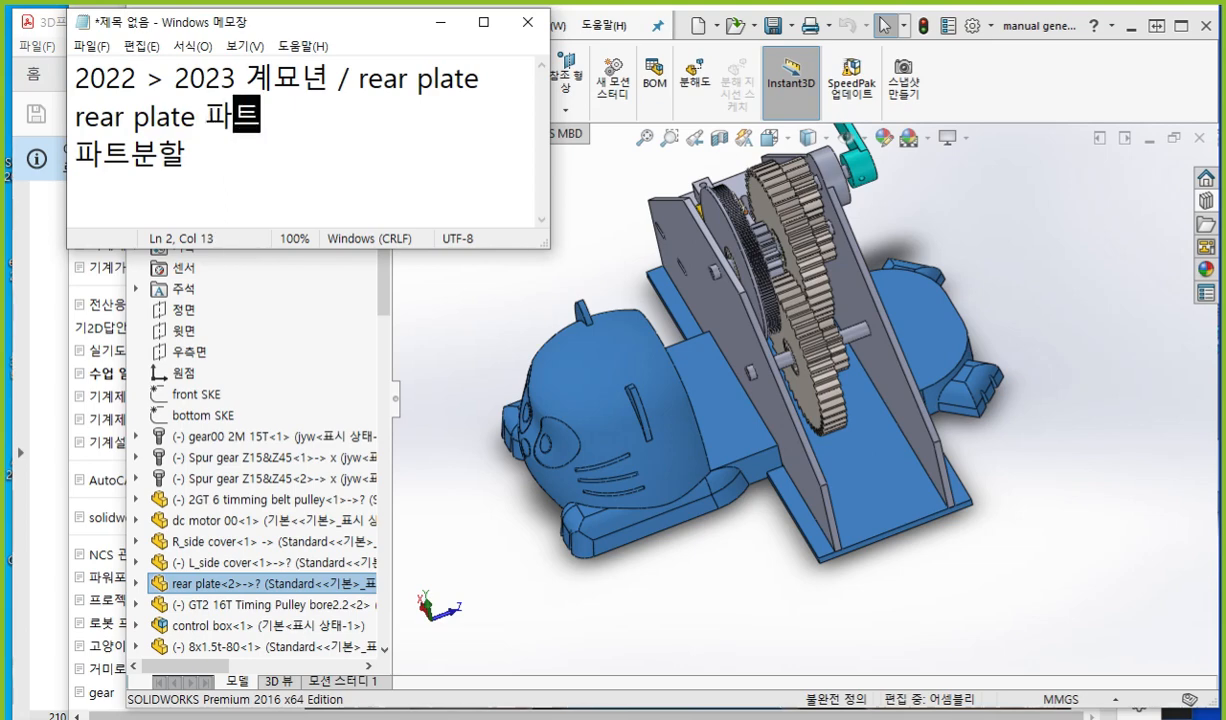
text(파이ㄹ 열고)
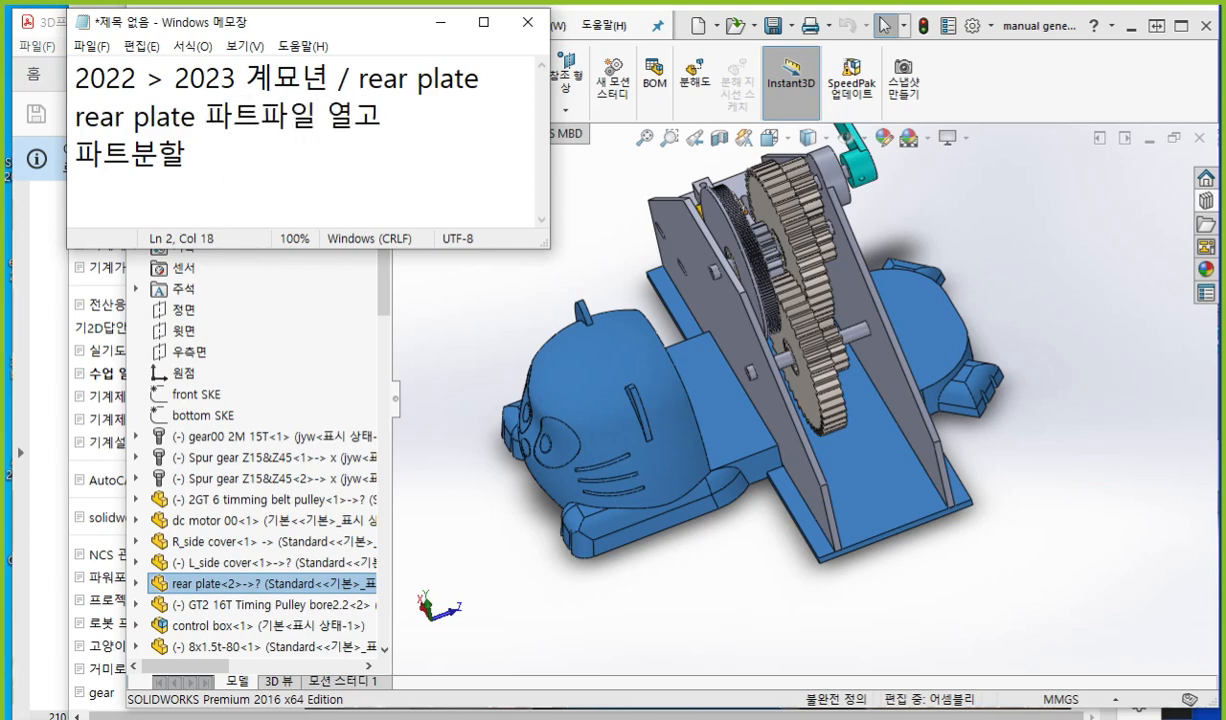
Step: Append "(교차 피처명령)" to the 파트분할 line of the note
click(219, 157)
text((교체)
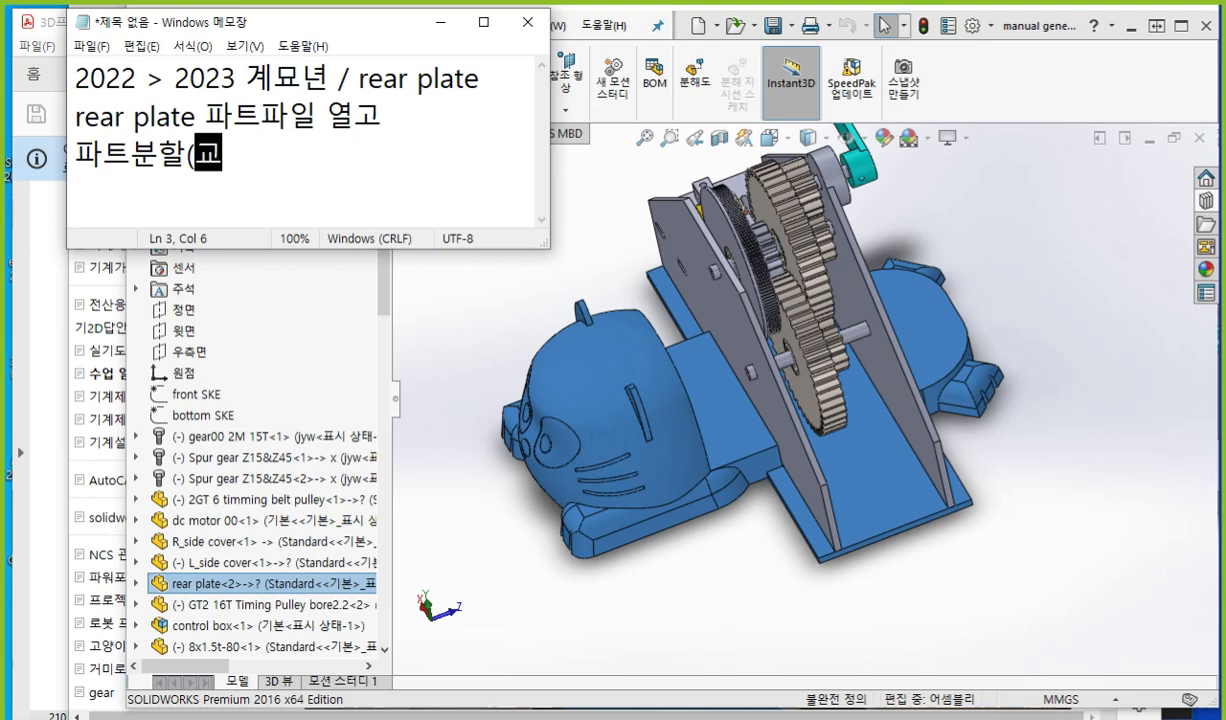
key(BackSpace)
text(차)
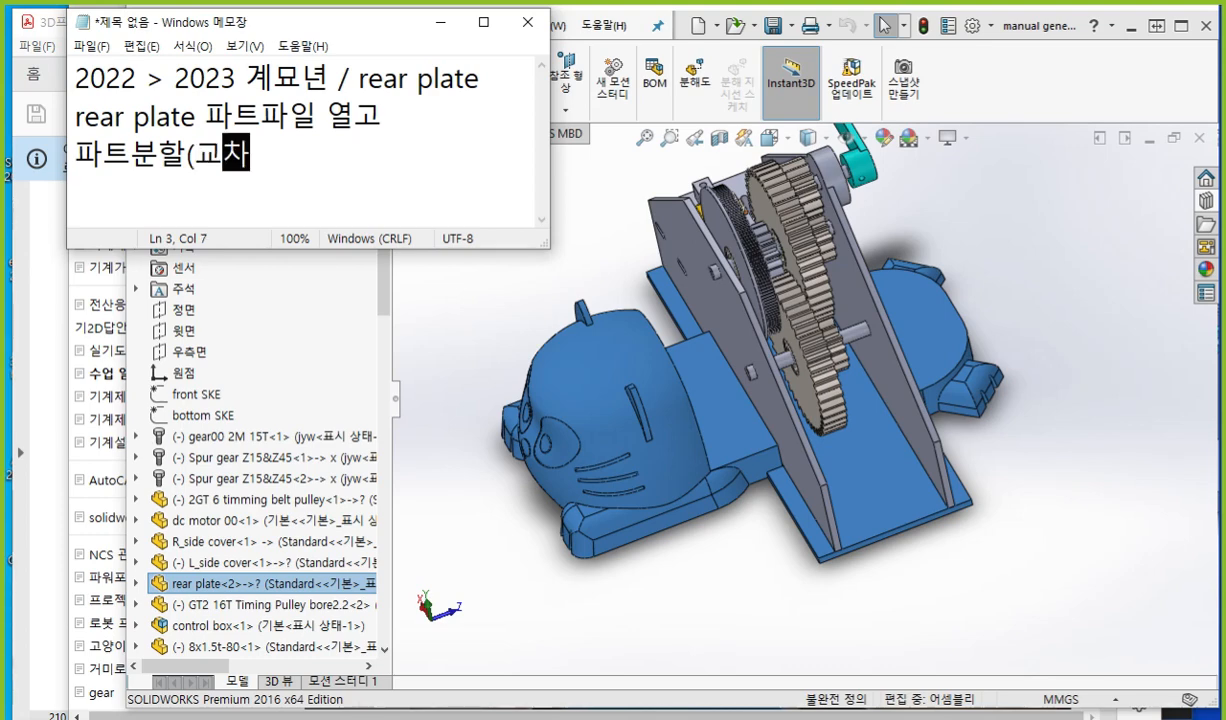
text( 피처)
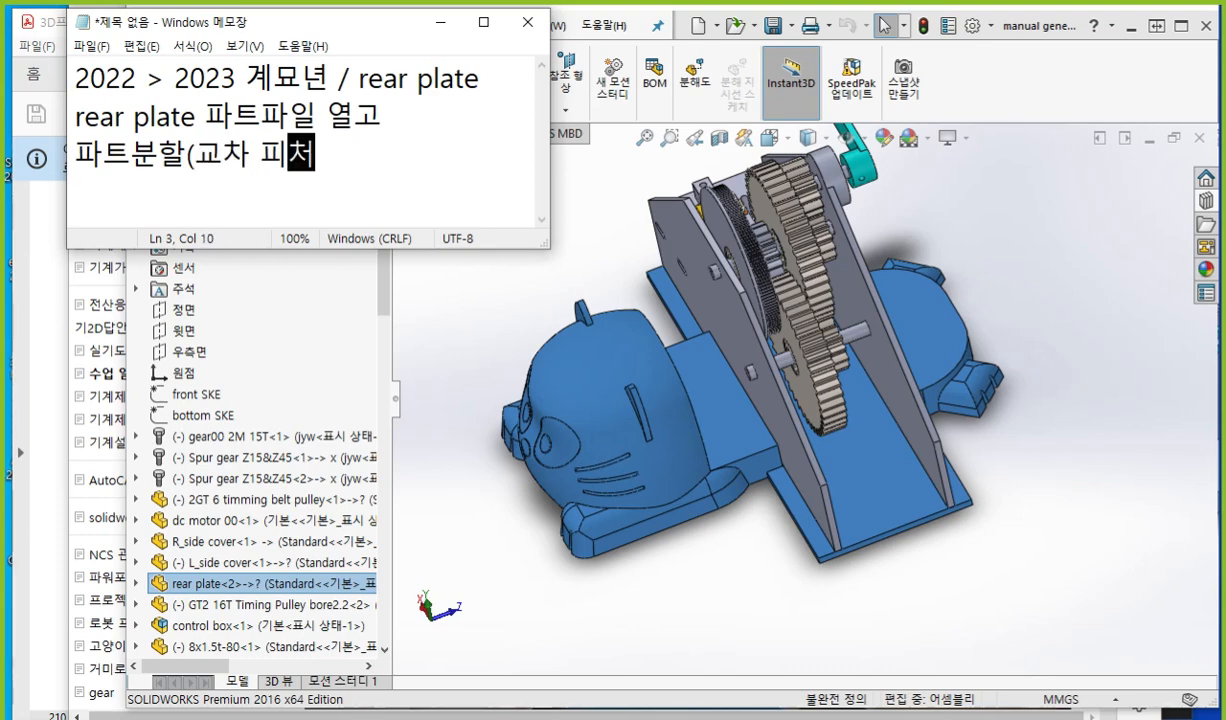
text(명ㄹ령))
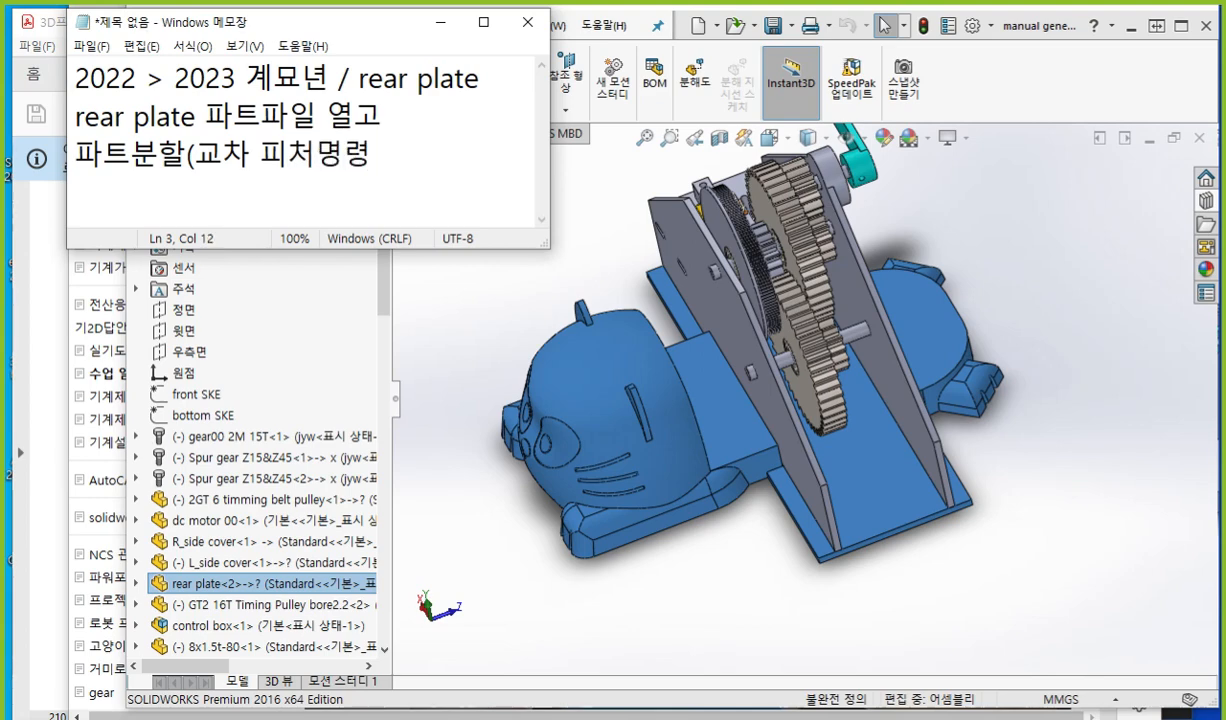
Step: Add a last note line reading "분할한 고양이 머리stl 메쉬믹서"
key(Return)
text(고양이 머리)
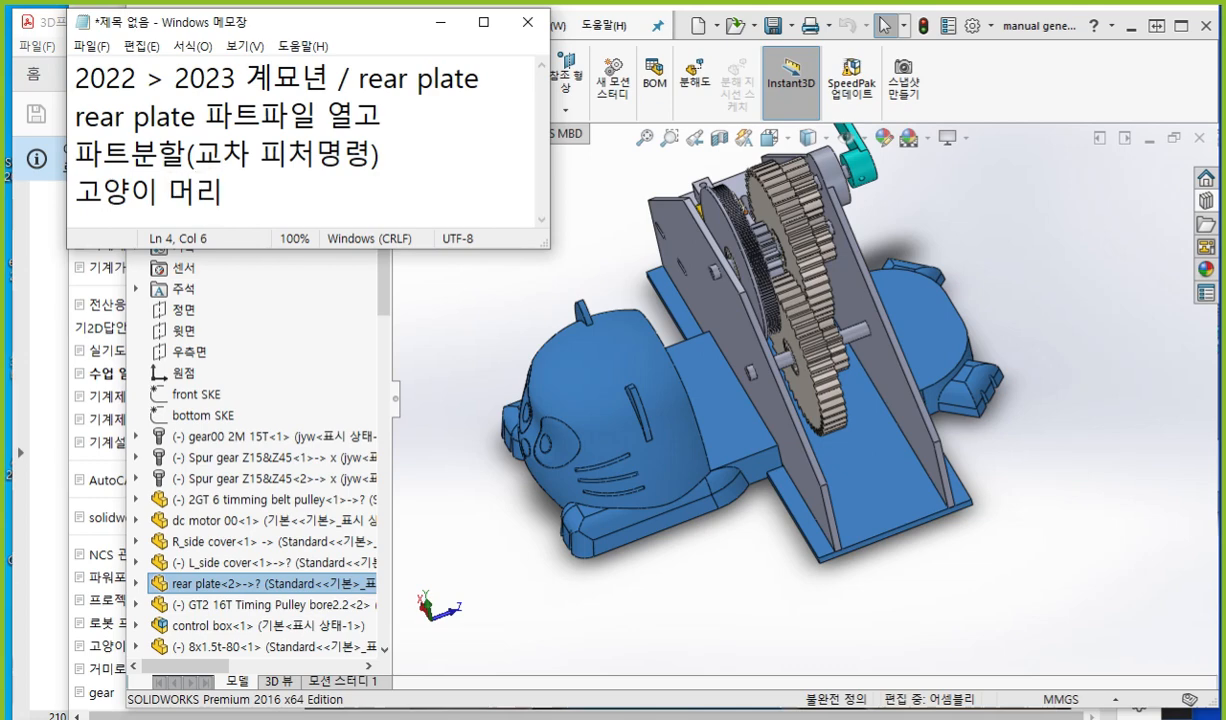
key(Home)
text(분하ㄹ한)
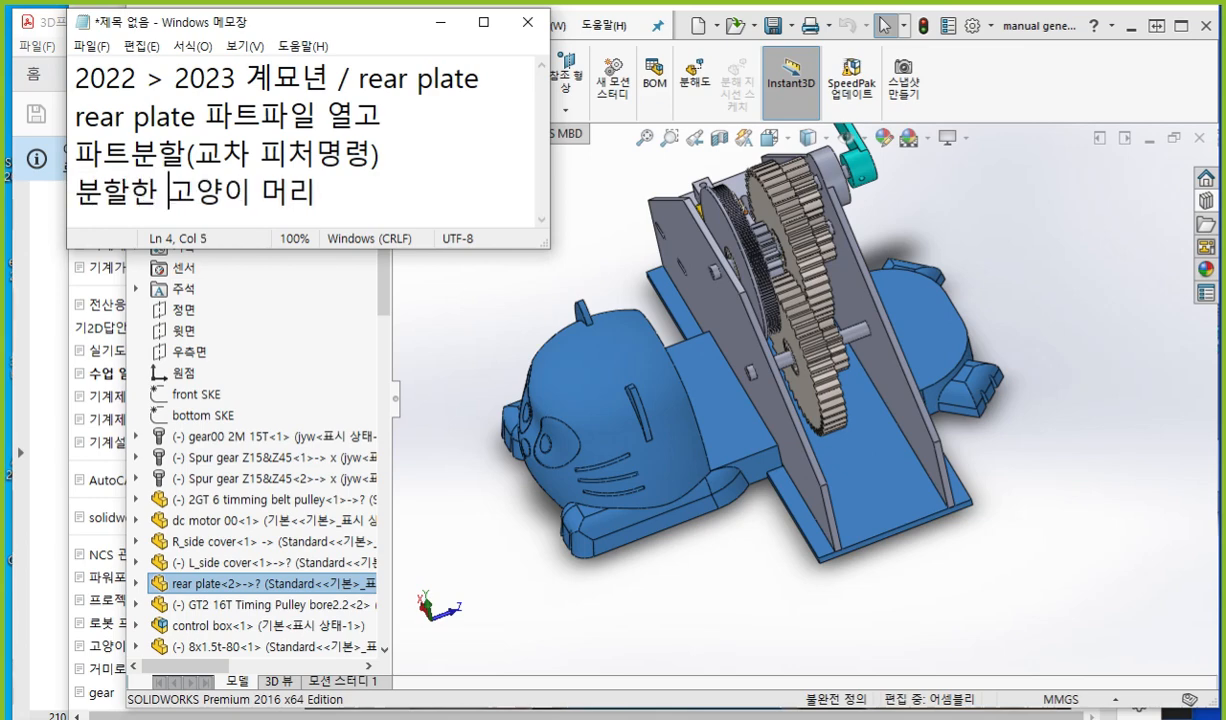
key(End)
text(stl)
text( 멧)
text(쉬밒)
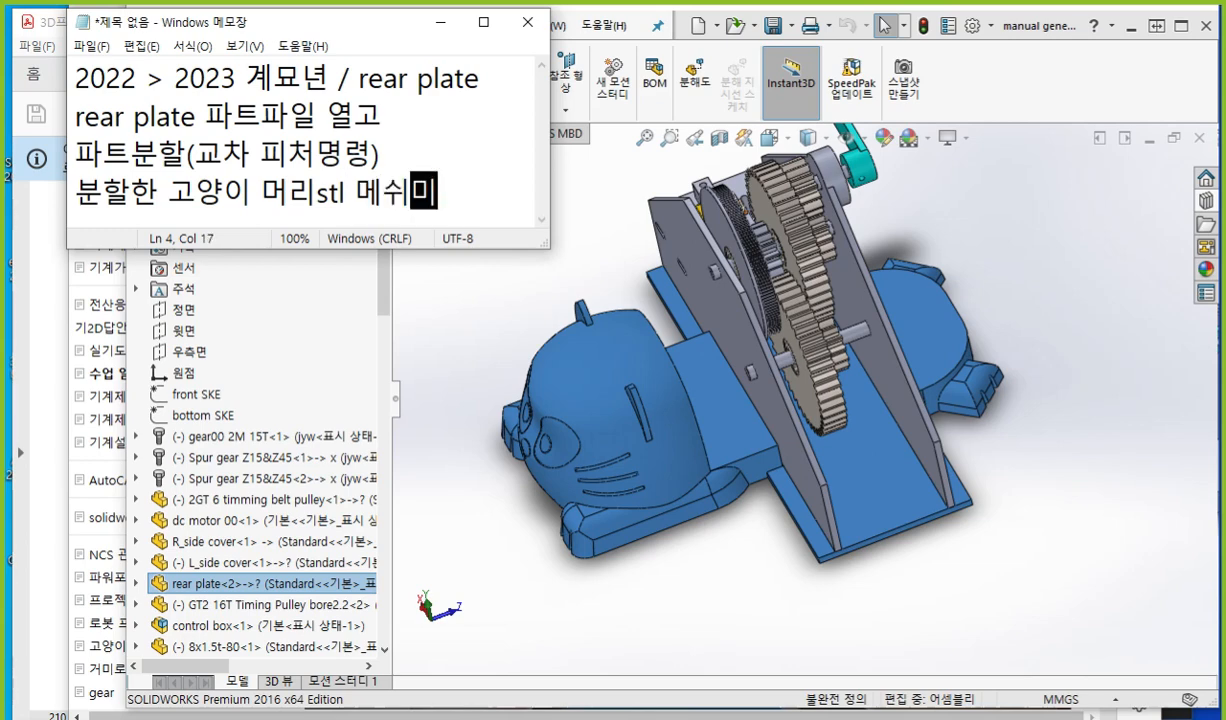
text(서)
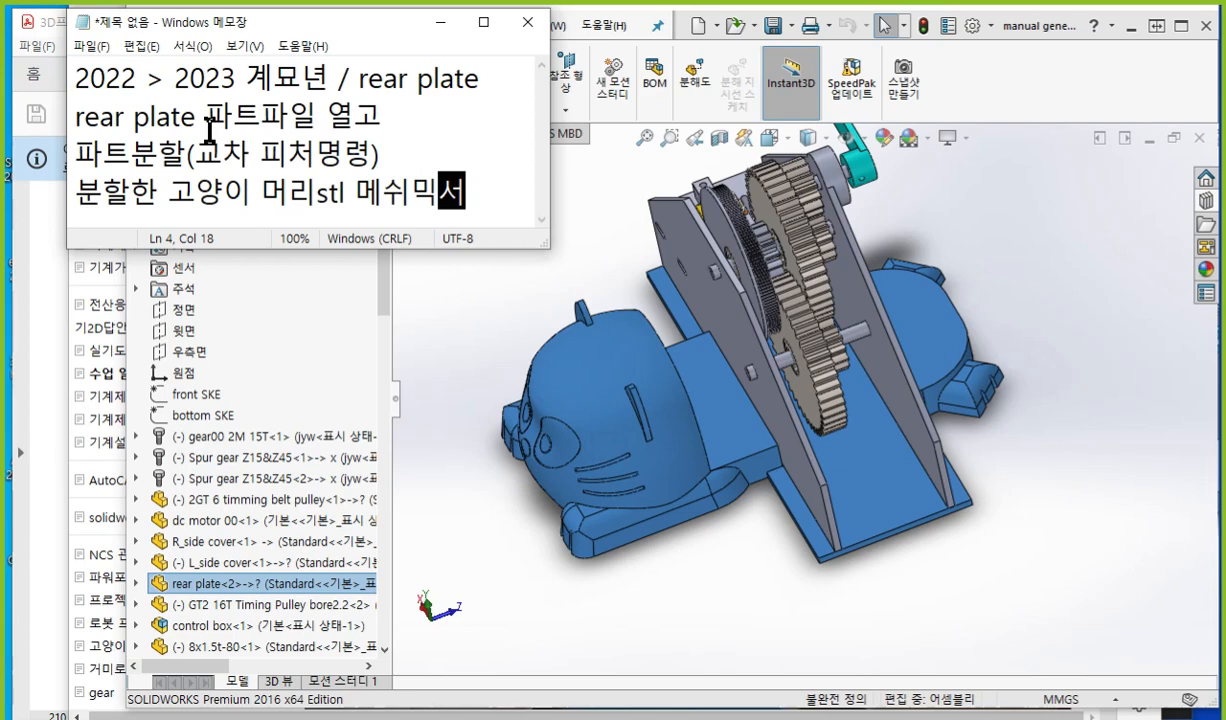
Step: Highlight the planned steps in the note, and open the rear plate component as its own part in SOLIDWORKS
drag(76, 117, 380, 140)
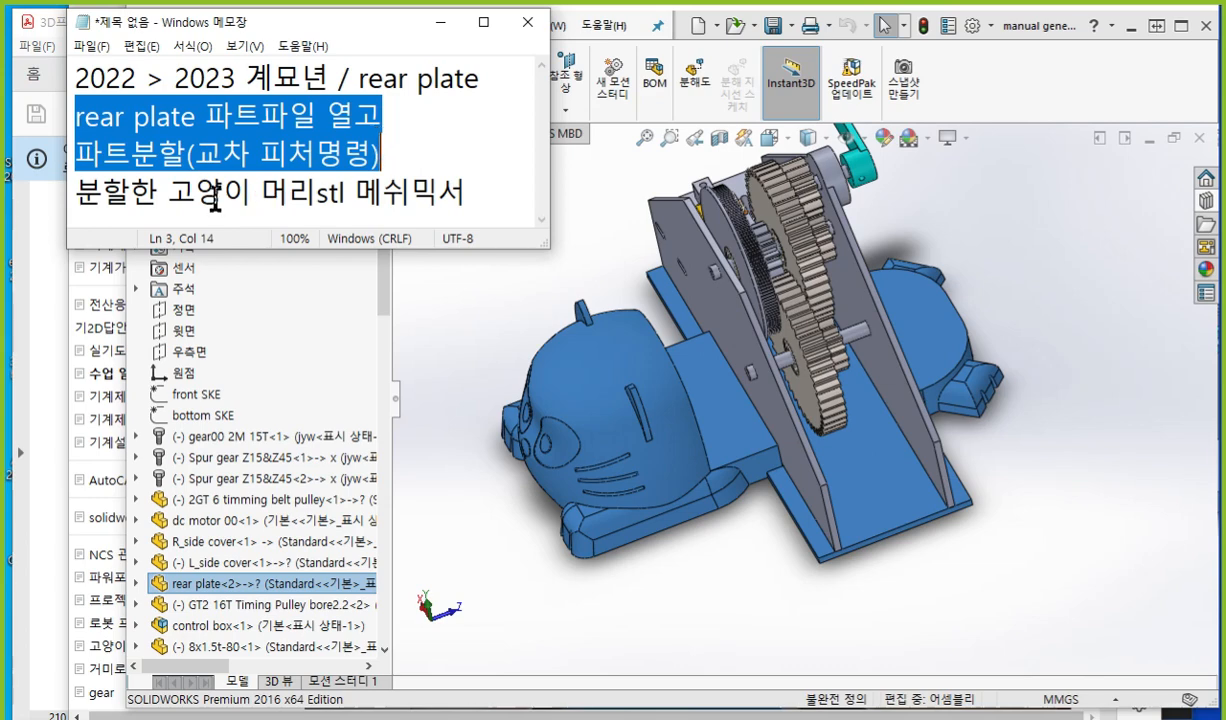
drag(77, 193, 471, 193)
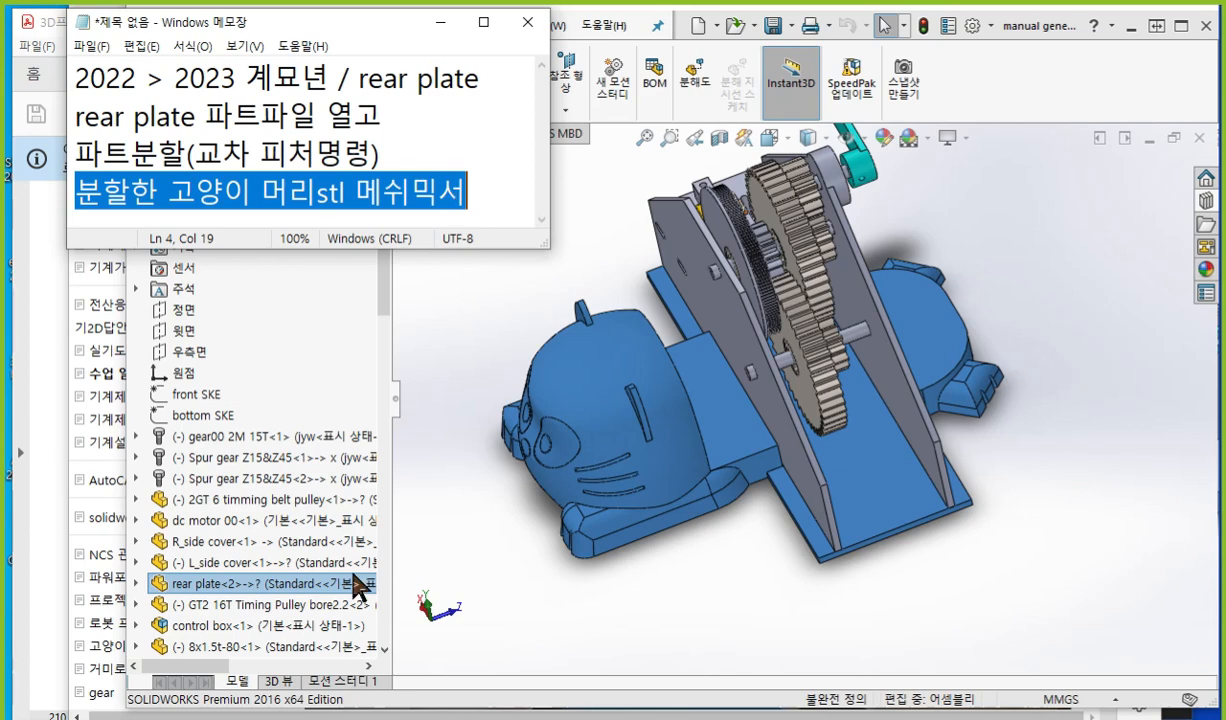
click(293, 584)
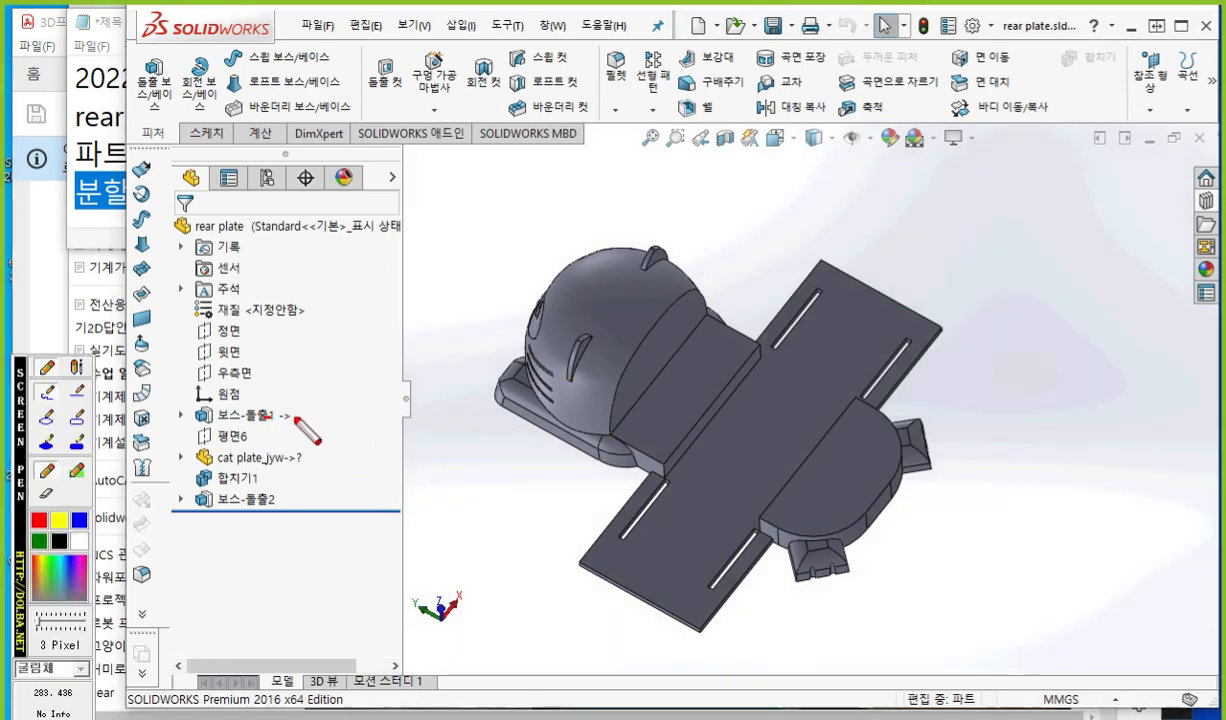
Step: Annotate the reference marks of 보스-돌출1 and cat plate_jyw with arrows, a question mark and "MR 외부", and clear the markup
mouse_move(263, 418)
mouse_down()
mouse_move(305, 418)
mouse_move(285, 432)
mouse_move(343, 456)
mouse_move(321, 476)
mouse_up()
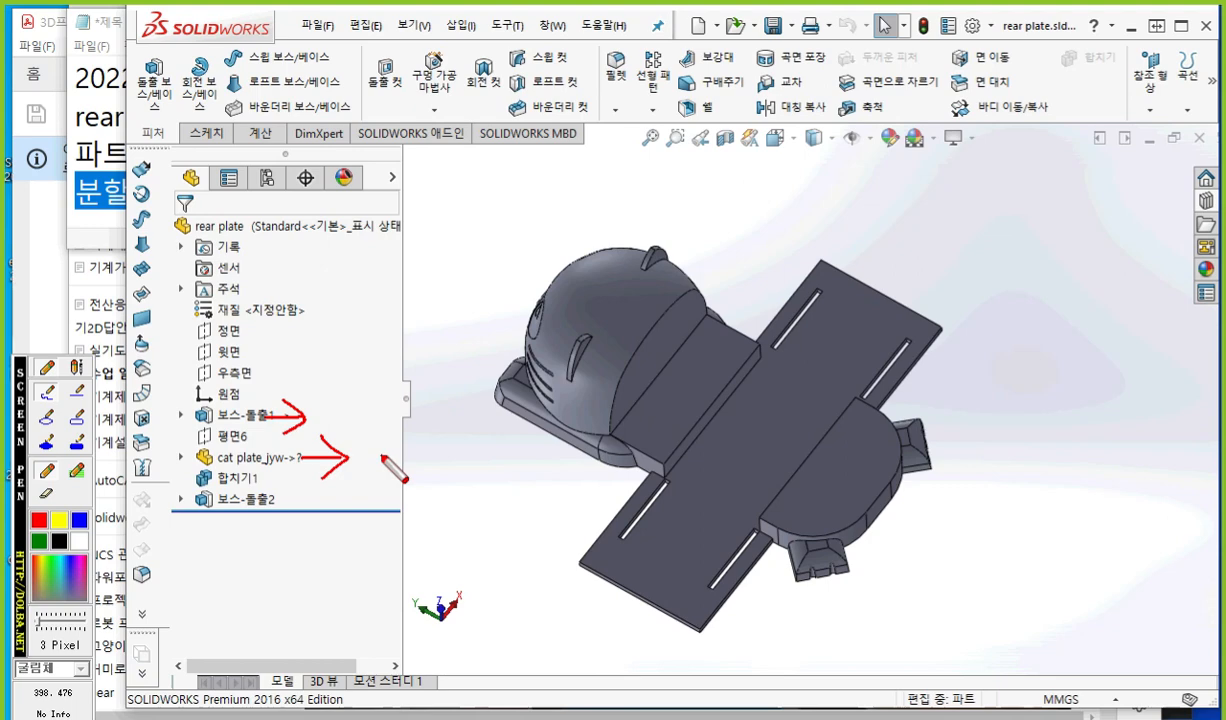
mouse_move(366, 443)
mouse_down()
mouse_move(378, 437)
mouse_move(374, 467)
mouse_up()
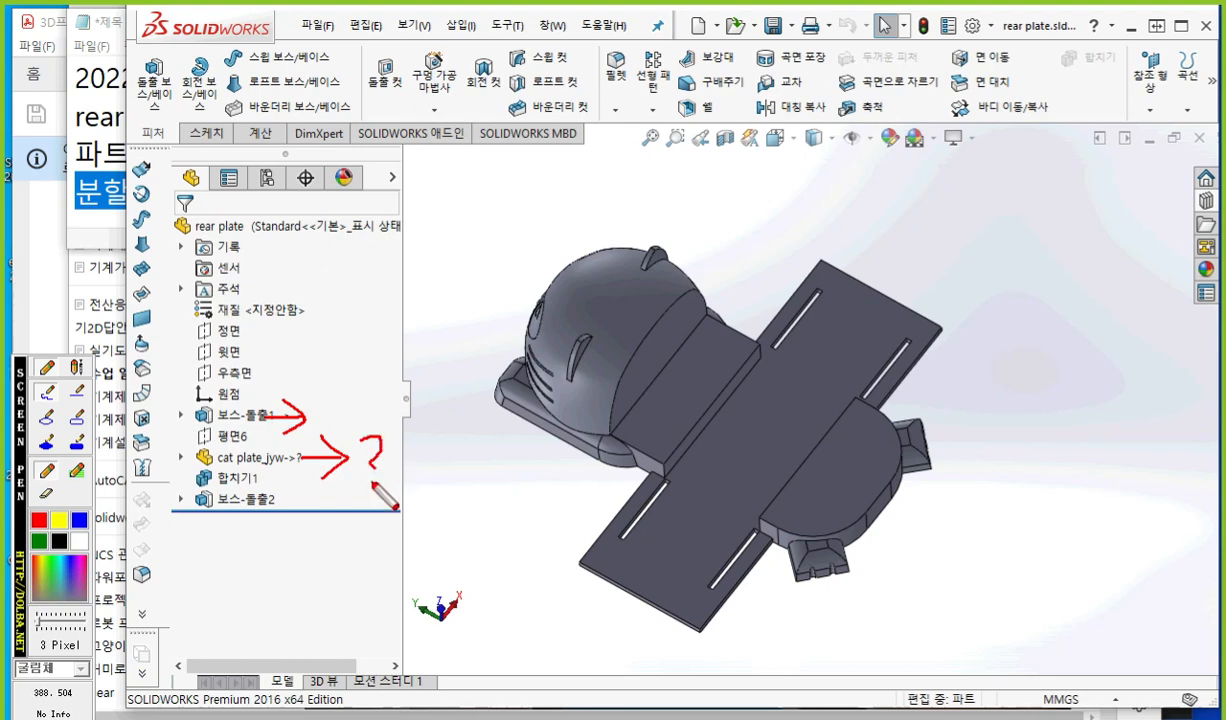
click(373, 482)
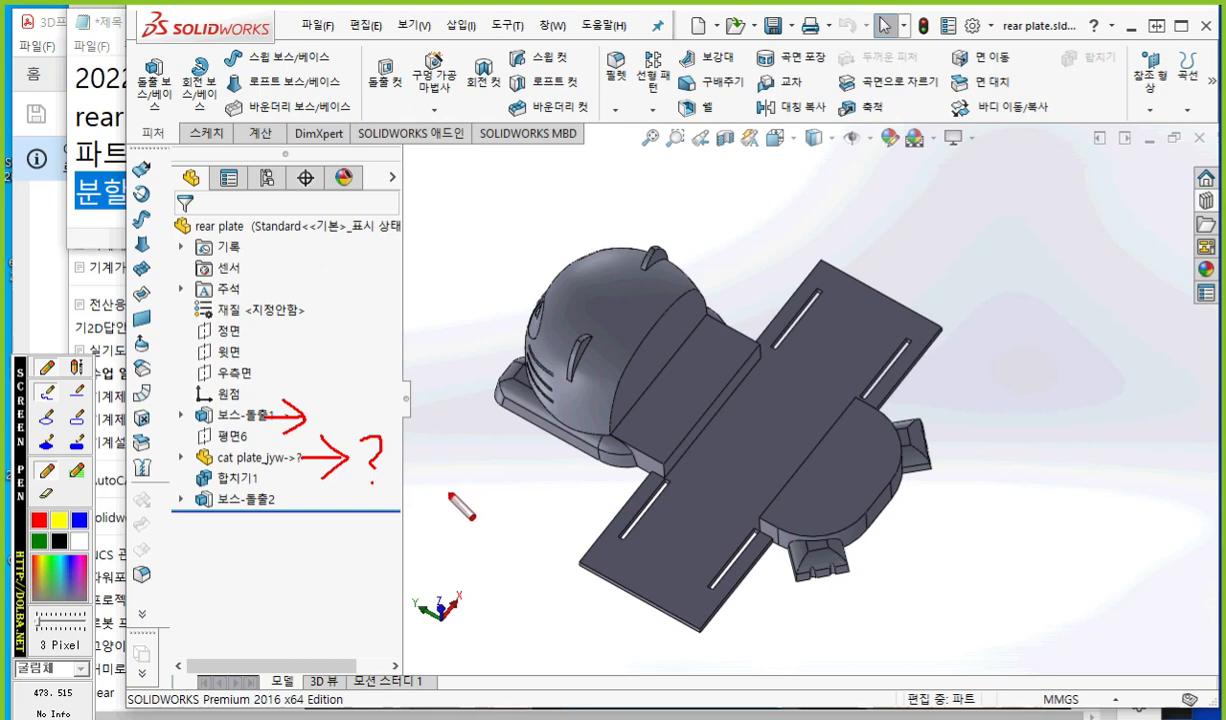
mouse_move(315, 407)
mouse_down()
mouse_move(319, 383)
mouse_move(352, 384)
mouse_move(370, 410)
mouse_move(415, 379)
mouse_up()
mouse_move(415, 393)
mouse_down()
mouse_move(415, 409)
mouse_move(430, 411)
mouse_move(458, 396)
mouse_move(459, 430)
mouse_up()
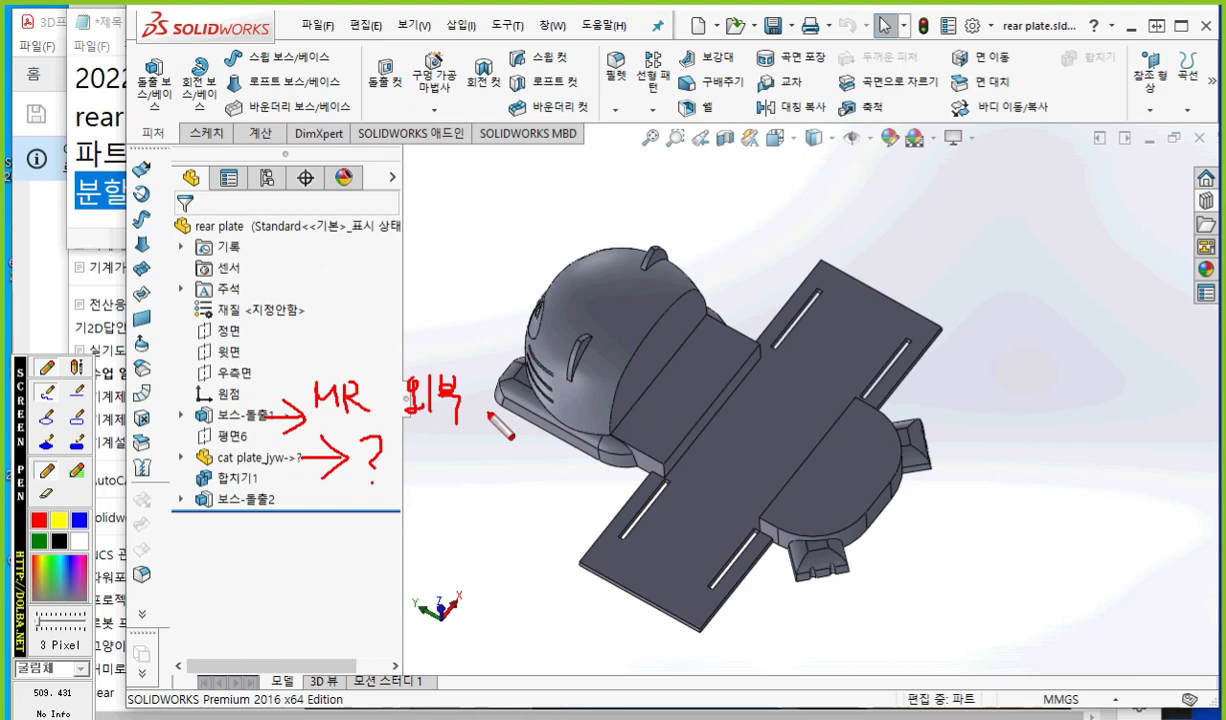
key(Escape)
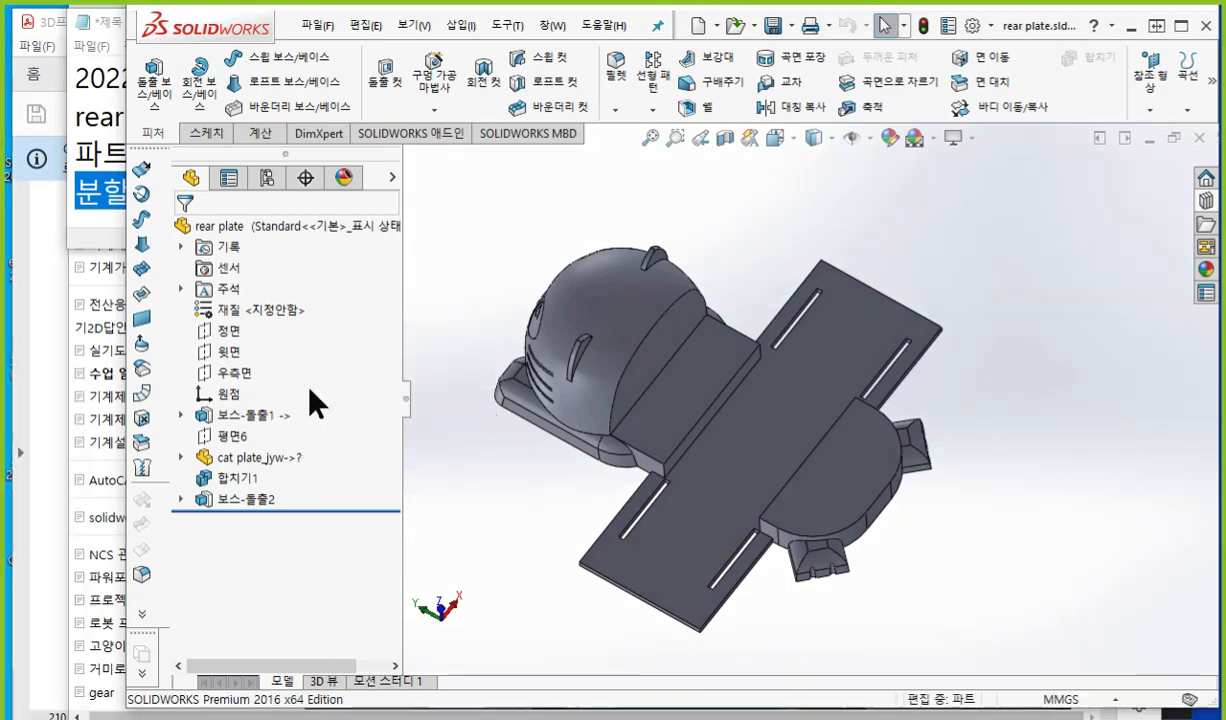
Step: Open the list of external references for the 보스-돌출1 feature
right_click(257, 418)
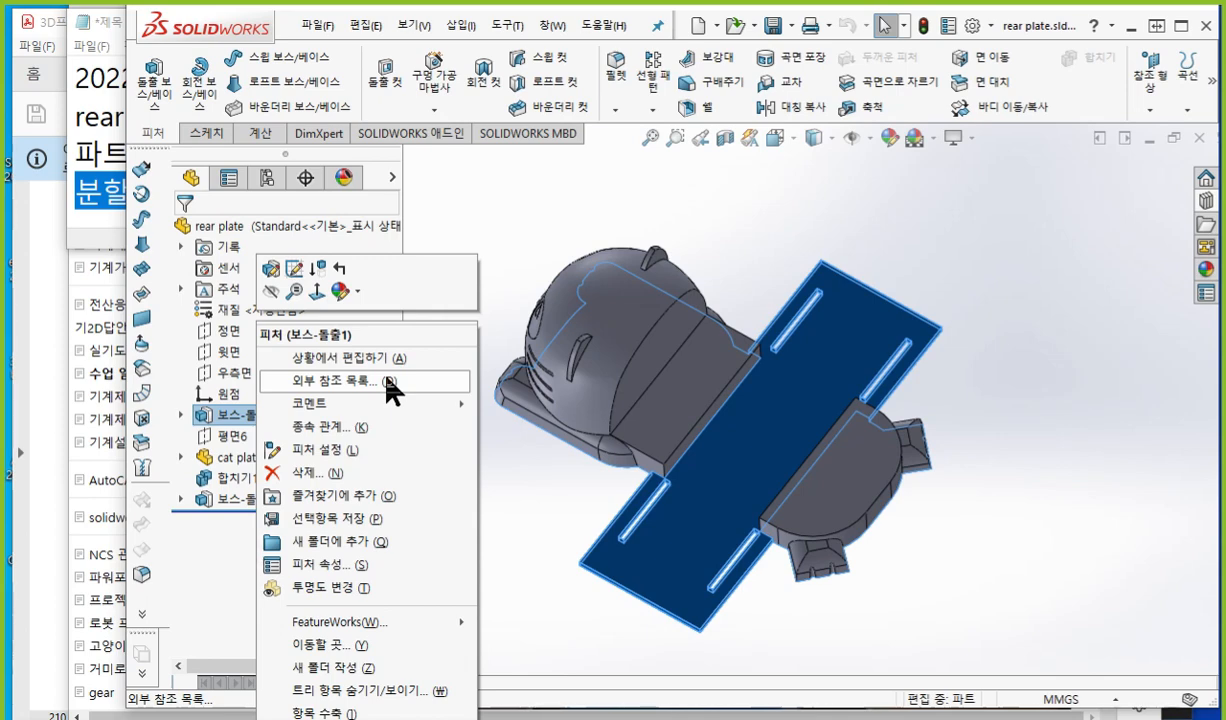
click(386, 382)
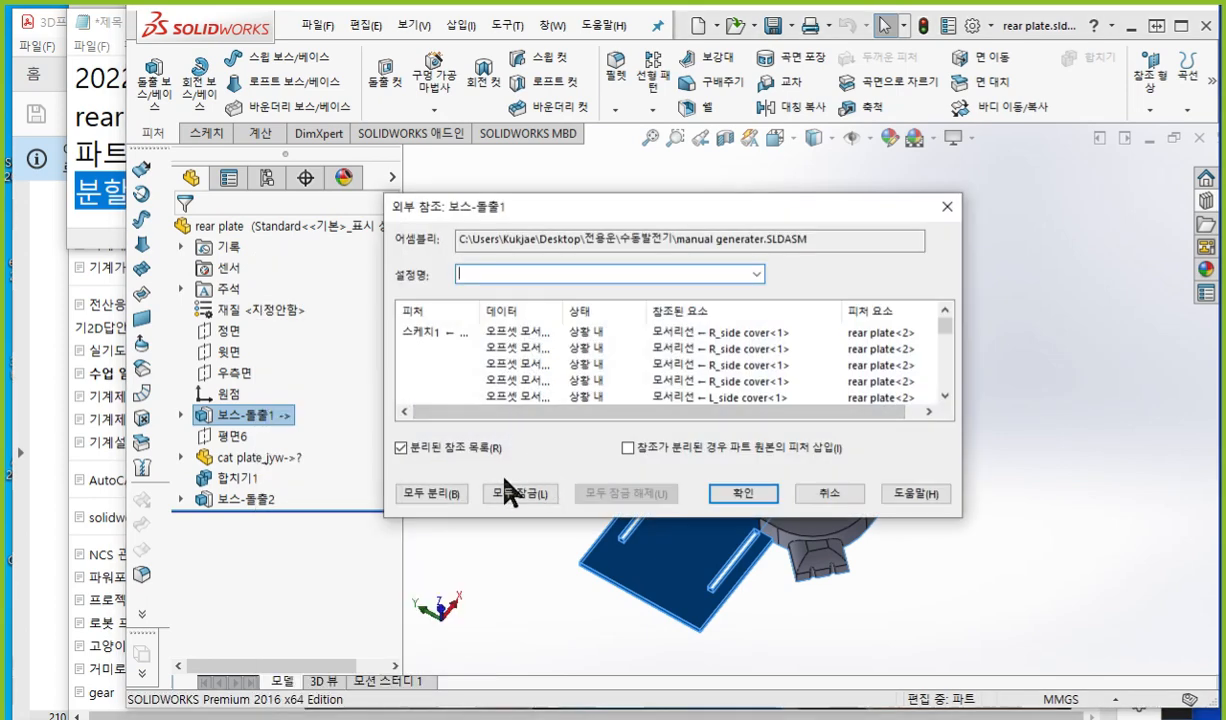
Step: Underline the in-context status and the R_side cover and L_side cover references with the screen pen, and circle the 모두 분리 option
key(F12)
drag(551, 340, 629, 340)
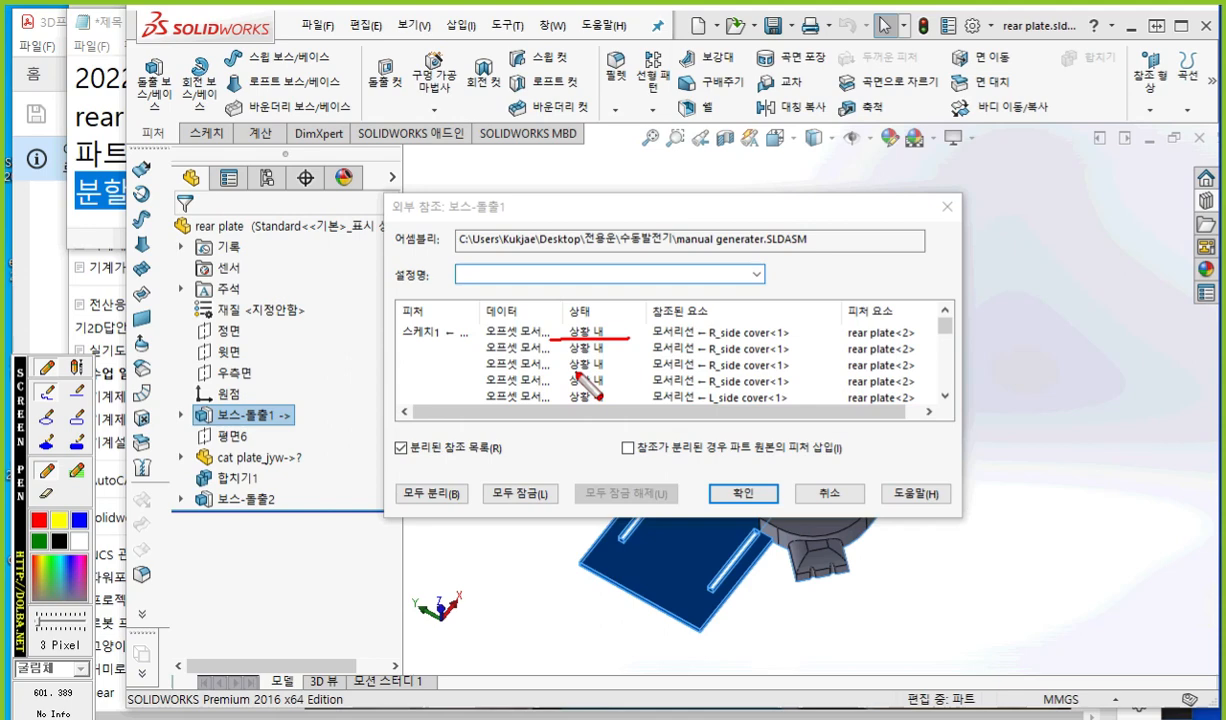
drag(690, 342, 771, 344)
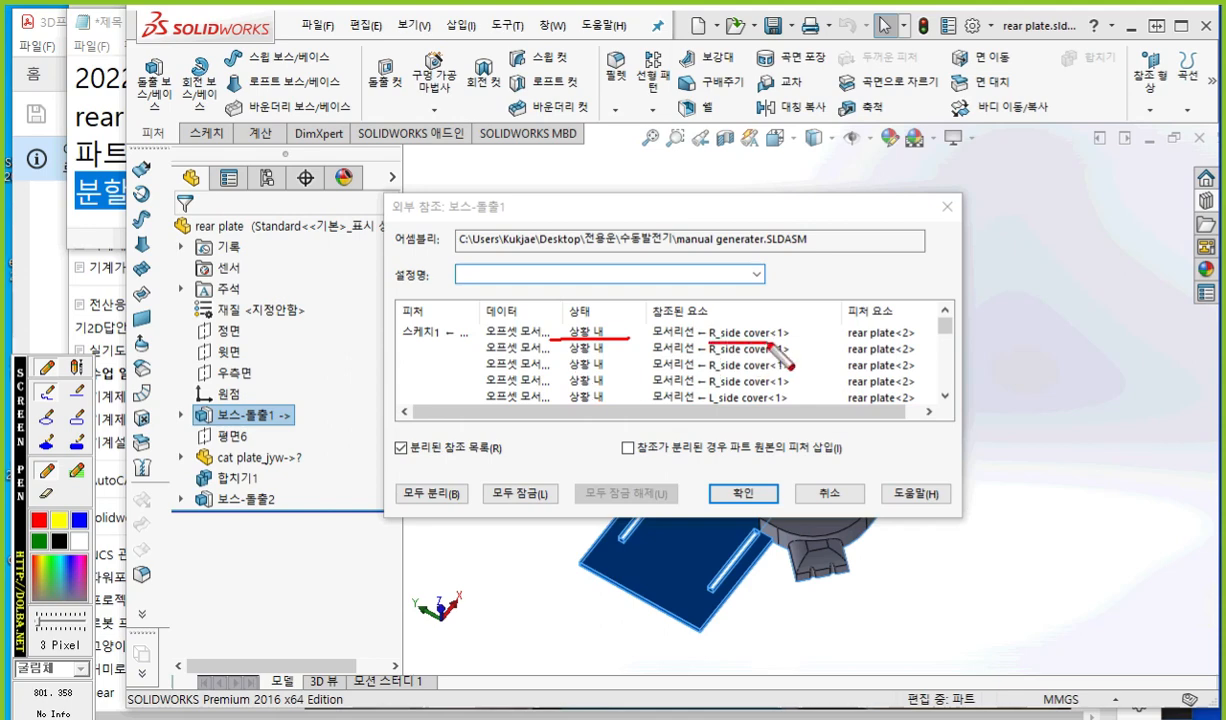
drag(706, 402, 808, 404)
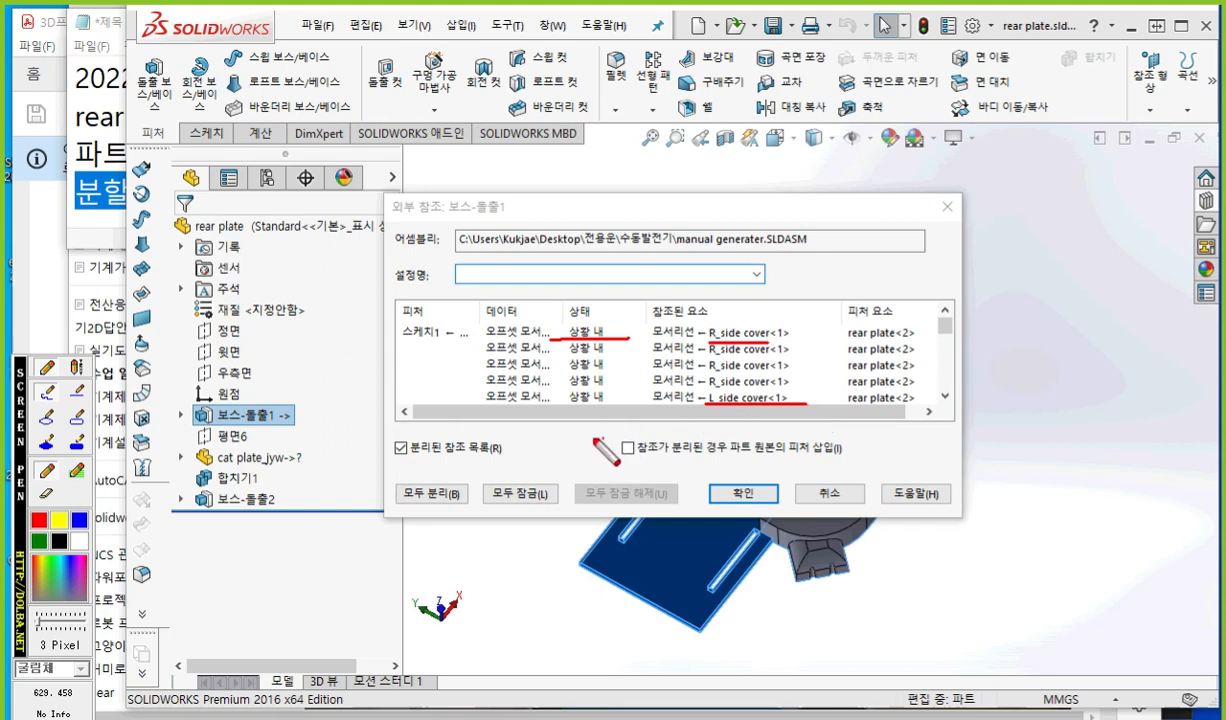
mouse_move(472, 500)
mouse_down()
mouse_move(392, 486)
mouse_move(474, 518)
mouse_move(462, 532)
mouse_up()
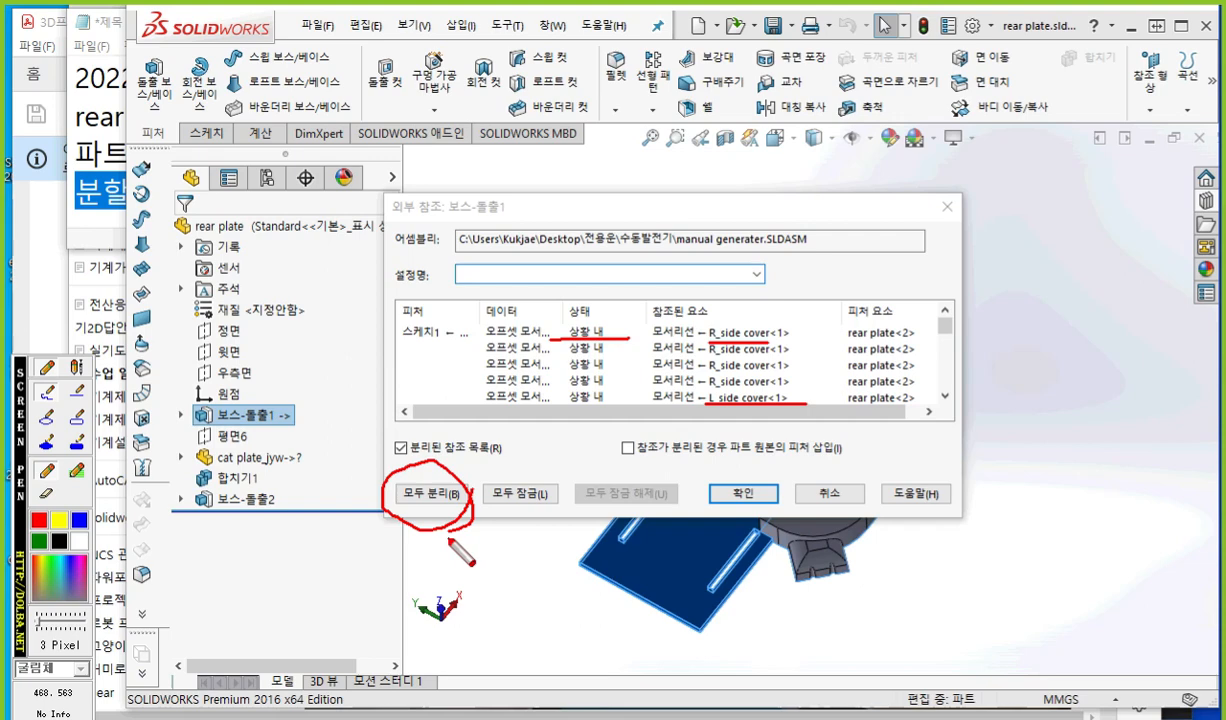
Step: Clear the screen-pen markup and break all external references of the rear plate model, confirming the change
right_click(432, 500)
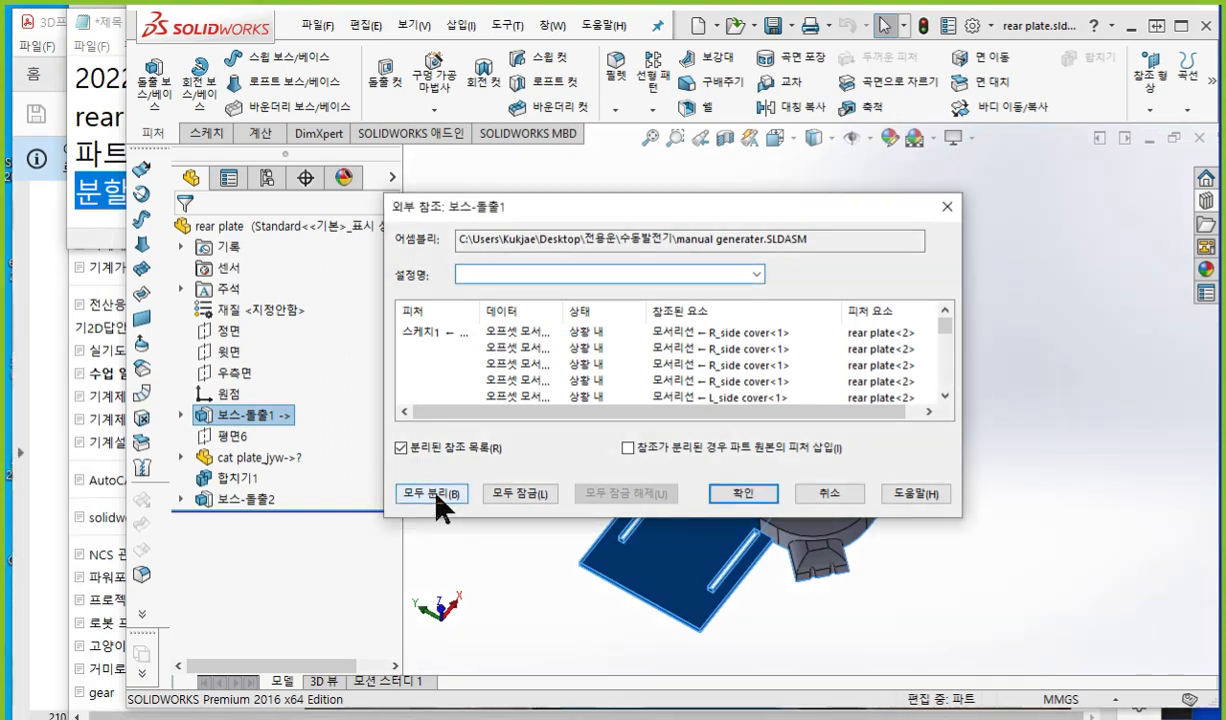
click(432, 495)
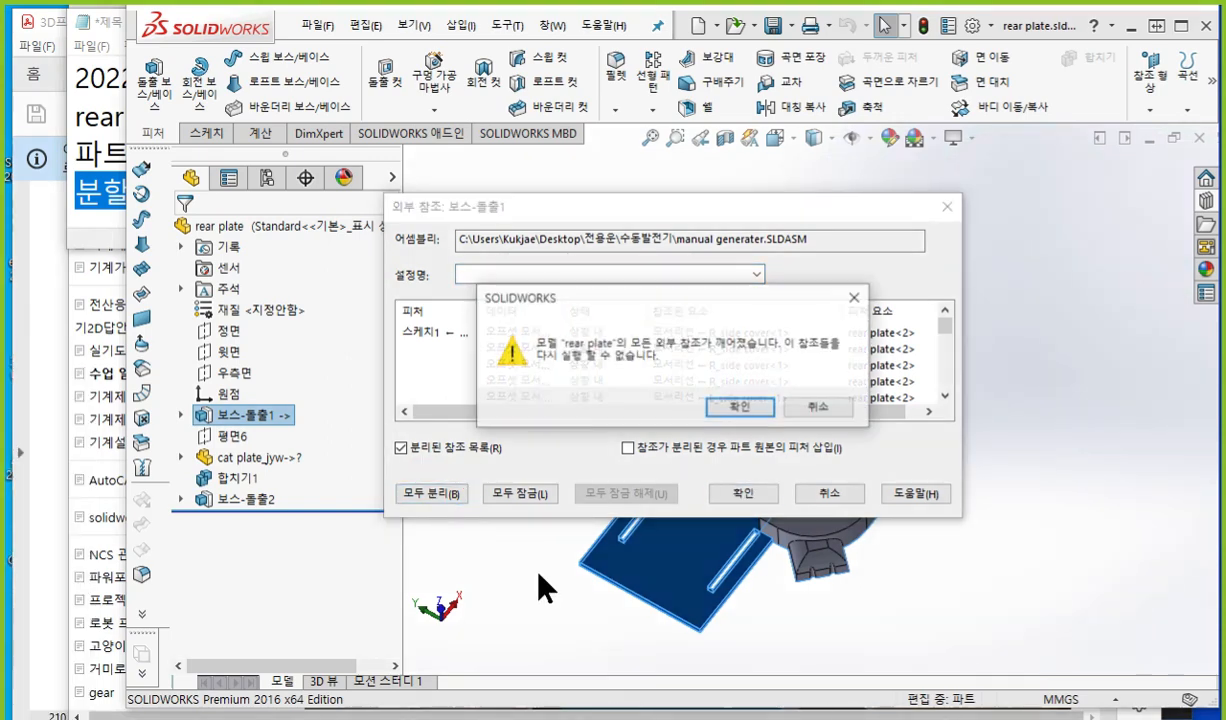
click(744, 414)
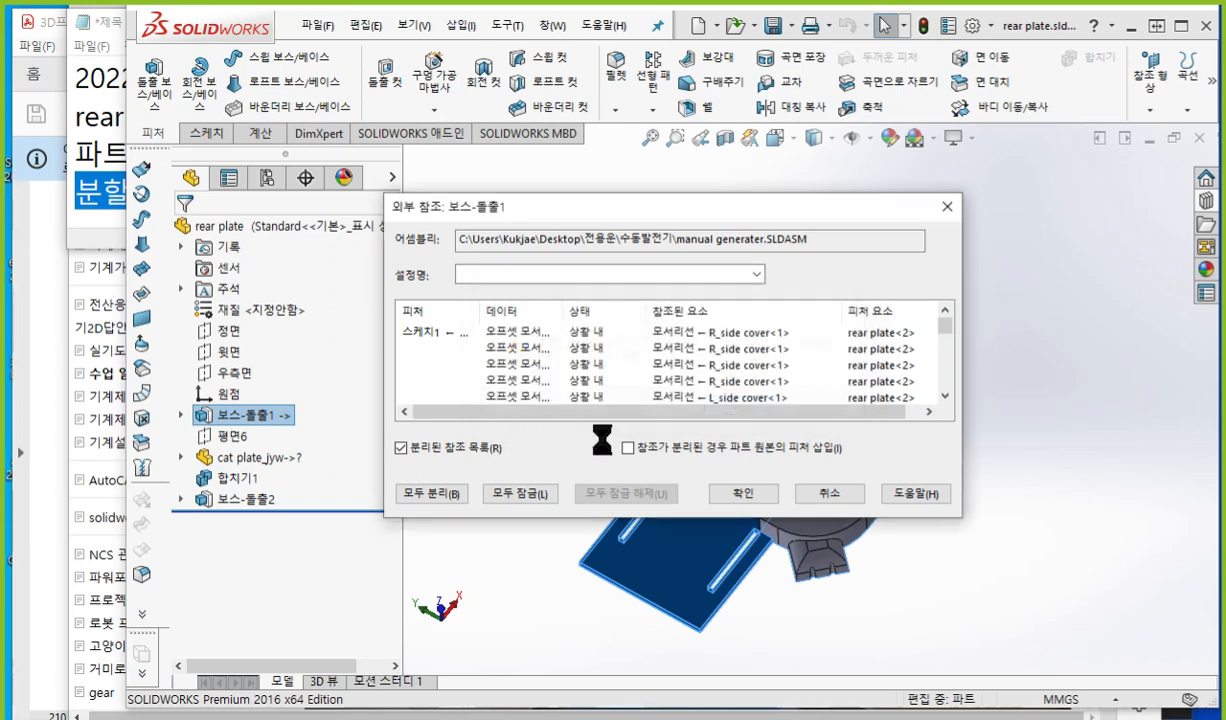
click(751, 496)
Step: Annotate the broken-reference marks of 보스-돌출1 and cat plate_jyw with red arrows and crosses, and clear the markup
key(F12)
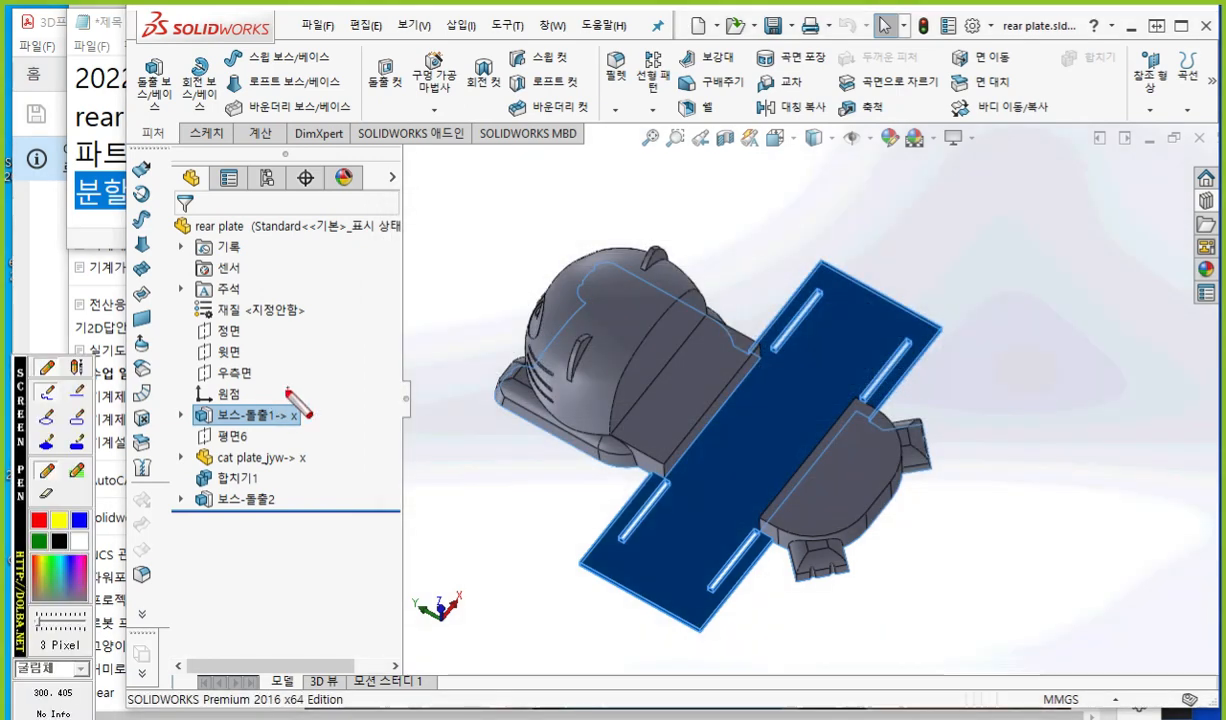
mouse_move(282, 415)
mouse_down()
mouse_move(342, 411)
mouse_move(322, 438)
mouse_up()
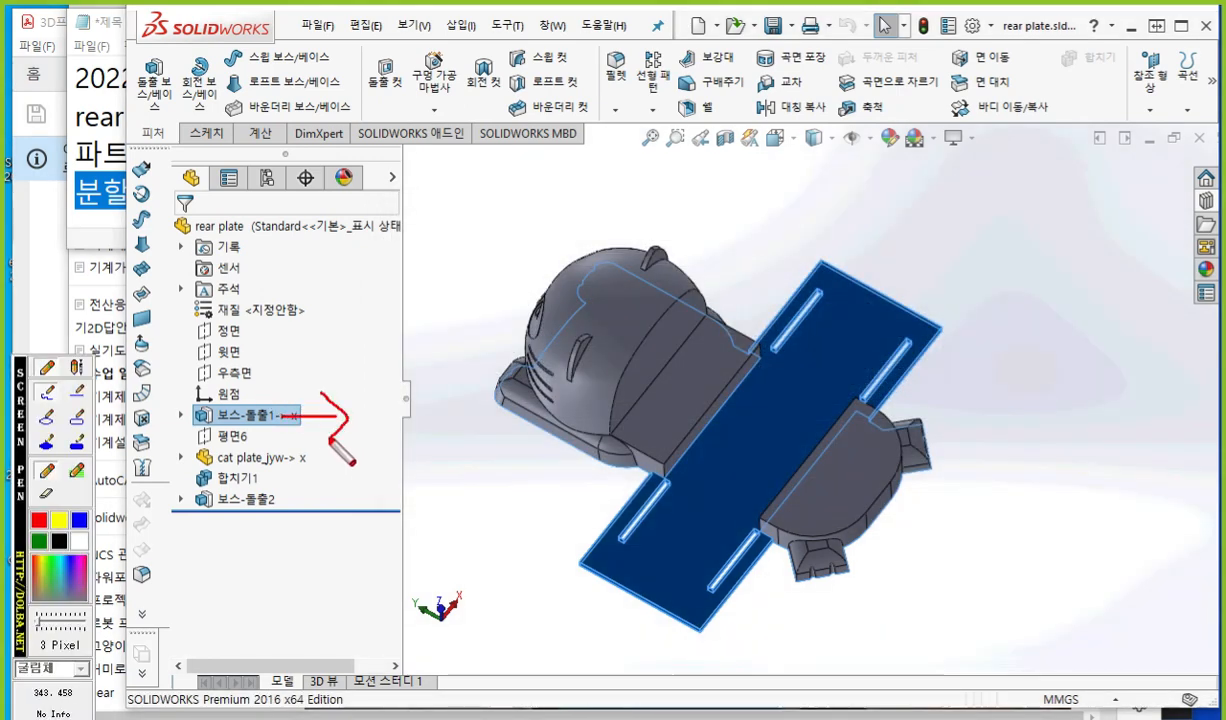
mouse_move(394, 397)
mouse_down()
mouse_move(362, 438)
mouse_move(397, 436)
mouse_up()
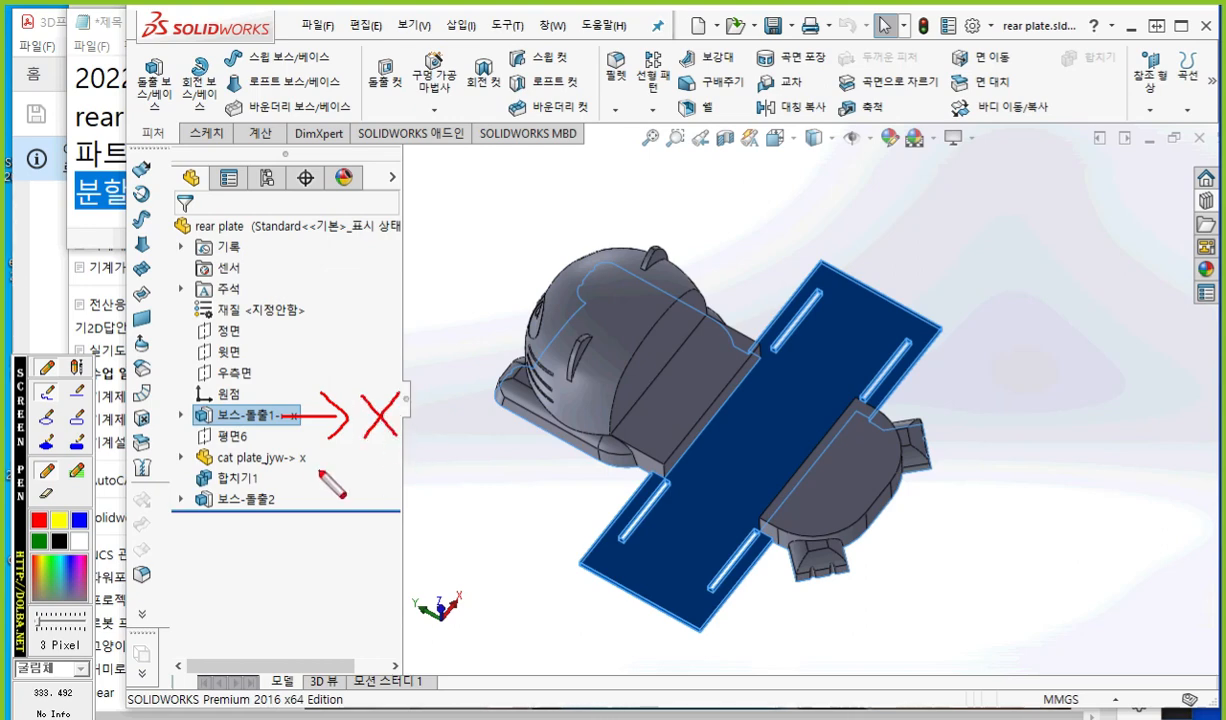
mouse_move(297, 464)
mouse_down()
mouse_move(359, 464)
mouse_move(334, 480)
mouse_up()
mouse_move(403, 441)
mouse_down()
mouse_move(372, 485)
mouse_move(407, 477)
mouse_up()
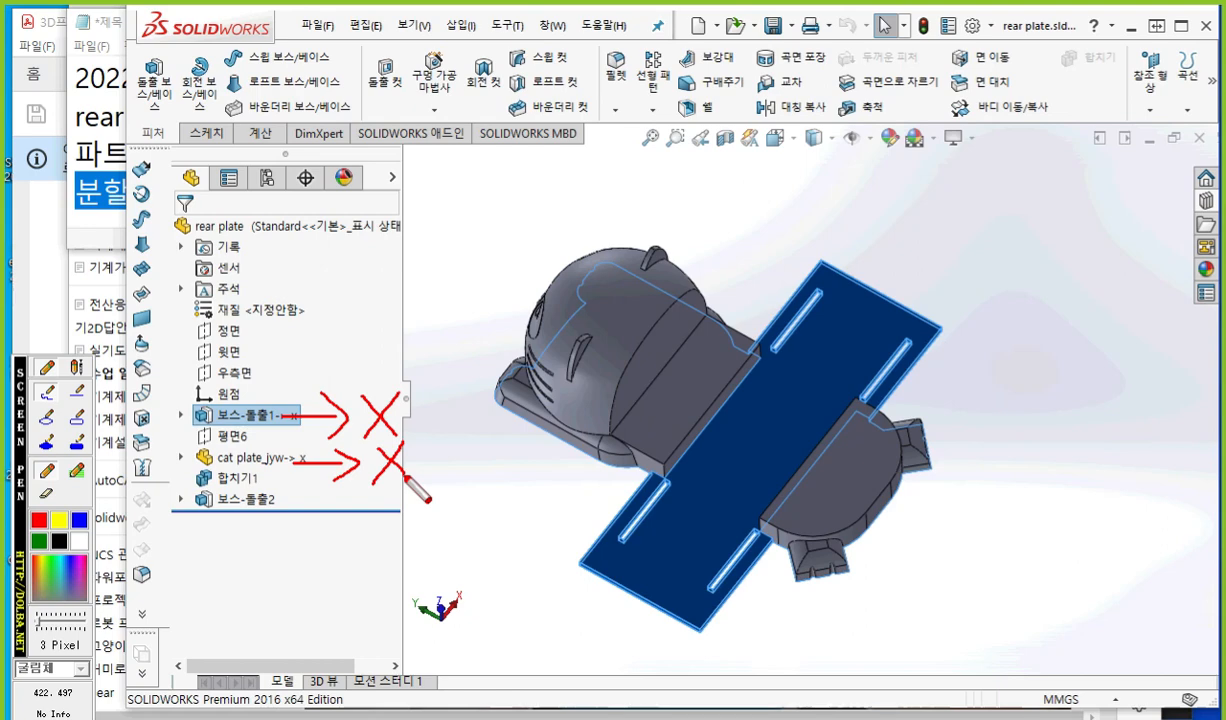
key(Escape)
click(498, 500)
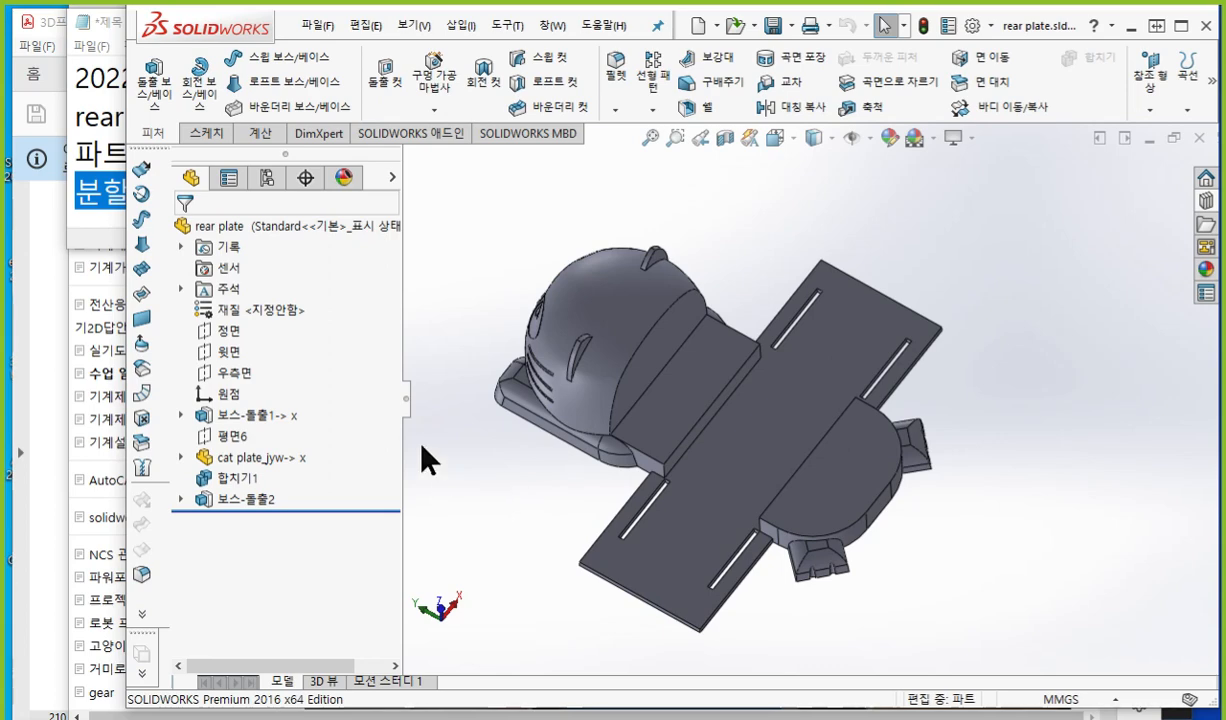
Step: Select the 정면 plane, underline it, sketch red outlines at the head and tail ends of the plate, cross out the tail outline, and clear the markup
click(229, 331)
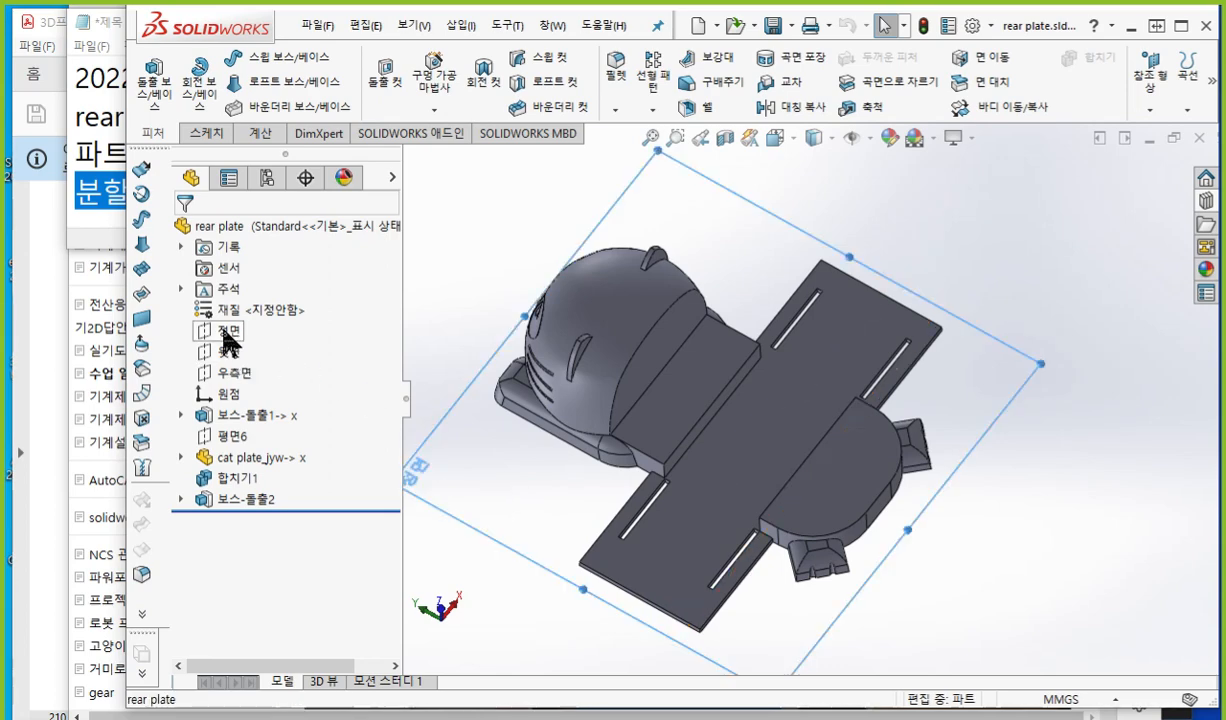
middle_drag(519, 483, 572, 440)
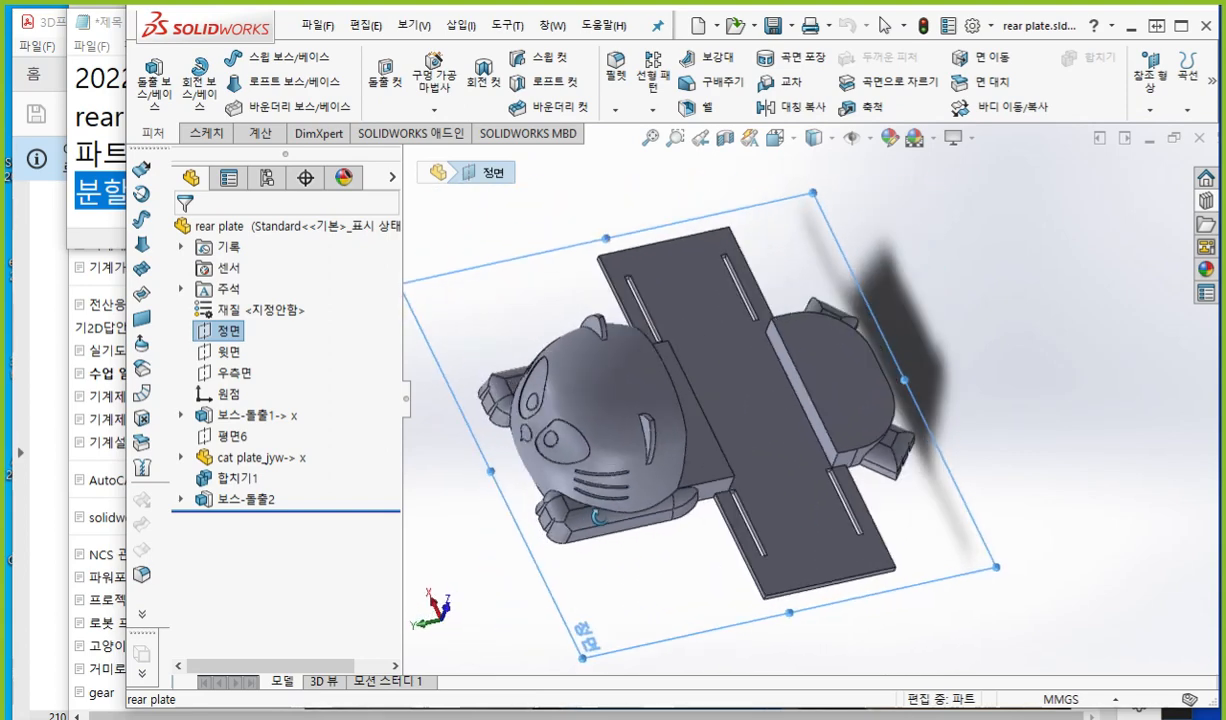
drag(180, 342, 270, 340)
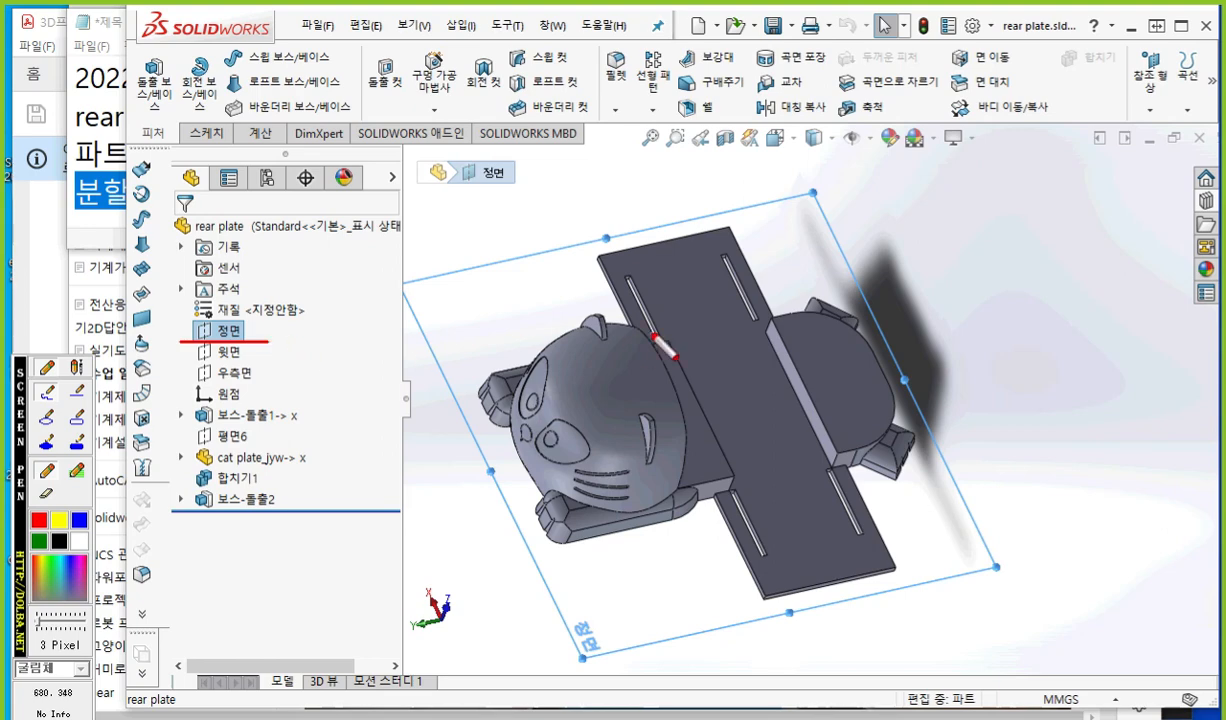
mouse_move(692, 361)
mouse_down()
mouse_move(658, 373)
mouse_move(655, 415)
mouse_move(690, 440)
mouse_move(720, 436)
mouse_up()
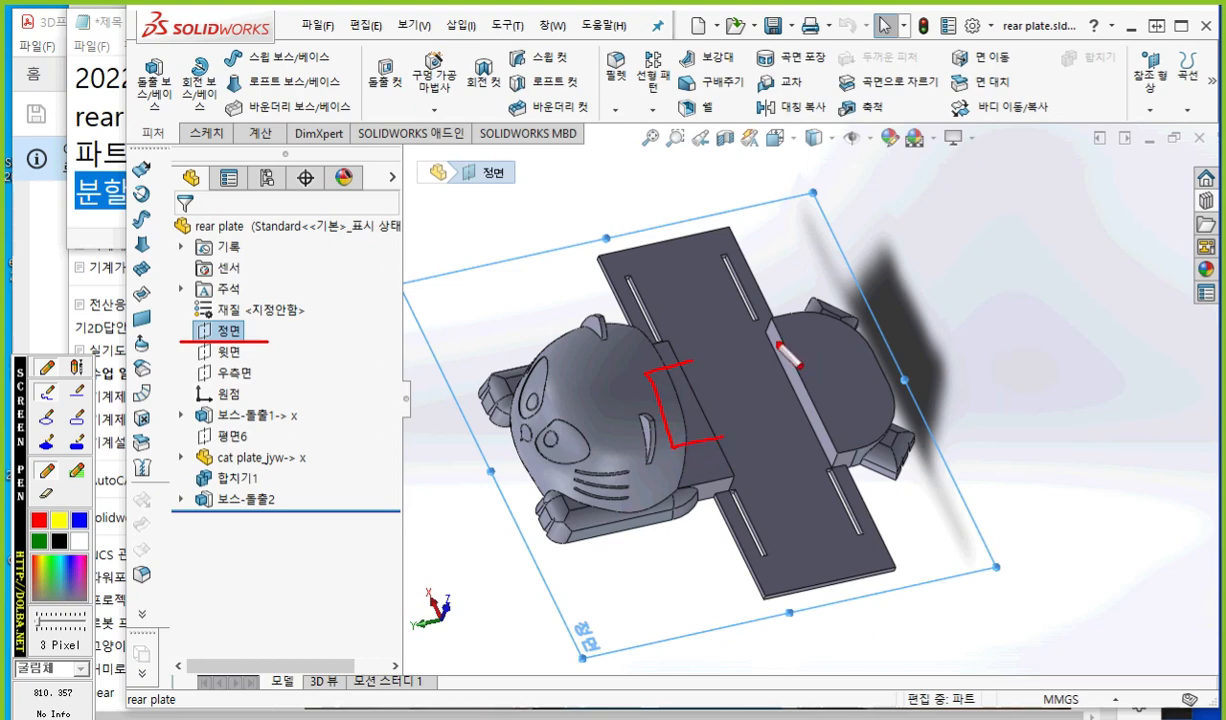
mouse_move(778, 341)
mouse_down()
mouse_move(828, 333)
mouse_move(862, 405)
mouse_move(810, 415)
mouse_up()
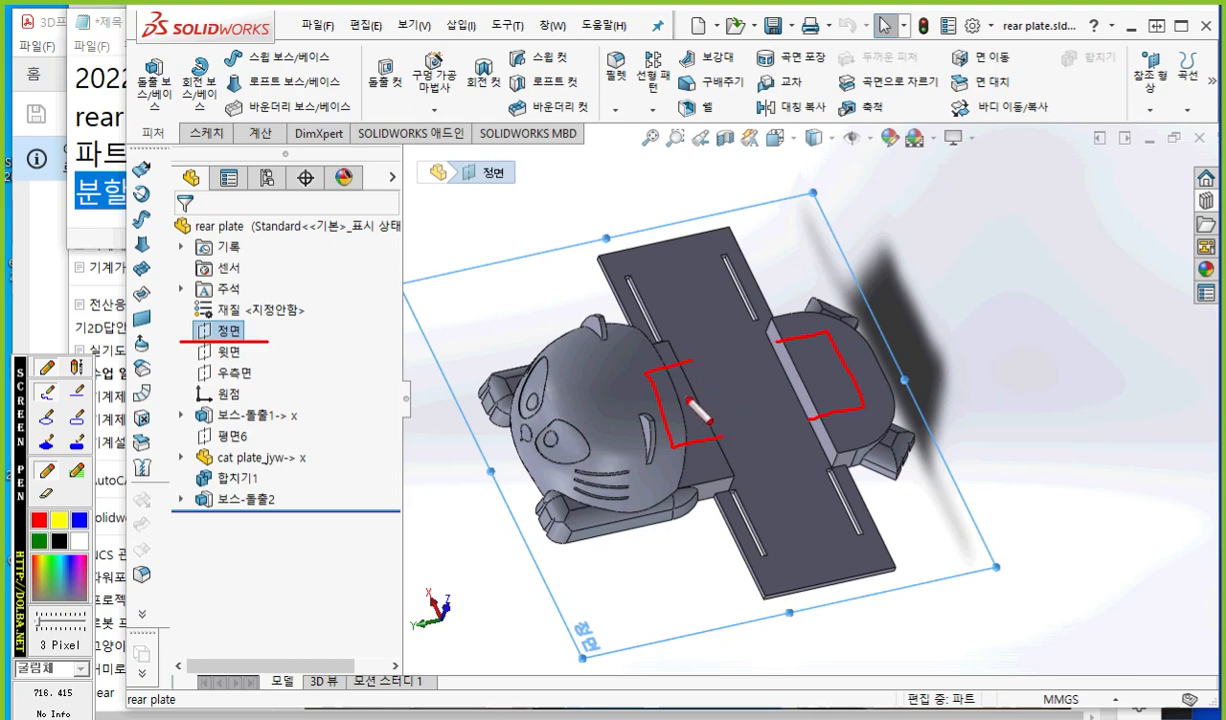
drag(820, 368, 808, 388)
drag(820, 334, 854, 372)
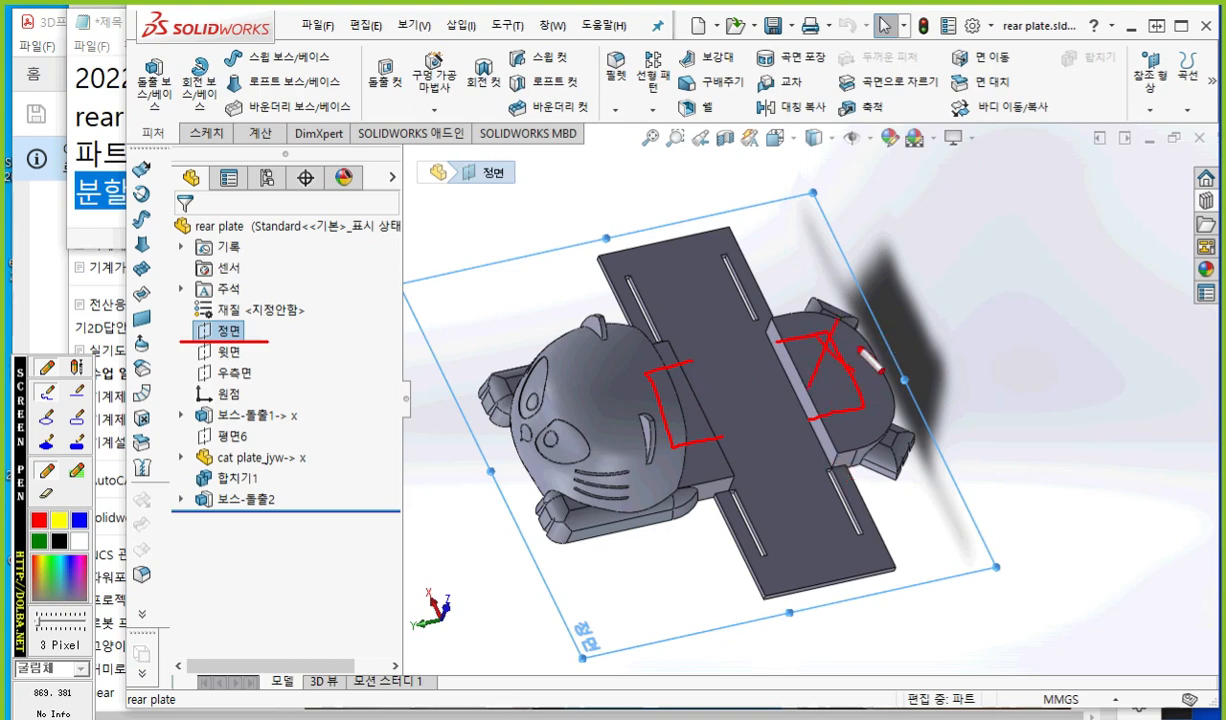
key(Escape)
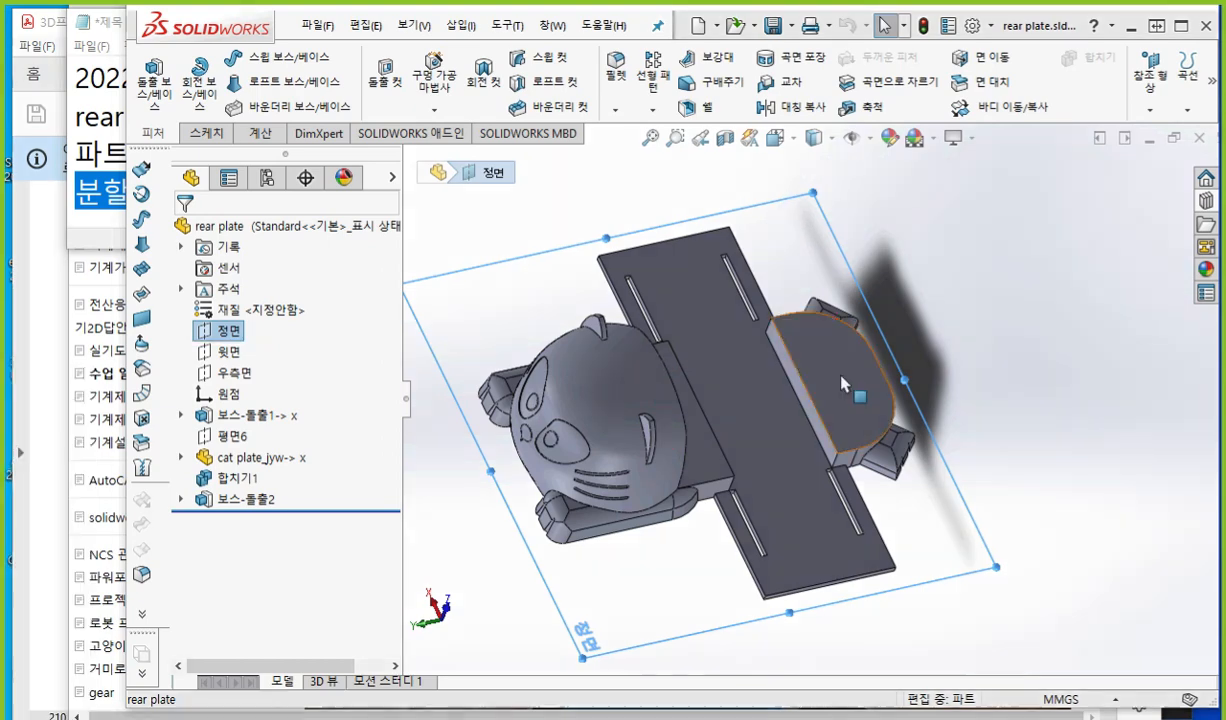
Step: Open a new sketch on the 정면 plane and view it face-on around the block below the cat head
click(225, 330)
right_click(229, 333)
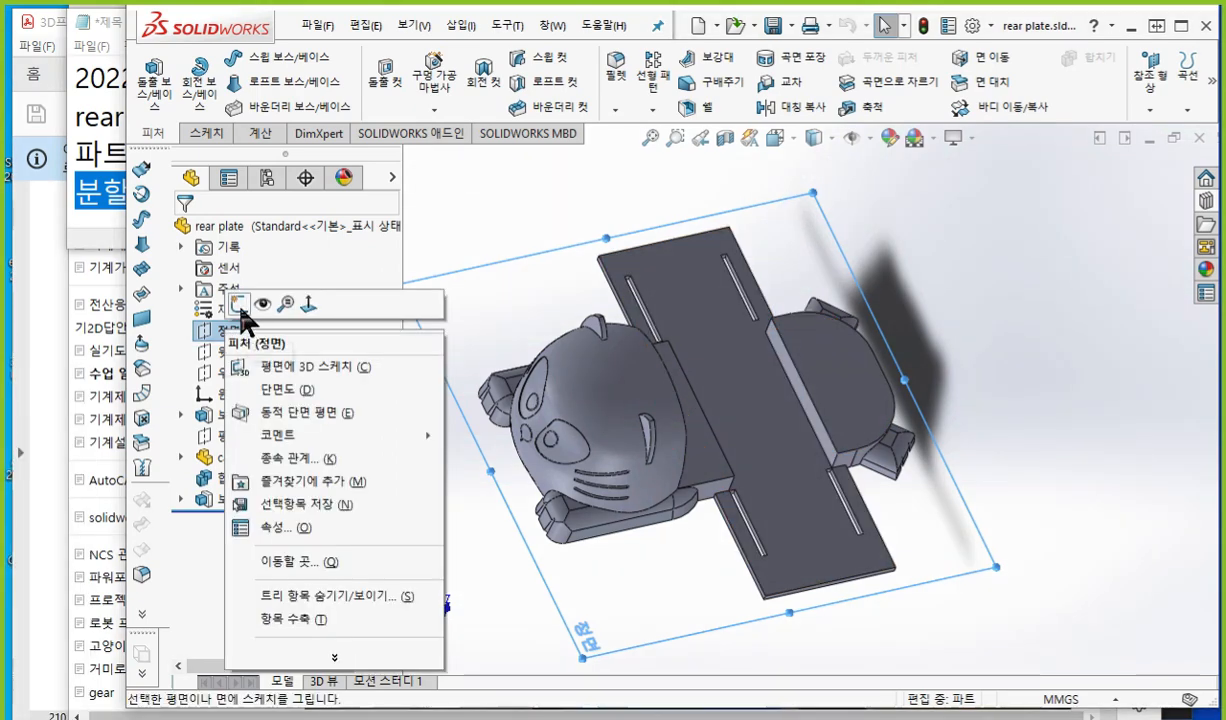
click(249, 316)
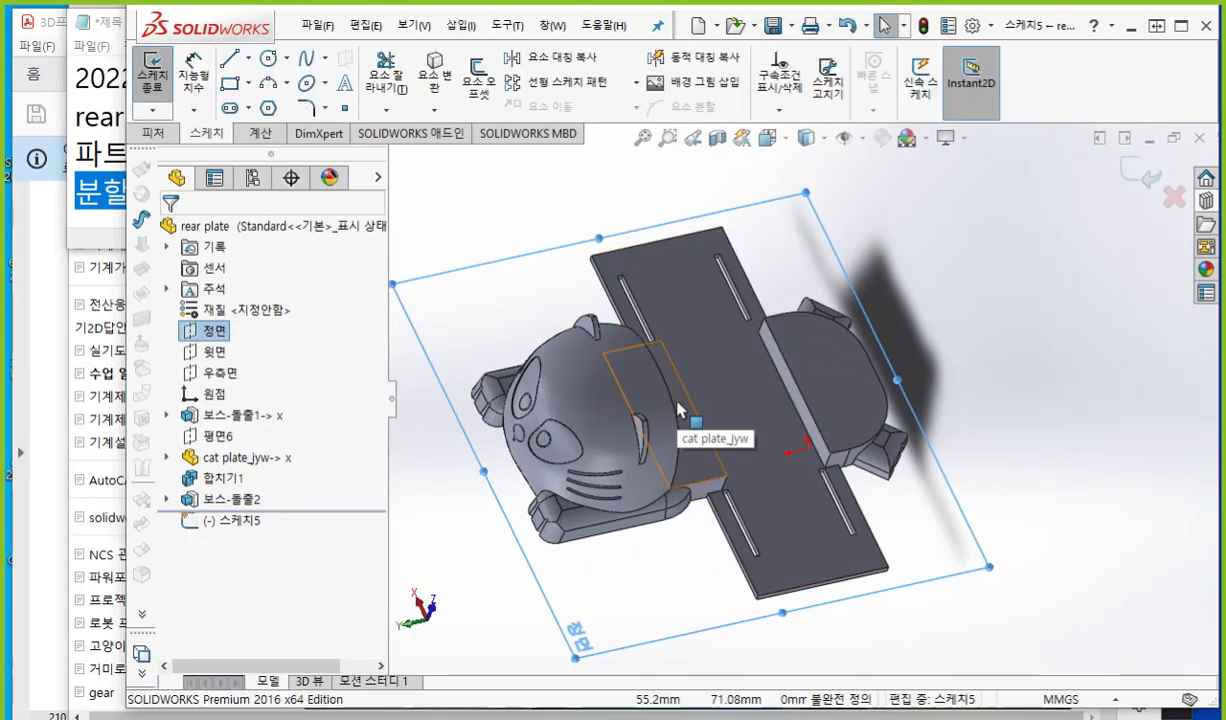
key(ctrl+8)
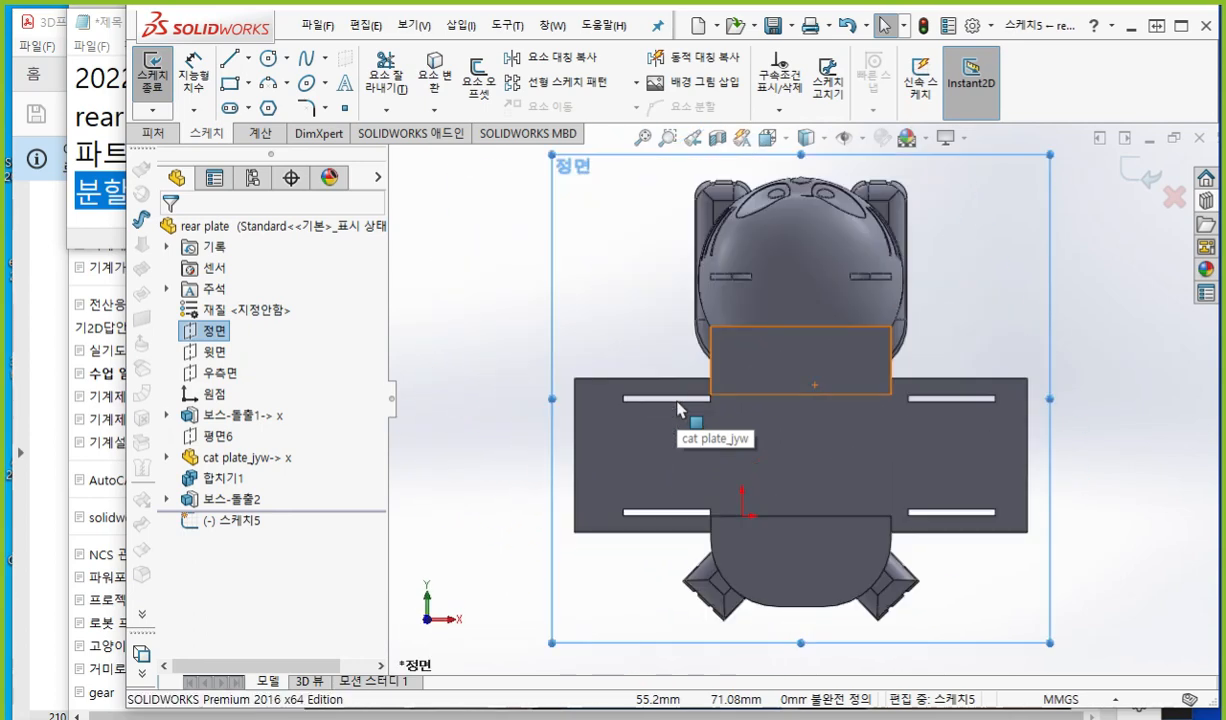
scroll(800, 385, down, 4)
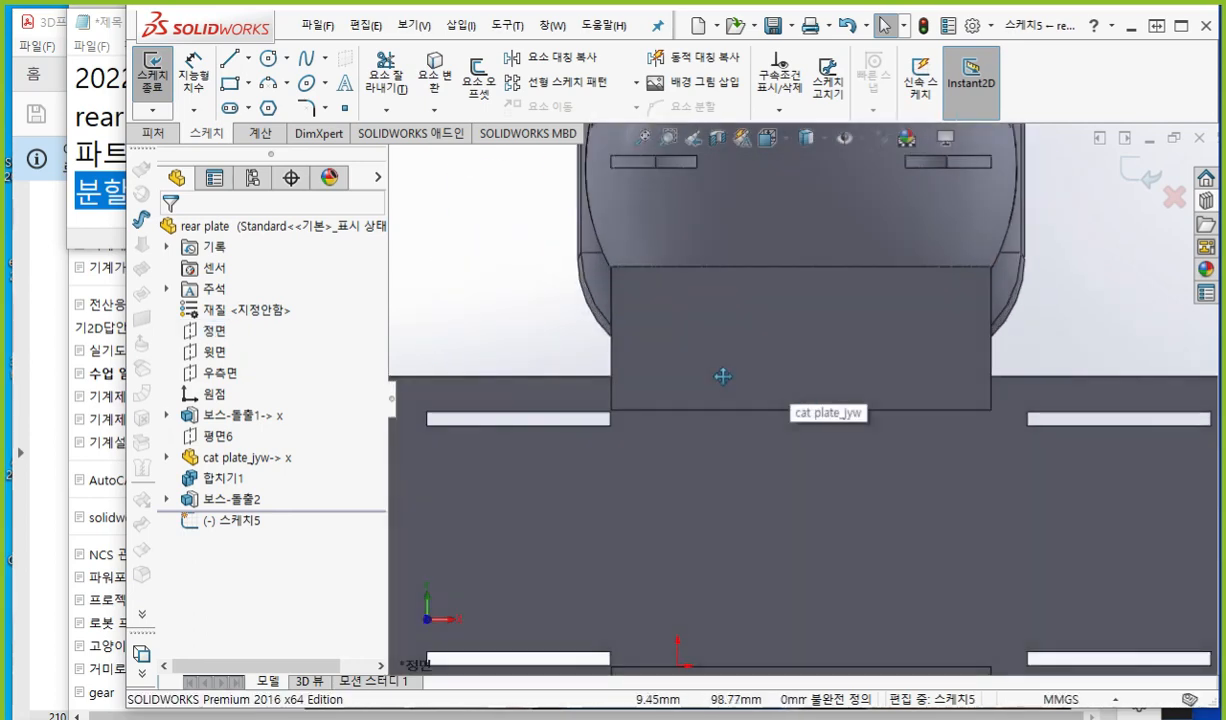
ctrl+middle_drag(722, 376, 720, 416)
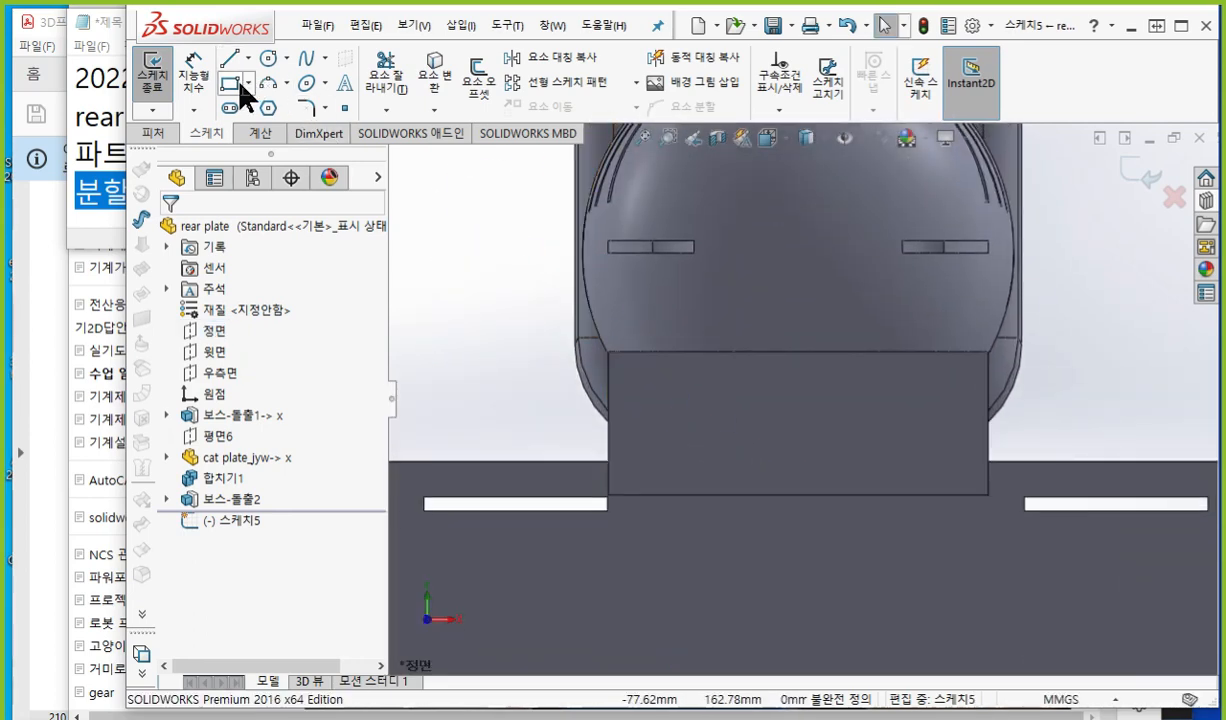
Step: Circle the corner rectangle tool, mark the rectangle's two opposite corners with numbered crosses and its outline, and clear the markup
key(F12)
mouse_move(257, 91)
mouse_down()
mouse_move(238, 60)
mouse_move(258, 103)
mouse_up()
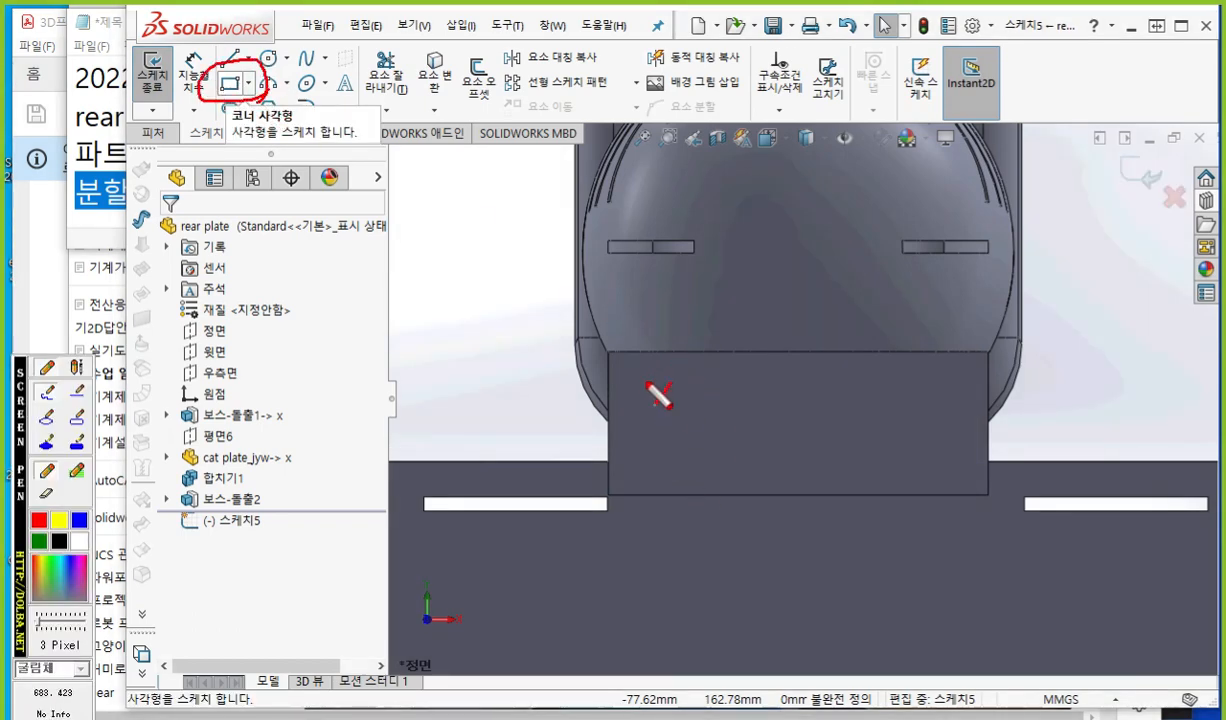
drag(652, 383, 671, 402)
drag(670, 384, 654, 403)
drag(660, 358, 657, 372)
drag(901, 508, 927, 538)
drag(923, 511, 905, 538)
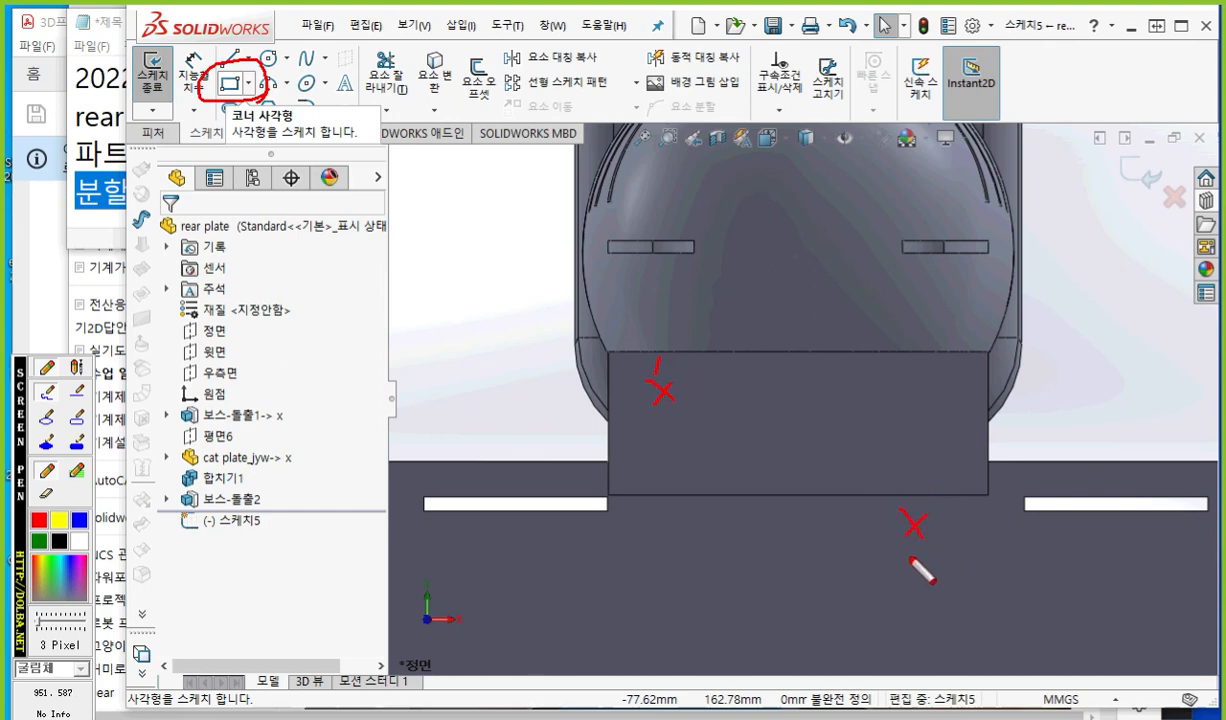
mouse_move(660, 389)
mouse_down()
mouse_move(919, 396)
mouse_move(913, 524)
mouse_move(657, 539)
mouse_move(659, 393)
mouse_up()
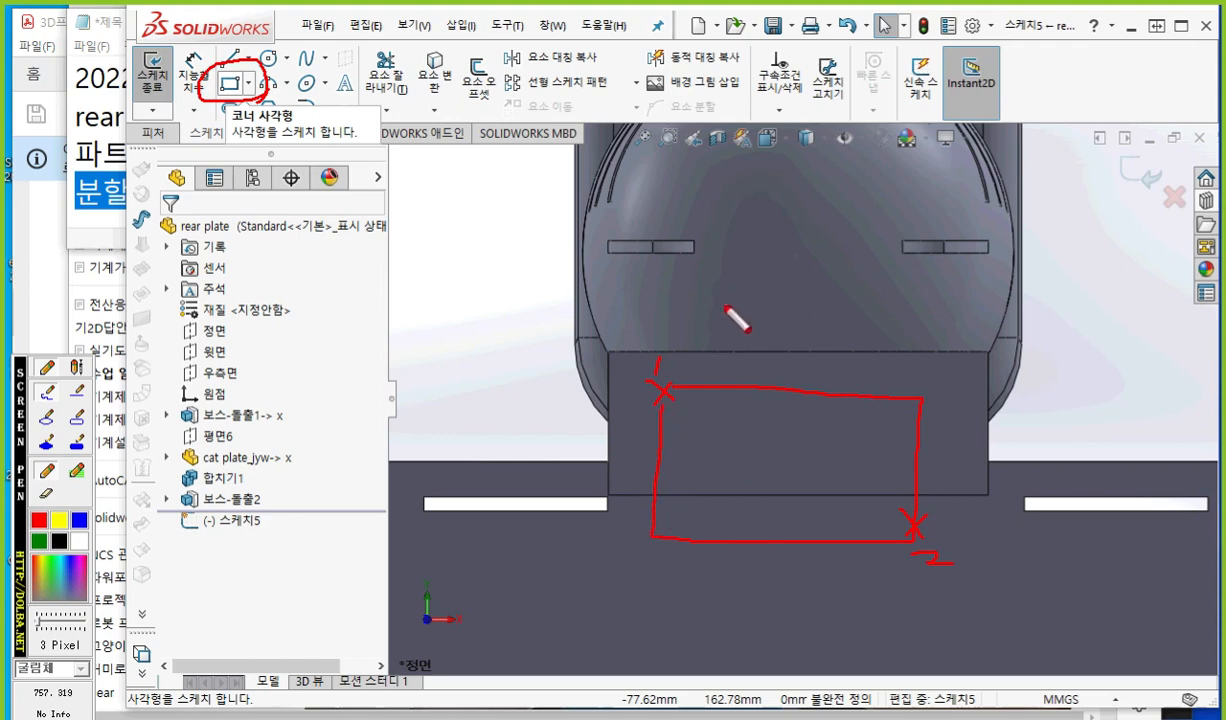
key(Escape)
Step: Sketch a corner rectangle starting inside the block below the cat head and ending on the plate beneath it
click(229, 84)
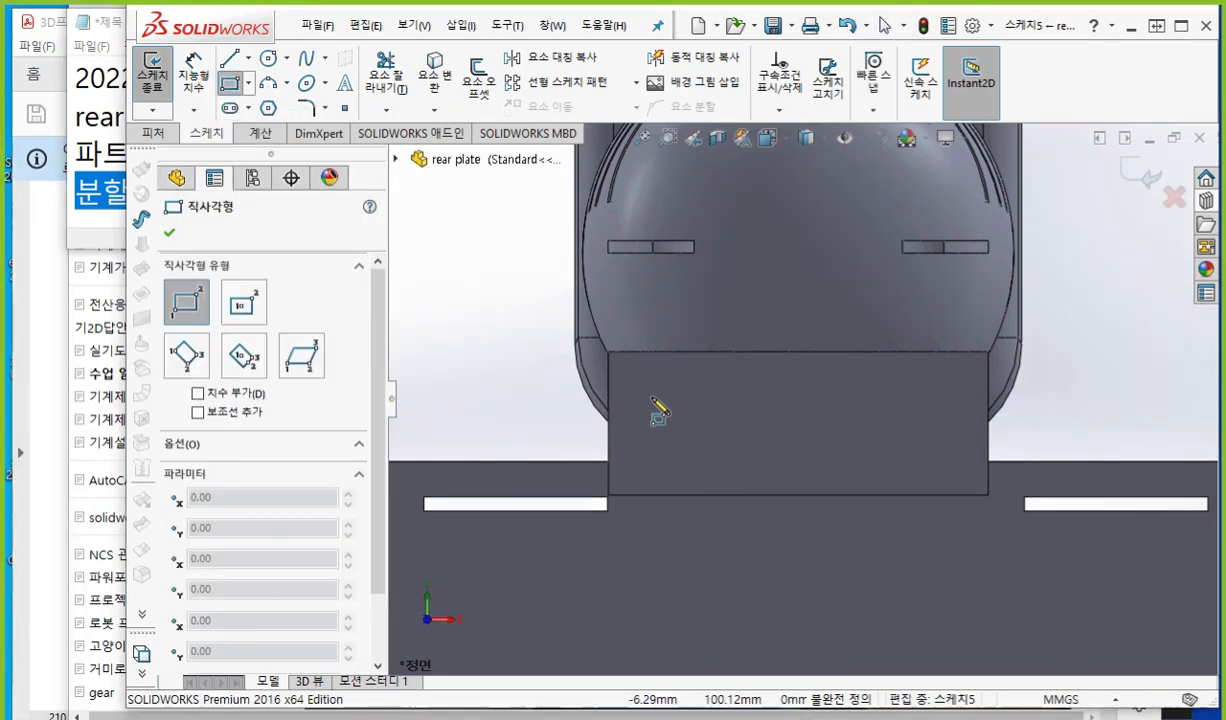
click(652, 398)
click(926, 562)
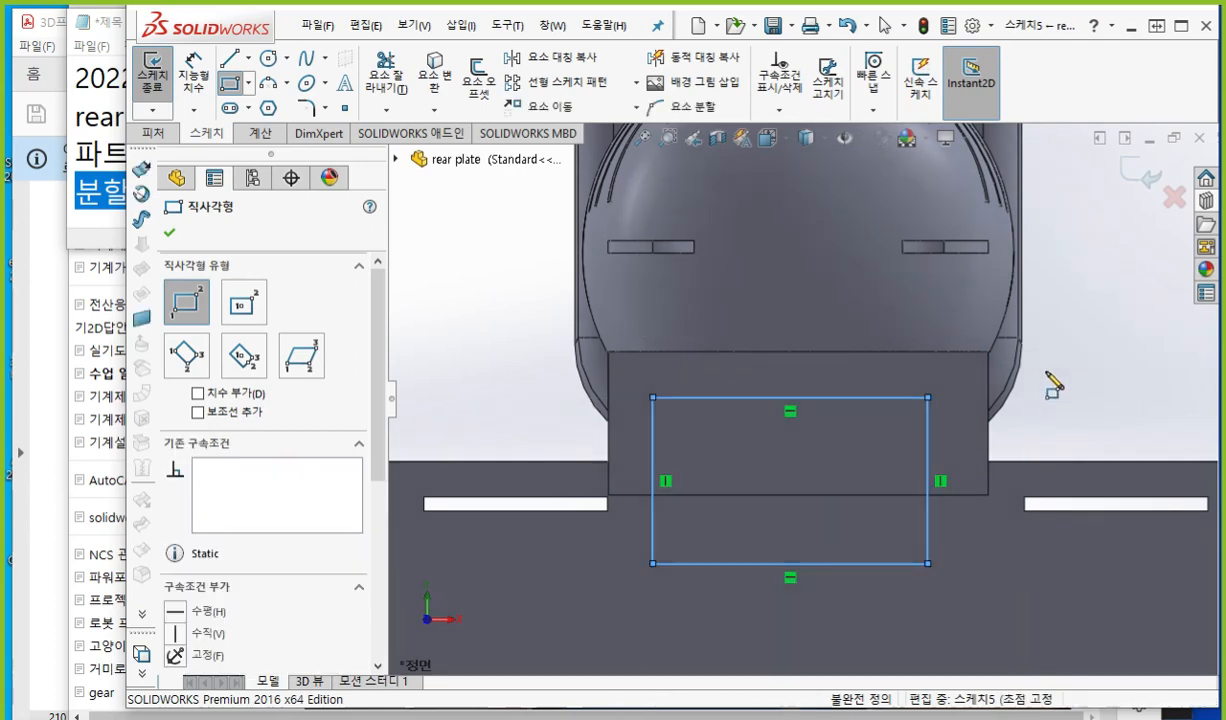
right_click(990, 358)
click(1100, 386)
scroll(918, 444, up, 1)
ctrl+middle_drag(851, 430, 816, 407)
scroll(802, 342, down, 2)
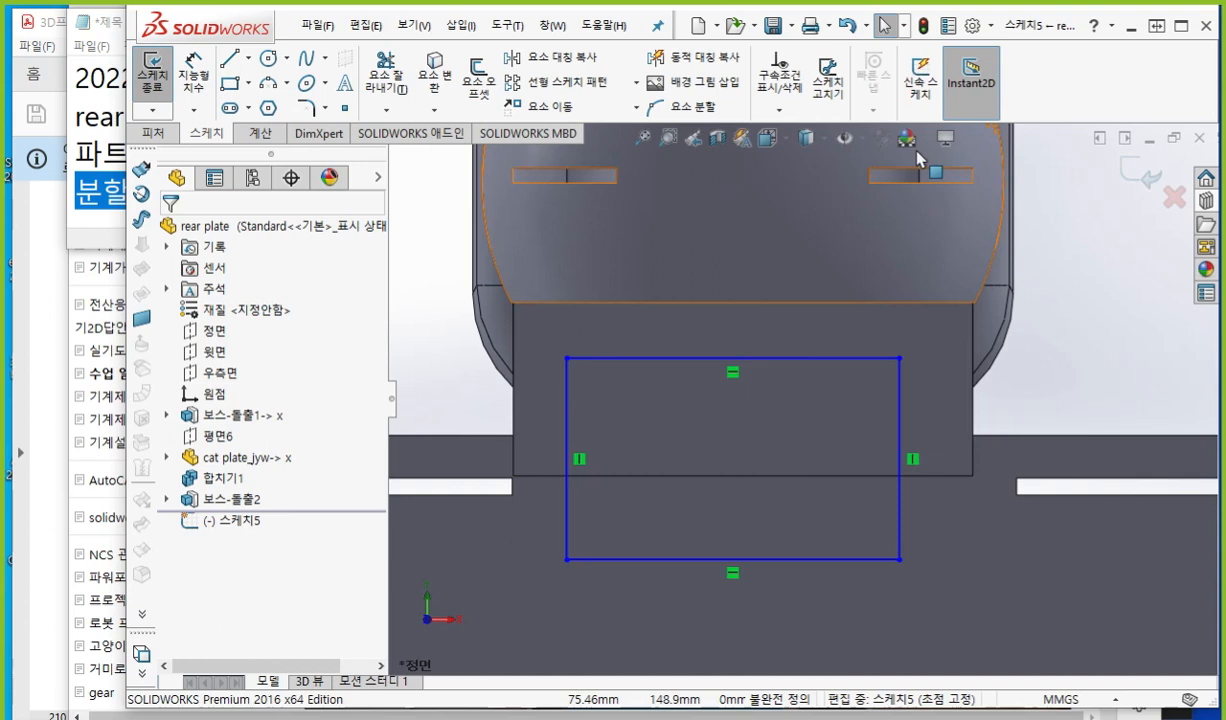
Step: Switch the model display to edges without shading, underline the block's and rectangle's upper edges with the screen pen, and clear the markup
click(808, 137)
click(807, 217)
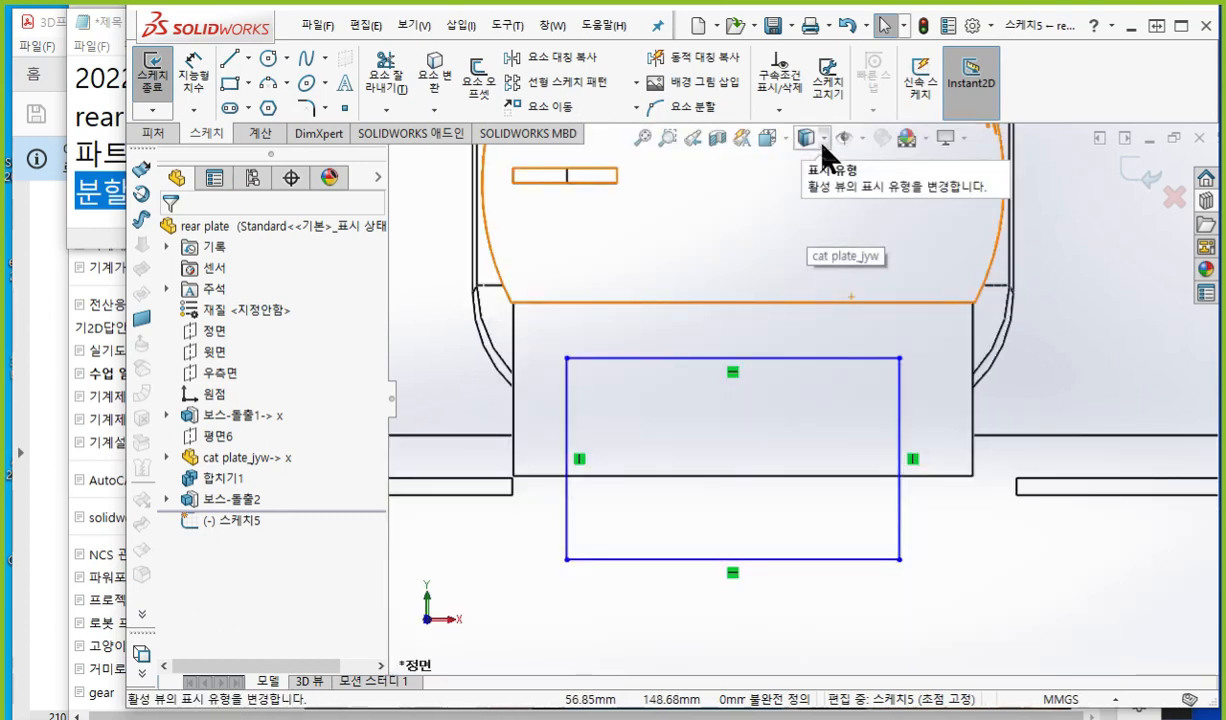
key(F12)
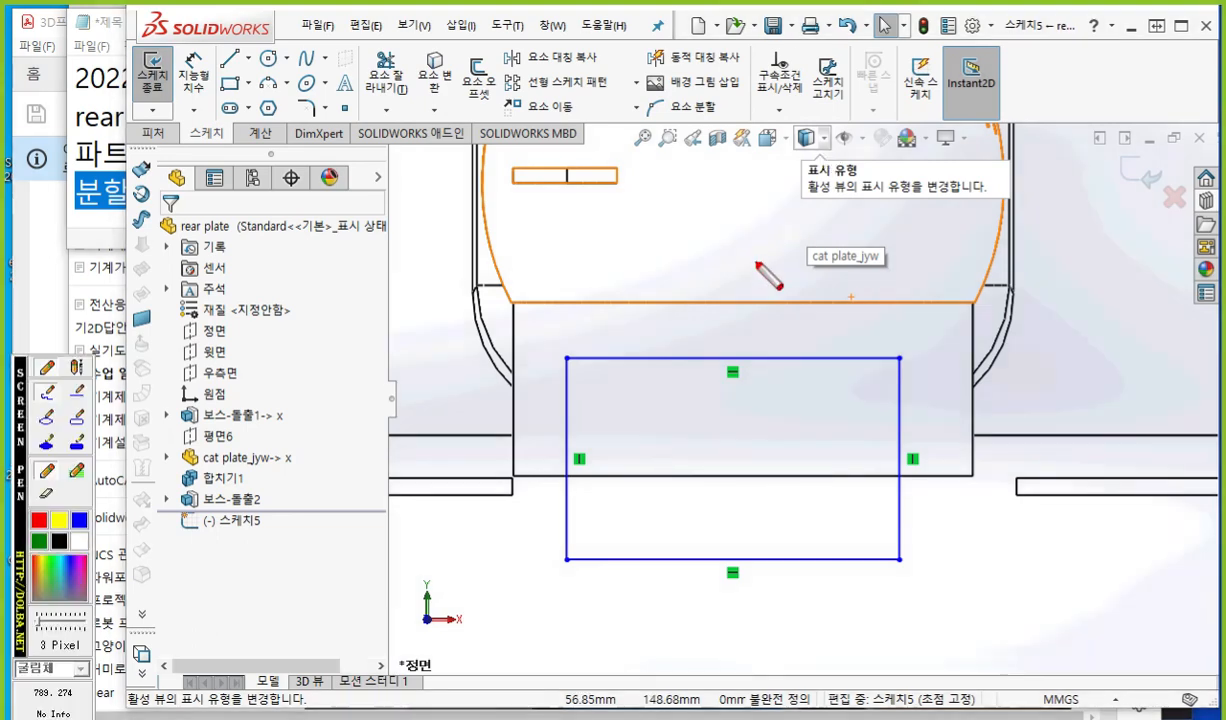
drag(509, 304, 988, 311)
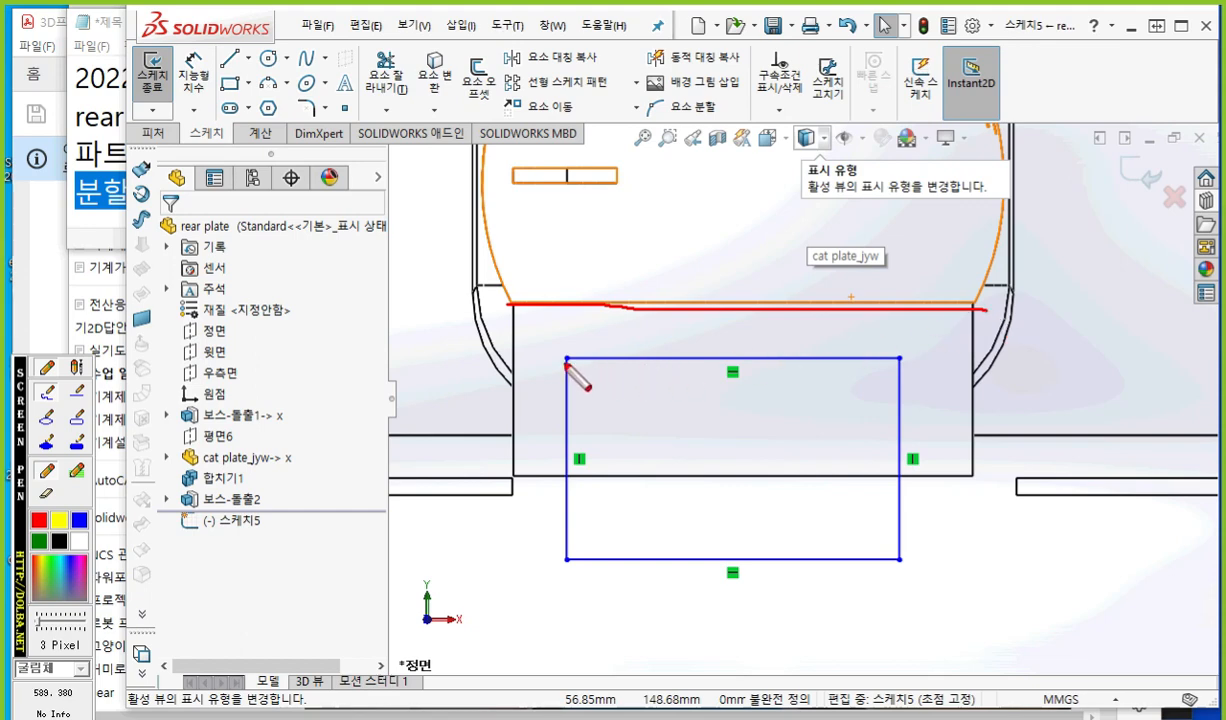
drag(566, 363, 912, 366)
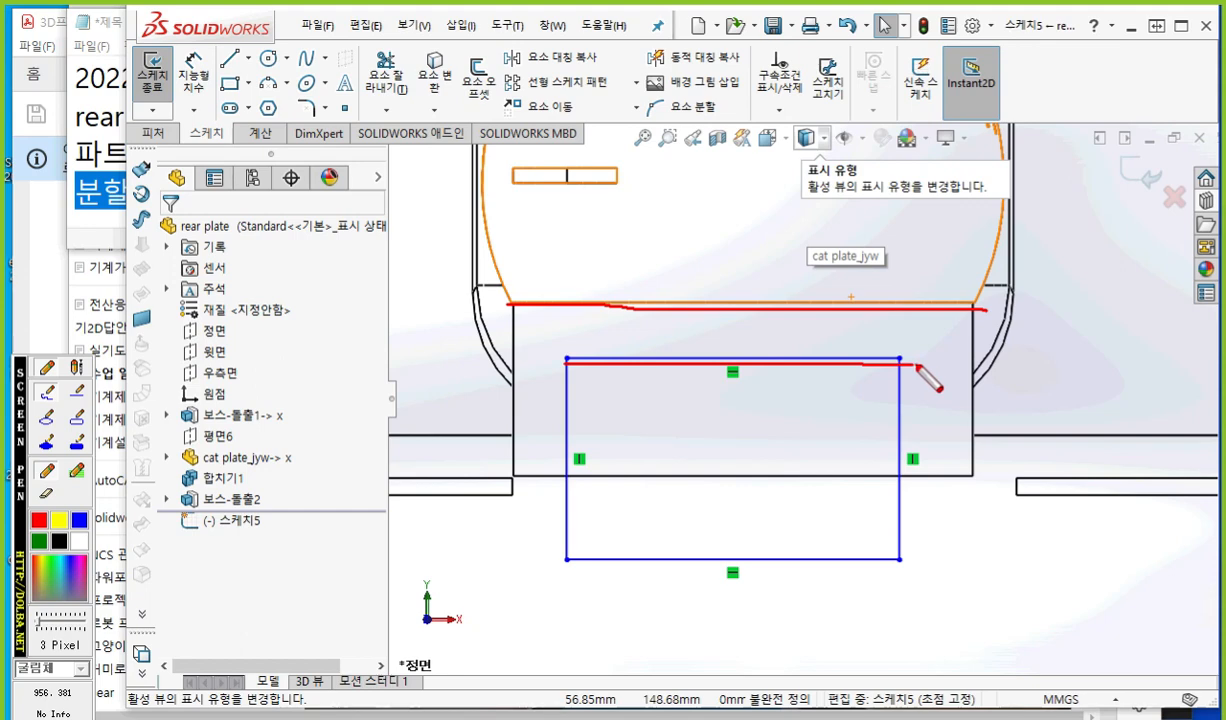
key(Escape)
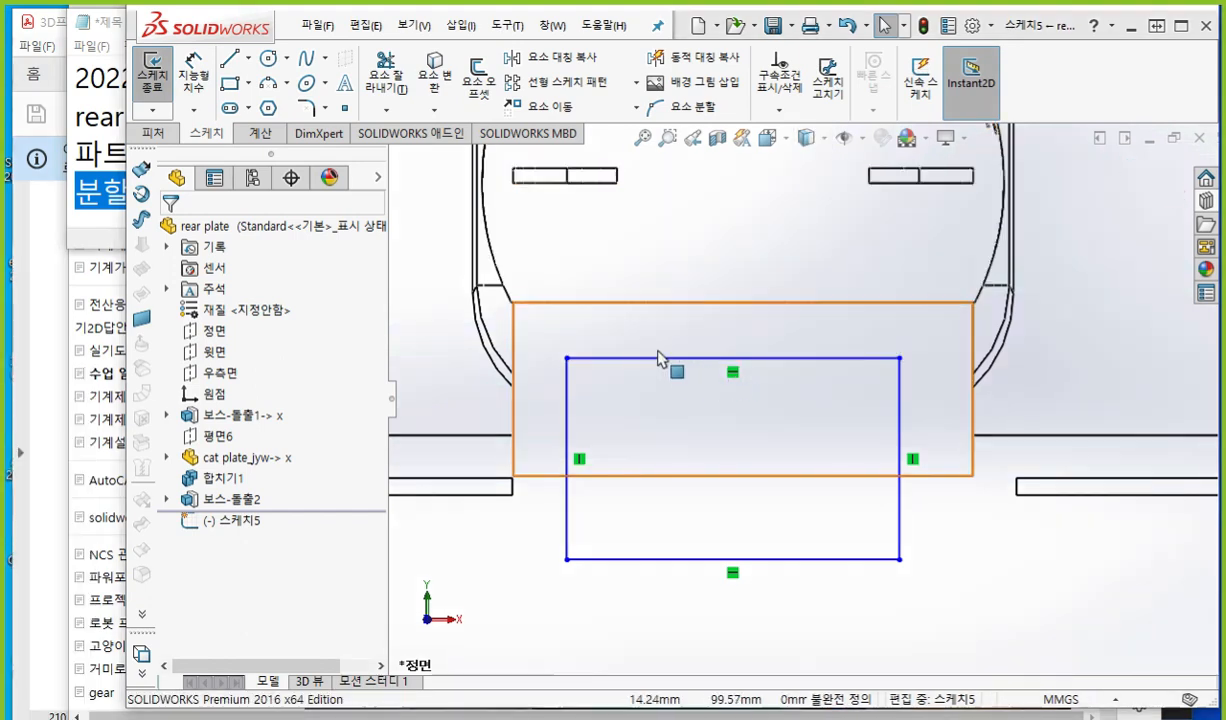
Step: Make the rectangle's upper line collinear with the upper edge of the block below the cat head
ctrl+click(685, 304)
click(740, 224)
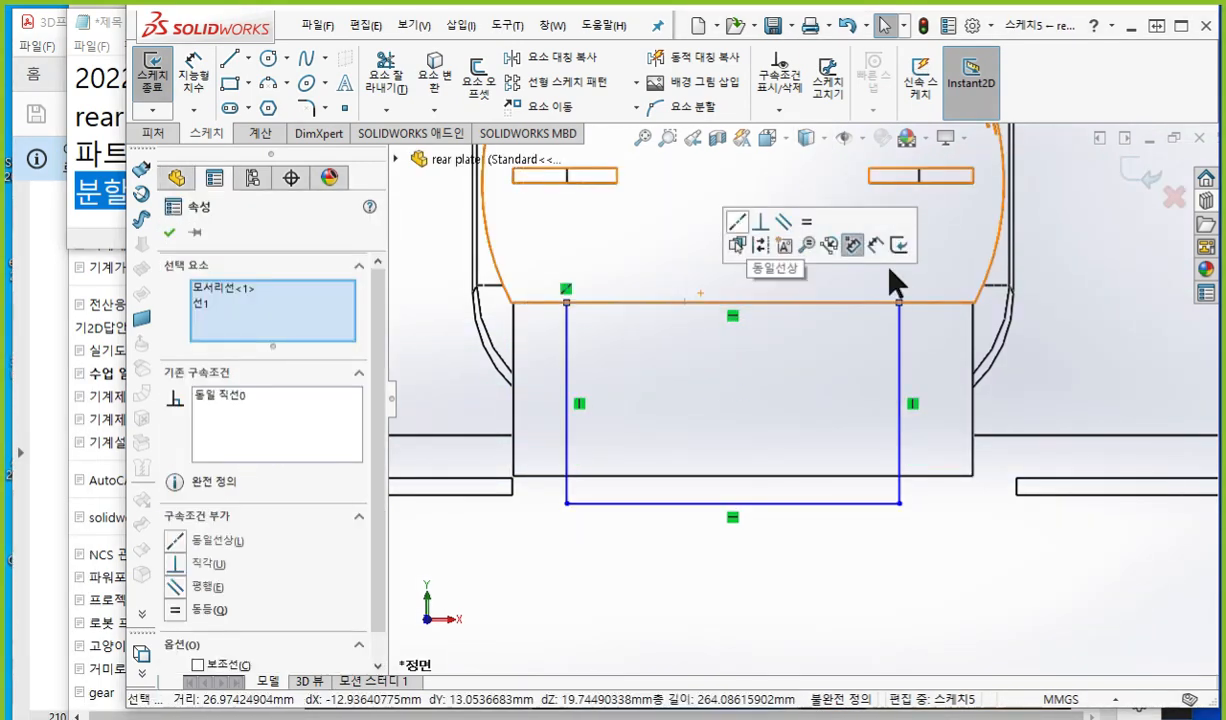
click(1042, 336)
Step: With the screen pen, circle the centerline tool, mark a numbered centerline path from the lower rounded body to the rectangle, and clear the markup
mouse_move(932, 398)
ctrl+middle_down()
mouse_move(774, 357)
mouse_move(783, 265)
mouse_move(788, 301)
ctrl+middle_up()
scroll(816, 361, down, 2)
scroll(774, 357, down, 2)
scroll(753, 329, up, 2)
scroll(791, 296, up, 1)
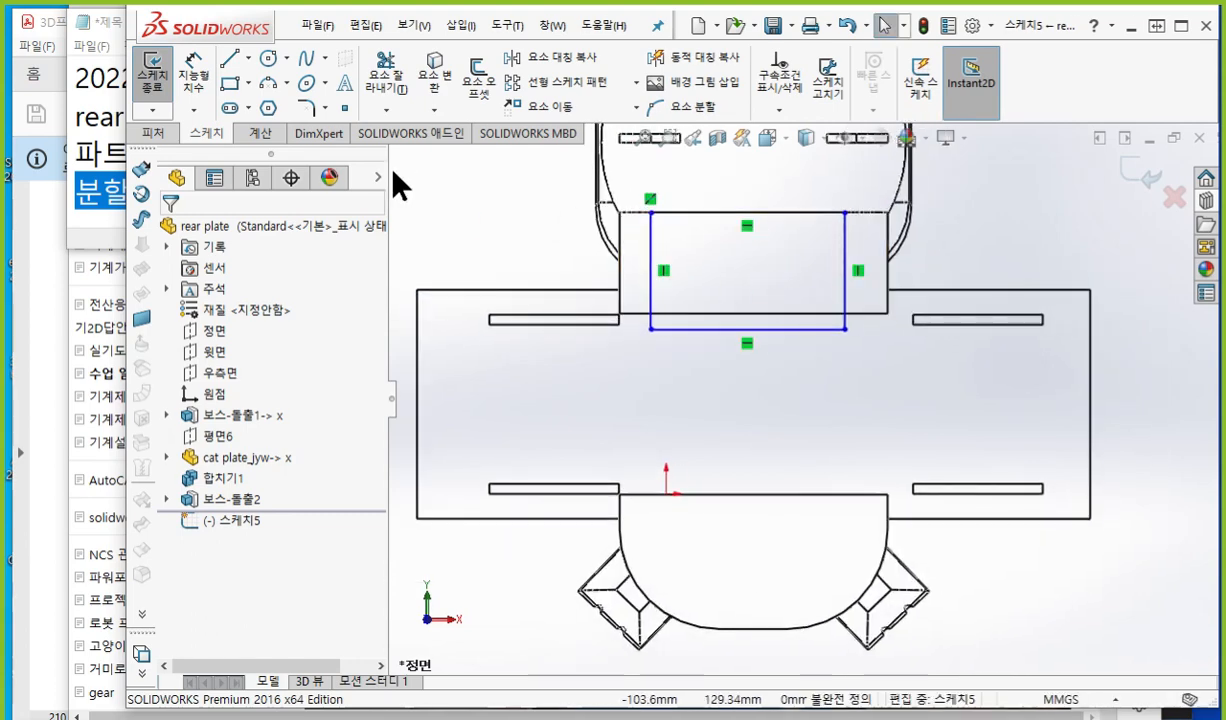
click(248, 60)
key(F9)
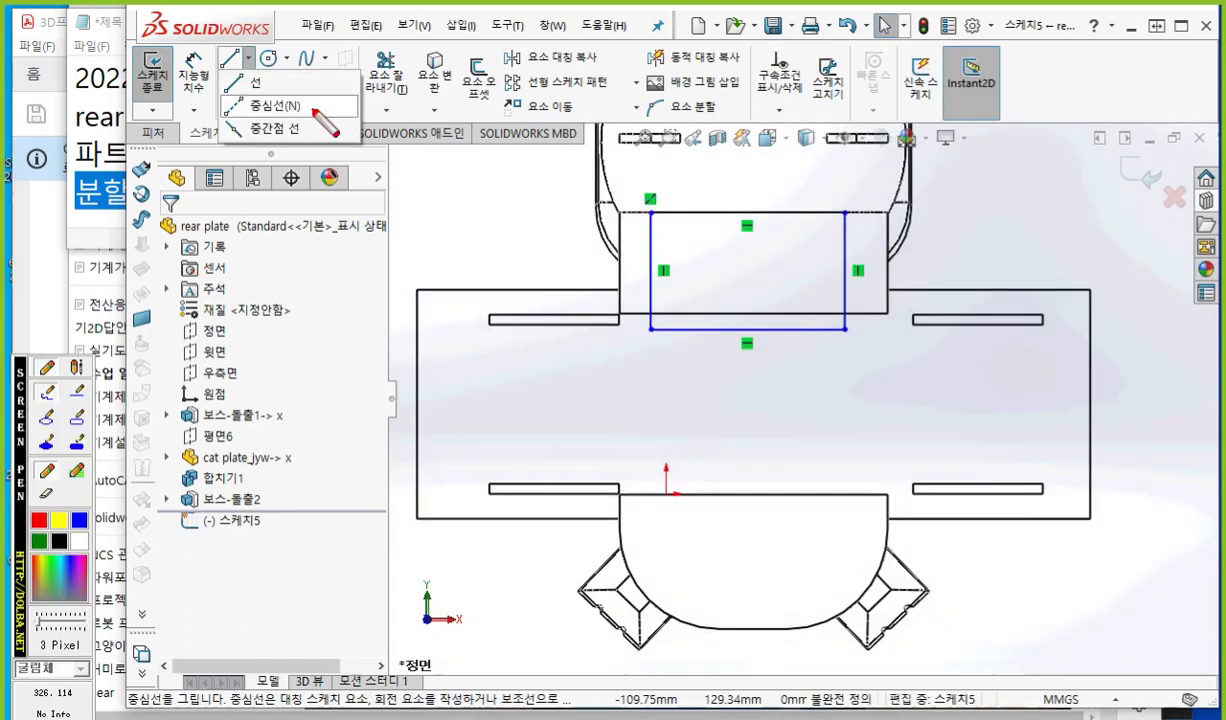
mouse_move(404, 116)
mouse_down()
mouse_move(208, 113)
mouse_move(402, 93)
mouse_move(352, 119)
mouse_up()
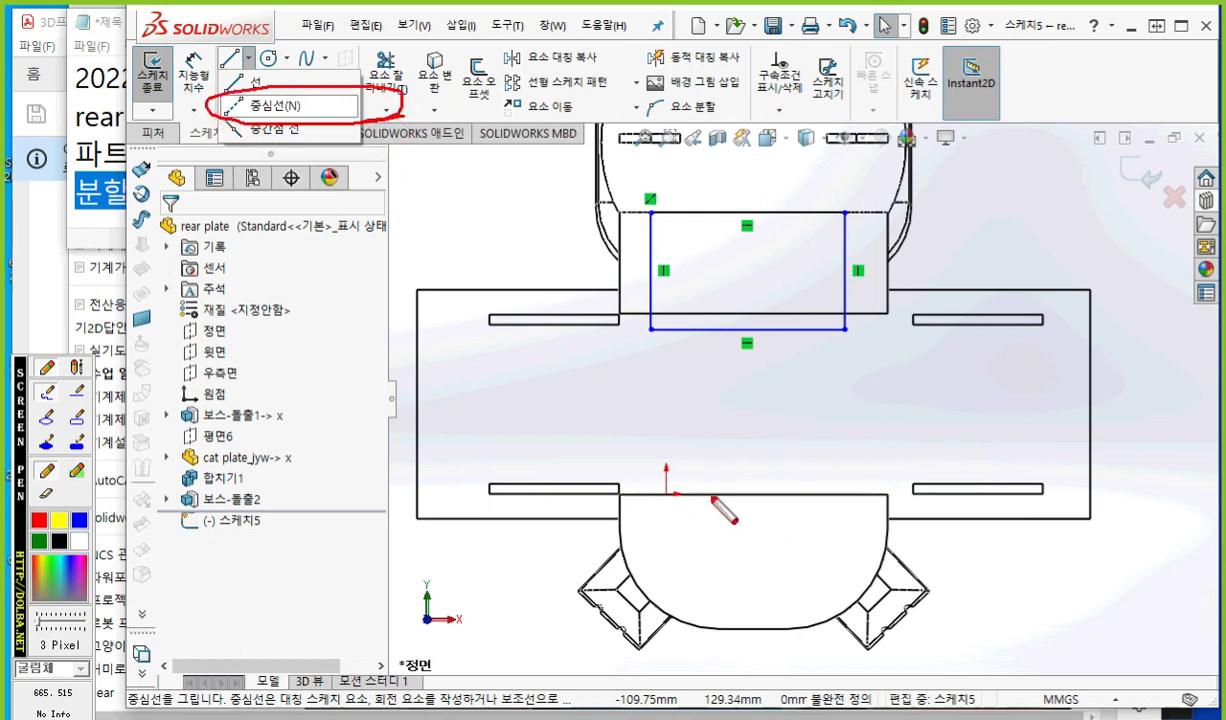
mouse_move(728, 480)
mouse_down()
mouse_move(771, 513)
mouse_move(757, 482)
mouse_move(743, 488)
mouse_up()
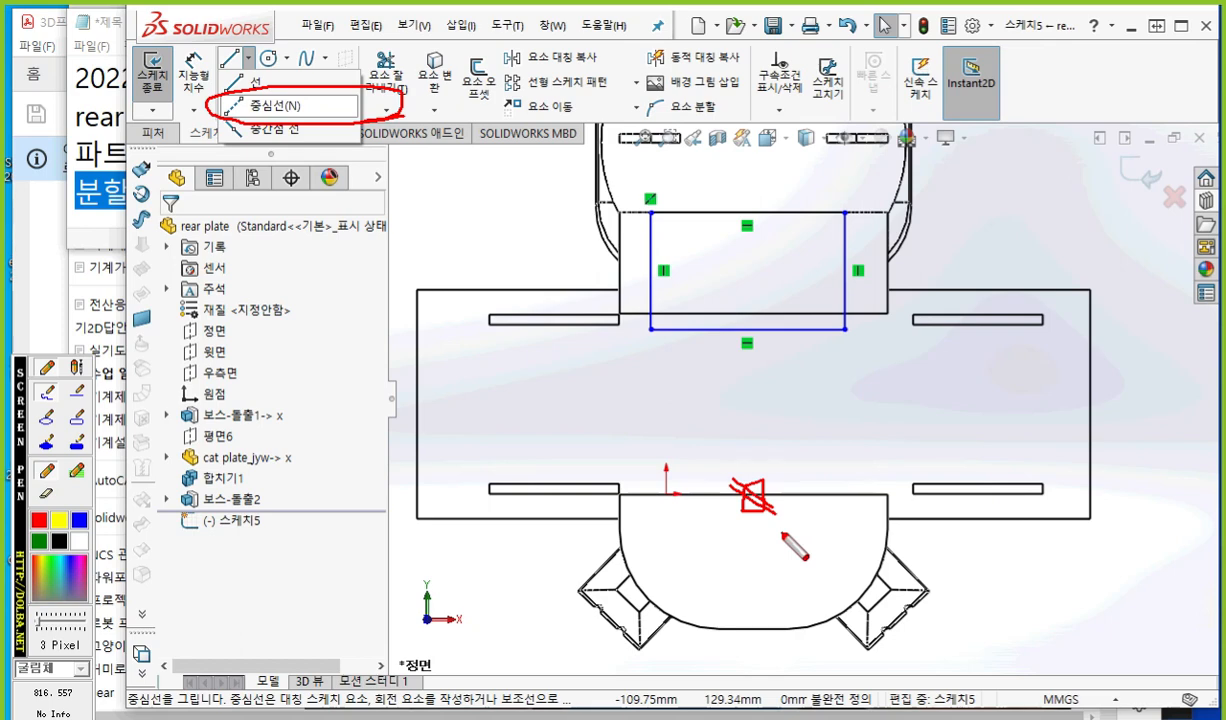
drag(805, 463, 771, 460)
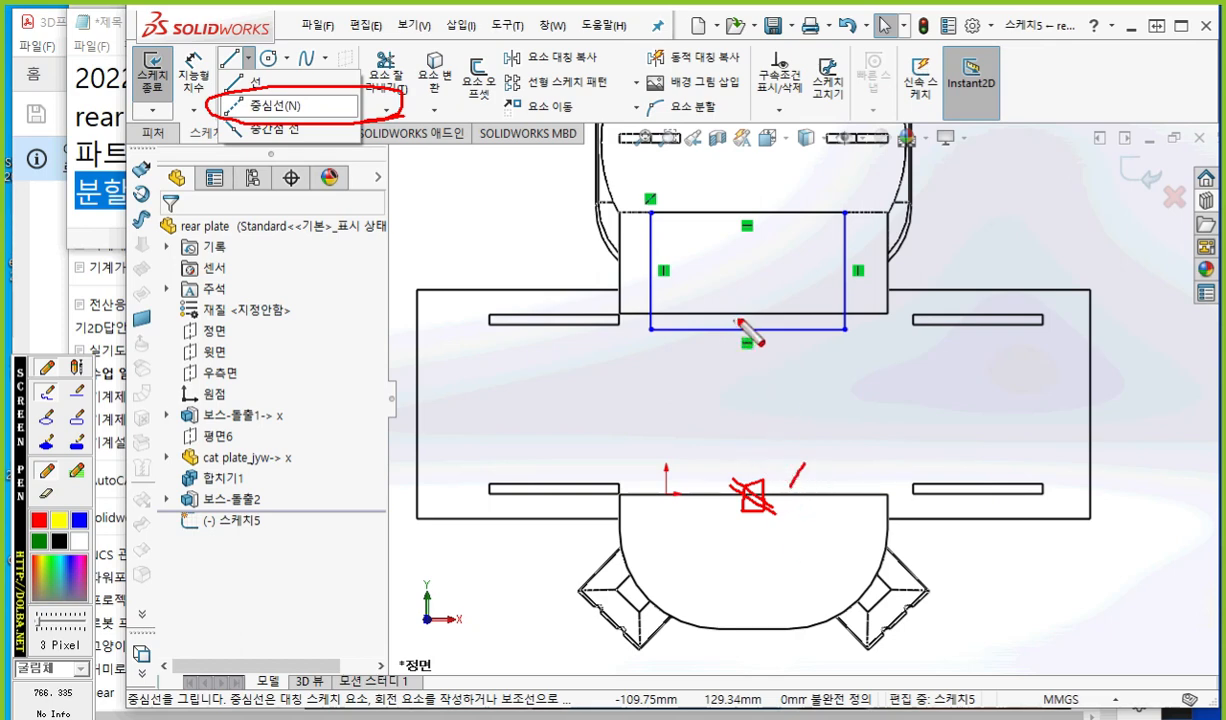
drag(733, 321, 749, 342)
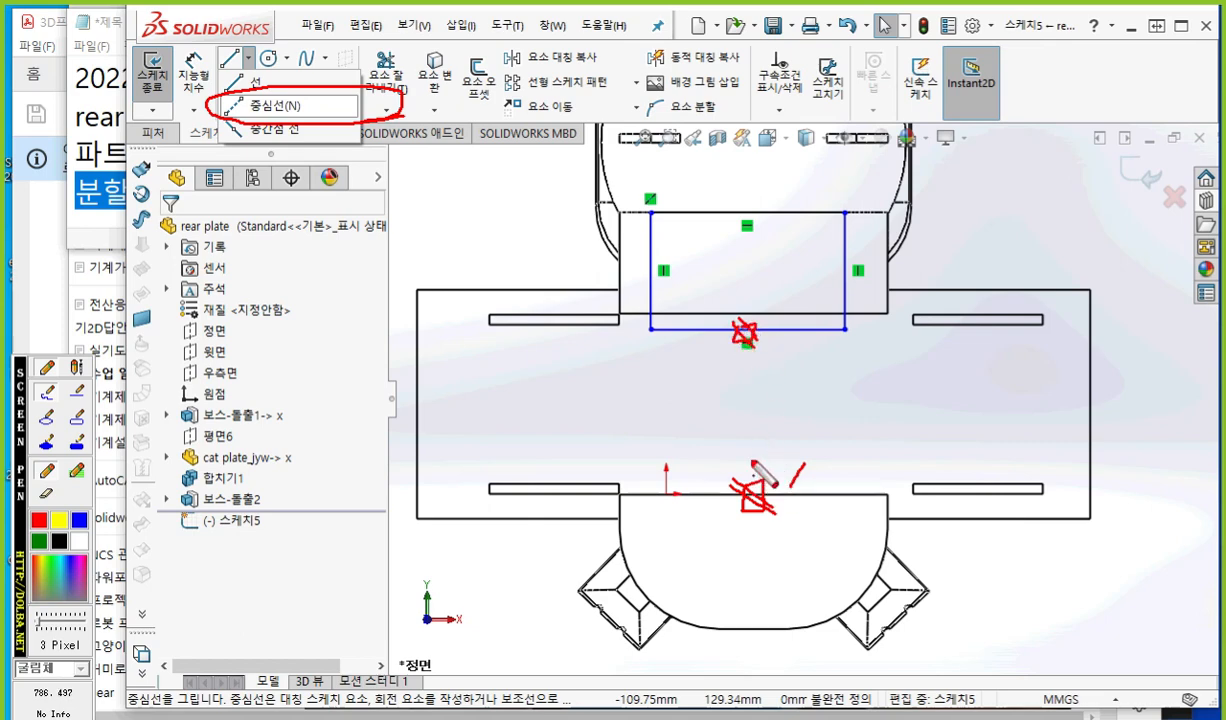
mouse_move(750, 487)
mouse_down()
mouse_move(742, 330)
mouse_move(812, 356)
mouse_up()
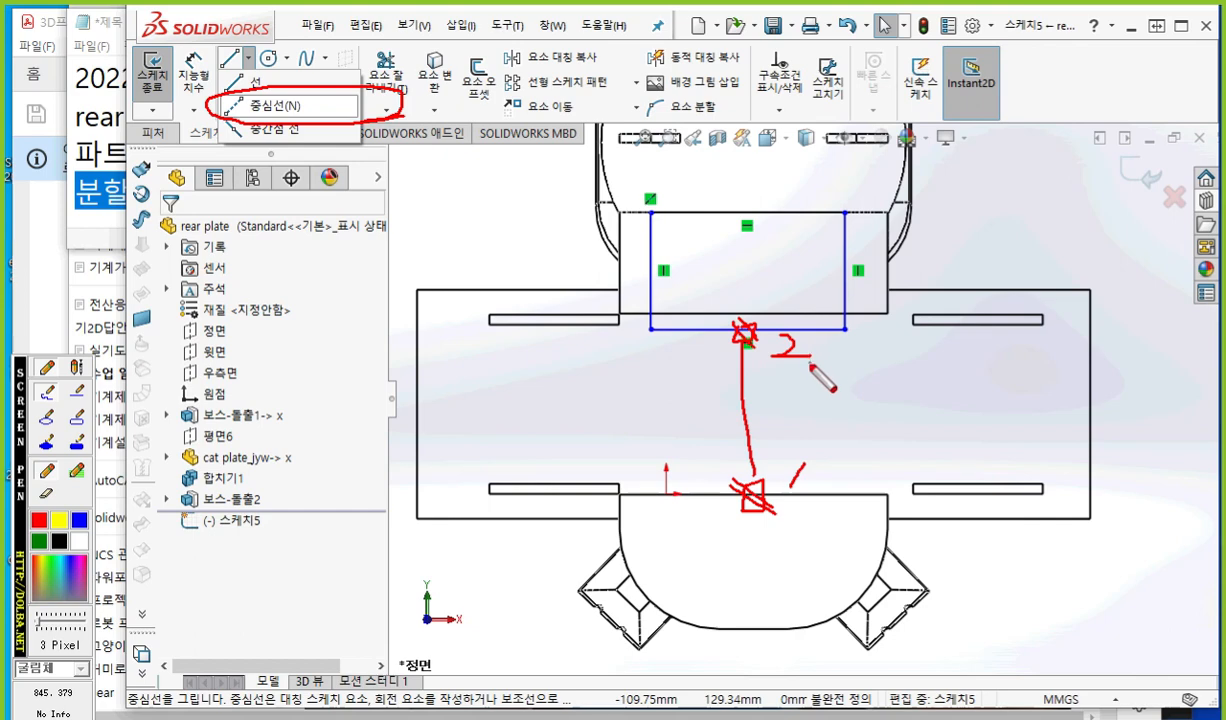
drag(767, 394, 765, 422)
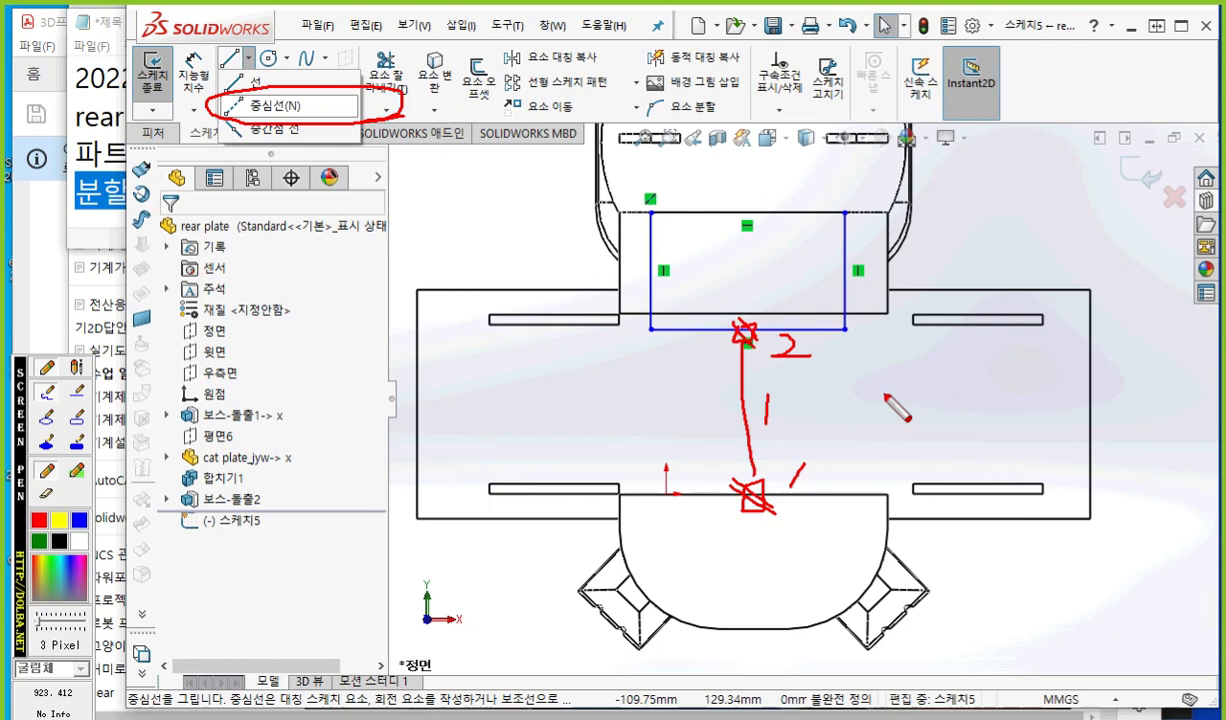
key(Escape)
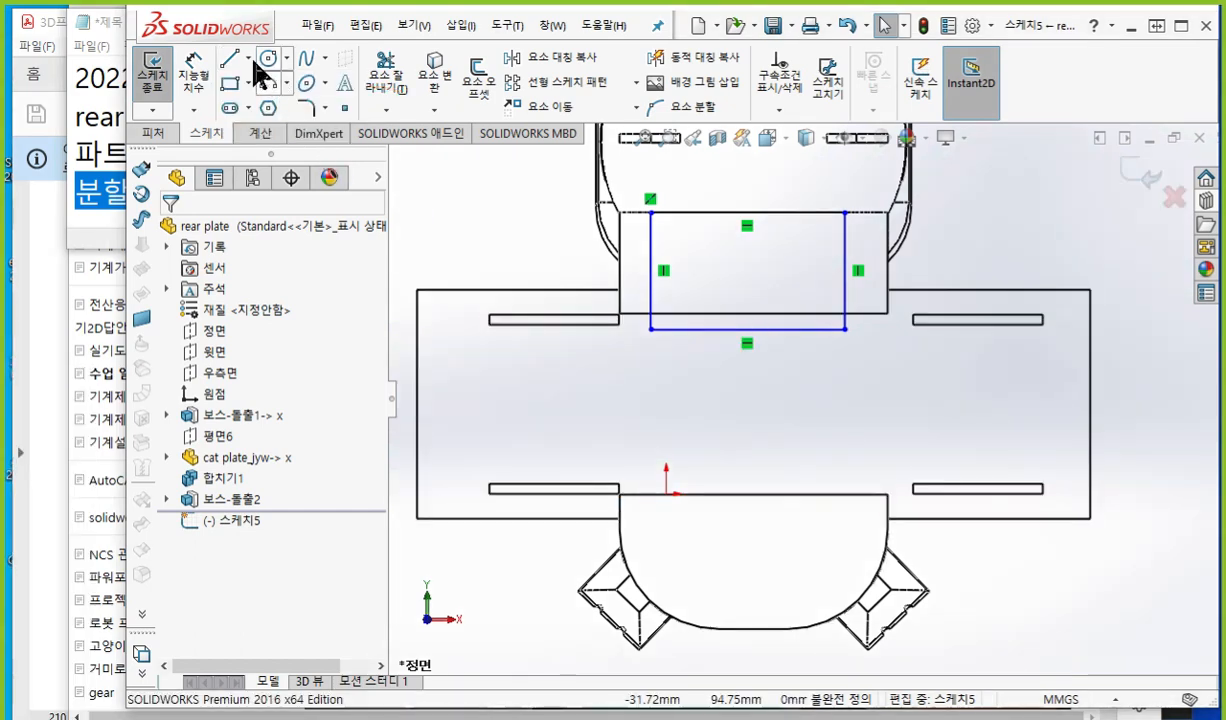
Step: Sketch a centerline from the midpoint of the lower rounded body's upper edge to the midpoint of the rectangle's lower line and make it vertical
click(248, 58)
click(260, 105)
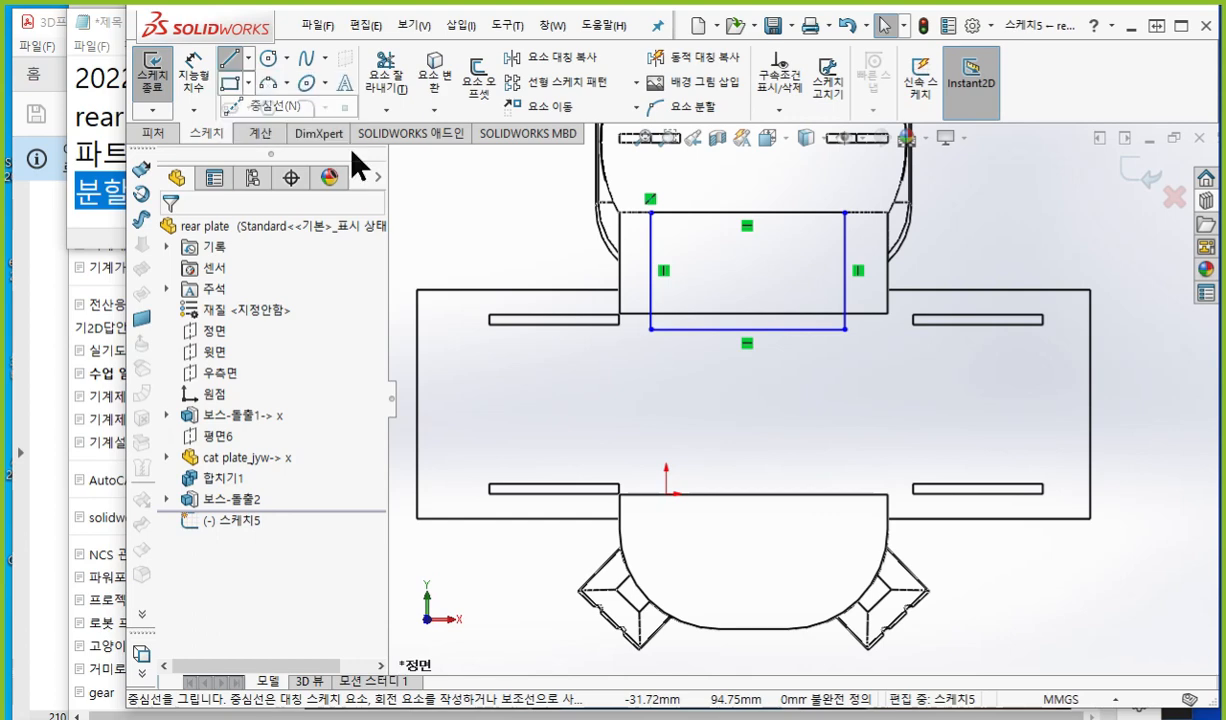
click(752, 495)
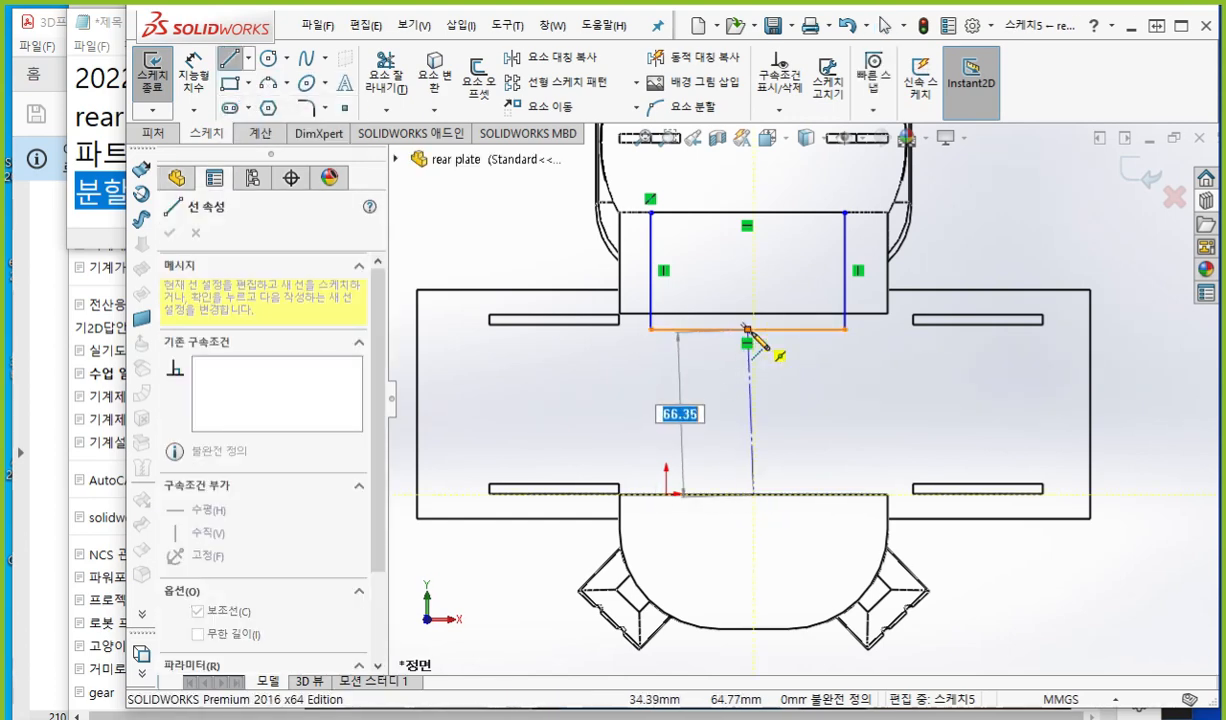
click(747, 328)
right_click(856, 378)
click(866, 391)
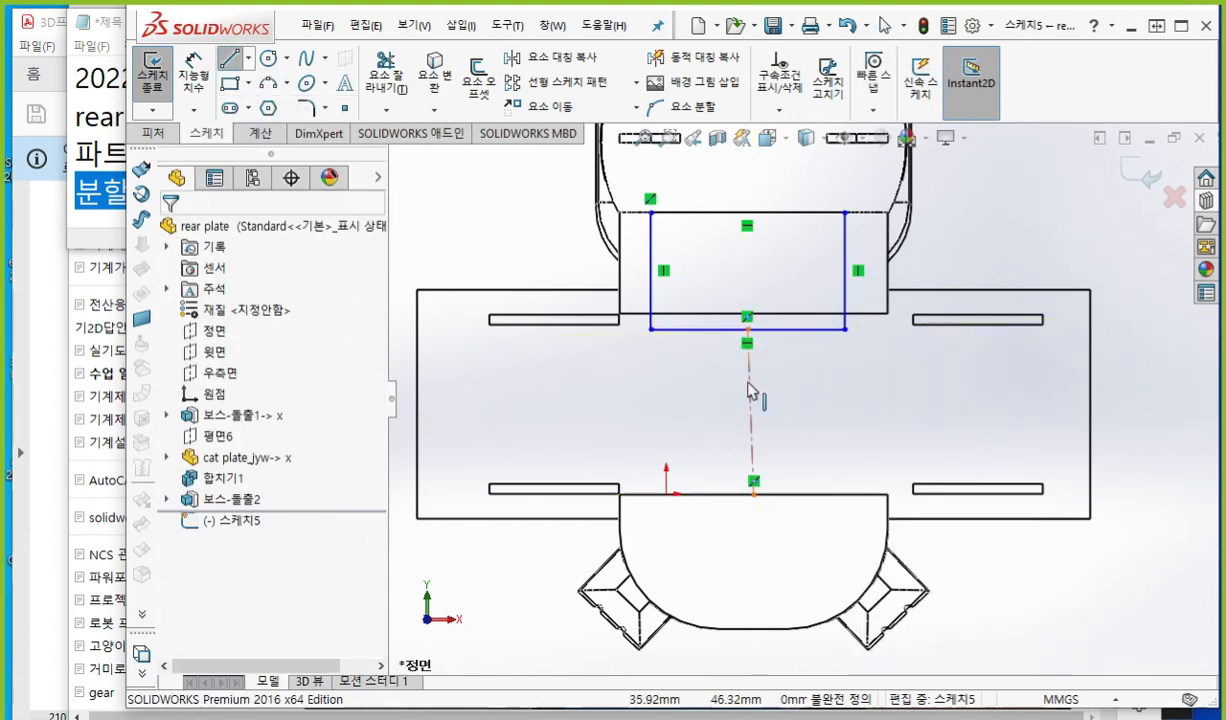
click(752, 402)
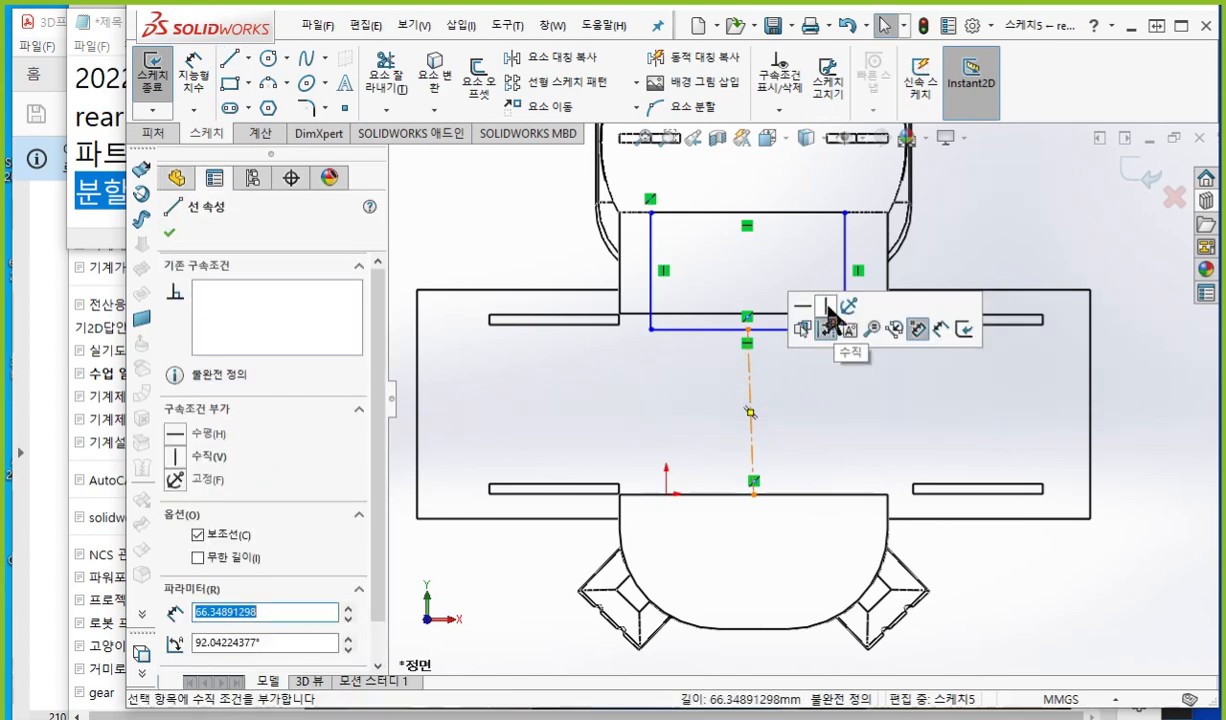
click(441, 203)
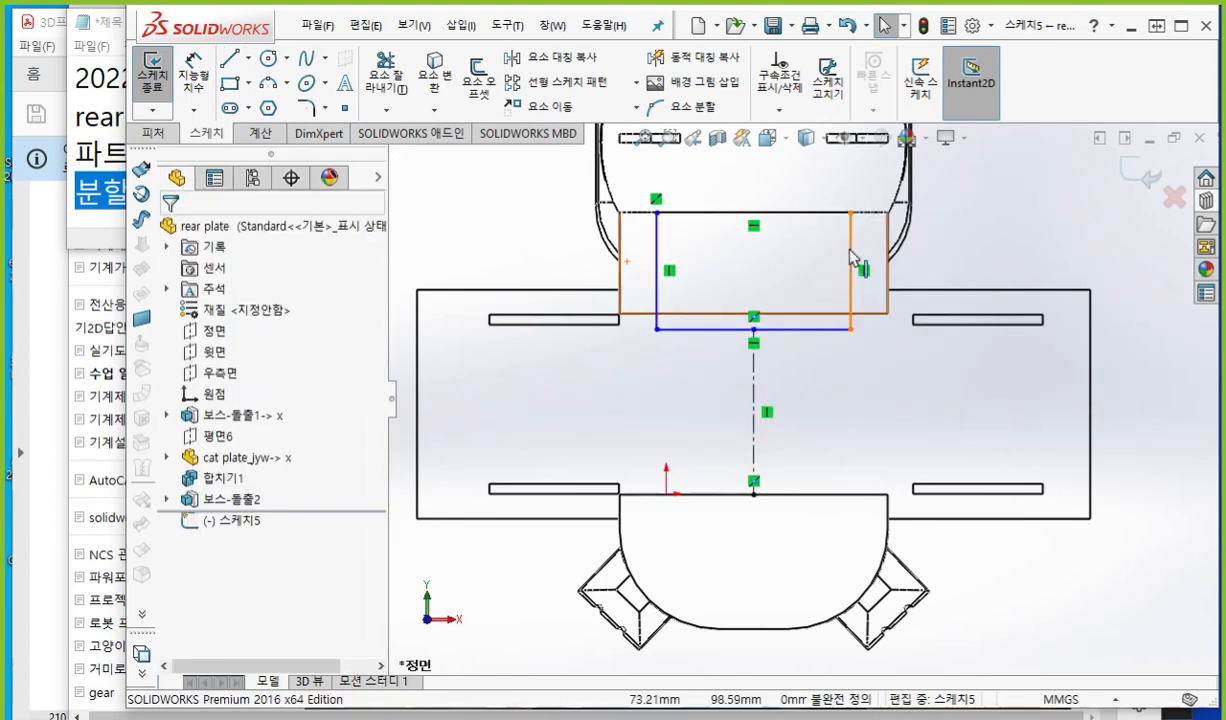
Step: Narrow the rectangle about its centerline, leaving about 30 mm between its side line and the block's side edge
click(850, 250)
drag(740, 265, 812, 277)
click(512, 233)
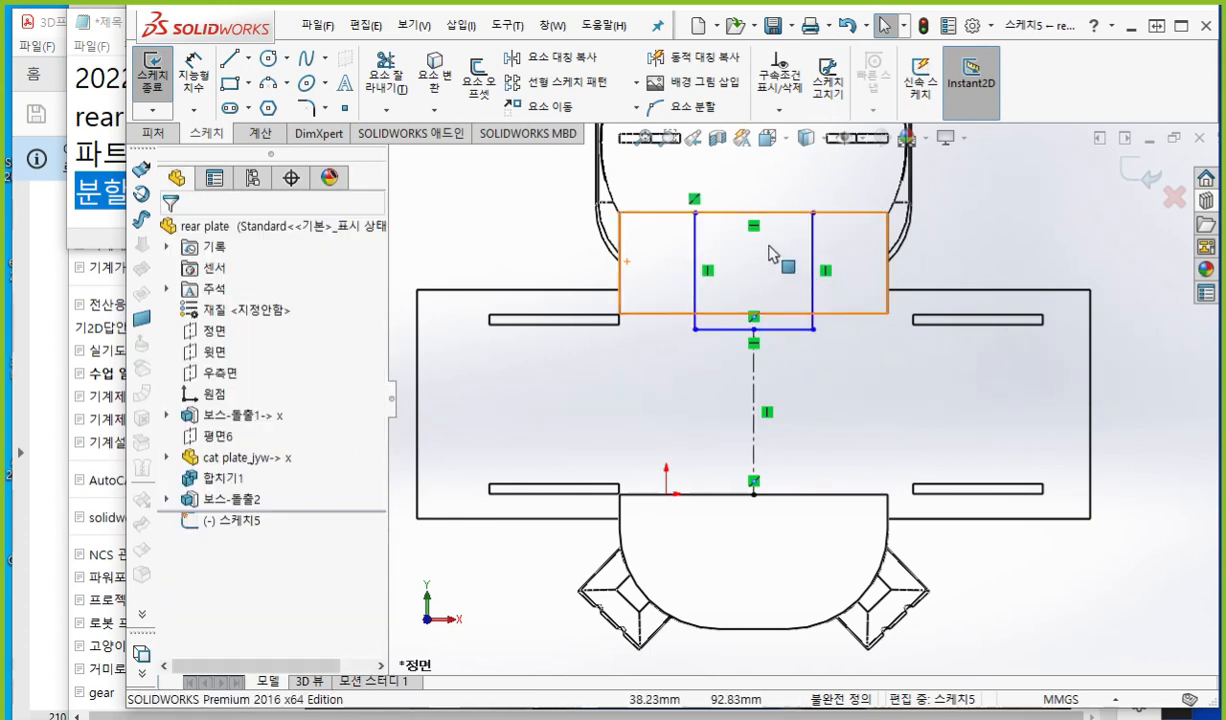
Step: Mark the gap between the block's left edge and the rectangle's left line with the screen pen, and clear the markup
scroll(770, 249, down, 3)
ctrl+middle_drag(687, 333, 715, 361)
key(F12)
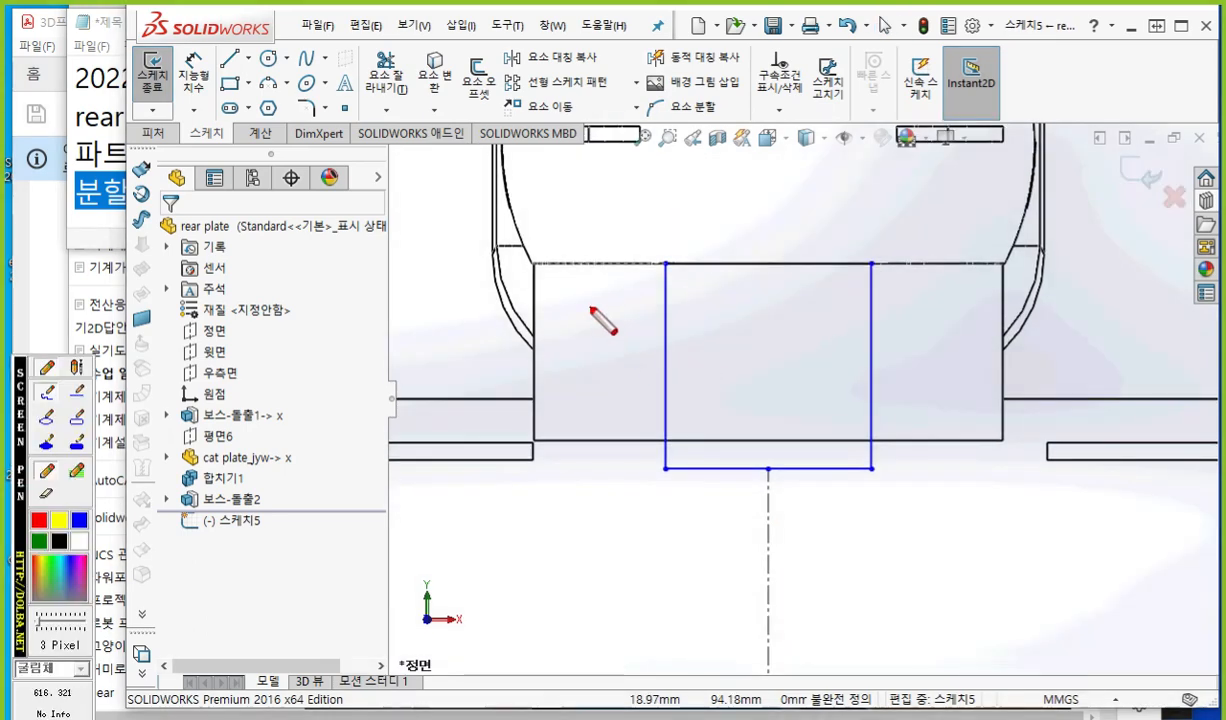
drag(535, 263, 533, 428)
drag(665, 240, 659, 370)
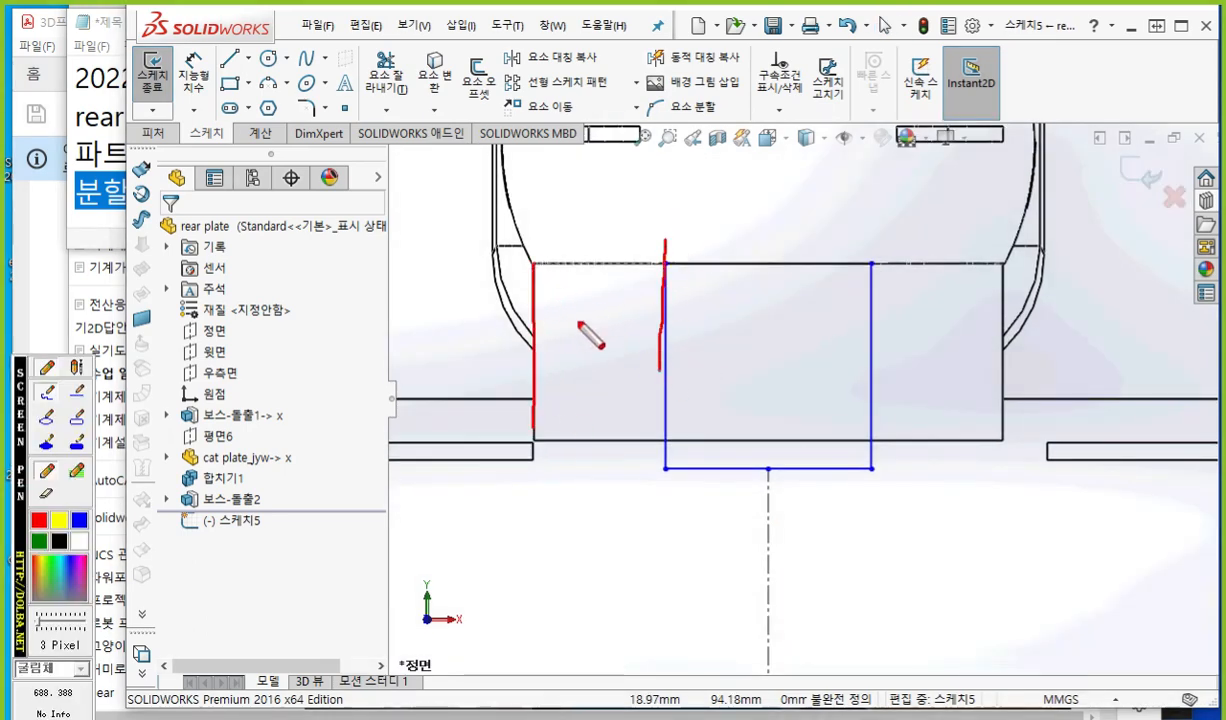
mouse_move(555, 323)
mouse_down()
mouse_move(630, 323)
mouse_move(622, 337)
mouse_move(565, 335)
mouse_up()
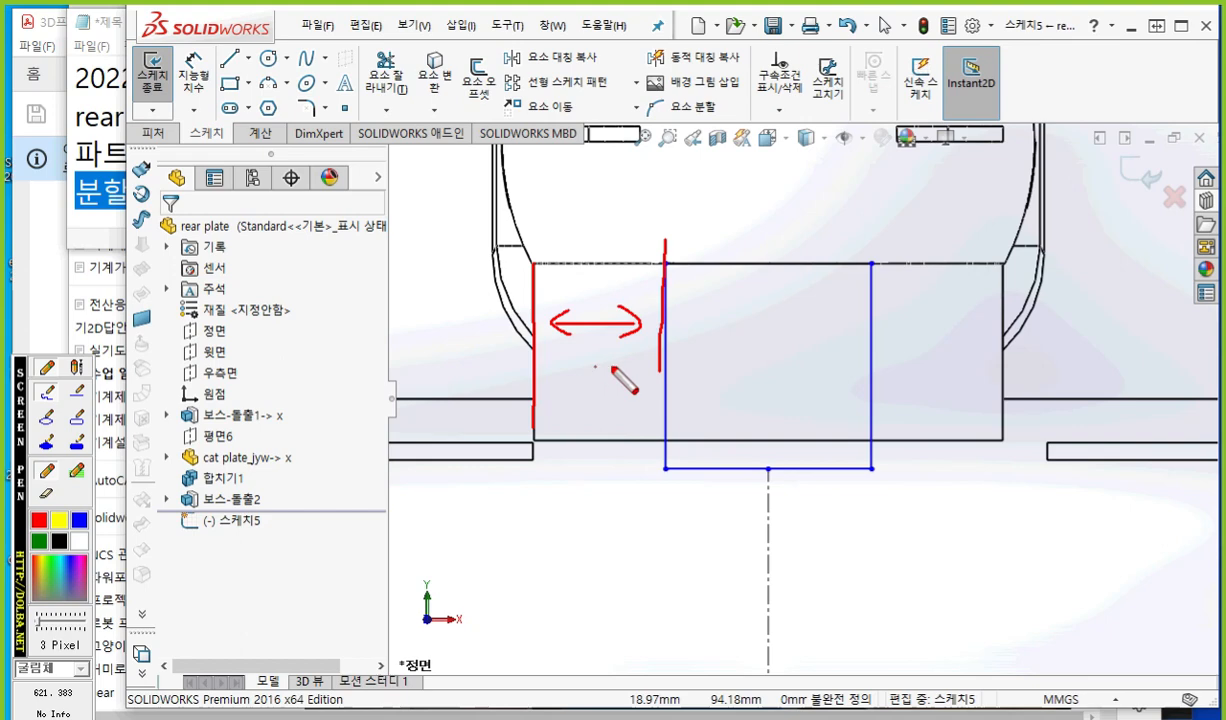
key(Escape)
Step: Outline the cat head together with the rectangle, add an upward arrow below the block using the screen pen, and clear the markup
scroll(739, 380, up, 5)
ctrl+middle_drag(813, 362, 757, 399)
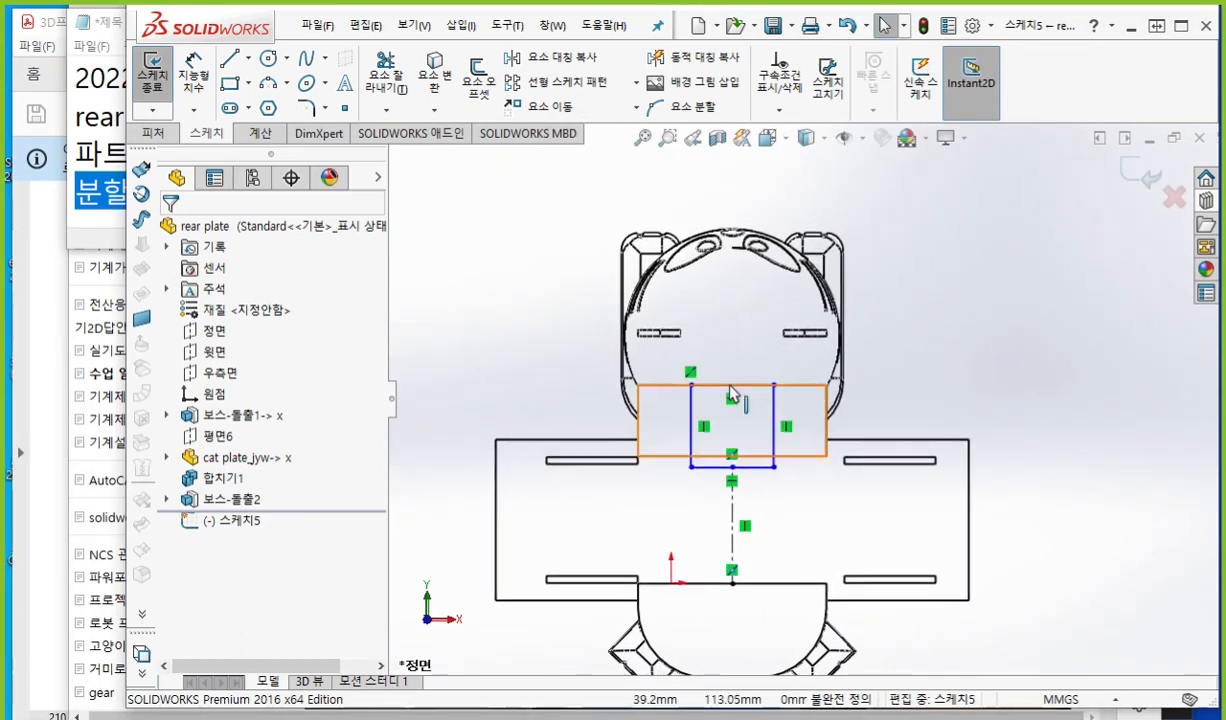
key(F9)
mouse_move(618, 214)
mouse_down()
mouse_move(617, 392)
mouse_move(684, 386)
mouse_move(686, 455)
mouse_move(773, 445)
mouse_move(783, 391)
mouse_move(833, 365)
mouse_move(843, 228)
mouse_move(718, 210)
mouse_move(665, 232)
mouse_move(605, 213)
mouse_up()
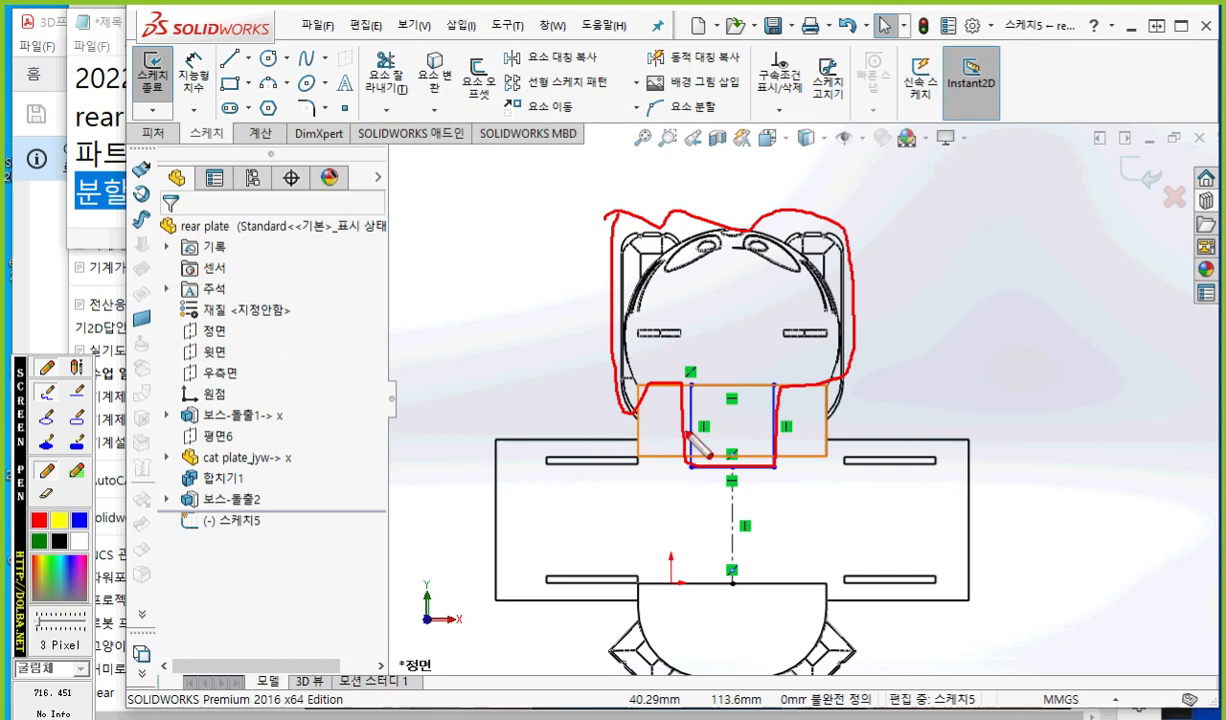
mouse_move(668, 541)
mouse_down()
mouse_move(668, 481)
mouse_move(694, 497)
mouse_up()
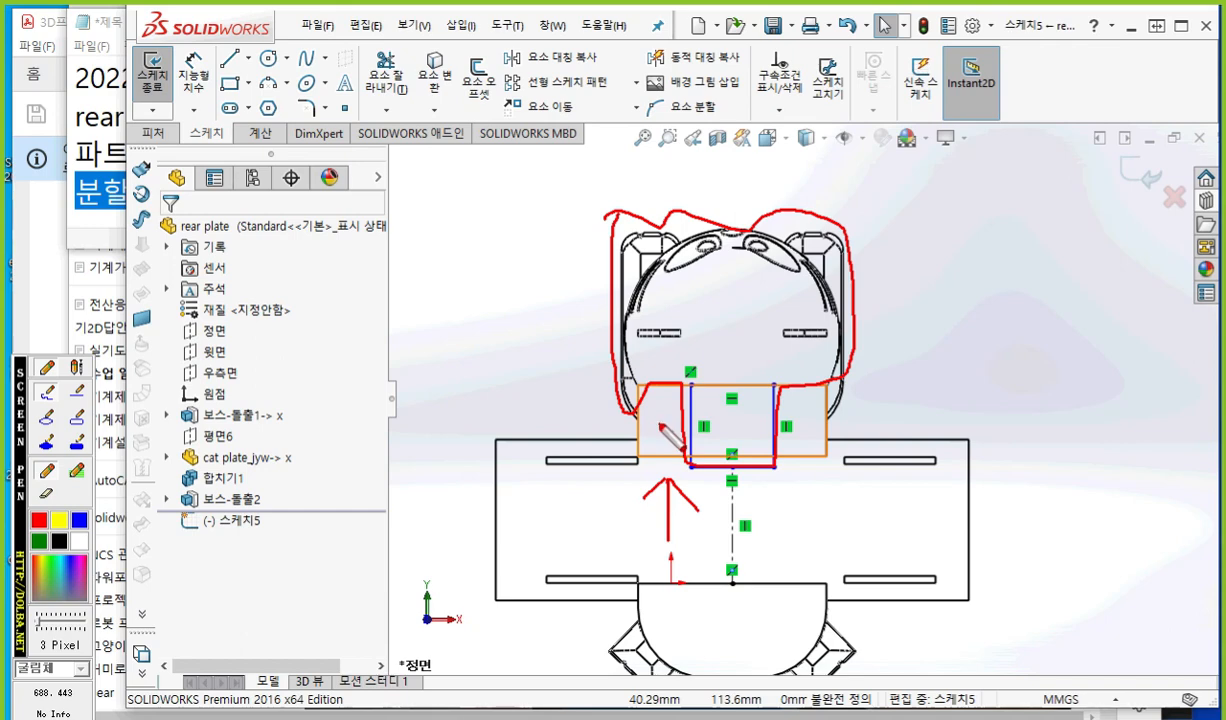
key(Escape)
Step: Dimension the distance between the block's left edge and the rectangle's left line as 10 mm
scroll(679, 408, down, 6)
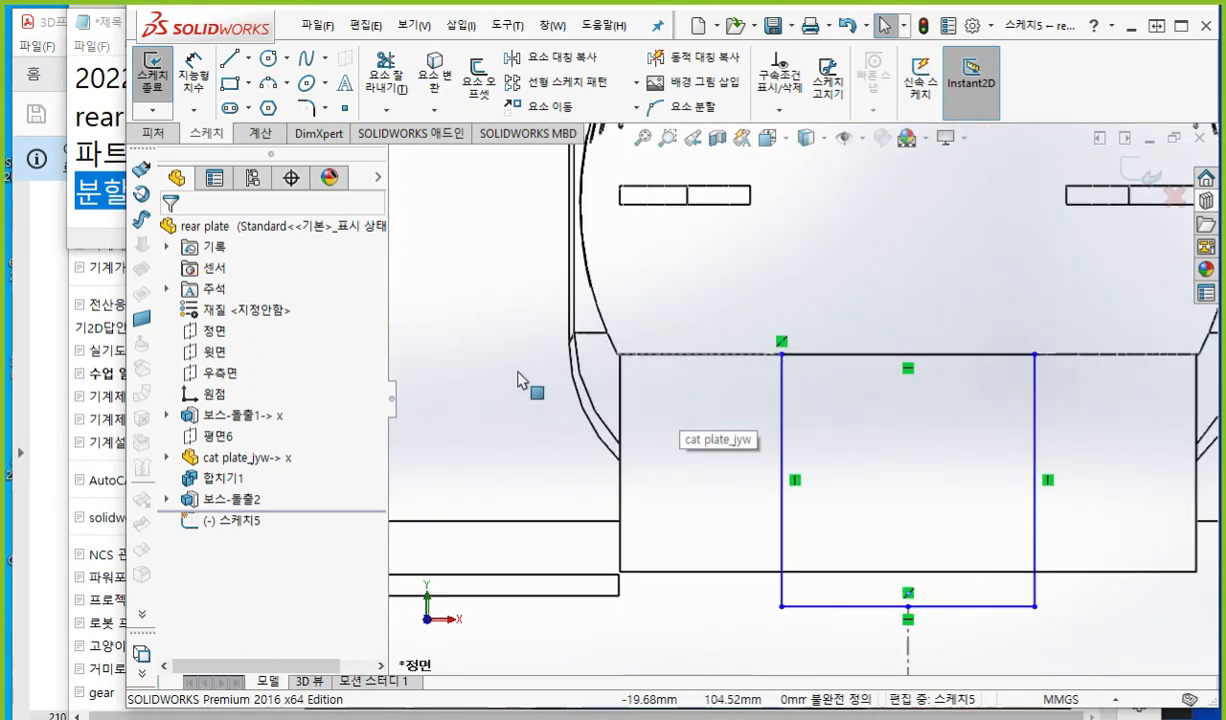
right_click(483, 379)
click(616, 266)
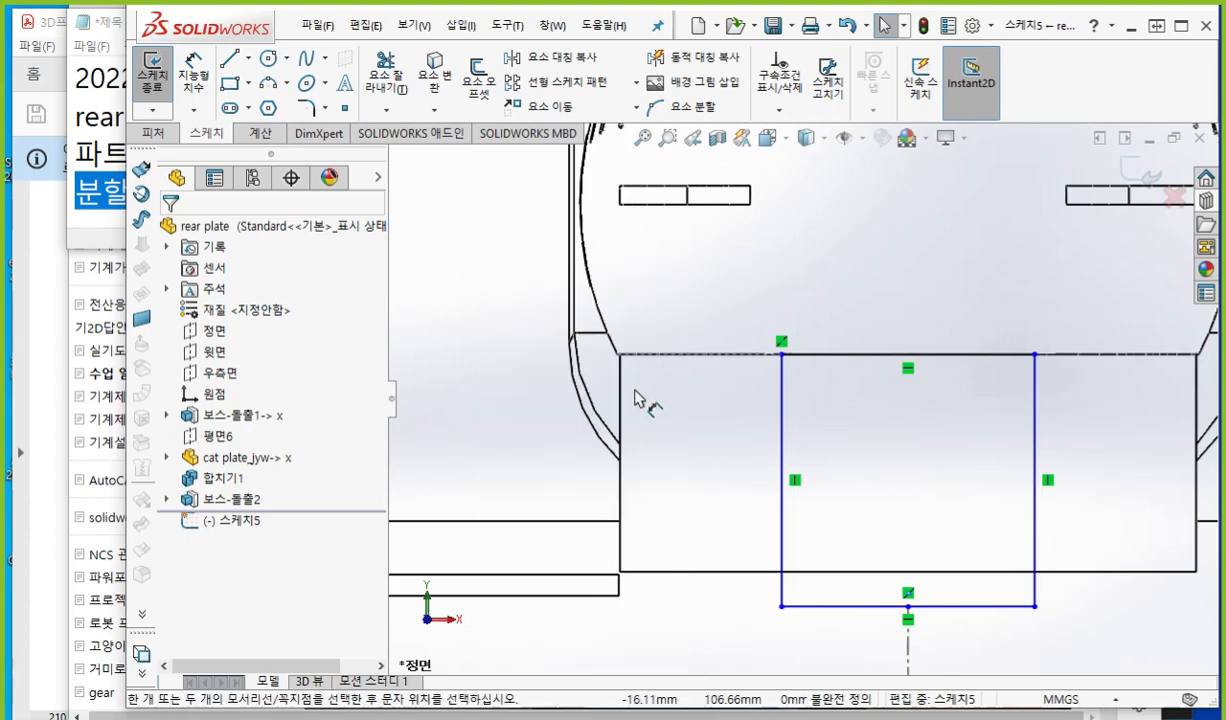
click(624, 487)
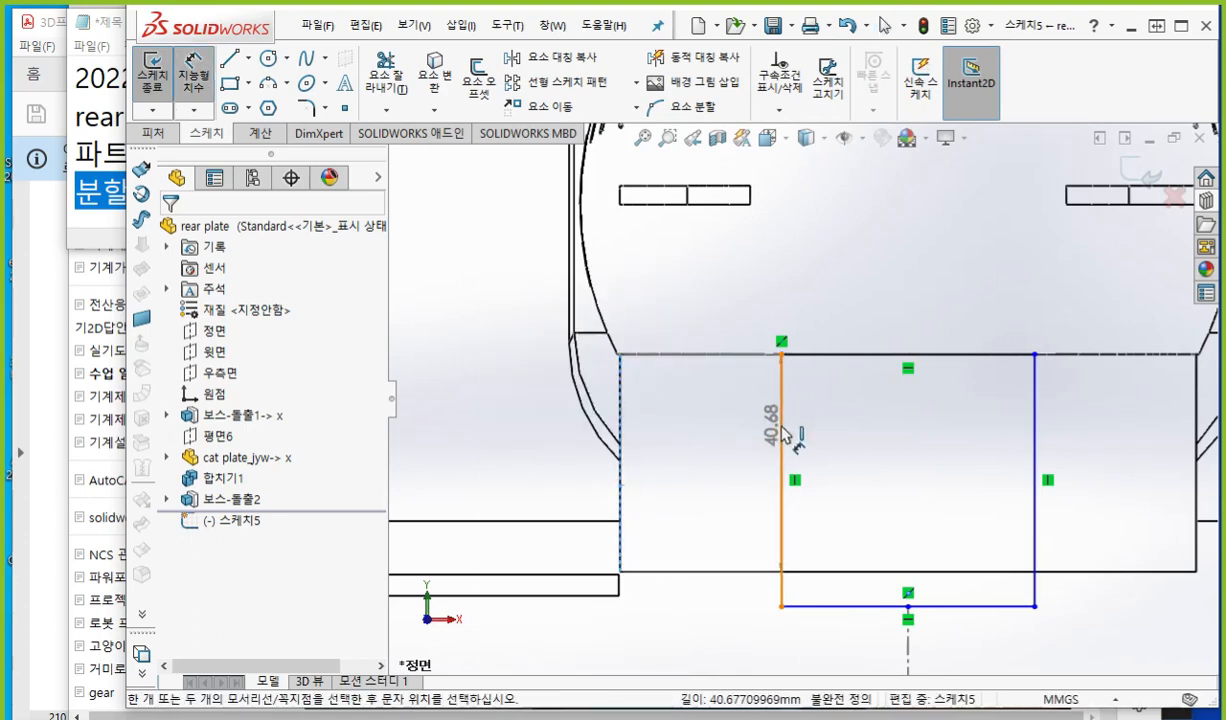
click(783, 435)
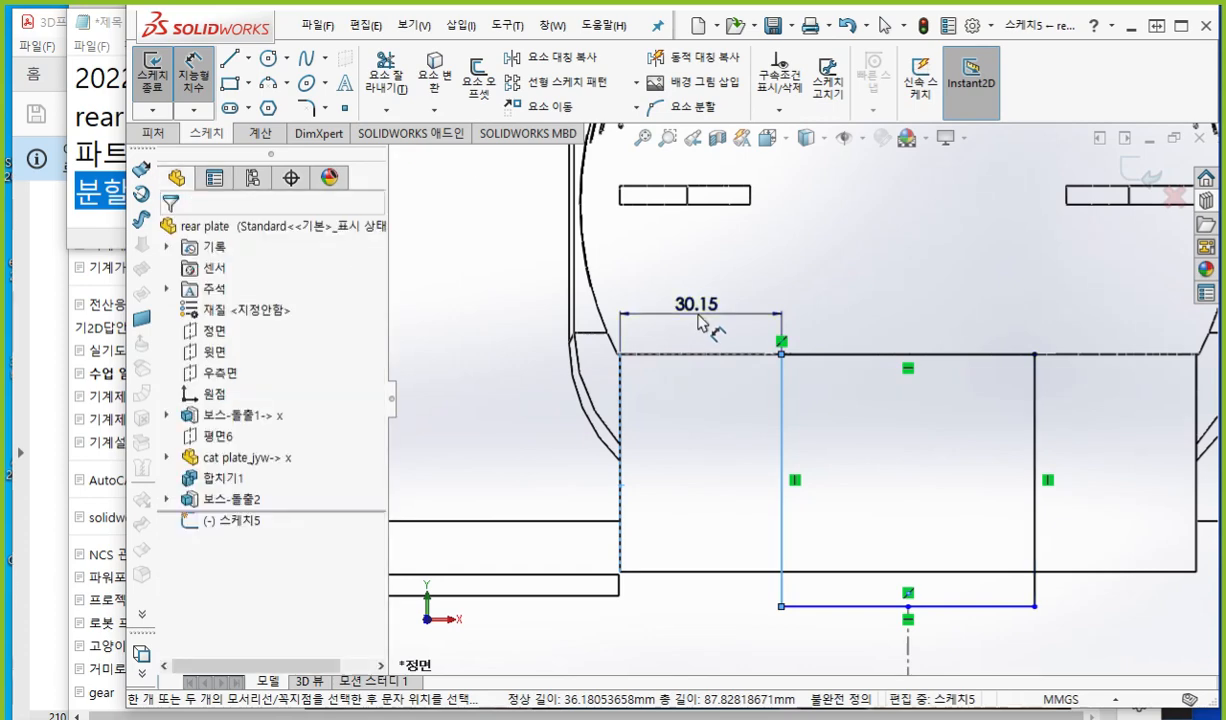
click(706, 322)
text(30)
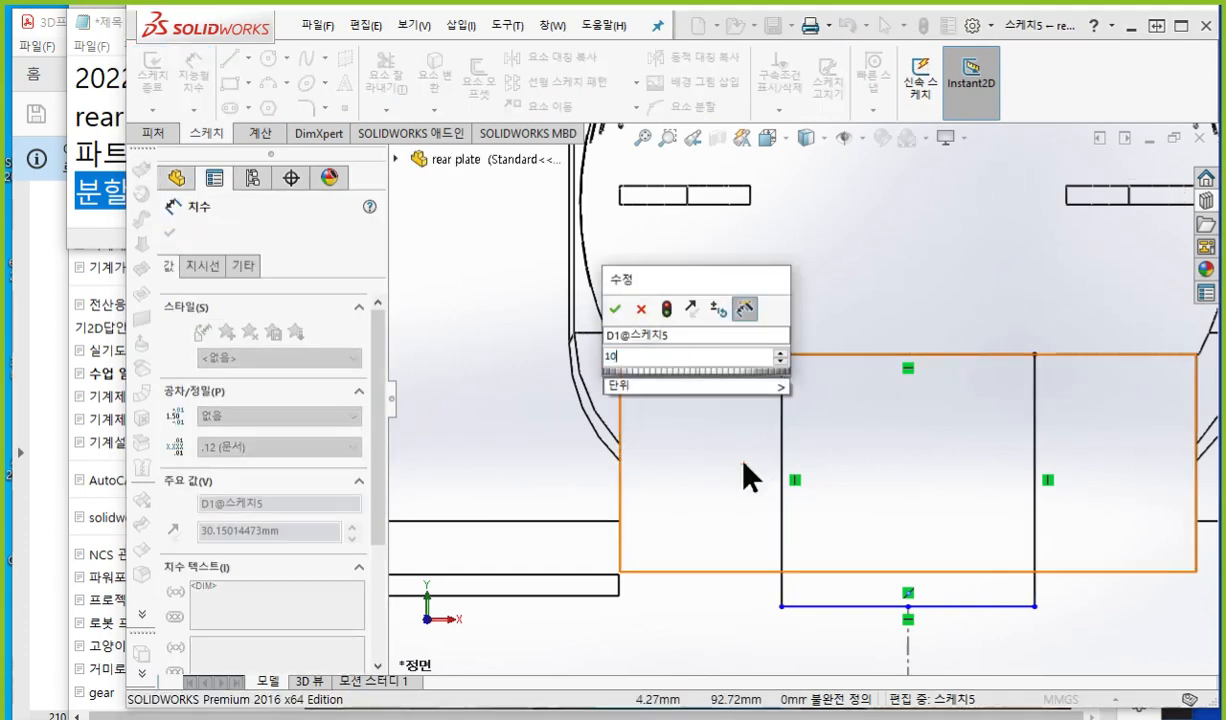
key(Return)
scroll(808, 478, up, 2)
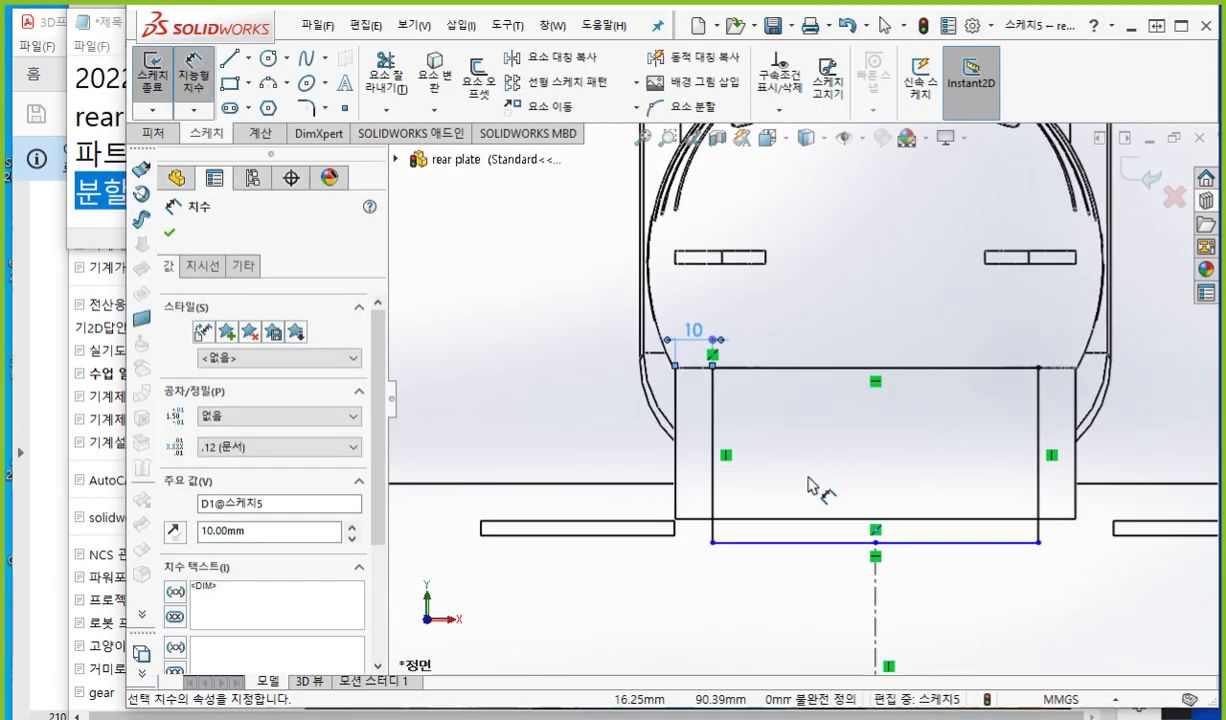
mouse_move(828, 489)
ctrl+middle_down()
mouse_move(796, 501)
mouse_move(776, 490)
ctrl+middle_up()
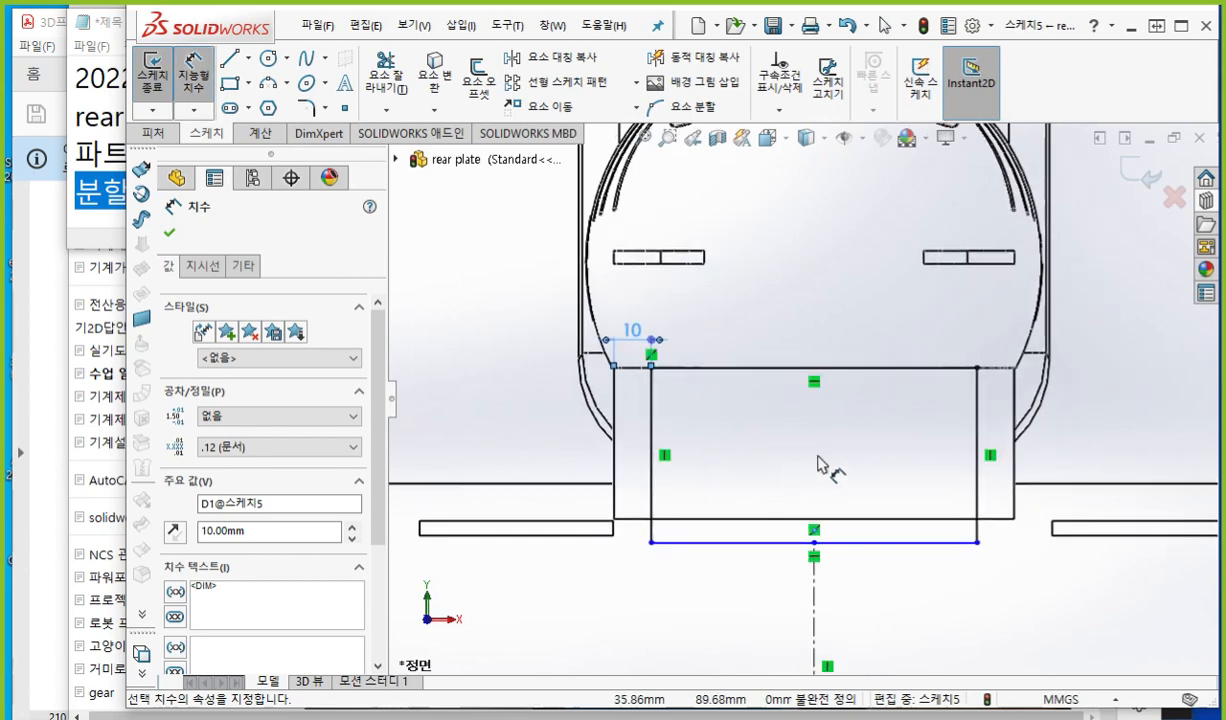
key(Escape)
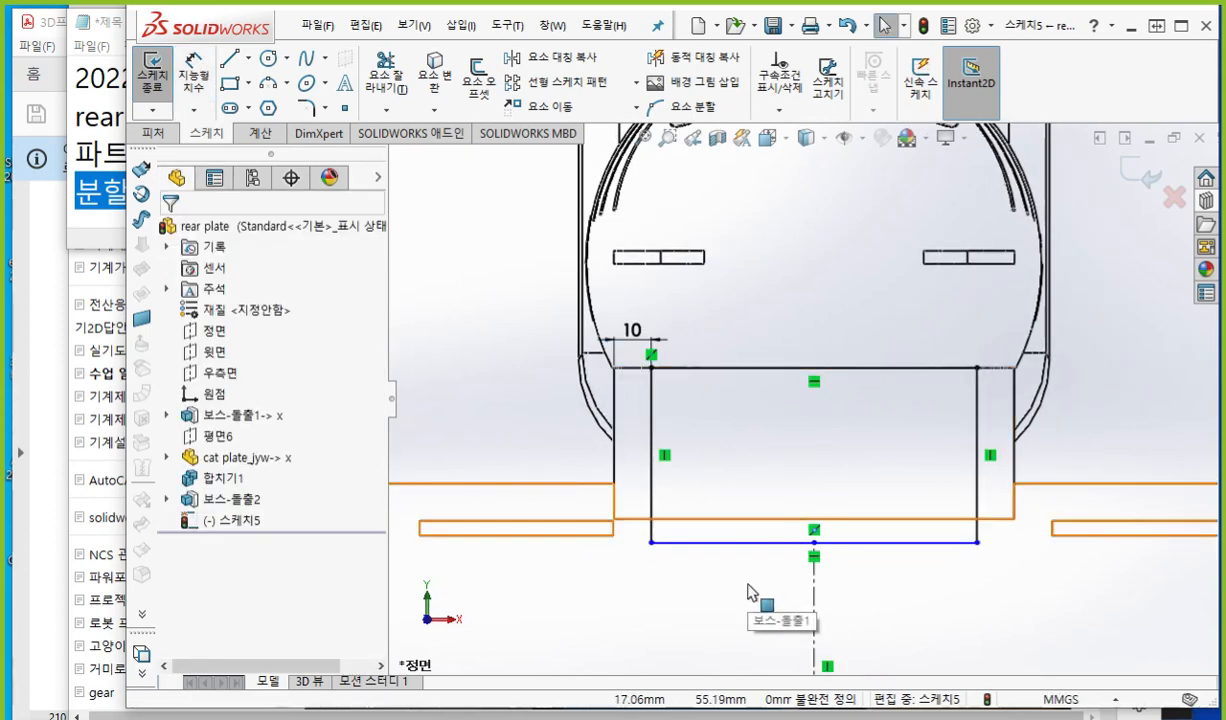
Step: Underline the rectangle's lower line and the block's lower edge with the screen pen, and clear the markup
key(F12)
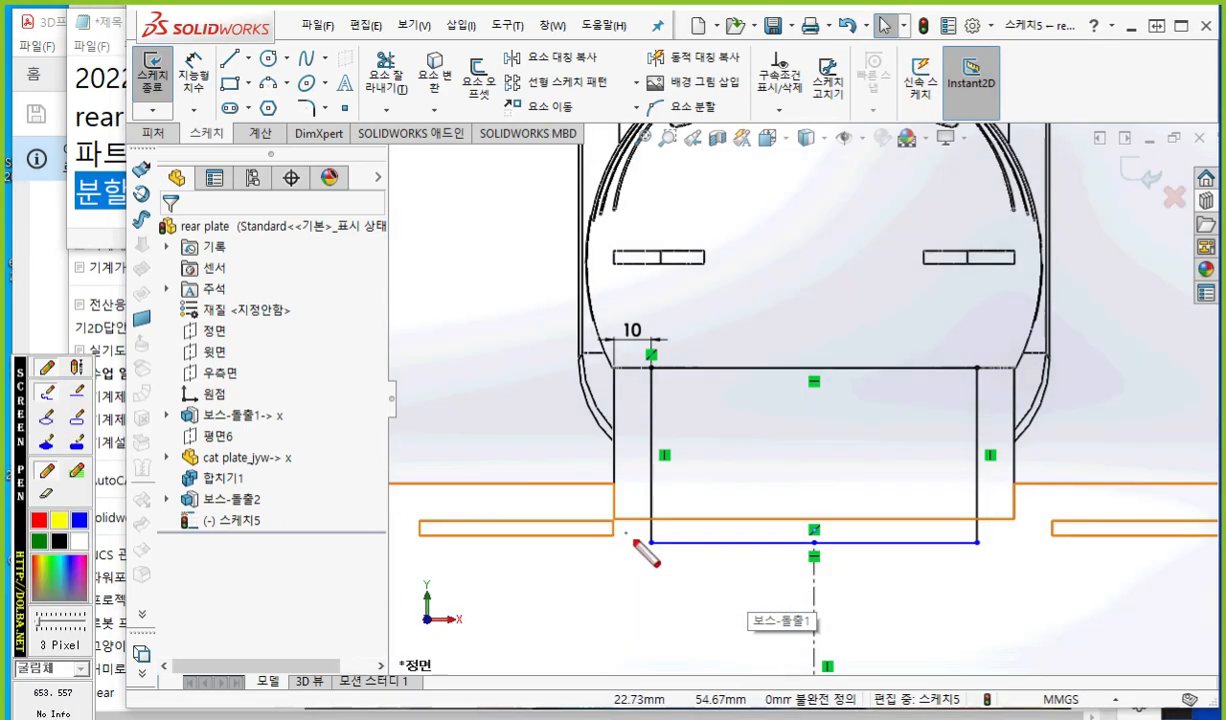
drag(645, 549, 980, 553)
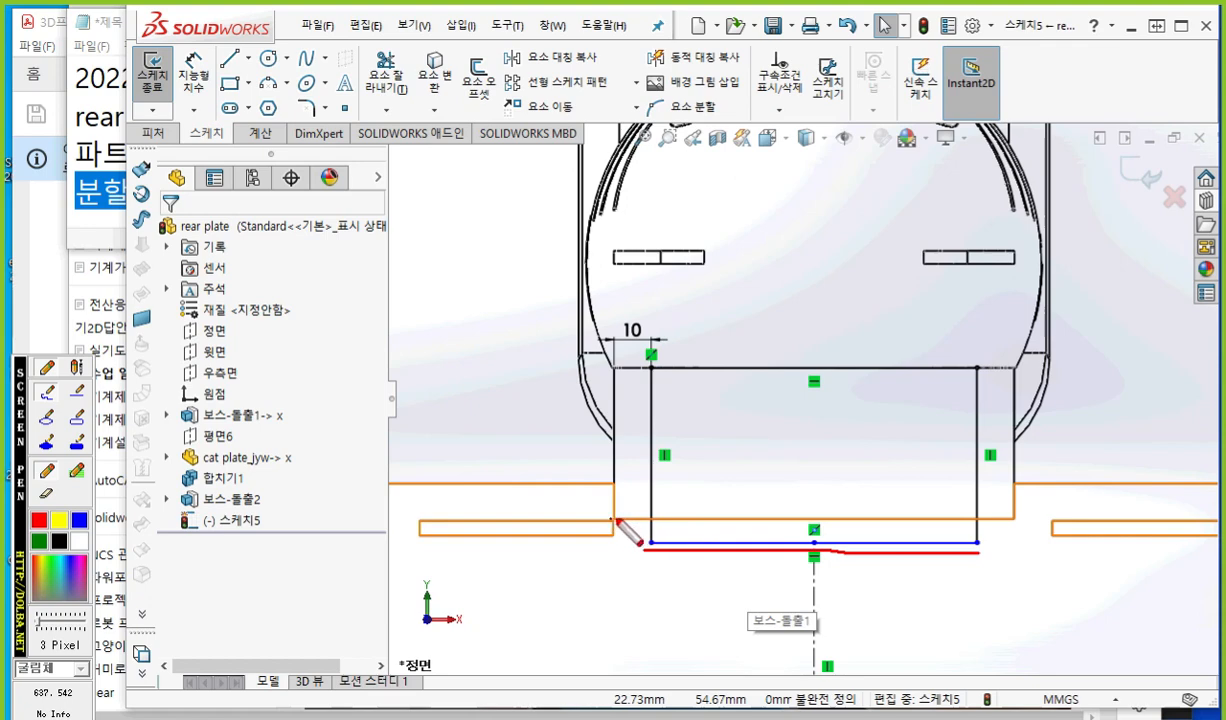
drag(615, 519, 1003, 510)
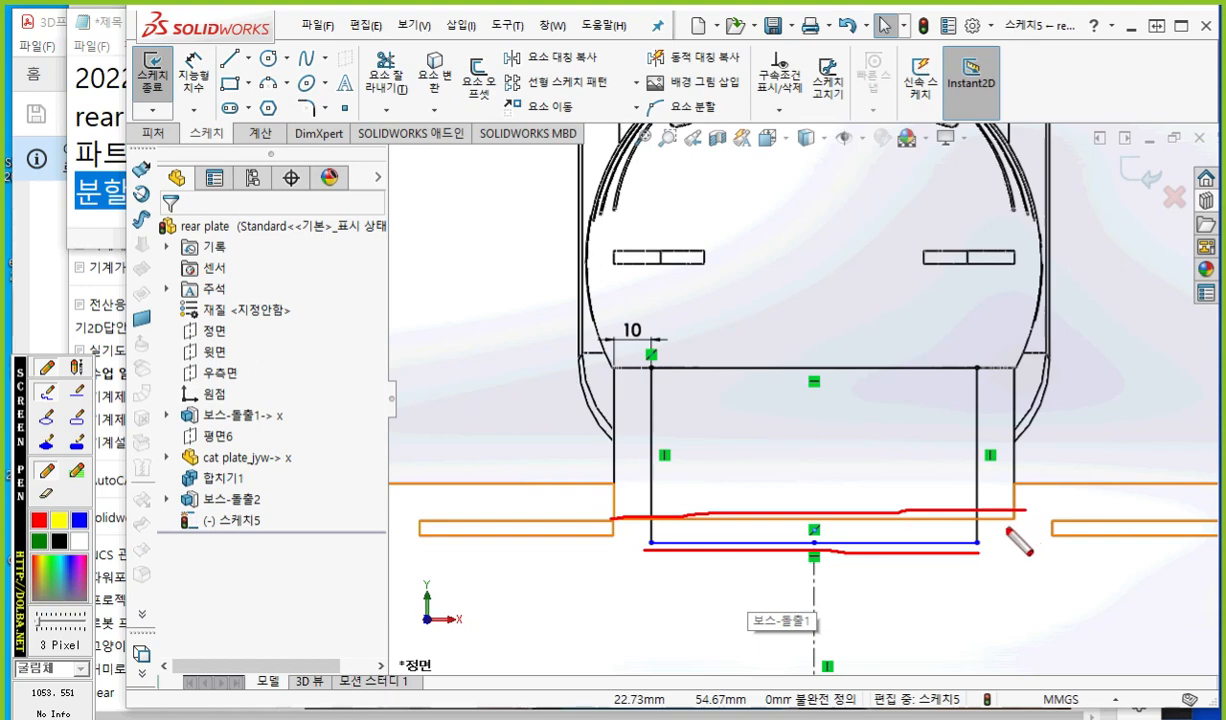
key(Escape)
Step: Make the rectangle's lower line collinear with the lower edge of the block below the cat head
click(704, 542)
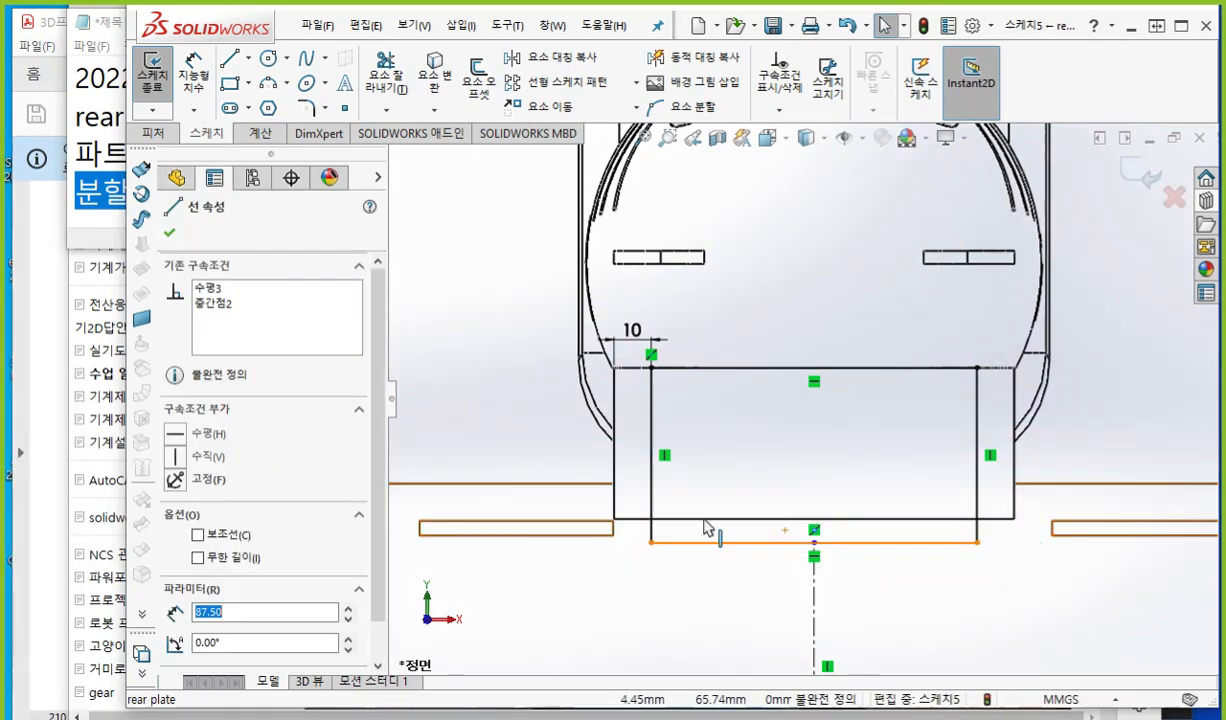
ctrl+click(706, 519)
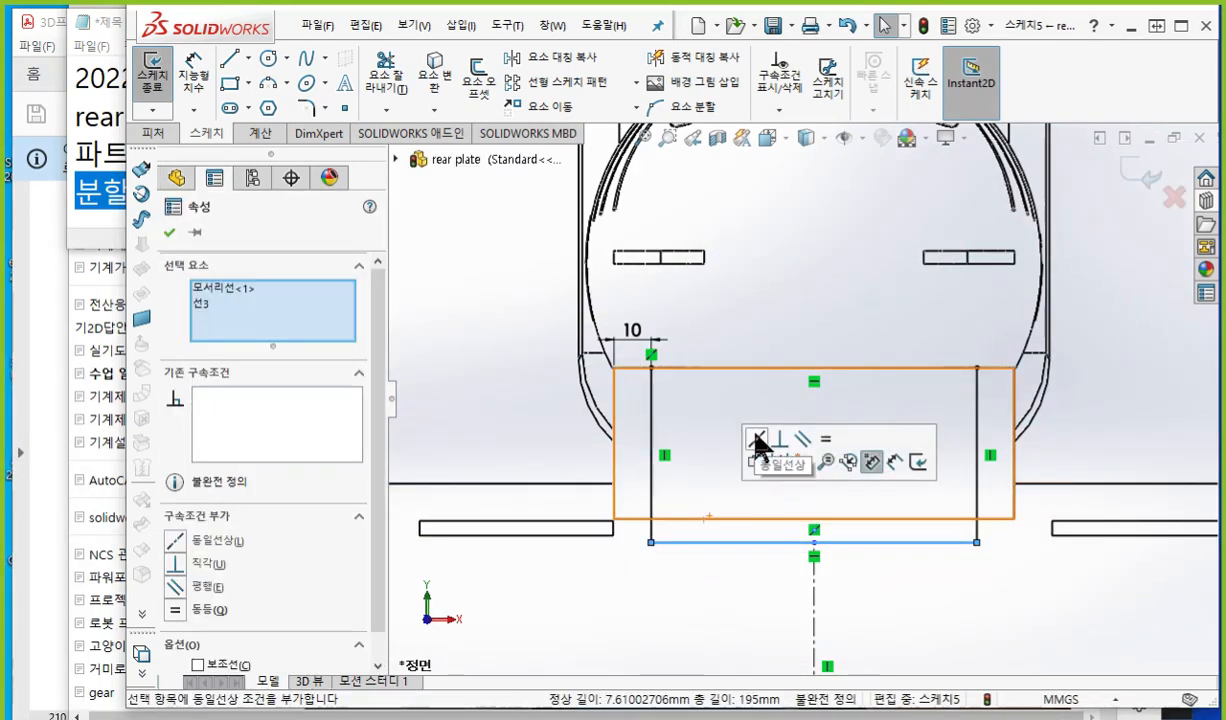
click(757, 443)
key(Escape)
scroll(785, 497, up, 4)
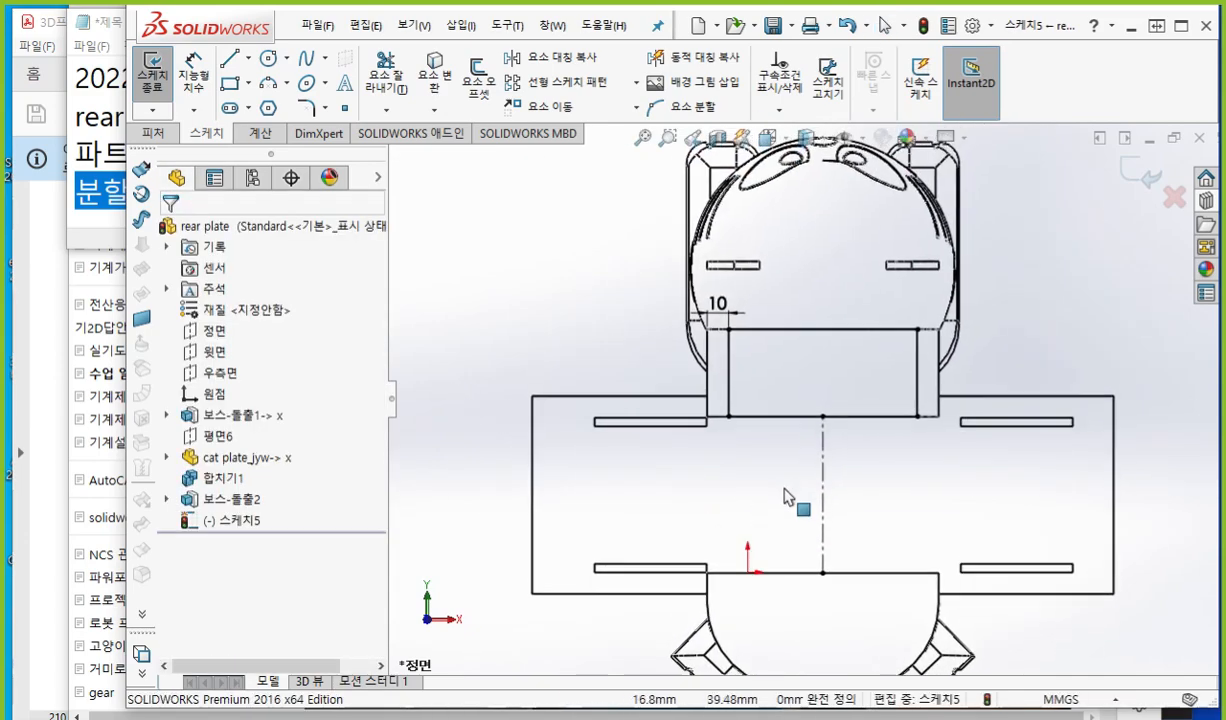
Step: Switch the display style to shaded without edges for inspecting the splitting sketch in an oblique view
mouse_move(785, 497)
middle_down()
mouse_move(829, 328)
mouse_move(818, 362)
middle_up()
scroll(788, 427, down, 3)
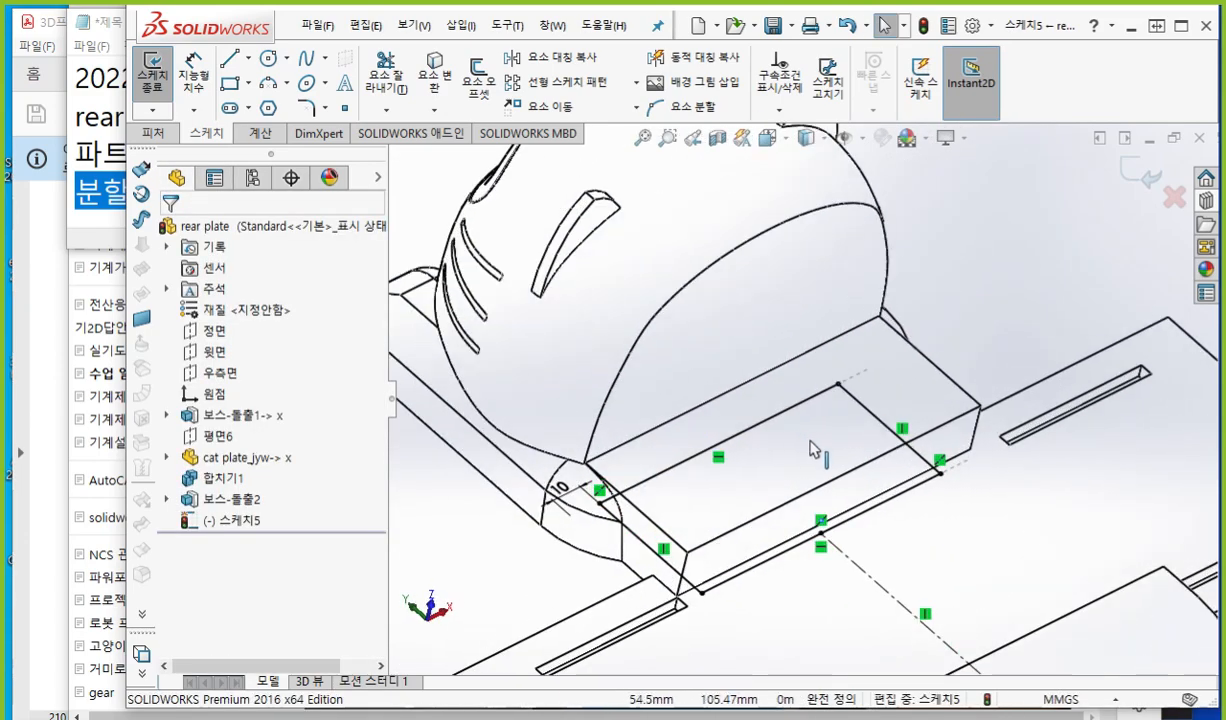
ctrl+middle_drag(812, 450, 865, 416)
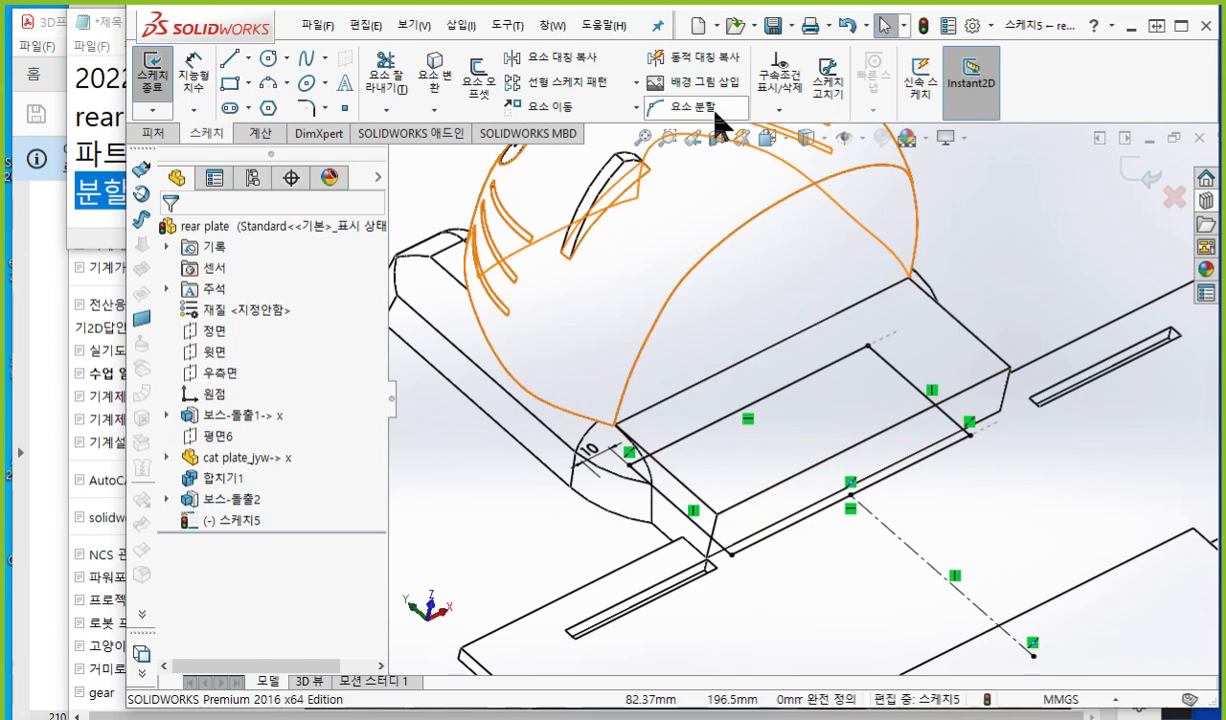
click(813, 141)
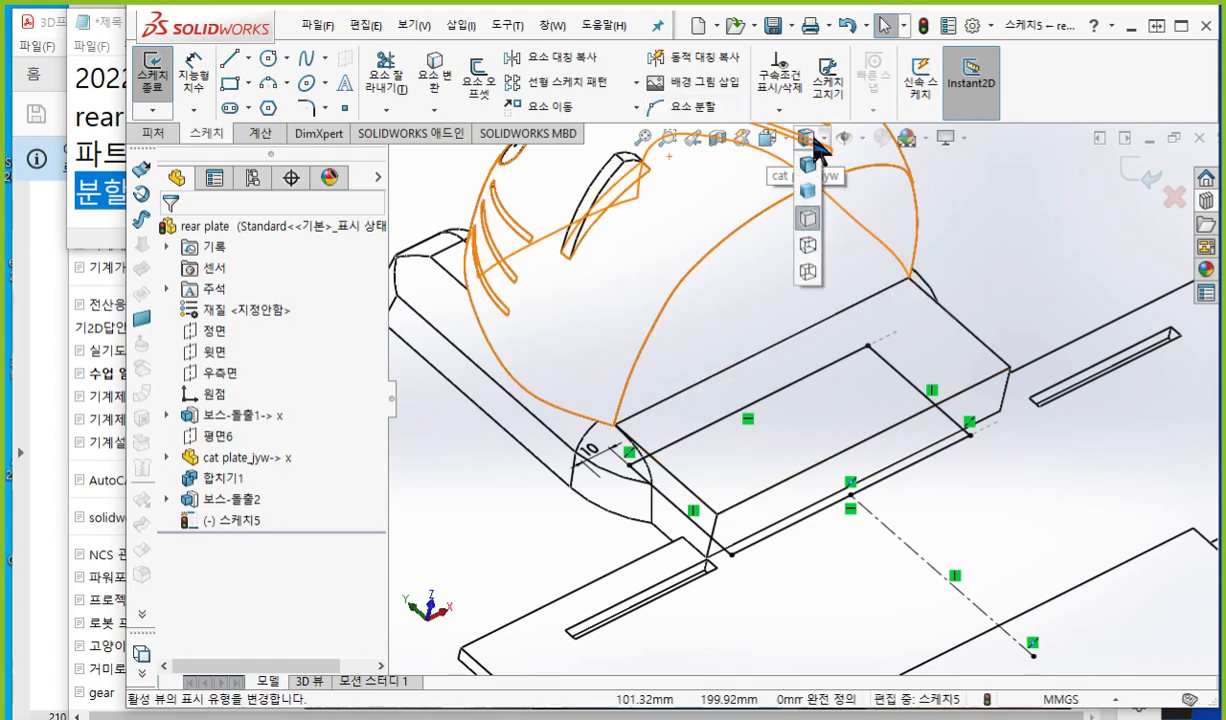
click(808, 191)
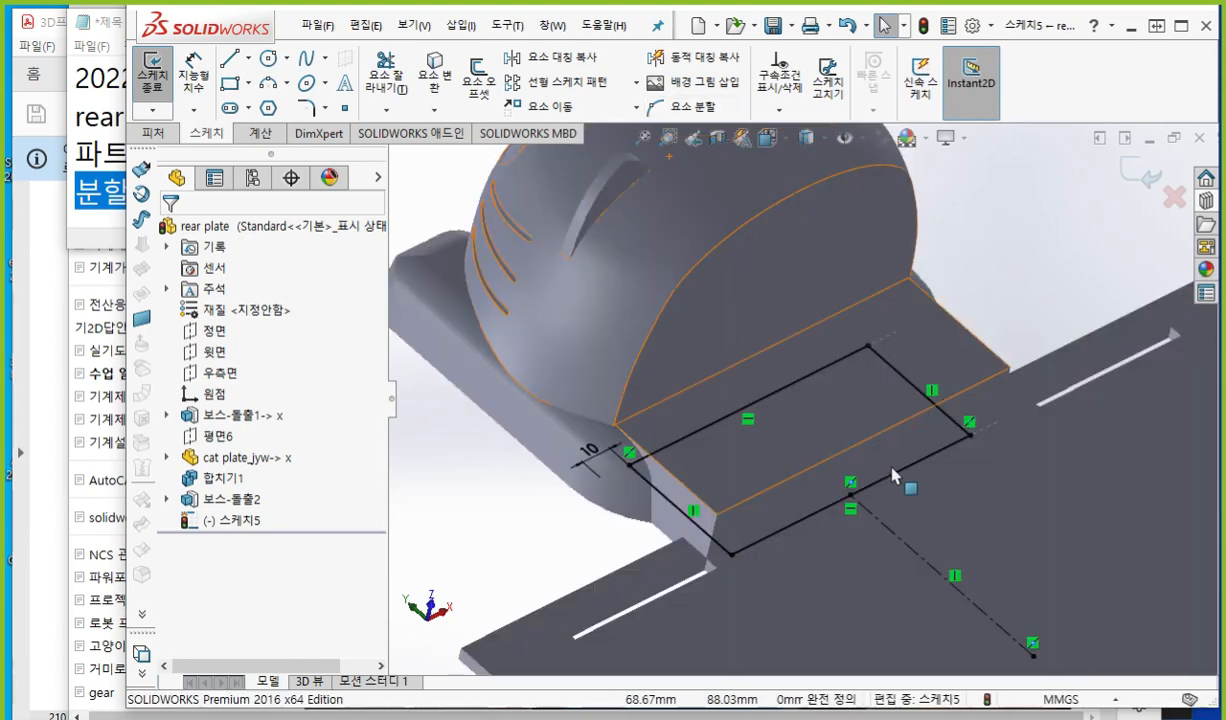
mouse_move(893, 476)
middle_down()
mouse_move(925, 465)
mouse_move(893, 466)
middle_up()
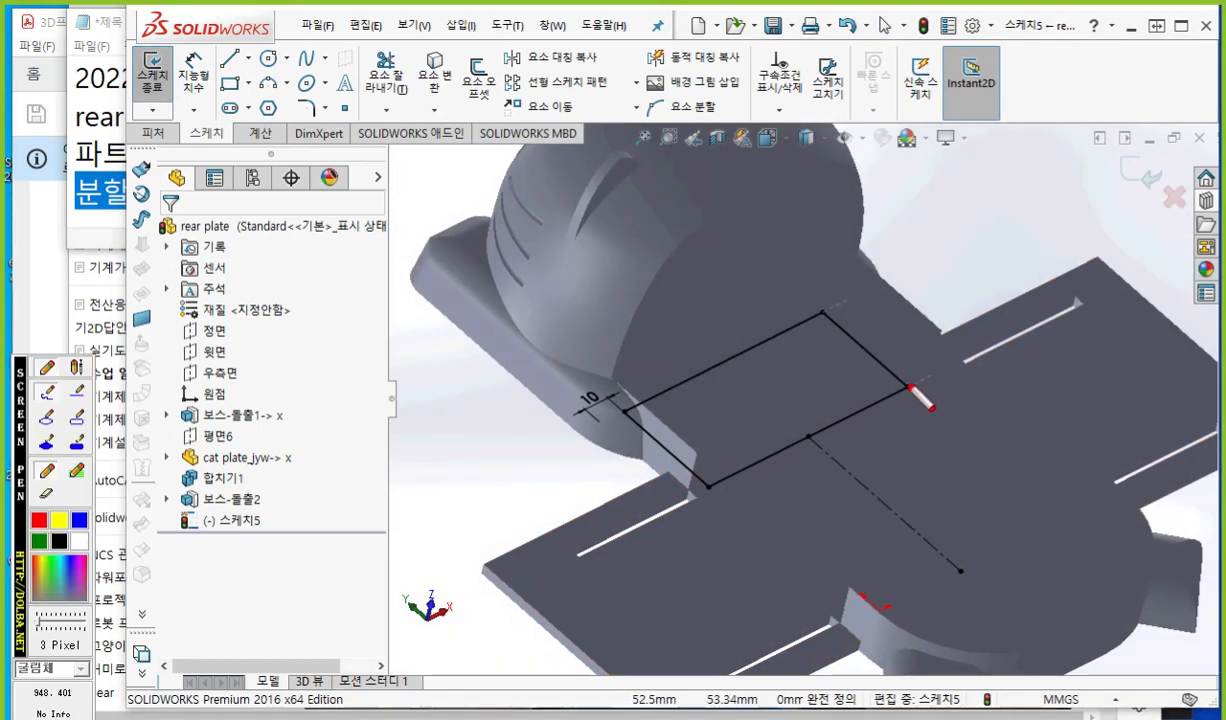
Step: Trace the rectangle's lower line with the screen pen, clear the markup, and delete that sketch line
drag(909, 385, 724, 484)
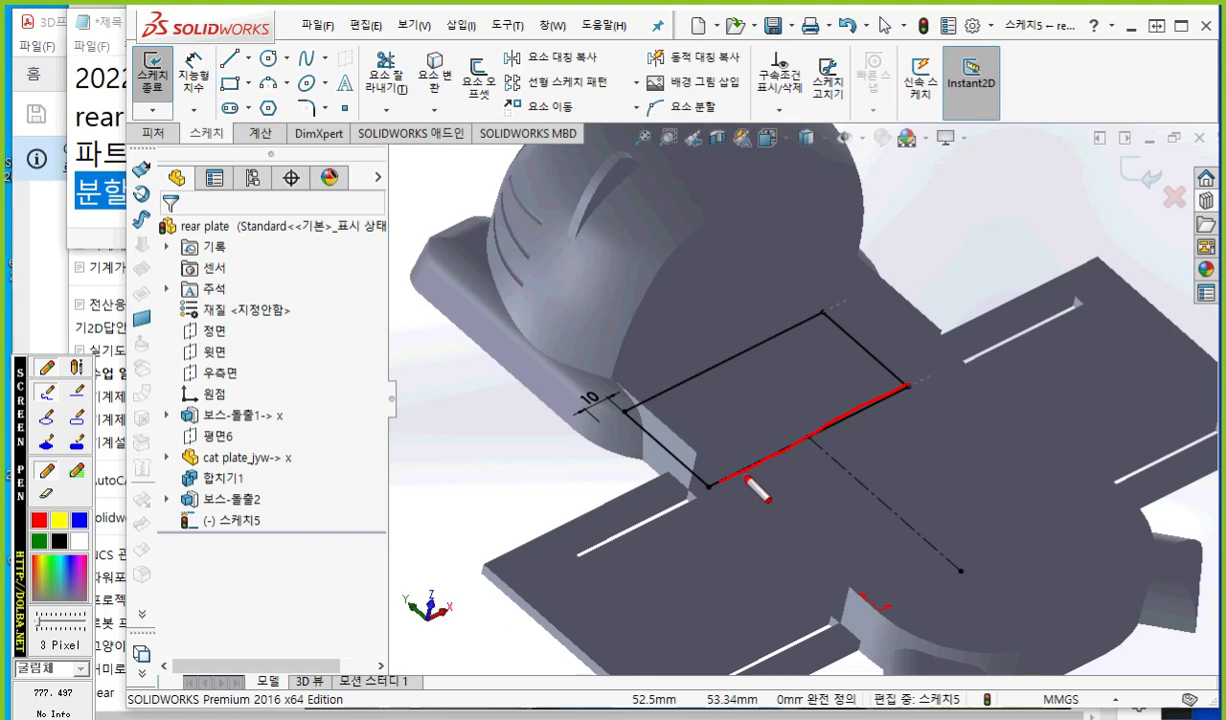
key(Escape)
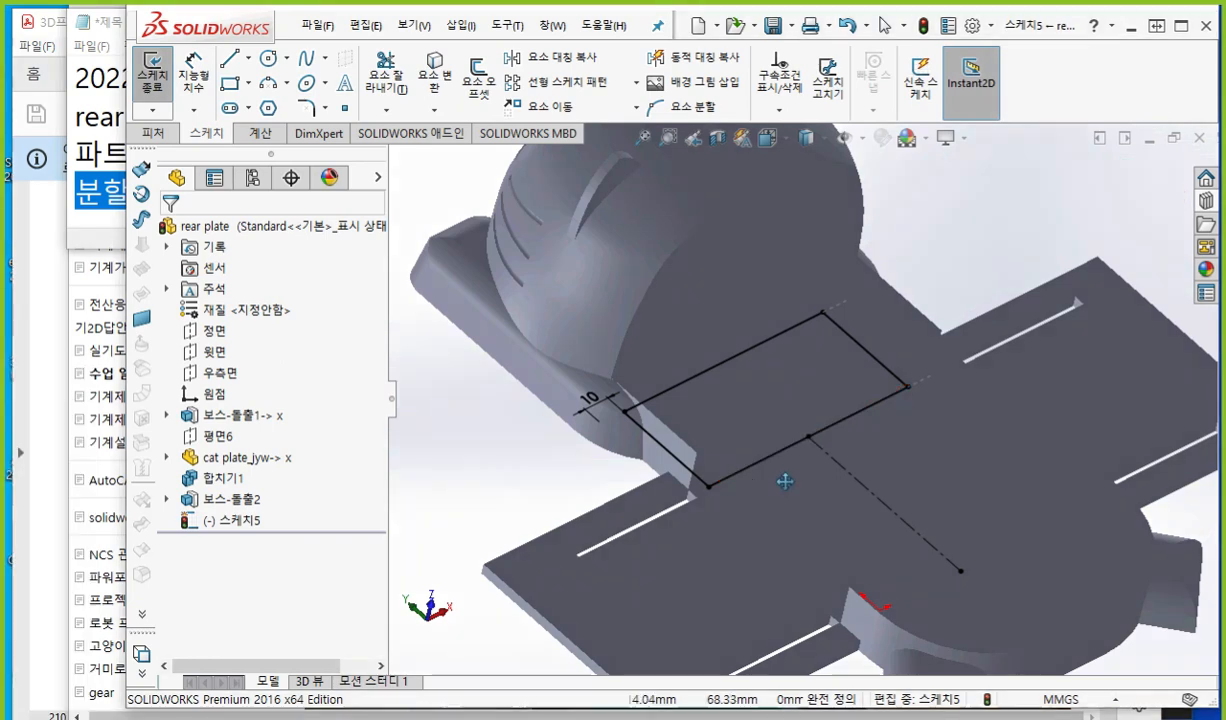
ctrl+middle_drag(767, 453, 785, 448)
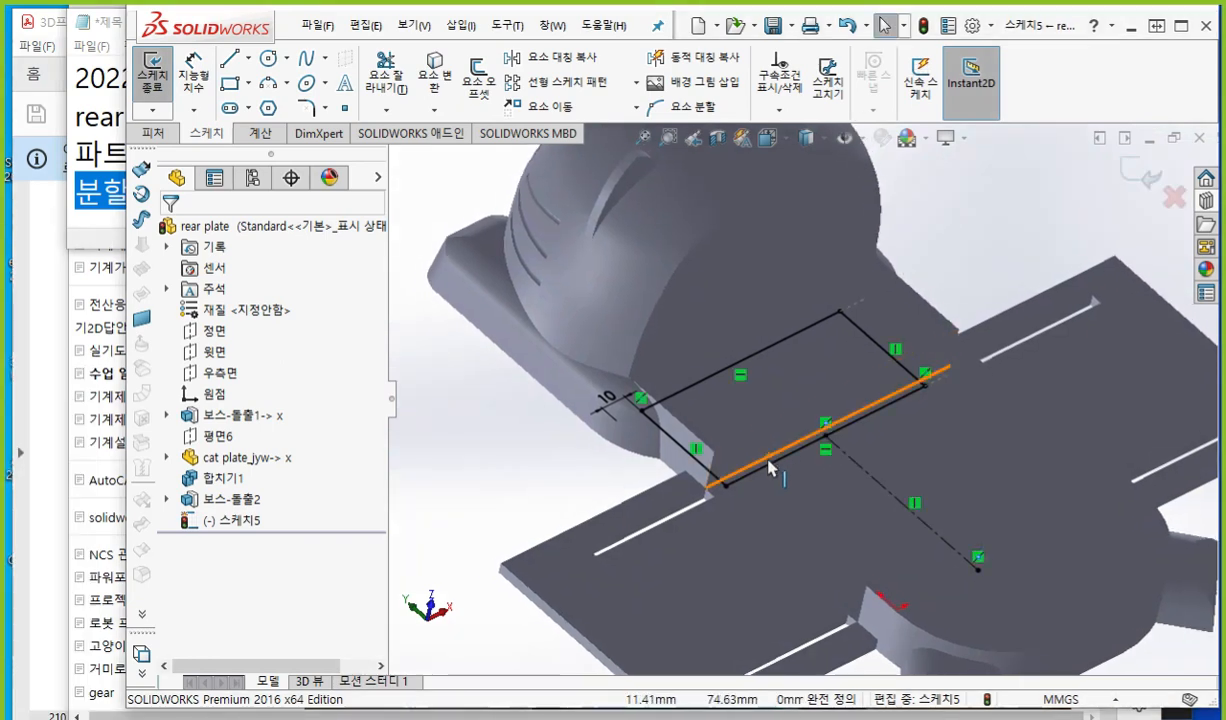
click(769, 463)
key(Delete)
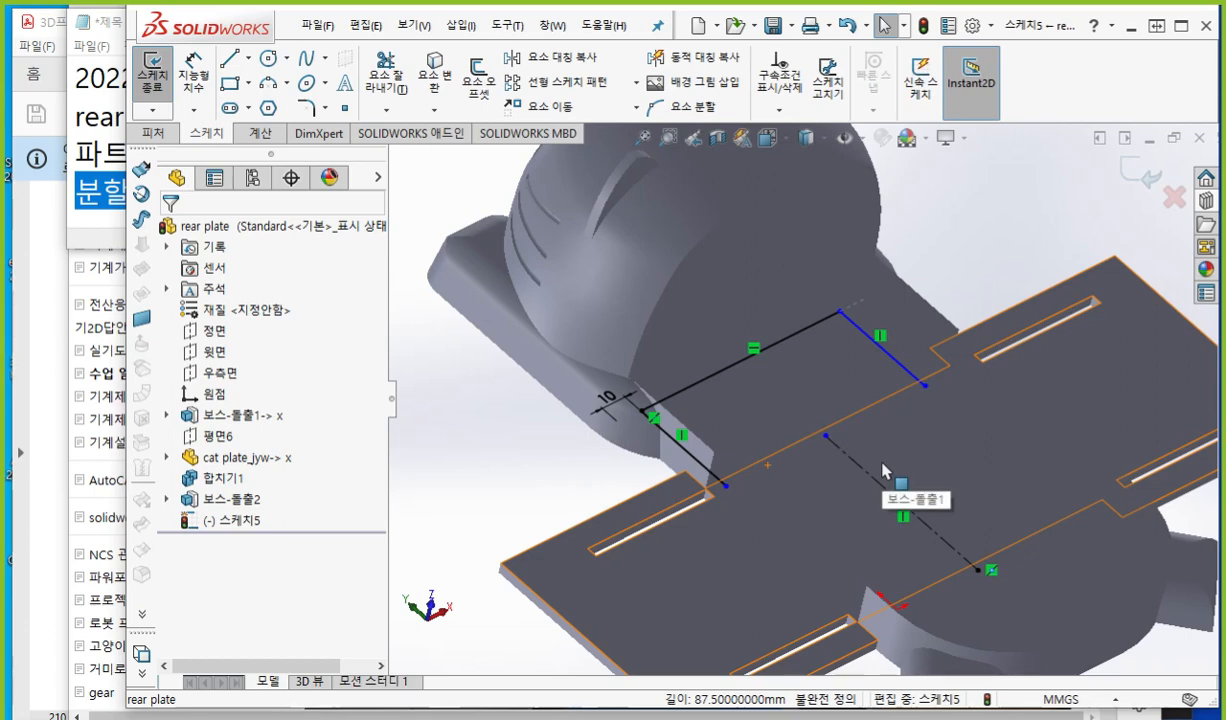
Step: Cross the centerline's free upper endpoint and trace the rectangle's upper line with the screen pen, and clear the markup
key(F12)
mouse_move(835, 418)
mouse_down()
mouse_move(809, 430)
mouse_move(845, 438)
mouse_up()
mouse_move(838, 312)
mouse_down()
mouse_move(712, 365)
mouse_move(650, 408)
mouse_up()
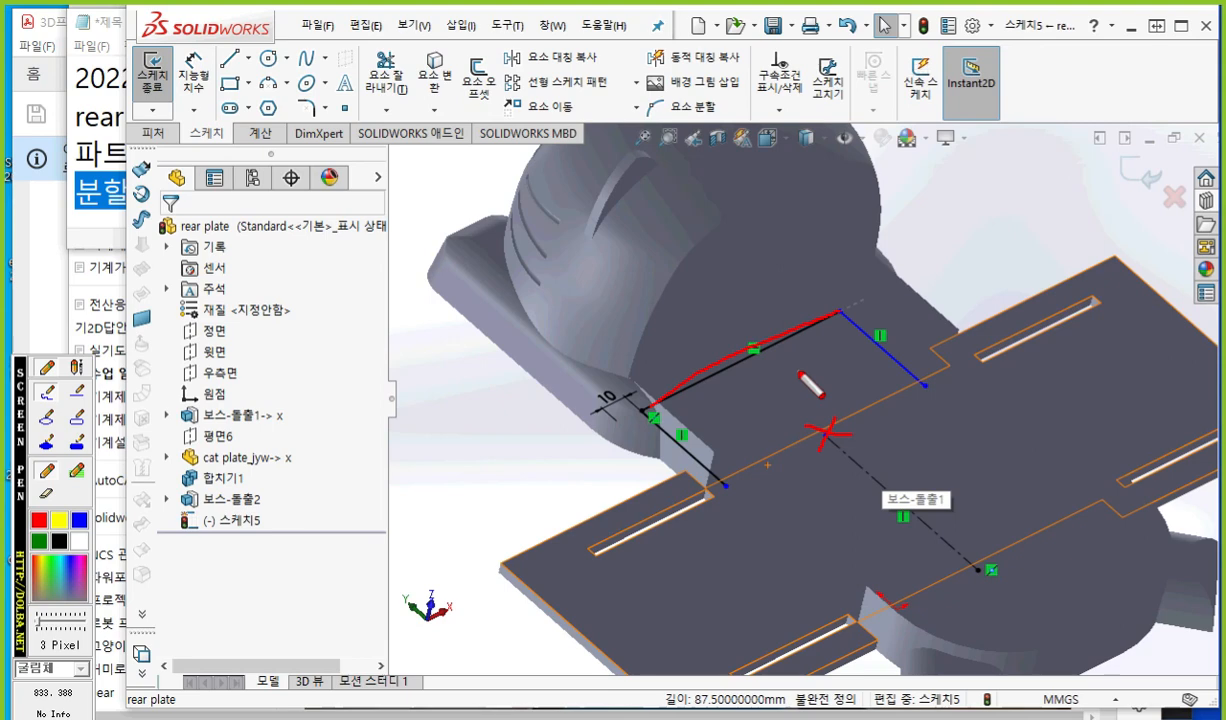
key(Escape)
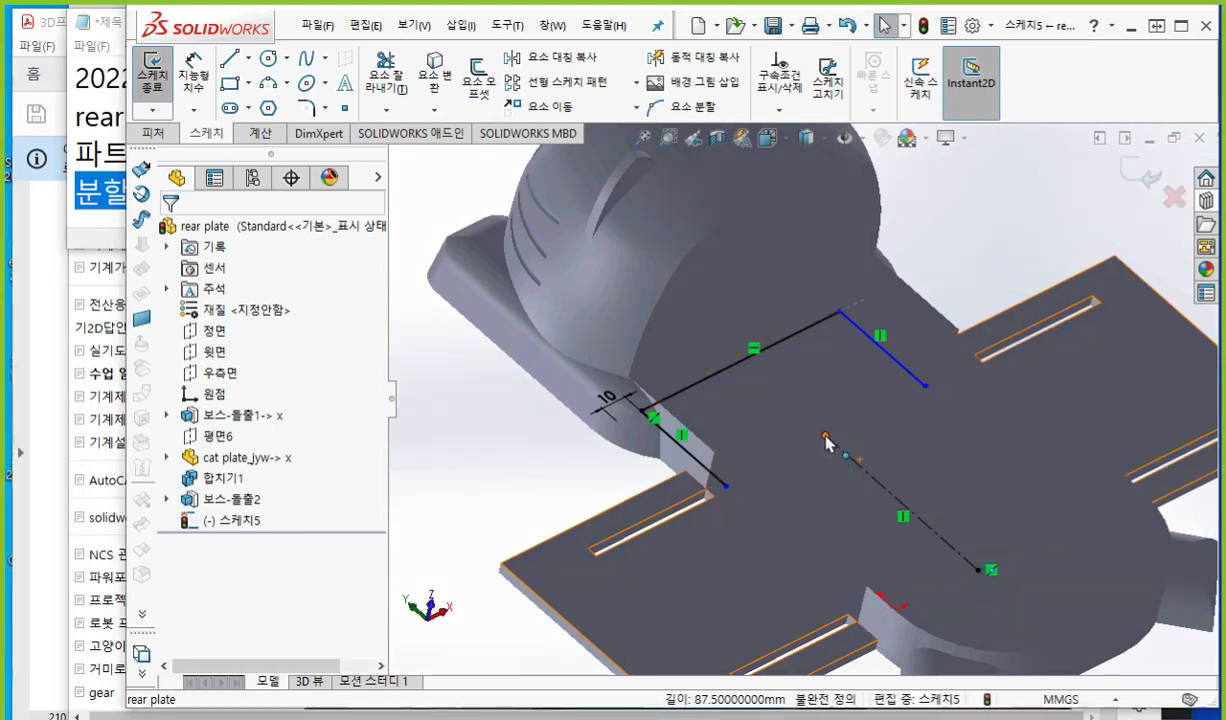
click(826, 436)
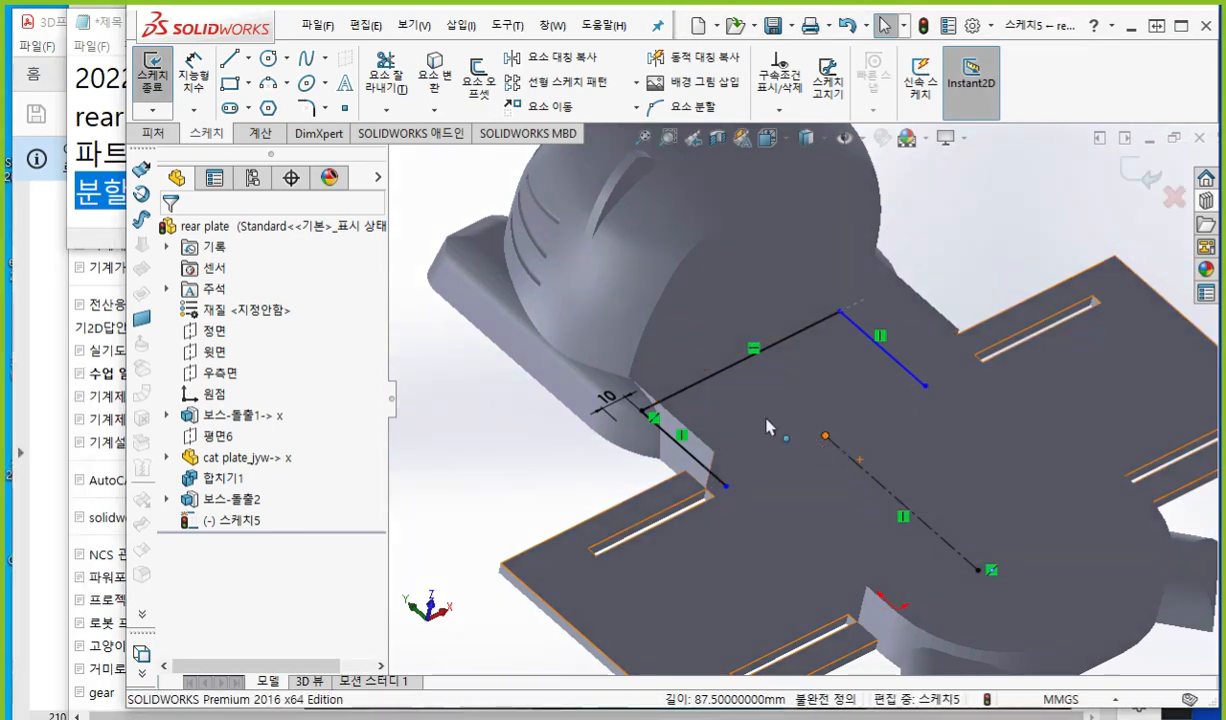
ctrl+click(740, 363)
key(Escape)
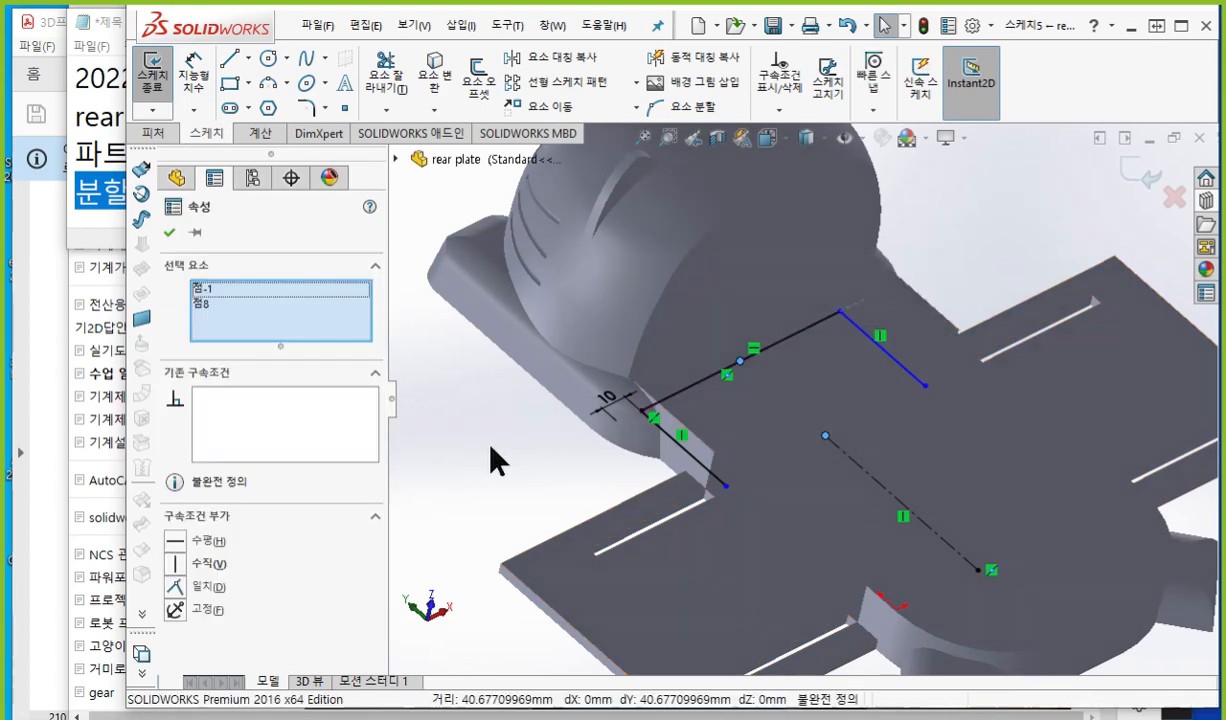
Step: Add a midpoint relation between the centerline's upper endpoint and the rectangle's upper line
click(733, 366)
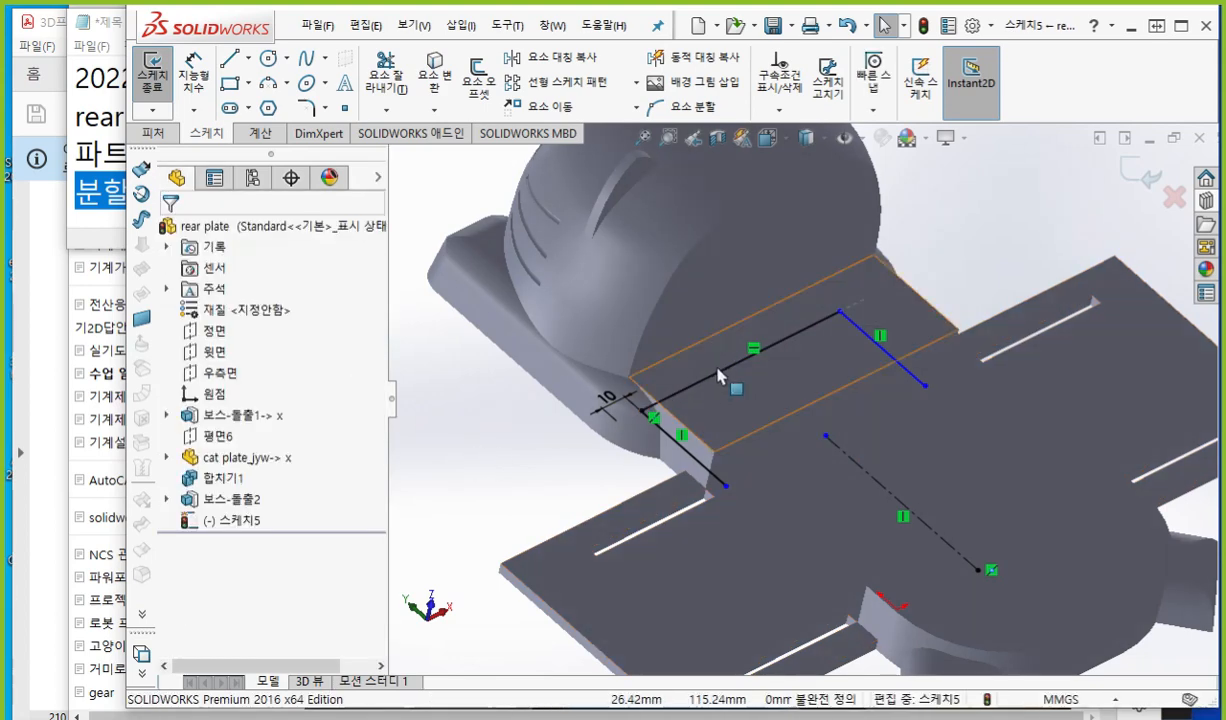
ctrl+click(825, 437)
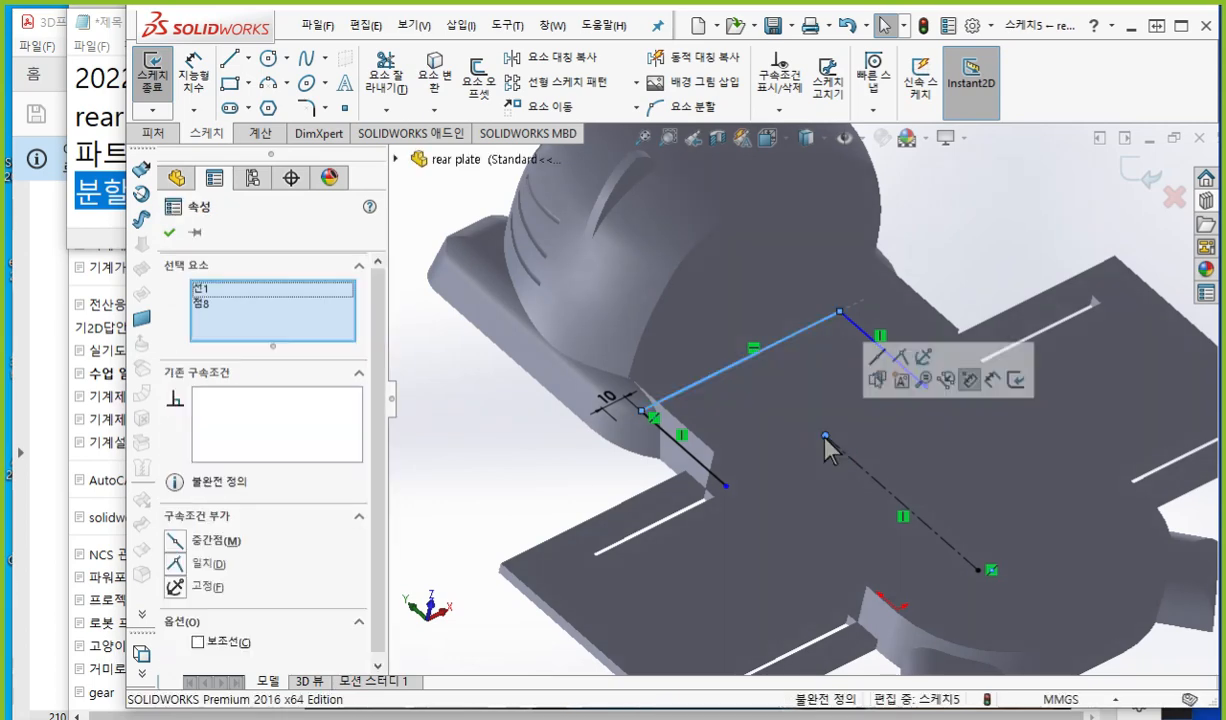
click(878, 358)
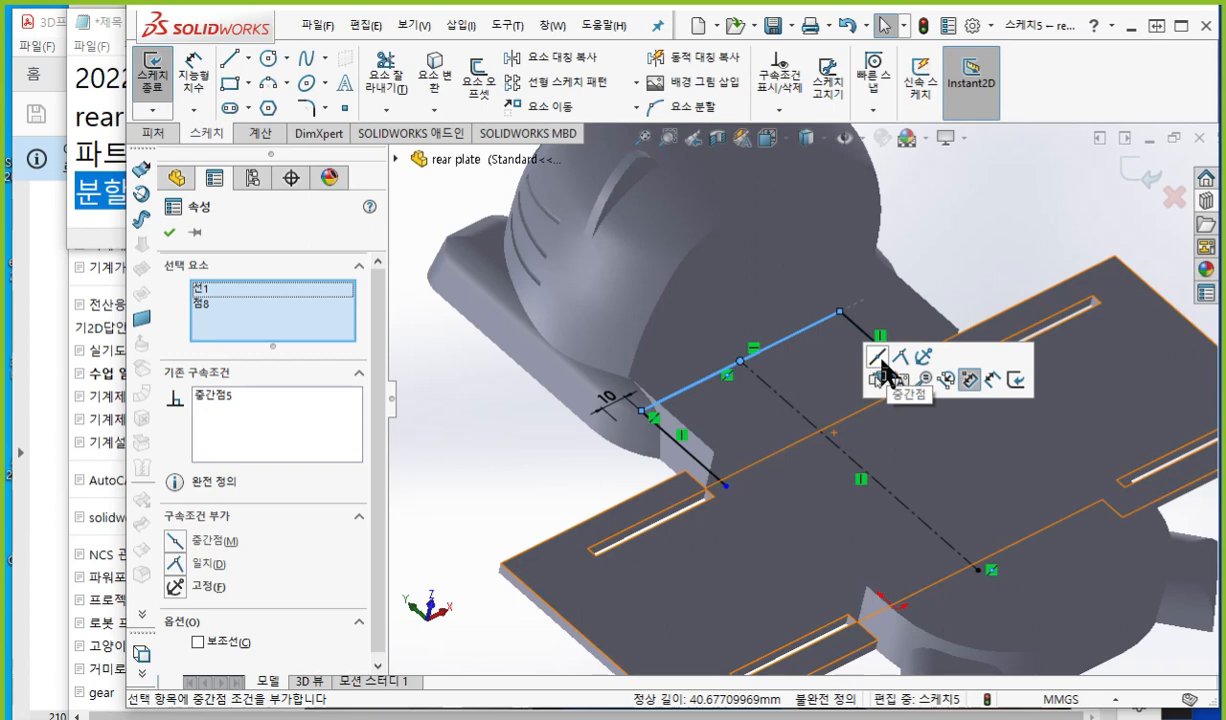
click(491, 473)
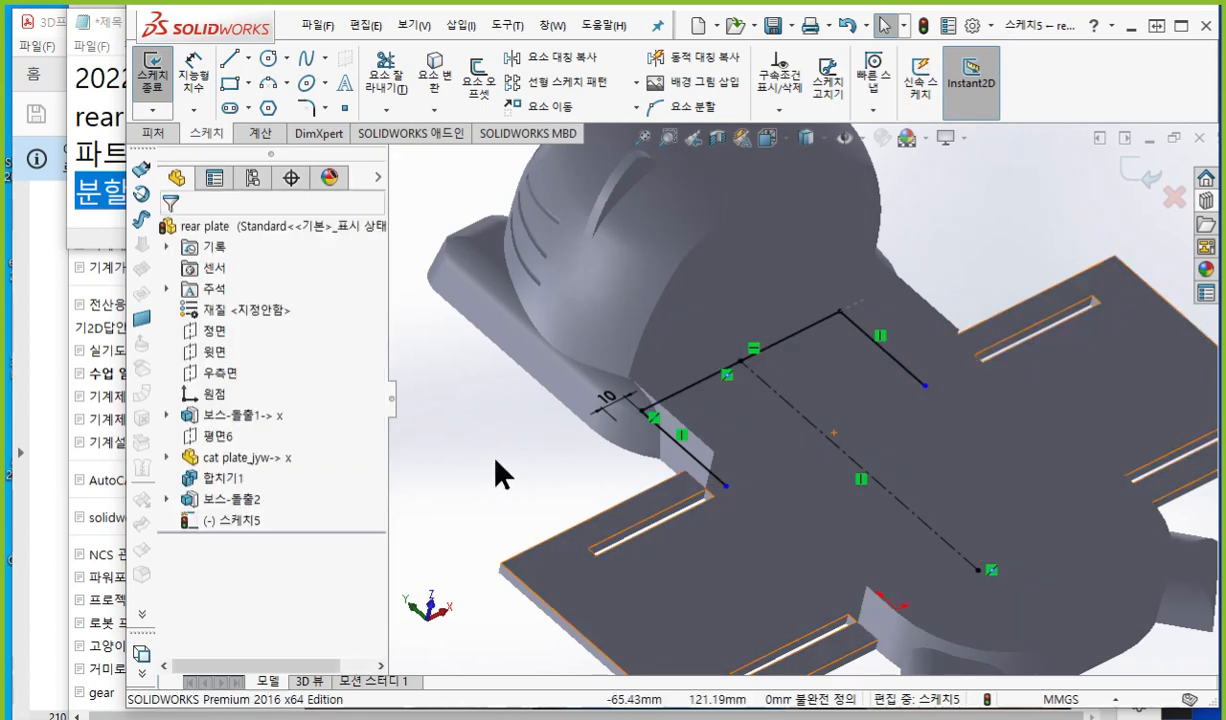
Step: Switch the display style to hidden lines removed and show the sketch in the front view
click(810, 137)
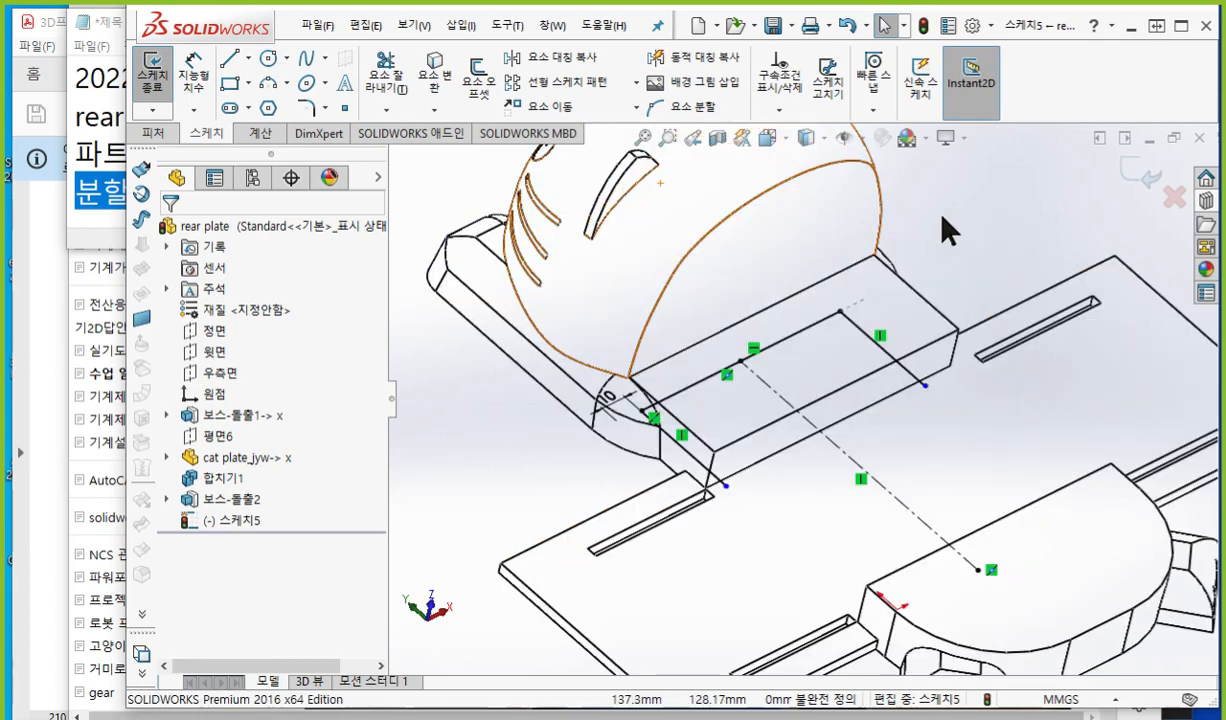
key(ctrl+1)
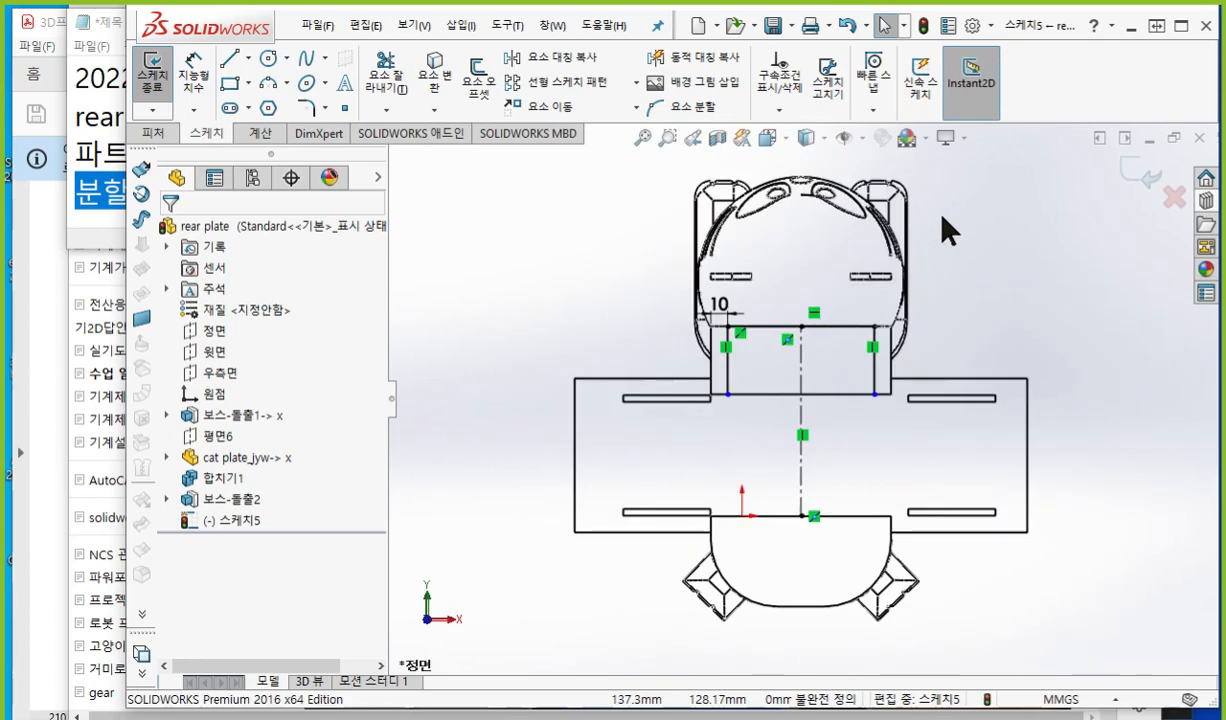
scroll(733, 405, down, 5)
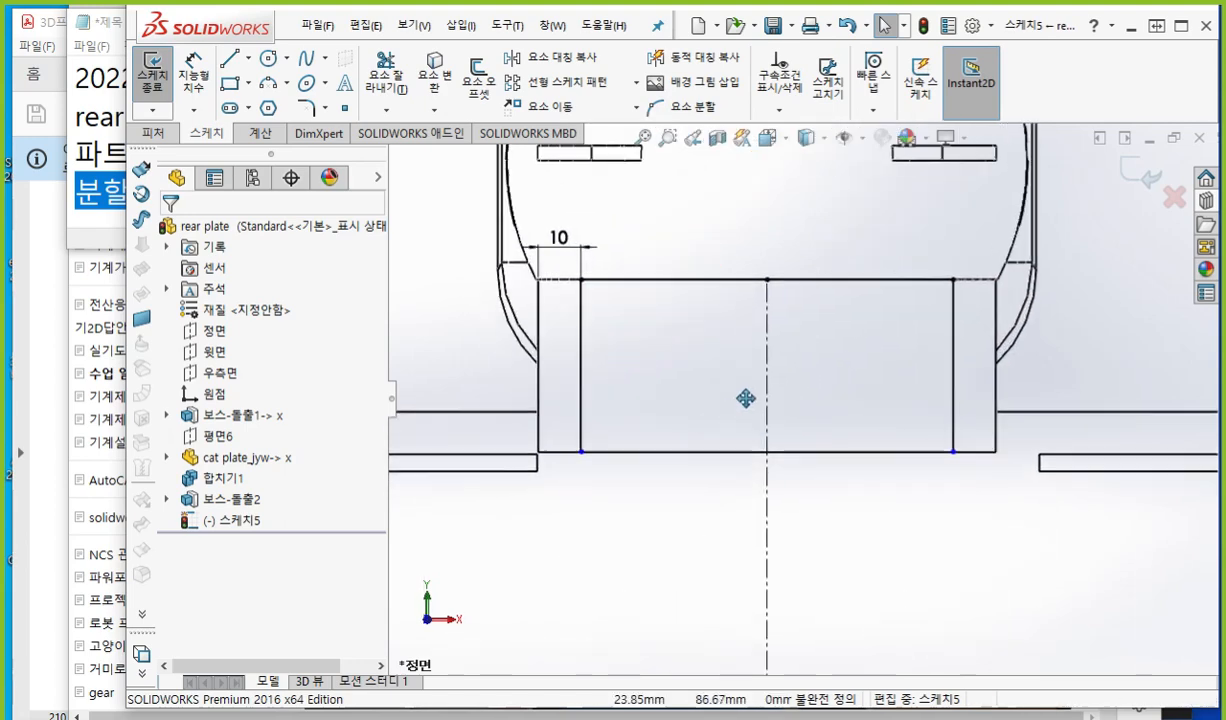
ctrl+middle_drag(754, 397, 753, 408)
Step: Trace the intended splitting profile in red and its missing lower corner segments in green with the screen pen, and clear the markup
key(F12)
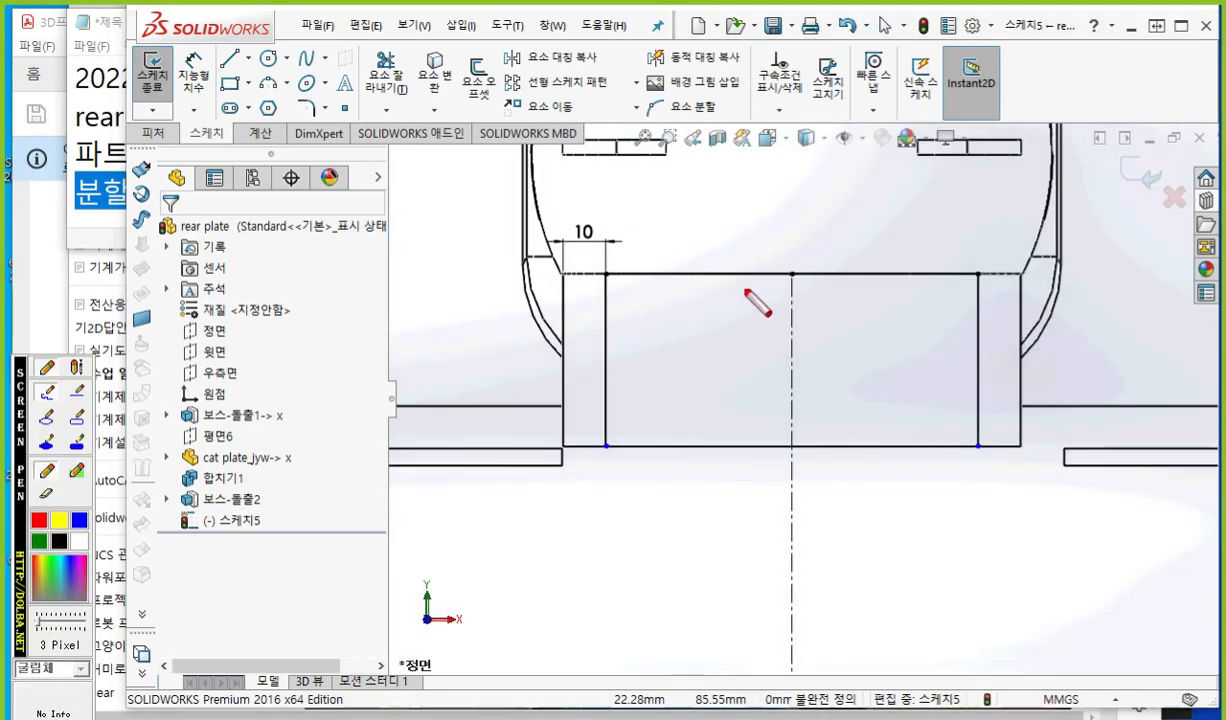
mouse_move(978, 445)
mouse_down()
mouse_move(975, 285)
mouse_move(790, 256)
mouse_move(606, 264)
mouse_move(607, 450)
mouse_move(575, 451)
mouse_move(564, 403)
mouse_up()
mouse_move(975, 446)
mouse_down()
mouse_move(1031, 446)
mouse_move(1029, 400)
mouse_up()
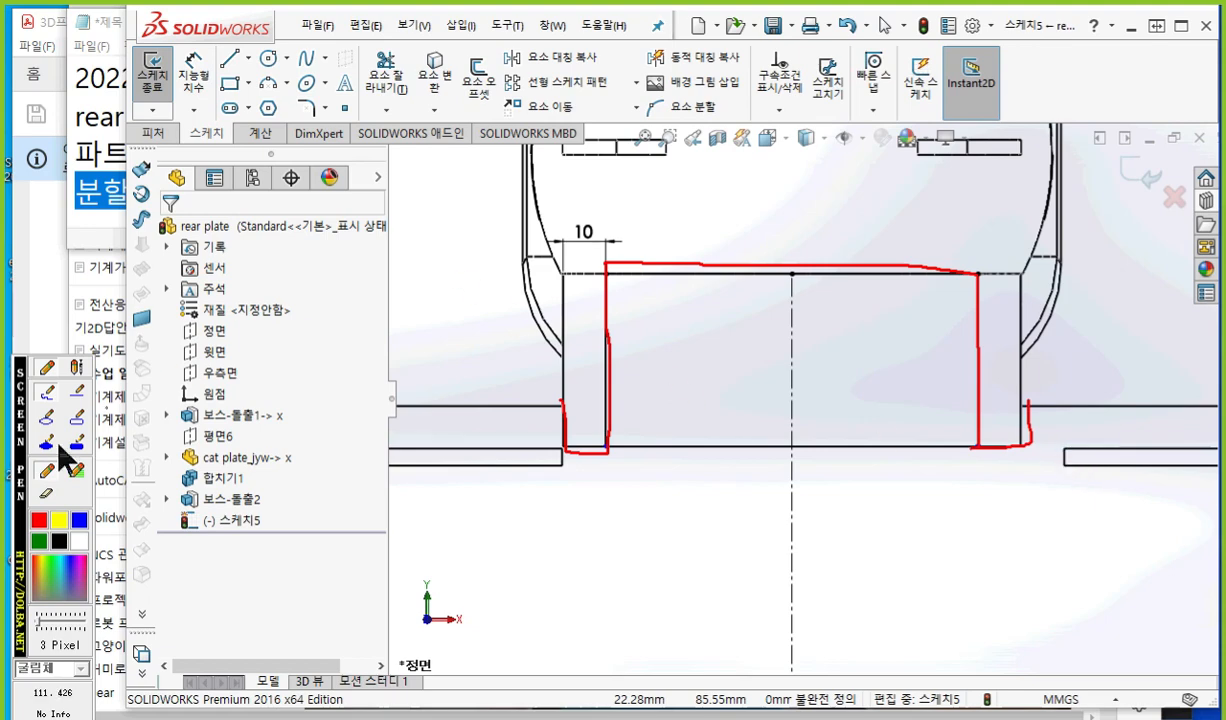
click(40, 538)
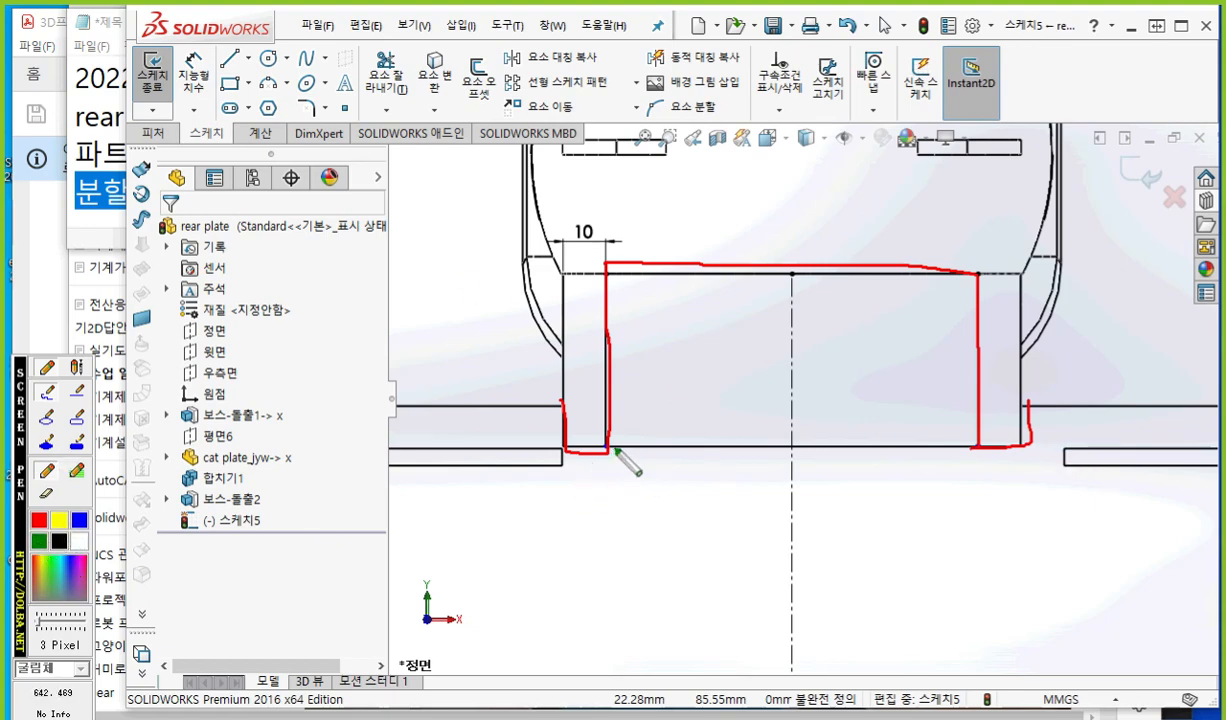
mouse_move(614, 449)
mouse_down()
mouse_move(558, 452)
mouse_move(547, 397)
mouse_up()
mouse_move(978, 451)
mouse_down()
mouse_move(1018, 447)
mouse_move(1023, 403)
mouse_up()
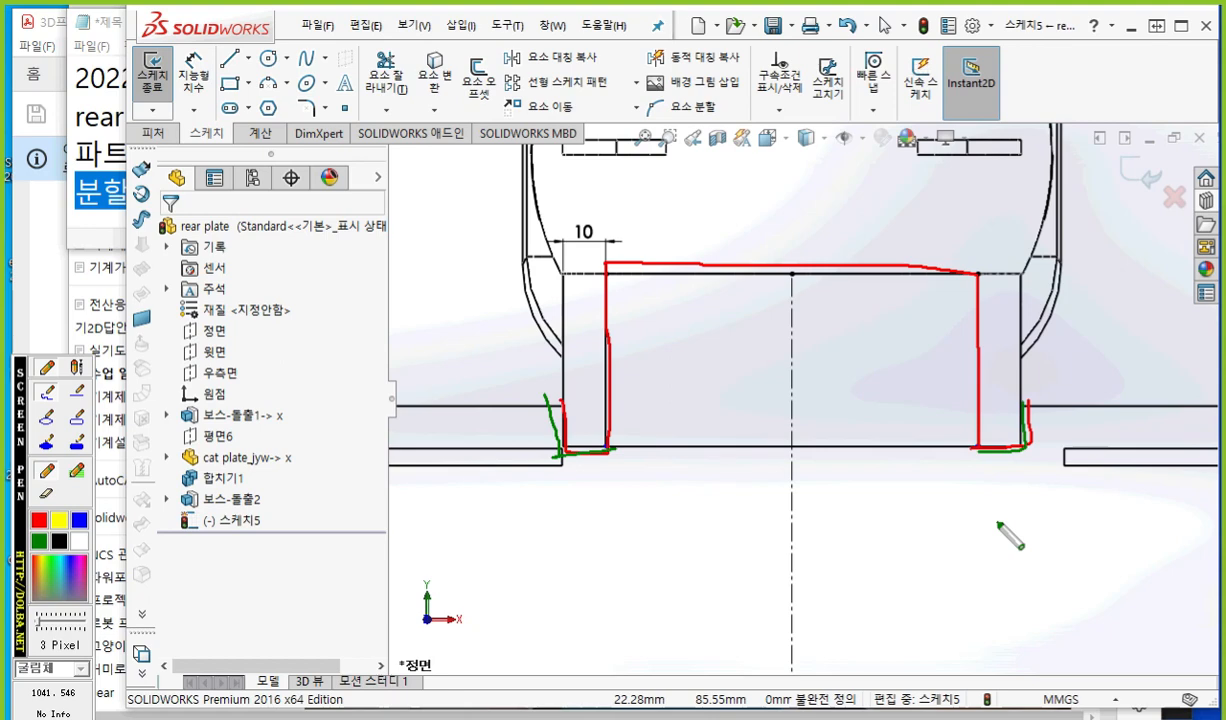
key(Escape)
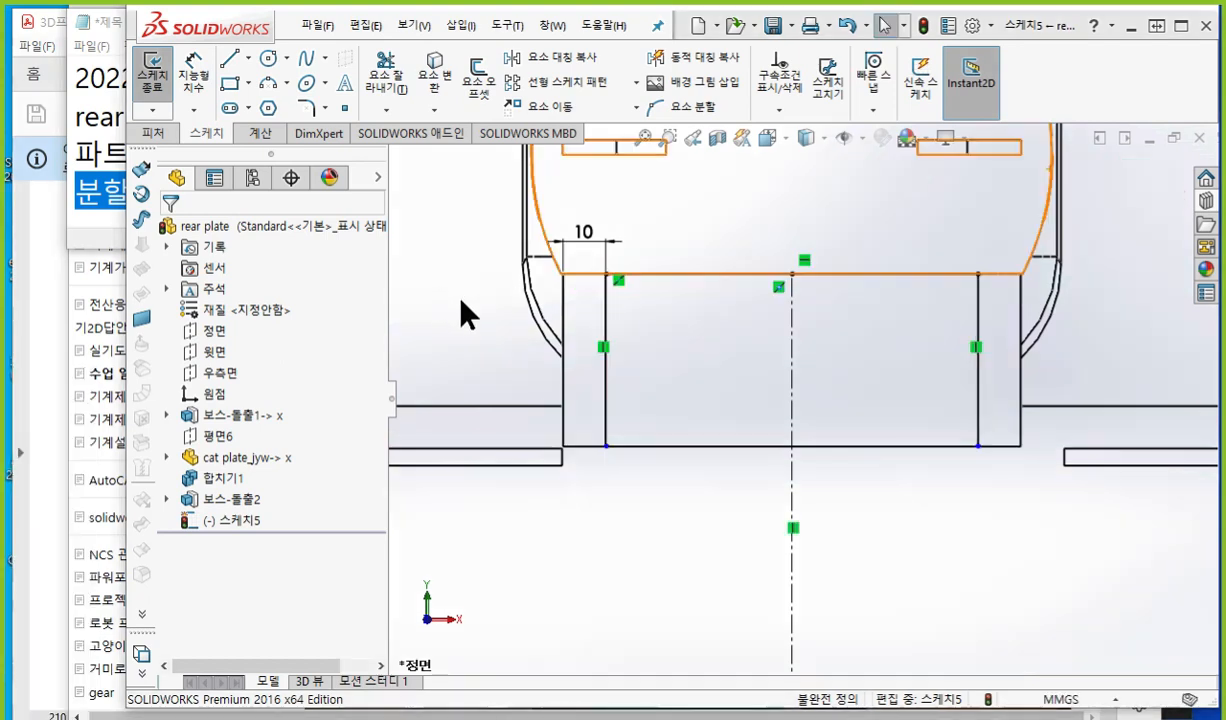
Step: Draw connected lines from the left vertical line's lower end to the block's lower-left corner and about 9.5 mm up to the plate's upper edge
mouse_move(446, 326)
right_down()
mouse_move(536, 333)
mouse_move(378, 333)
right_up()
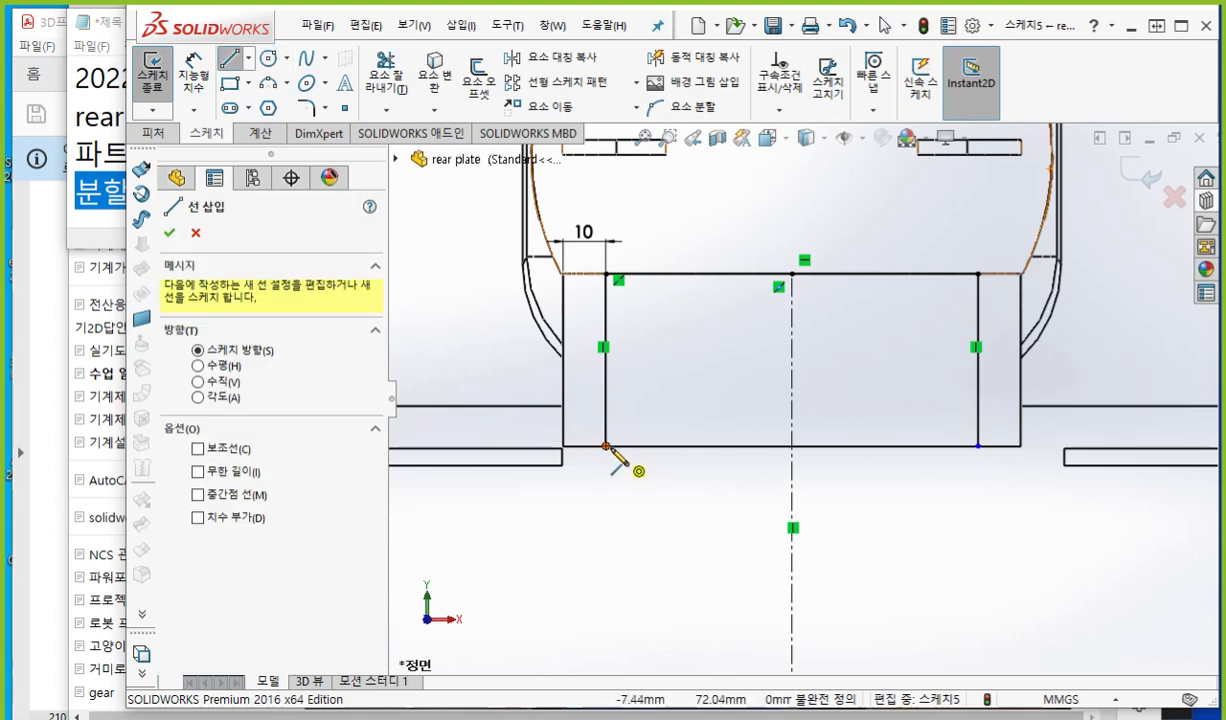
click(565, 447)
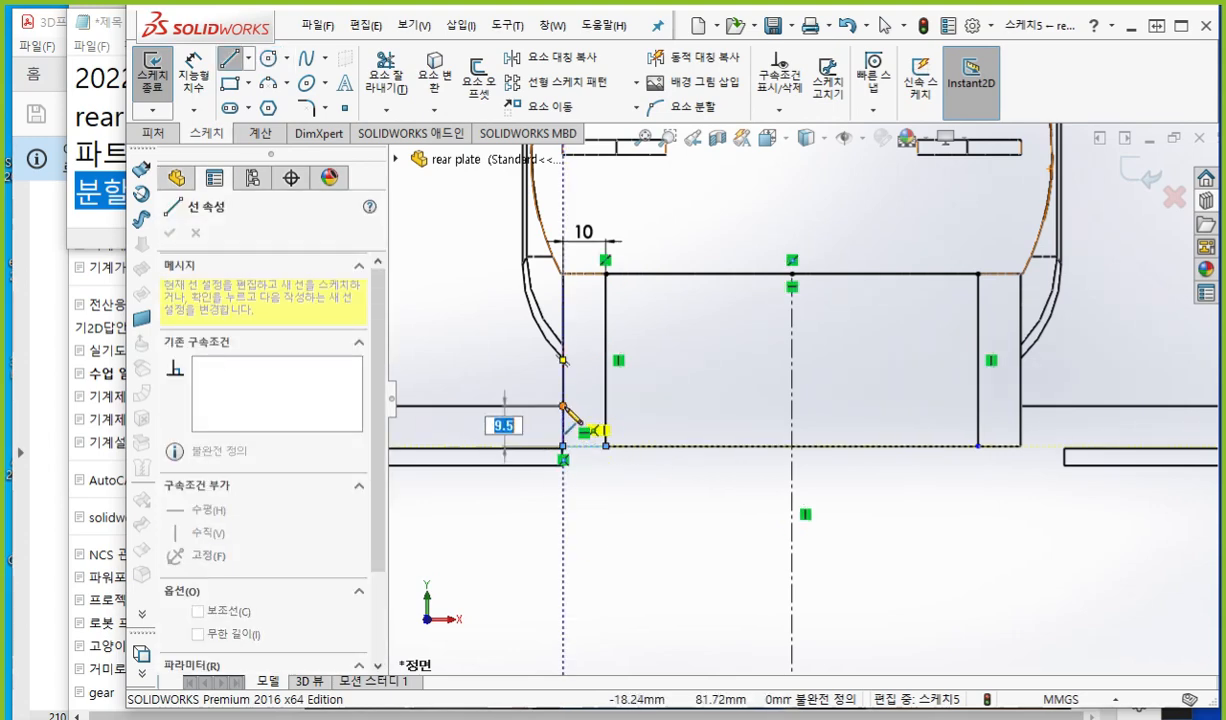
click(564, 406)
right_click(735, 399)
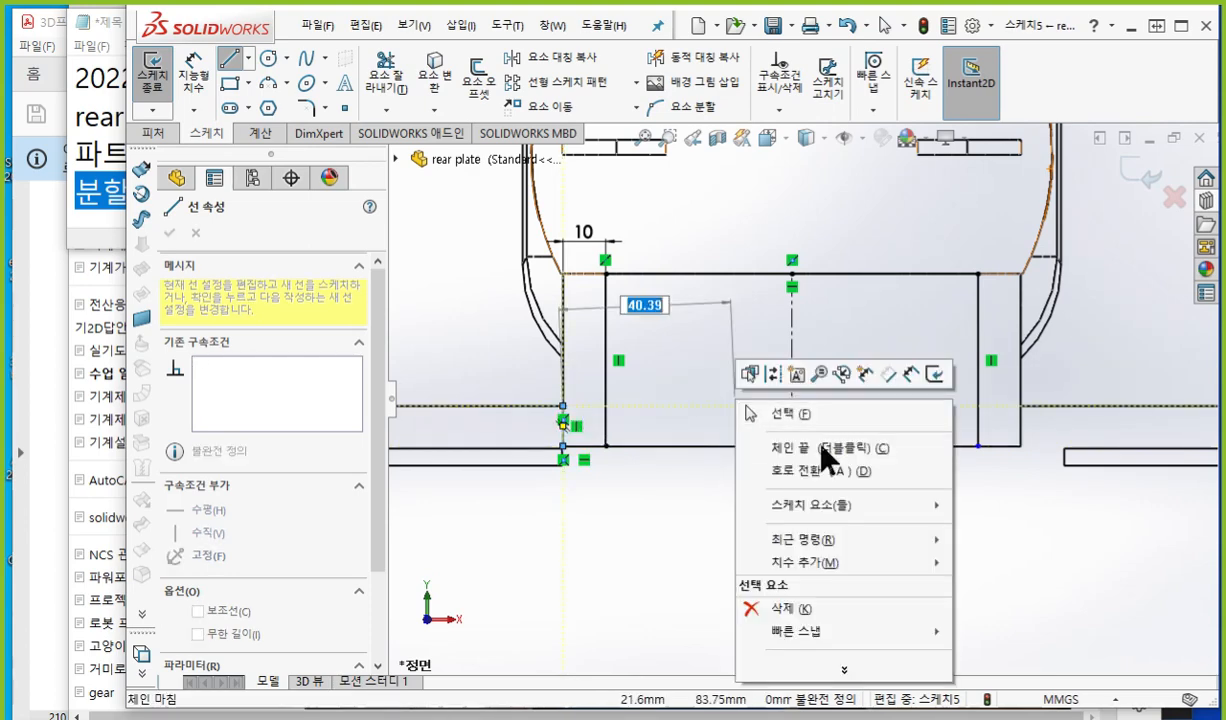
click(820, 447)
Step: Draw connected lines from the right vertical line's lower end to the block's lower-right corner and up to the plate's upper edge
click(979, 446)
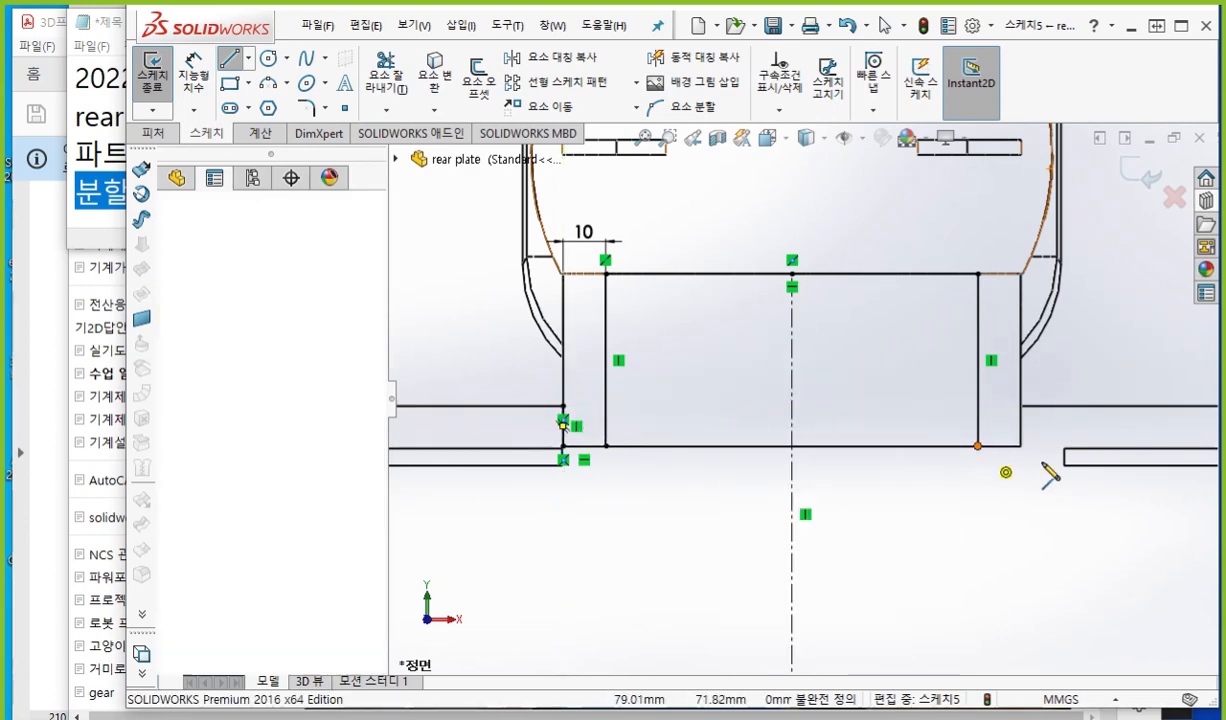
click(1021, 446)
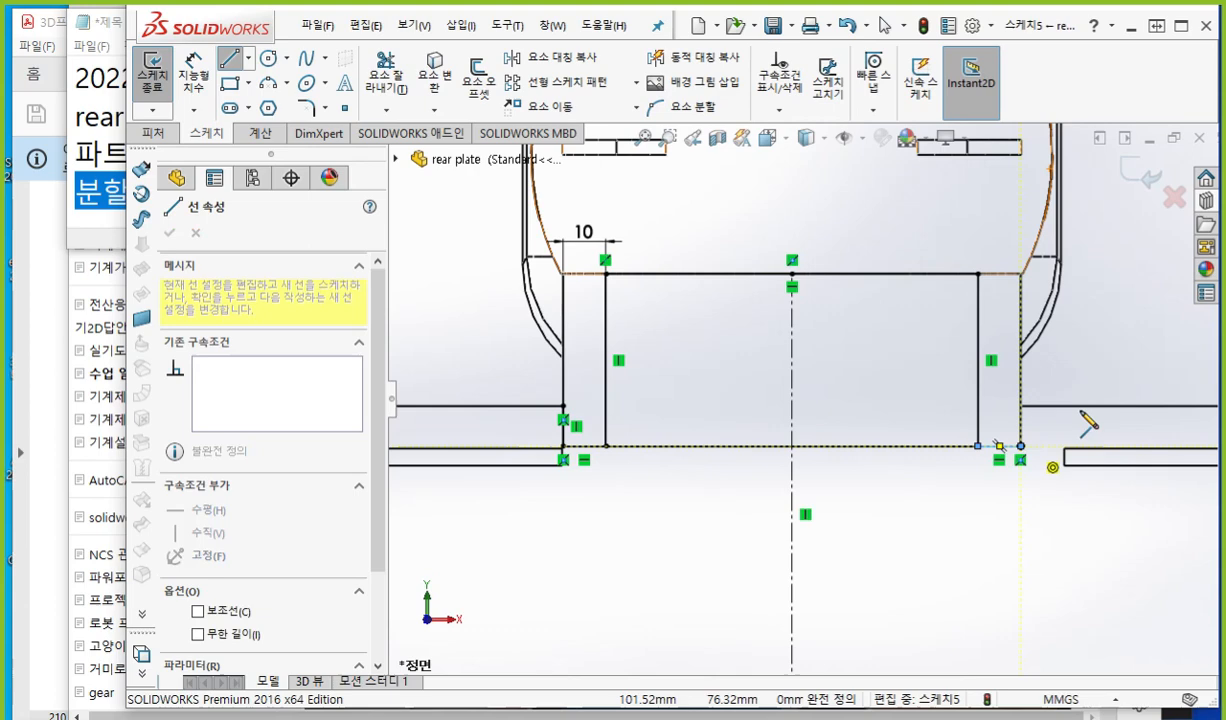
click(1021, 406)
right_click(1112, 360)
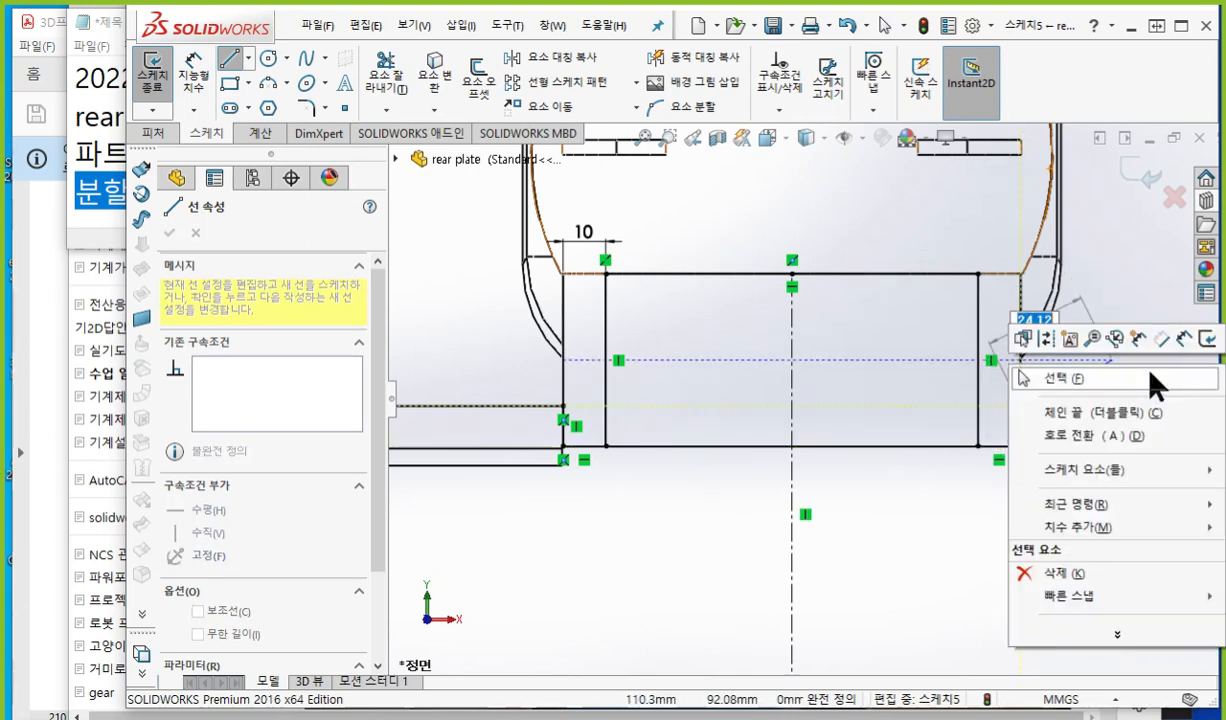
click(1147, 374)
Step: Switch the display style to shaded without edges and select the splitting profile's upper horizontal line
click(806, 137)
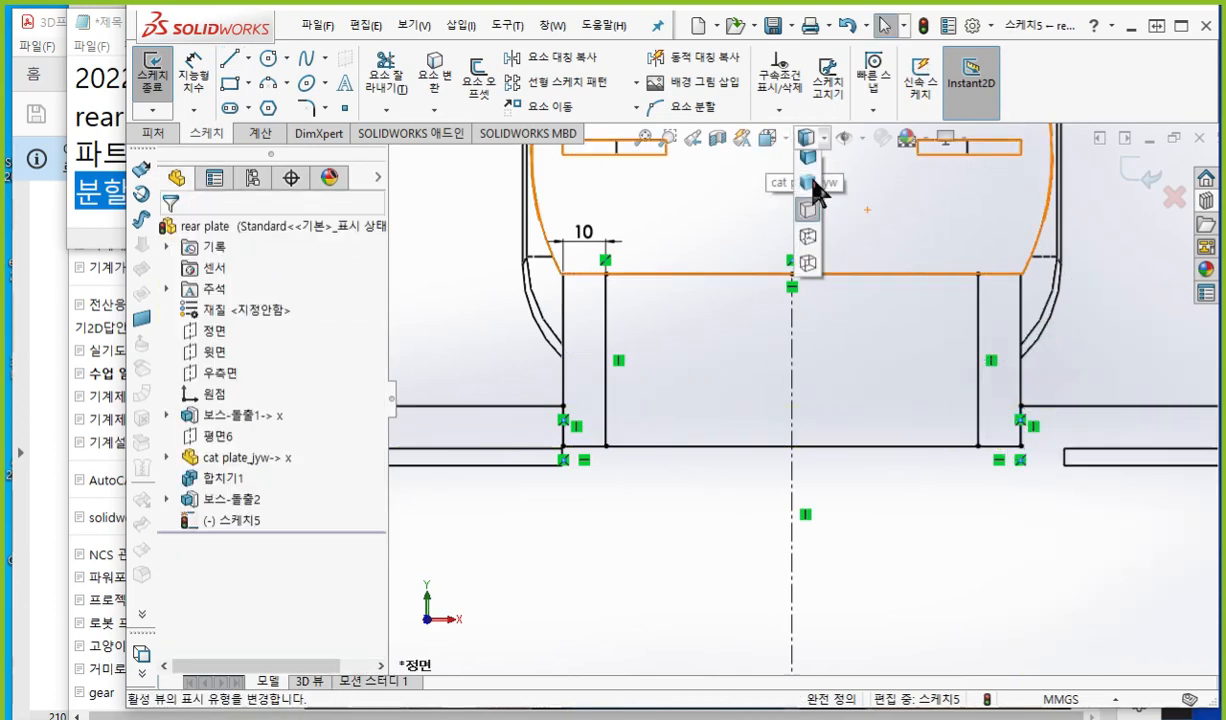
click(810, 190)
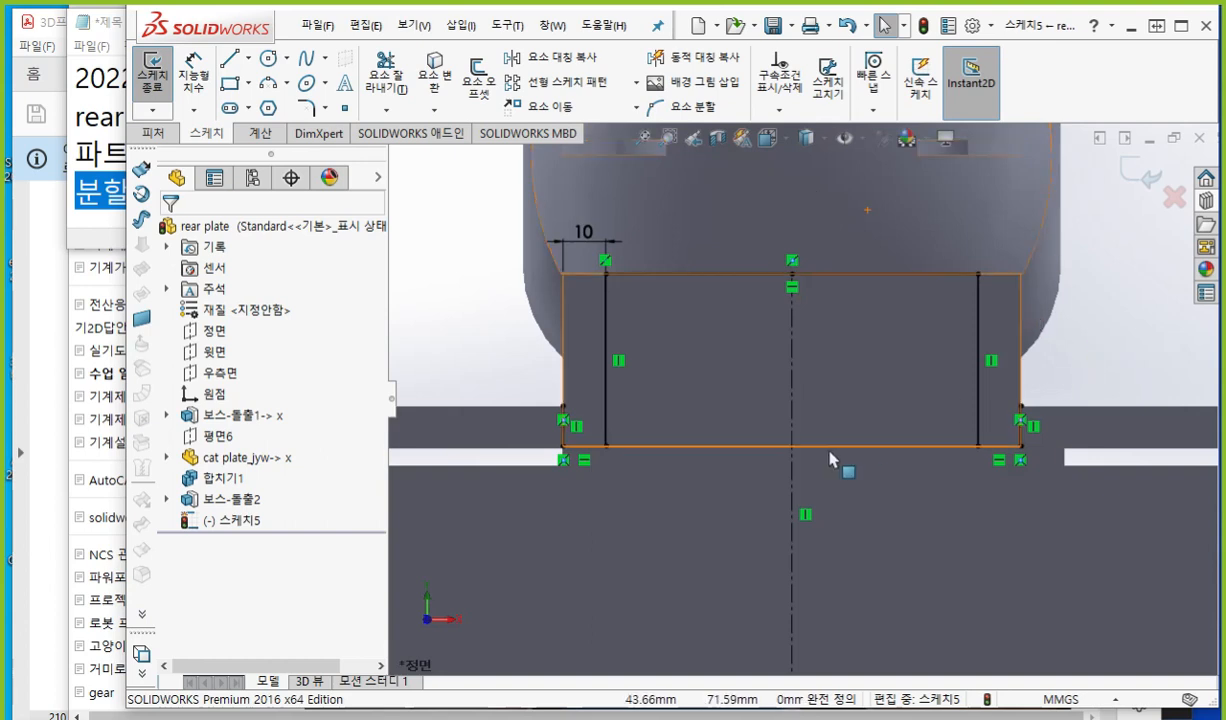
key(Delete)
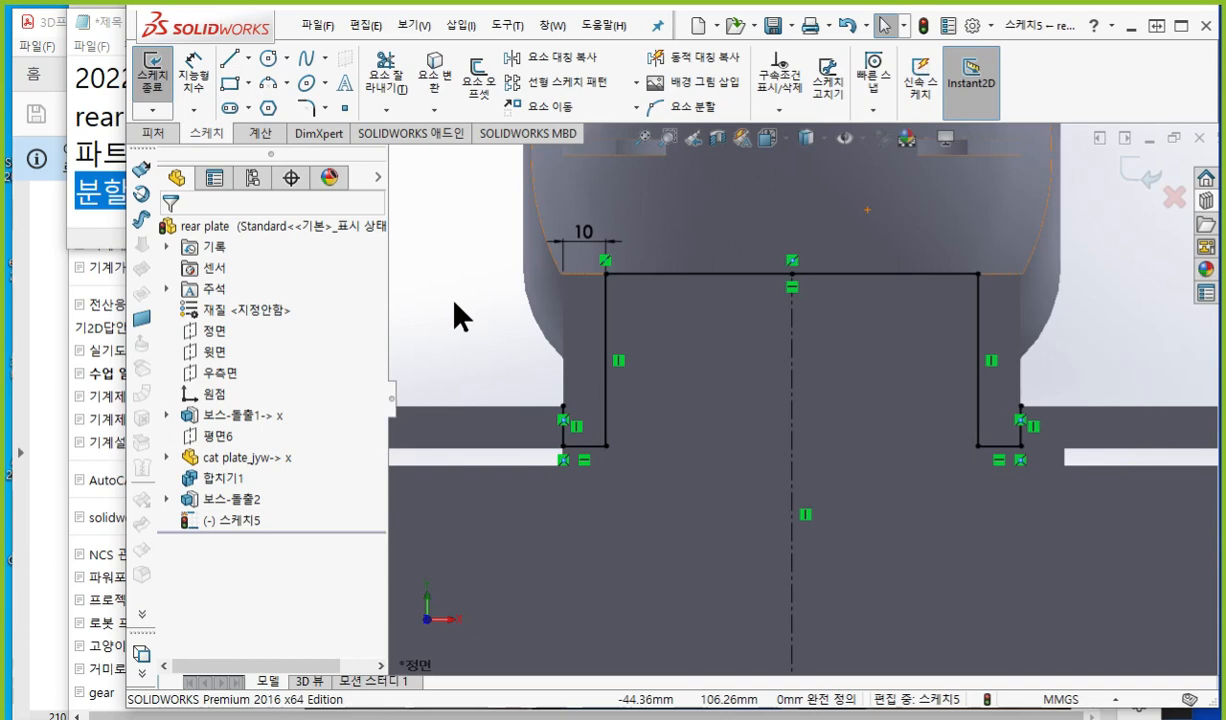
click(661, 274)
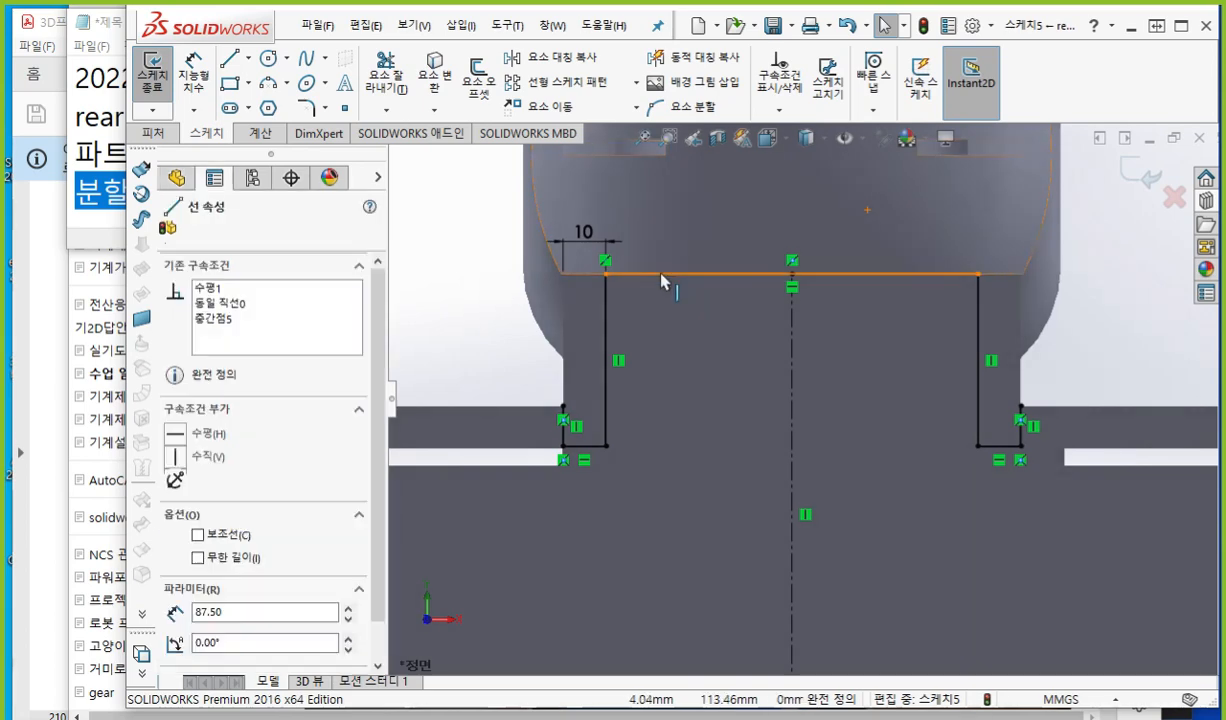
Step: Chain-select the splitting profile from its upper horizontal line to check the connected segments, and clear the selection
right_click(661, 281)
click(700, 350)
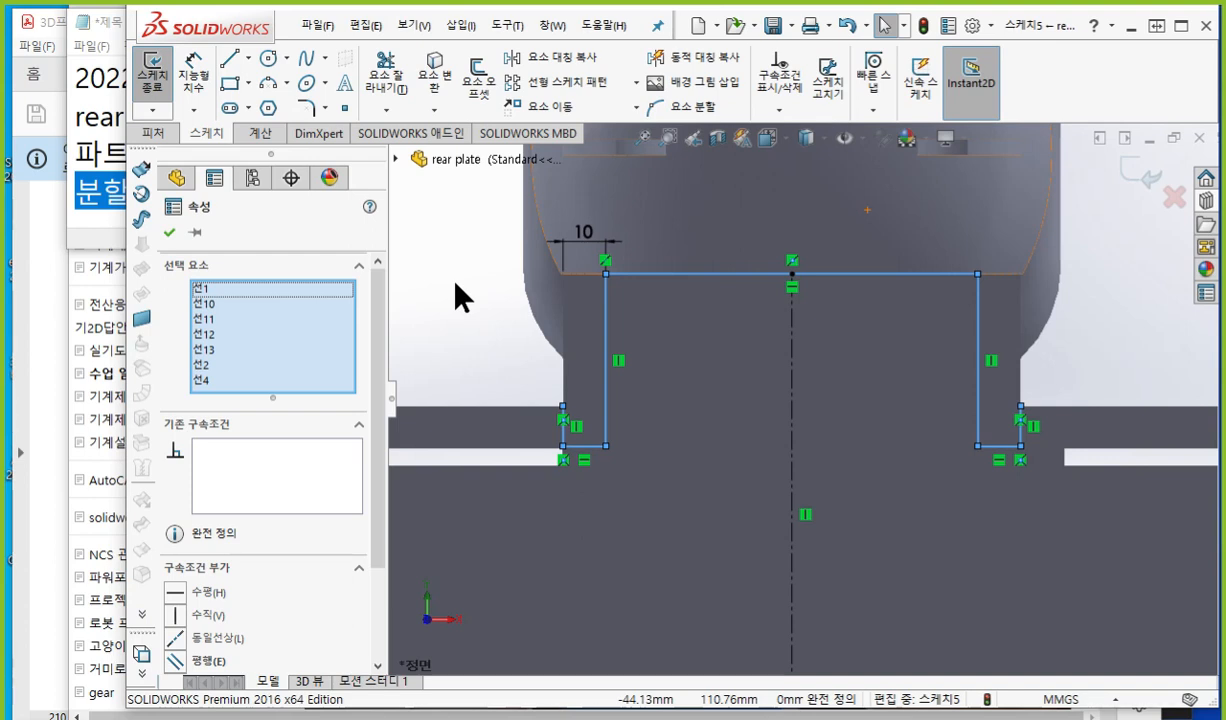
click(460, 295)
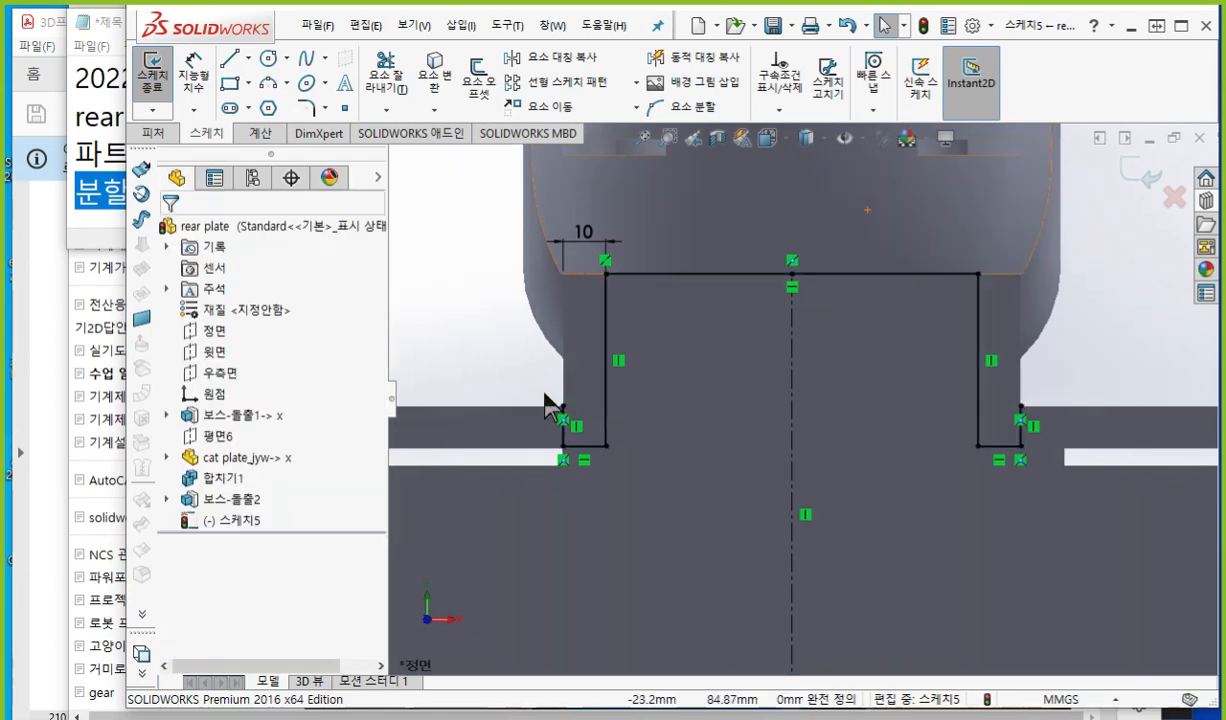
scroll(586, 469, down, 4)
scroll(583, 467, up, 5)
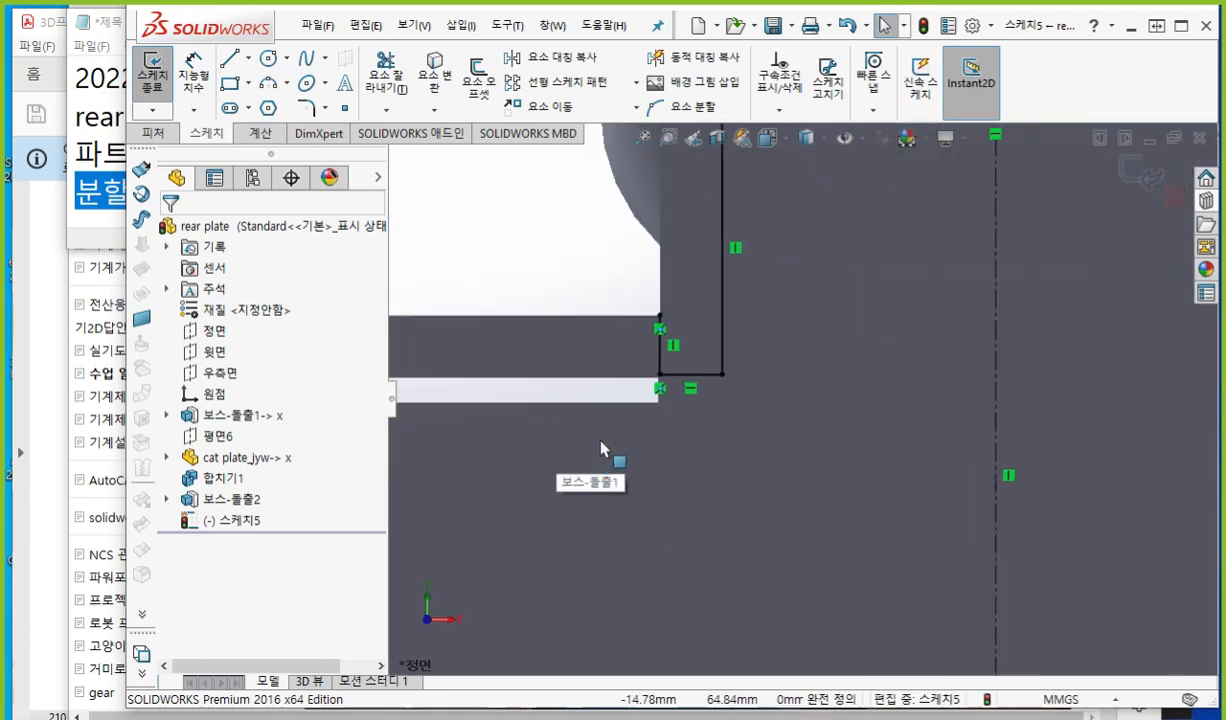
Step: Orbit the model, circle the cat head and trace the centerline in green with the screen pen, and clear the markup
mouse_move(838, 455)
middle_down()
mouse_move(813, 512)
mouse_move(851, 413)
mouse_move(841, 437)
middle_up()
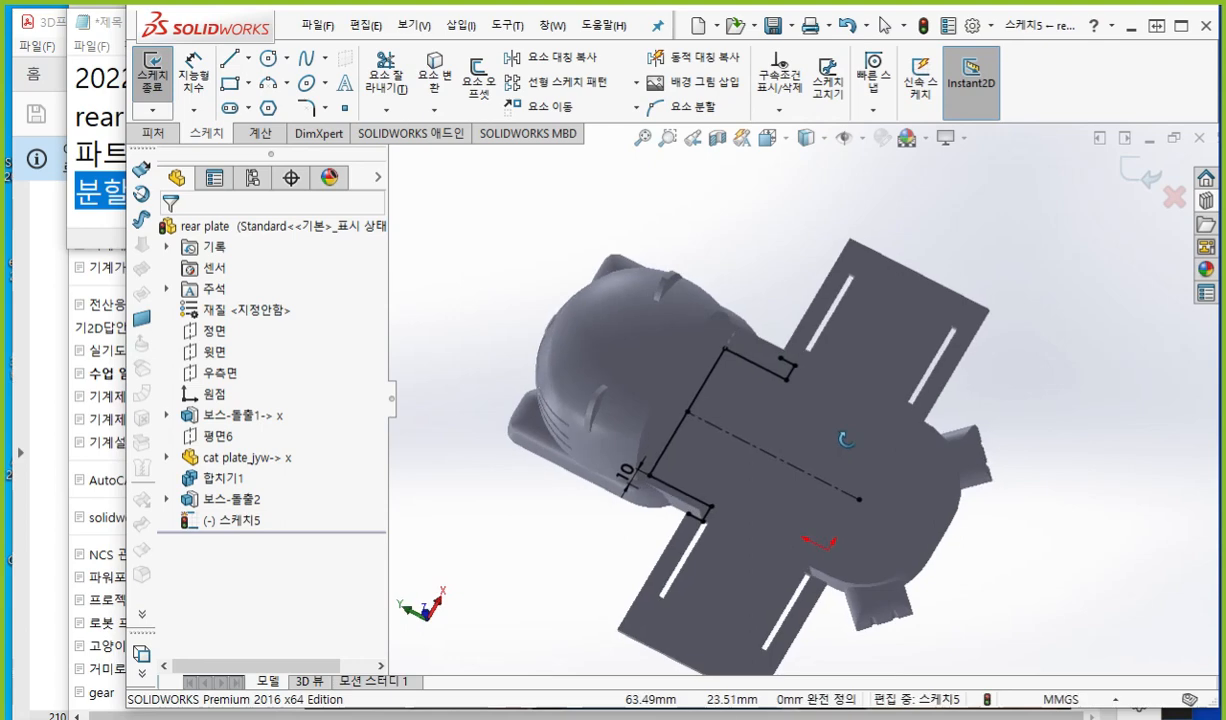
key(F12)
drag(620, 372, 615, 376)
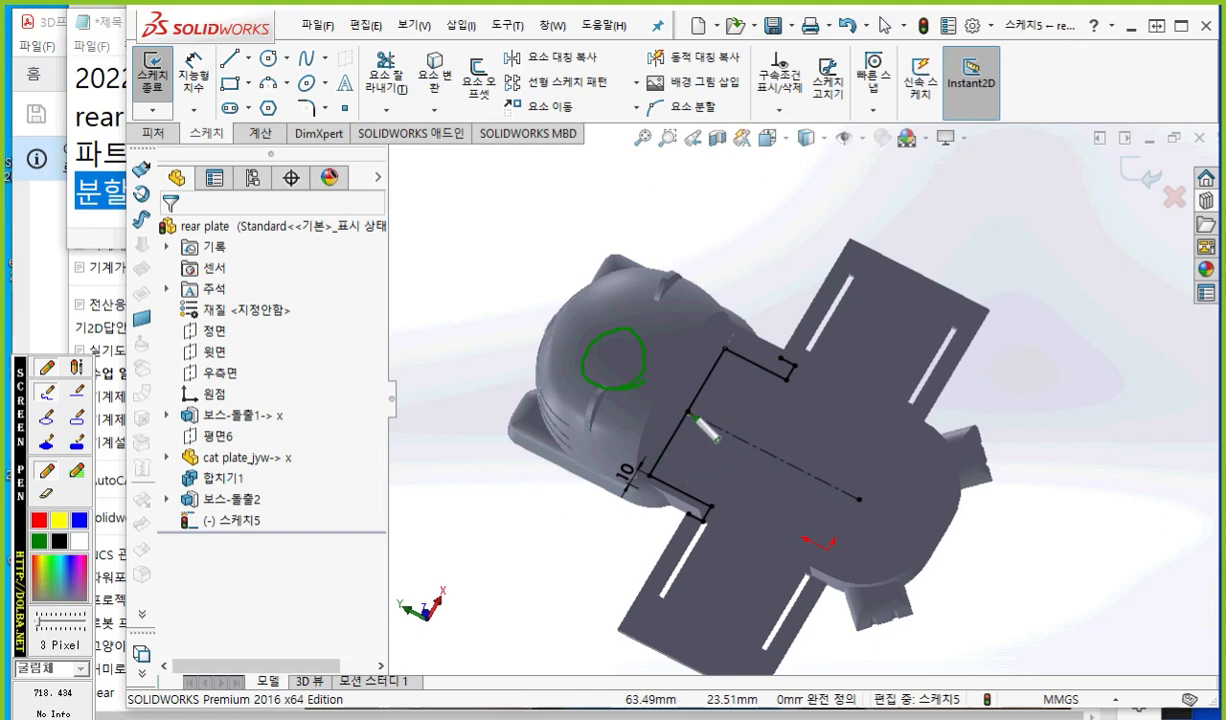
drag(795, 480, 858, 500)
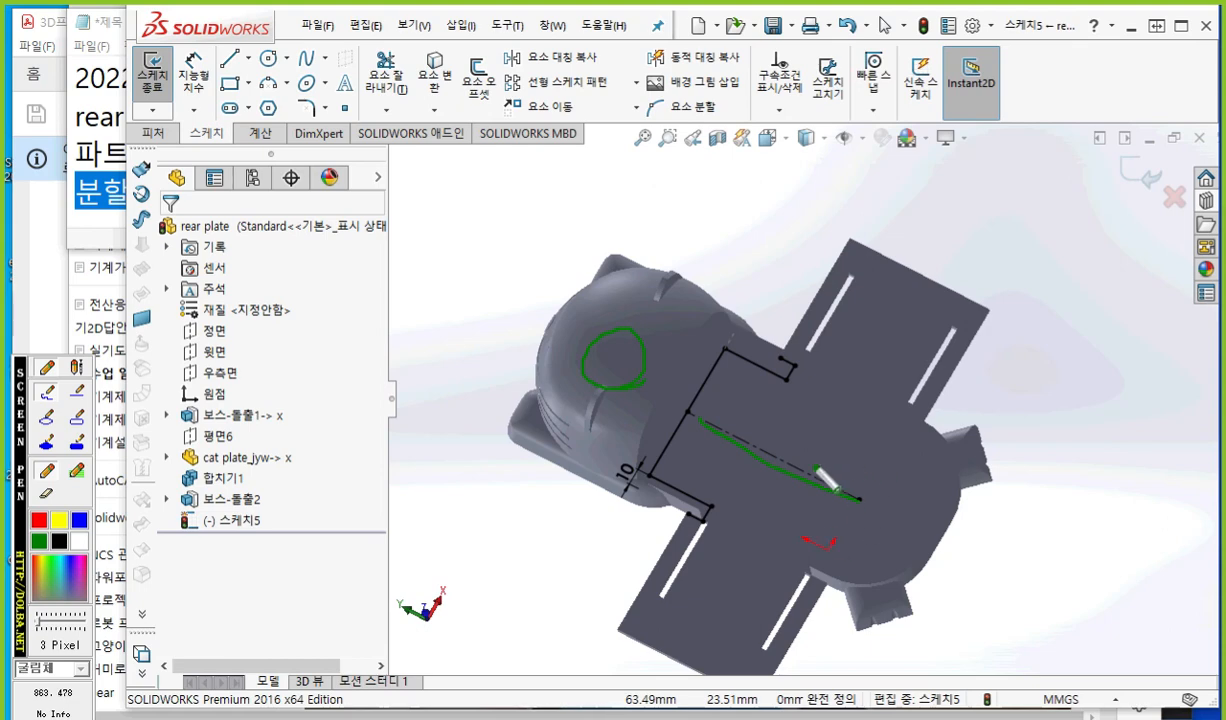
key(Escape)
Step: Convert the vertical construction centerline below the cat head into a regular sketch line
click(761, 447)
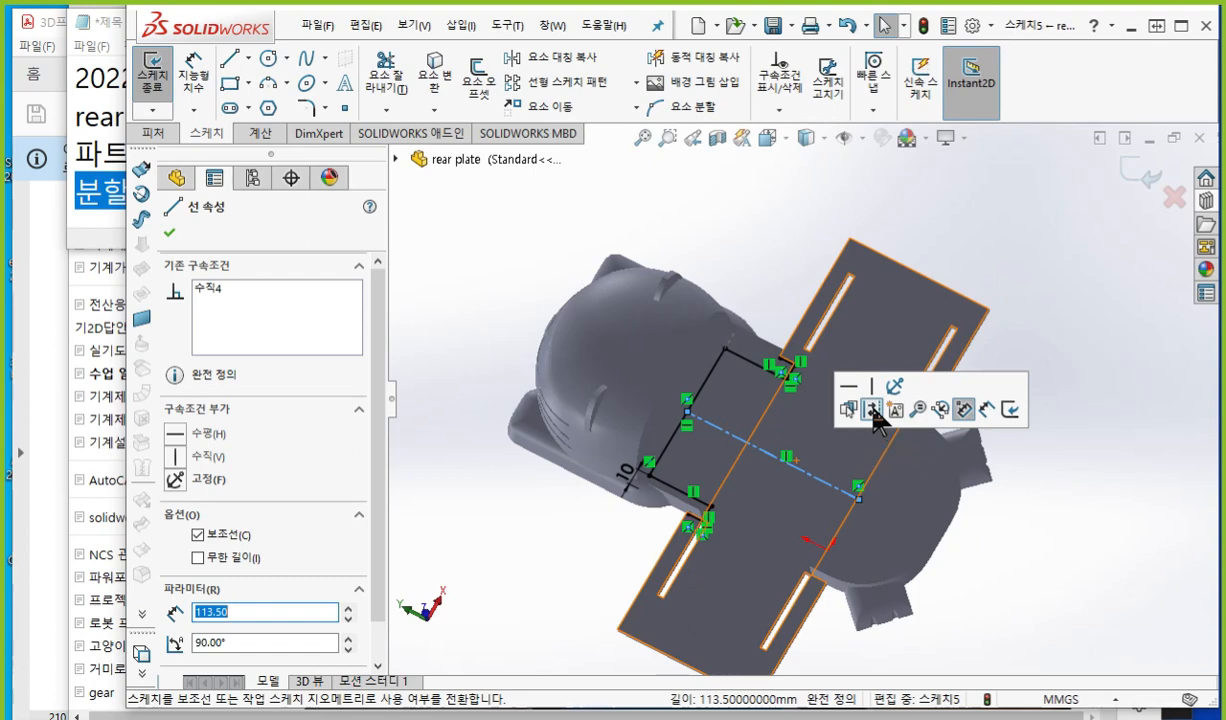
click(873, 412)
key(Escape)
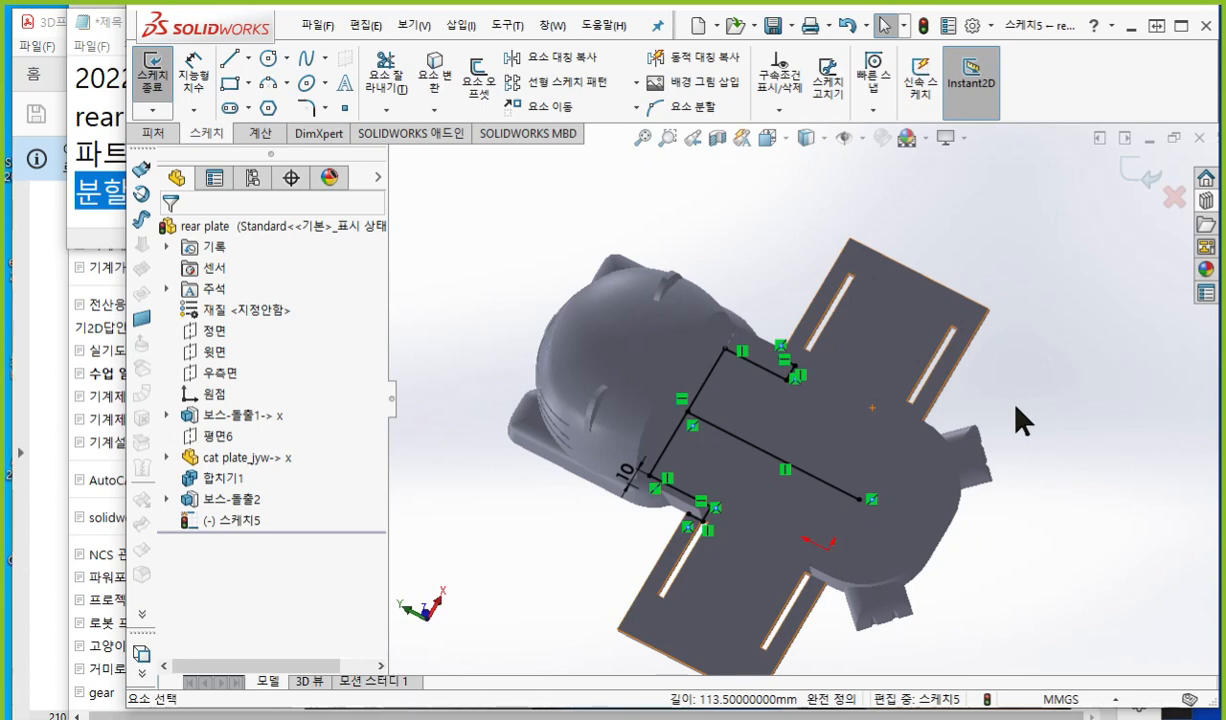
Step: Set the display style to hidden lines removed and show the upper and lower splitting areas in the front view
click(810, 139)
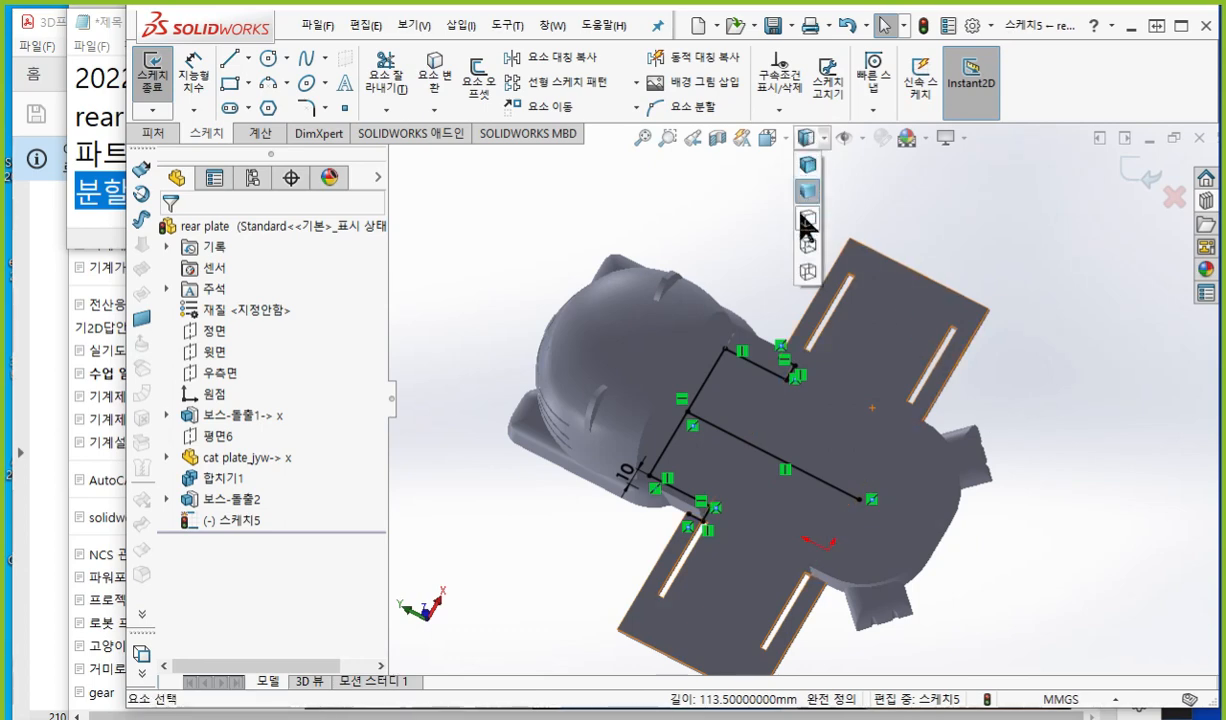
click(807, 218)
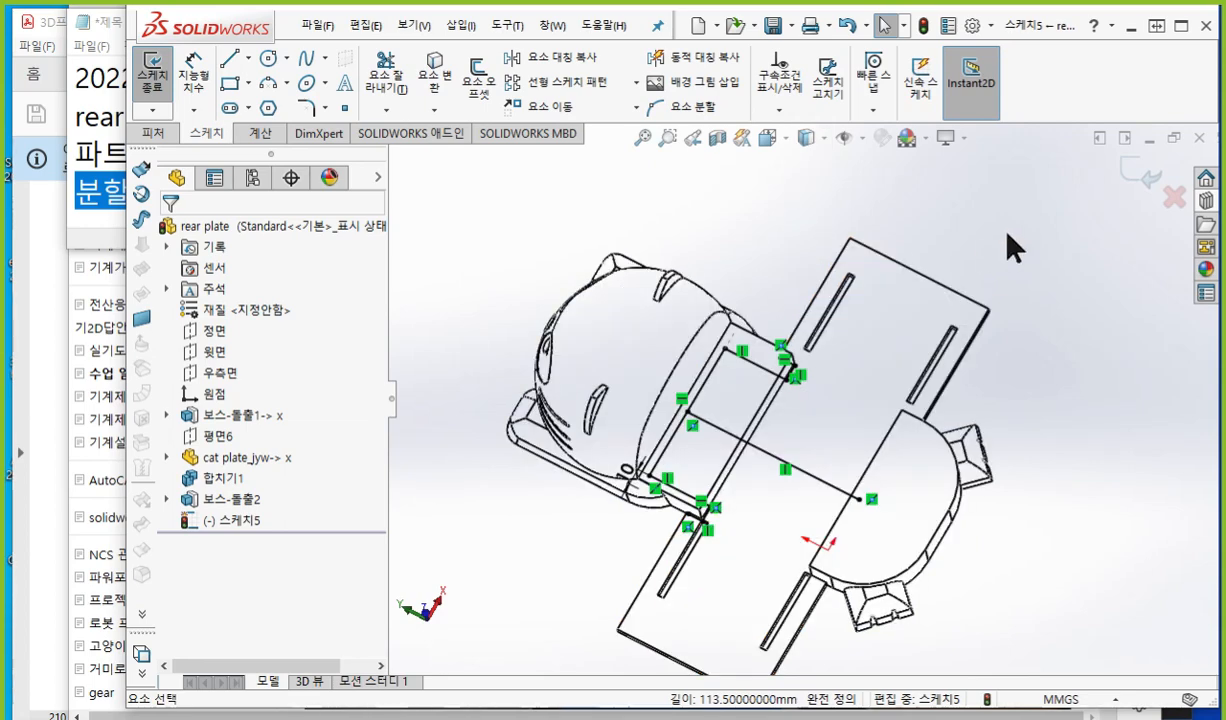
key(ctrl+1)
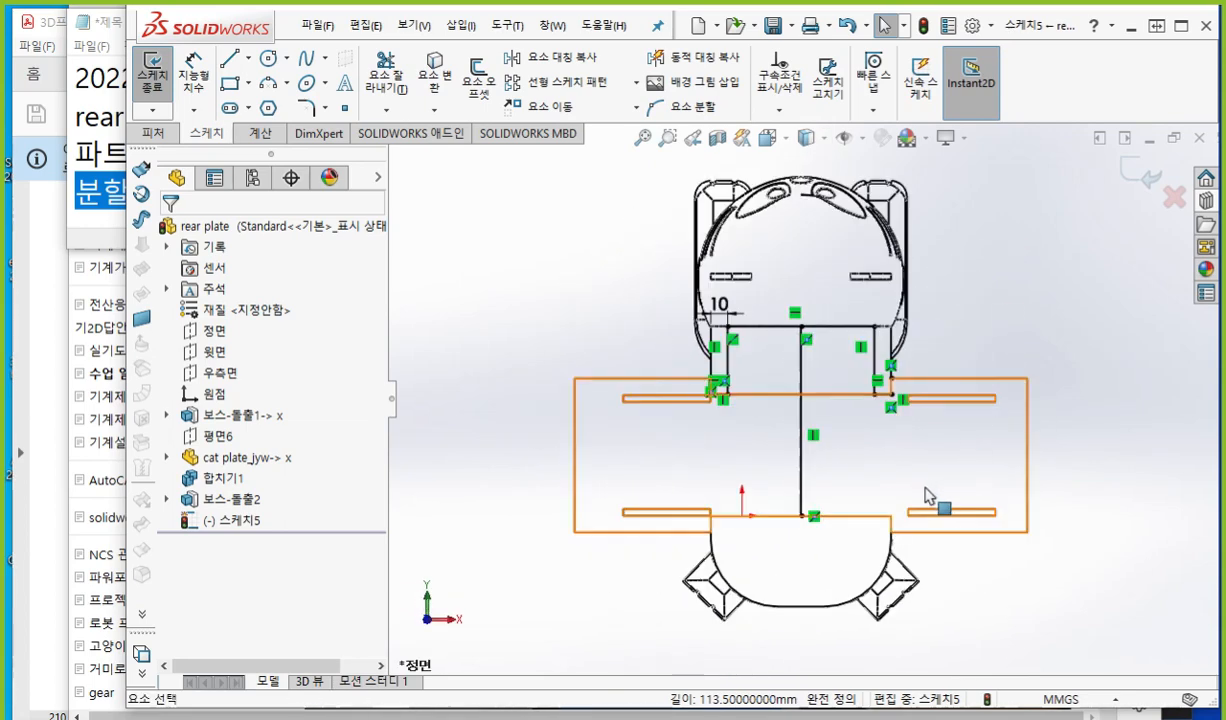
scroll(925, 495, down, 5)
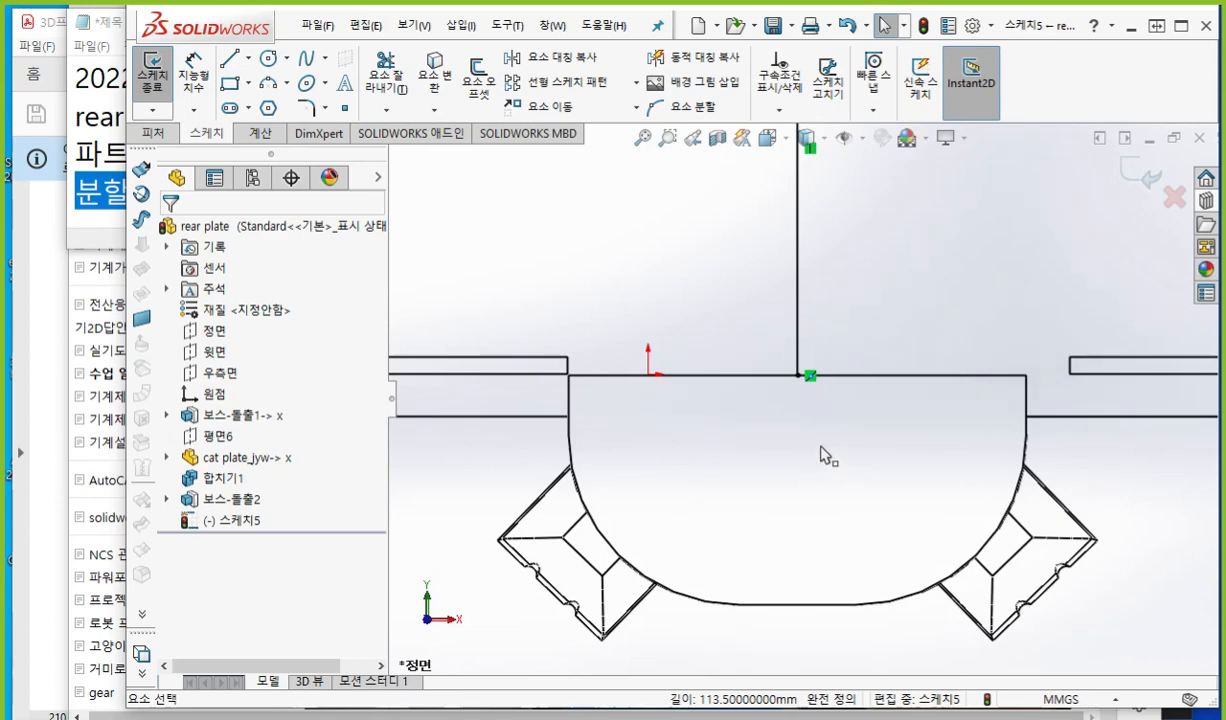
scroll(830, 465, up, 3)
ctrl+middle_drag(821, 482, 812, 532)
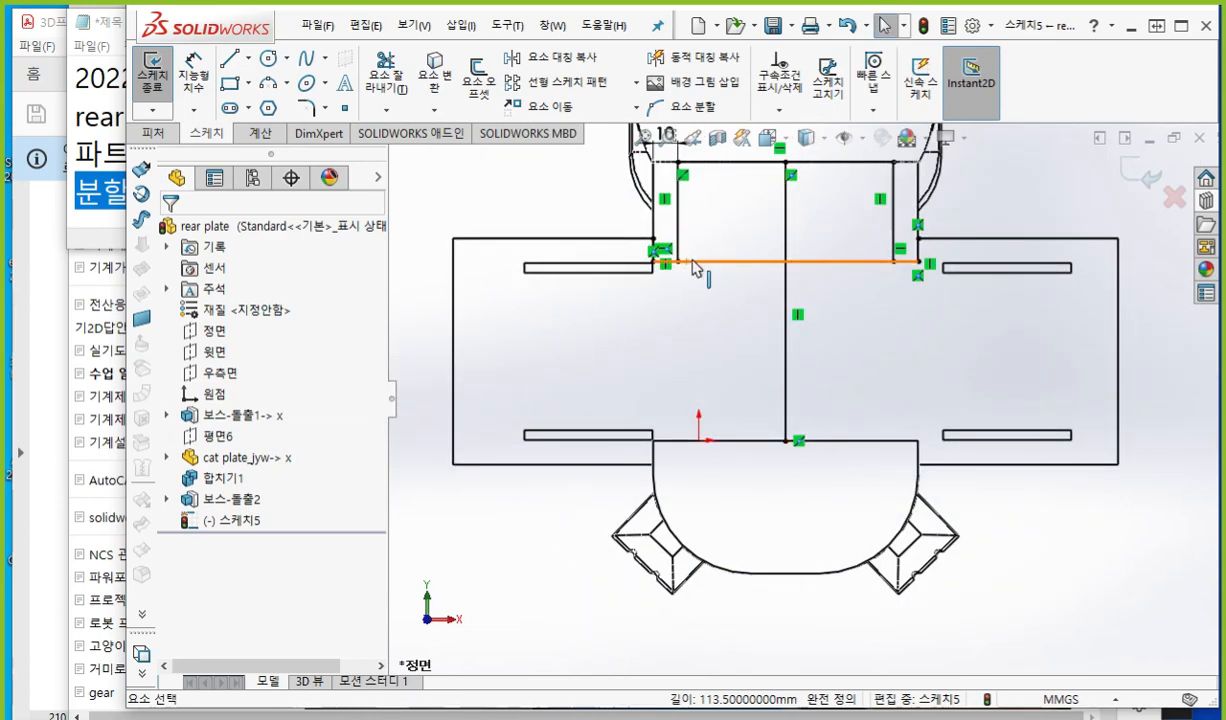
ctrl+middle_drag(692, 330, 679, 400)
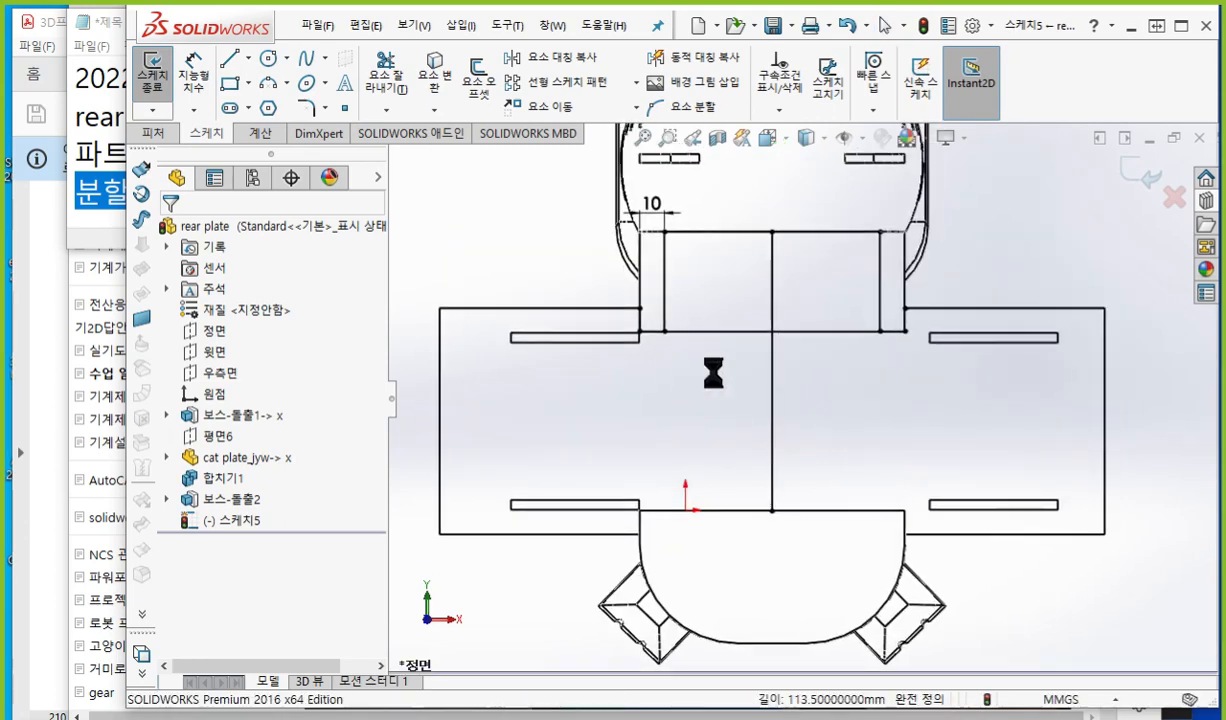
Step: Trace the upper splitting profile, the vertical middle line and the intended lower split line in red with the screen pen
key(F12)
mouse_move(632, 300)
mouse_down()
mouse_move(629, 324)
mouse_move(676, 331)
mouse_move(668, 232)
mouse_move(872, 232)
mouse_move(872, 322)
mouse_up()
key(F12)
key(F12)
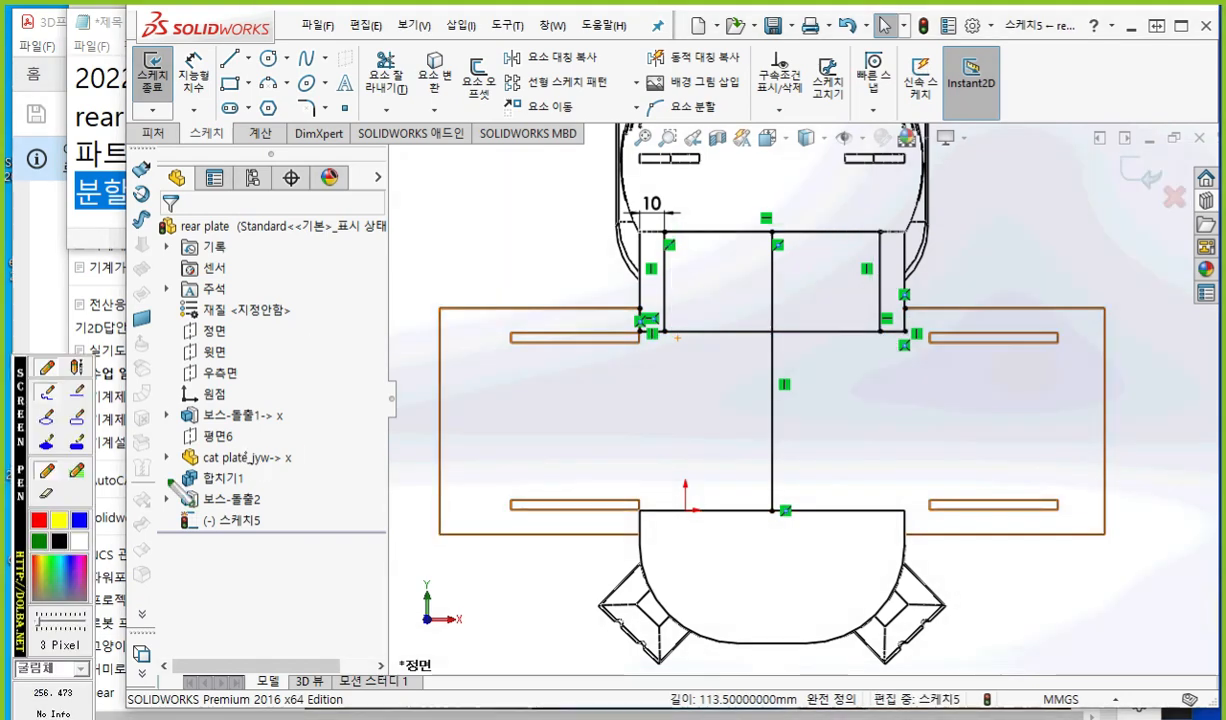
click(39, 520)
mouse_move(637, 304)
mouse_down()
mouse_move(640, 332)
mouse_move(666, 322)
mouse_move(720, 230)
mouse_move(850, 228)
mouse_move(870, 272)
mouse_move(872, 334)
mouse_up()
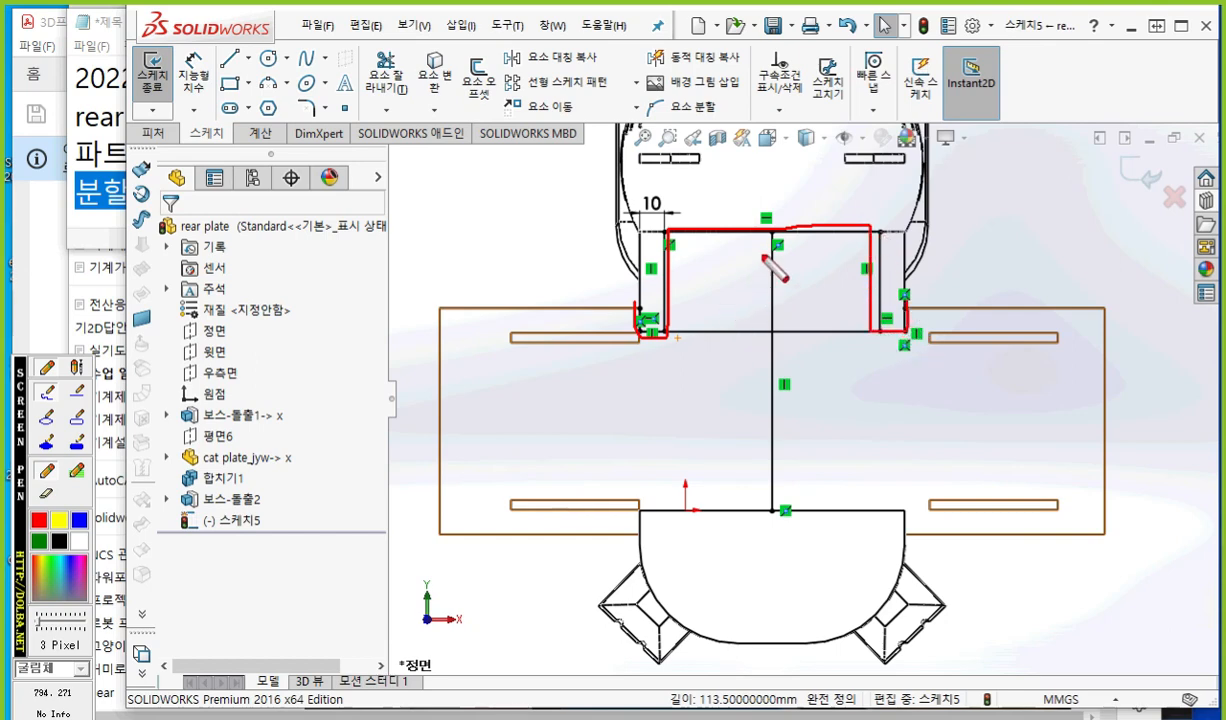
drag(773, 232, 773, 508)
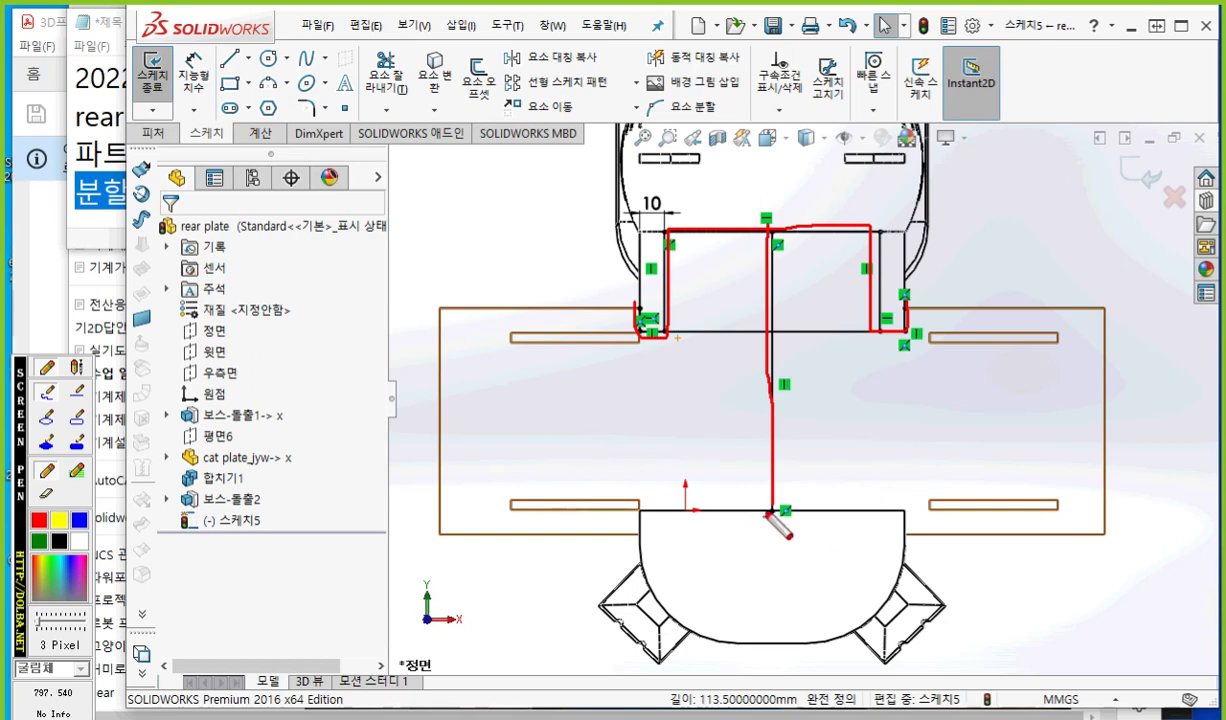
mouse_move(639, 533)
mouse_down()
mouse_move(641, 511)
mouse_move(911, 510)
mouse_up()
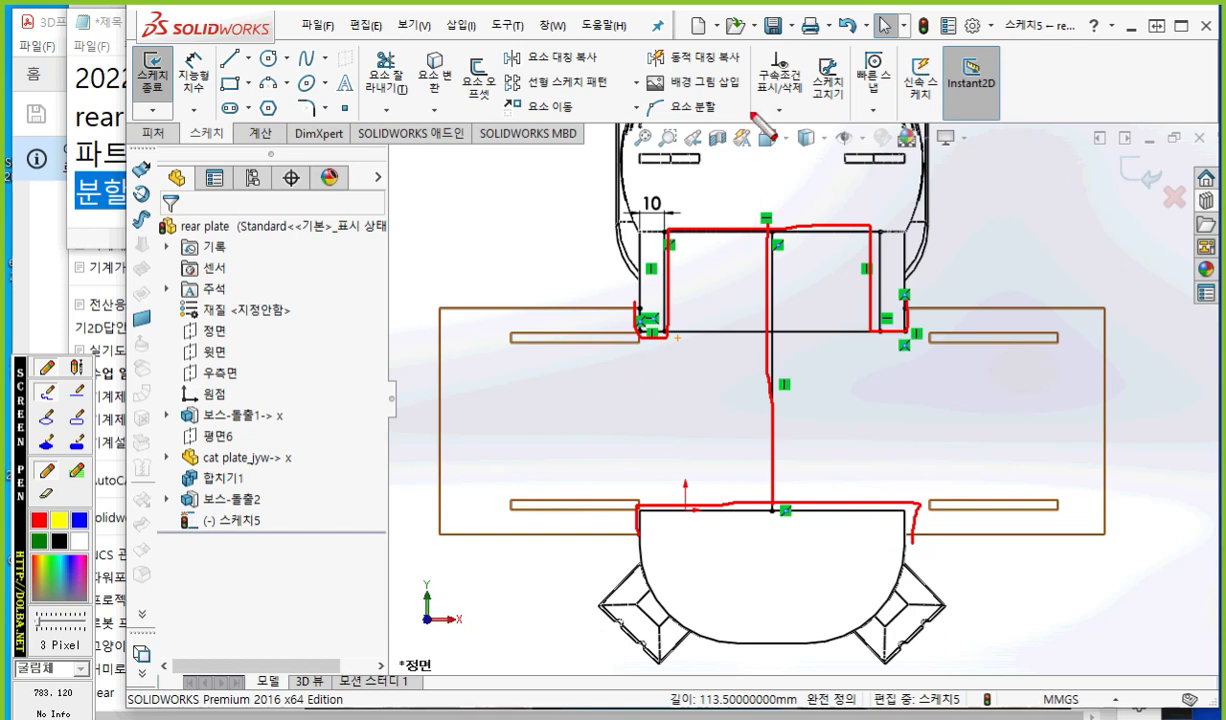
Step: Number the head 1, the plate's two halves 2 and 3 and the lower body 4 in red, and clear the markup
mouse_move(743, 150)
mouse_down()
mouse_move(779, 129)
mouse_move(783, 190)
mouse_up()
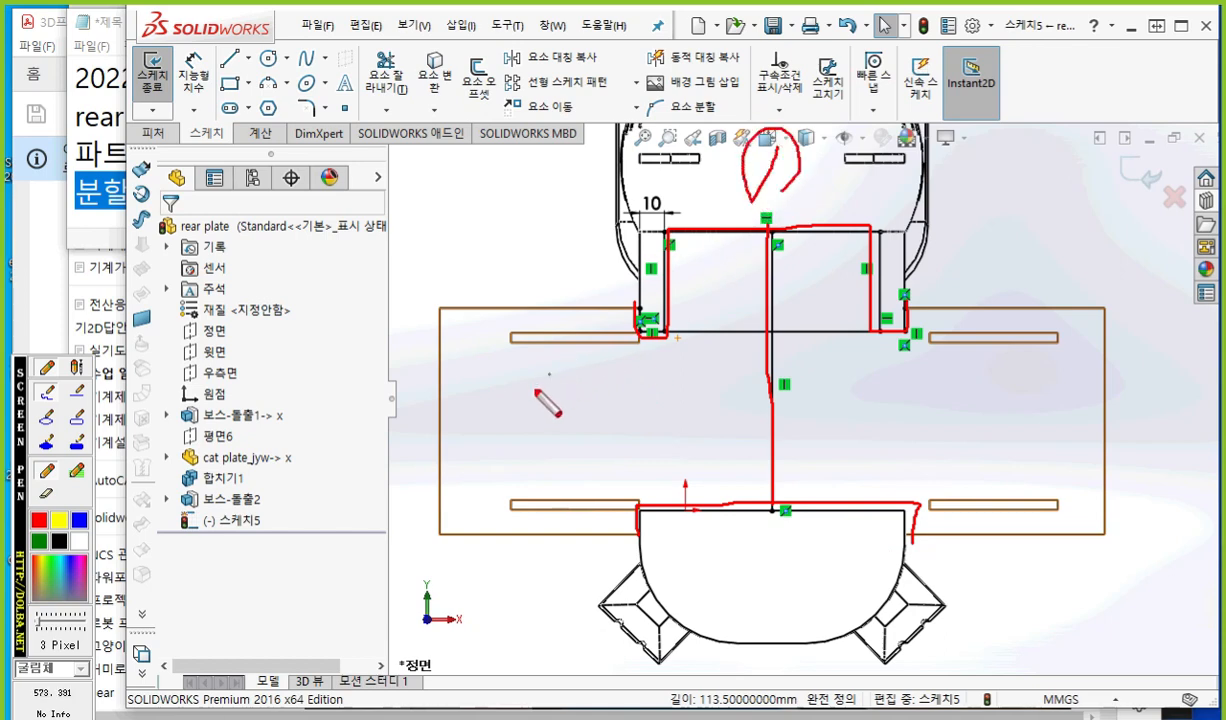
mouse_move(535, 392)
mouse_down()
mouse_move(567, 413)
mouse_move(570, 440)
mouse_up()
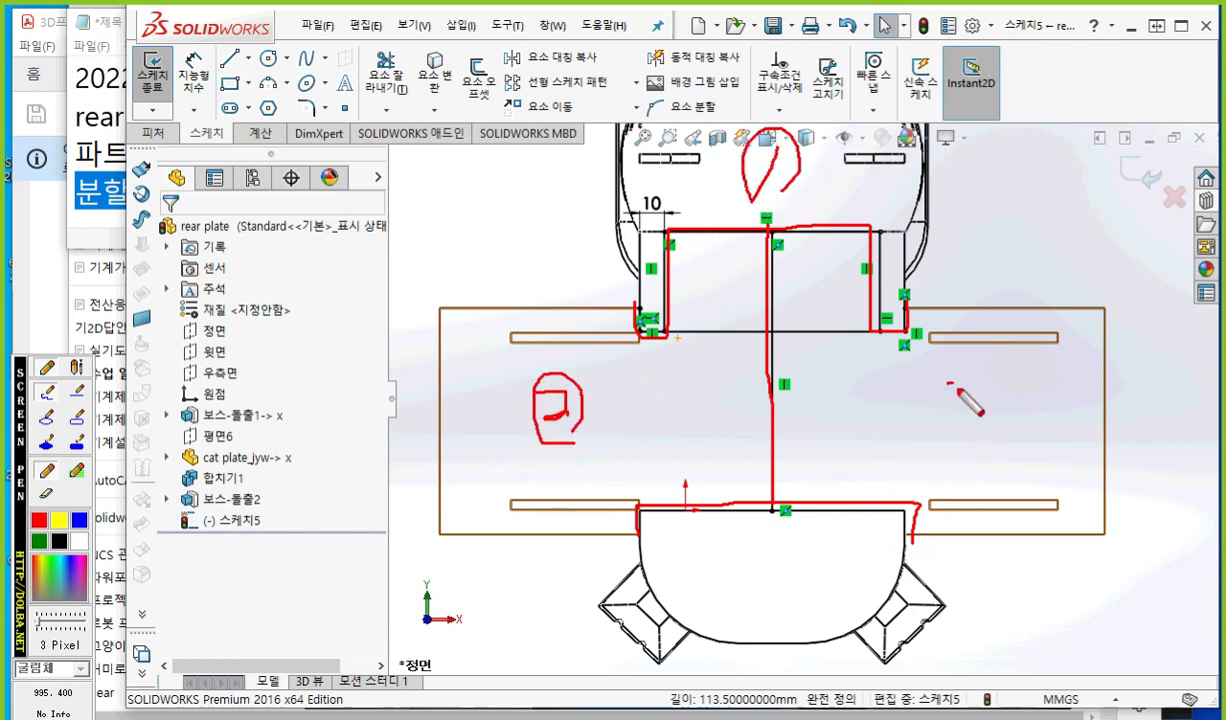
drag(942, 392, 948, 440)
drag(975, 378, 940, 446)
mouse_move(752, 559)
mouse_down()
mouse_move(741, 584)
mouse_move(781, 586)
mouse_up()
mouse_move(771, 551)
mouse_down()
mouse_move(753, 595)
mouse_move(782, 625)
mouse_up()
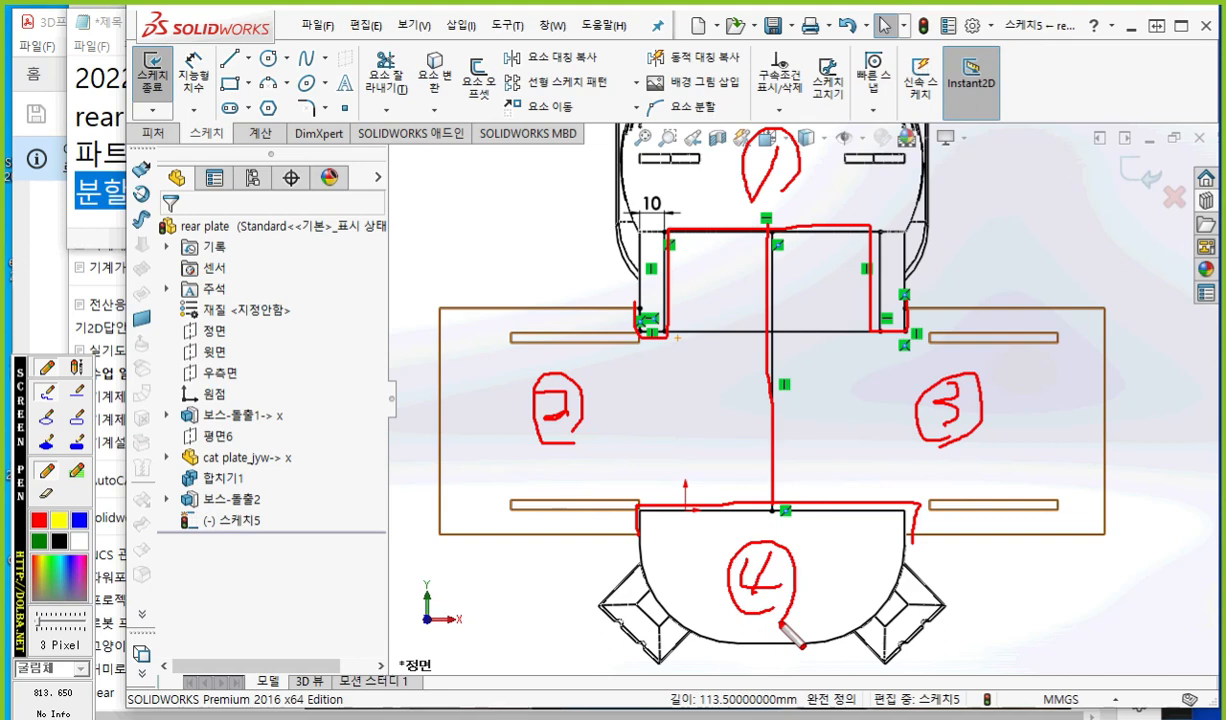
key(Escape)
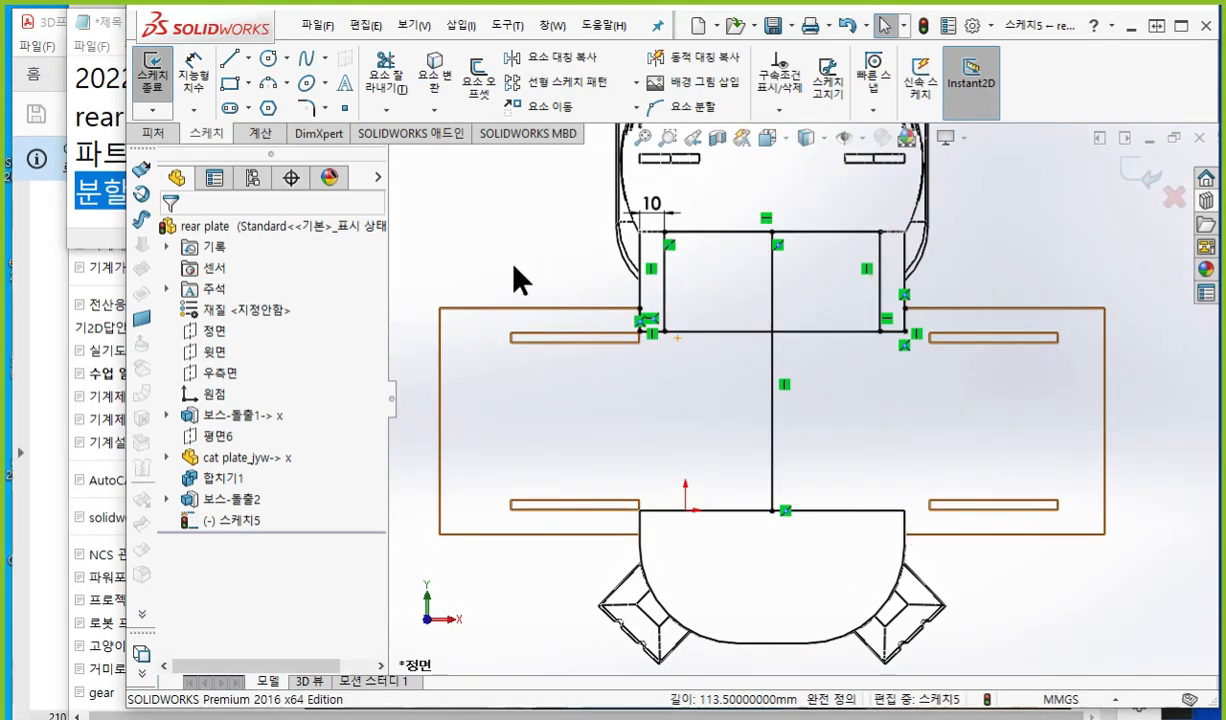
Step: Start the Line tool for the lower body's split and set the display style to shaded without edges
scroll(650, 510, down, 4)
right_drag(638, 567, 530, 565)
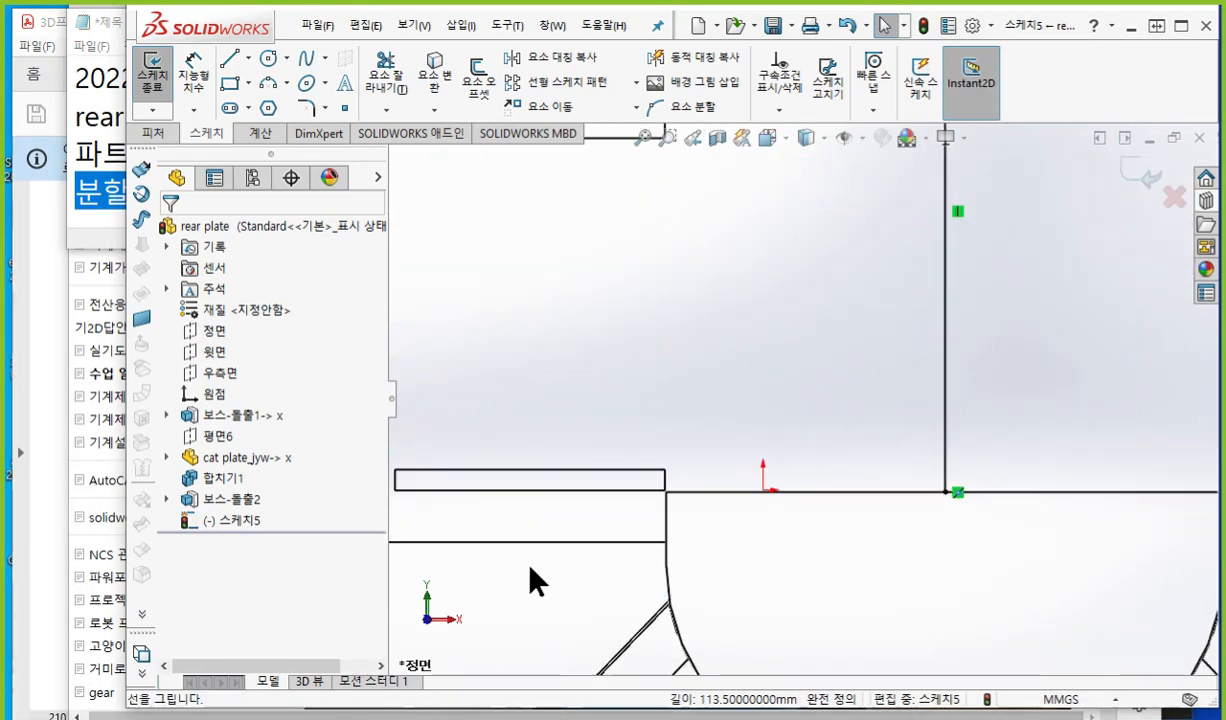
click(822, 137)
click(807, 193)
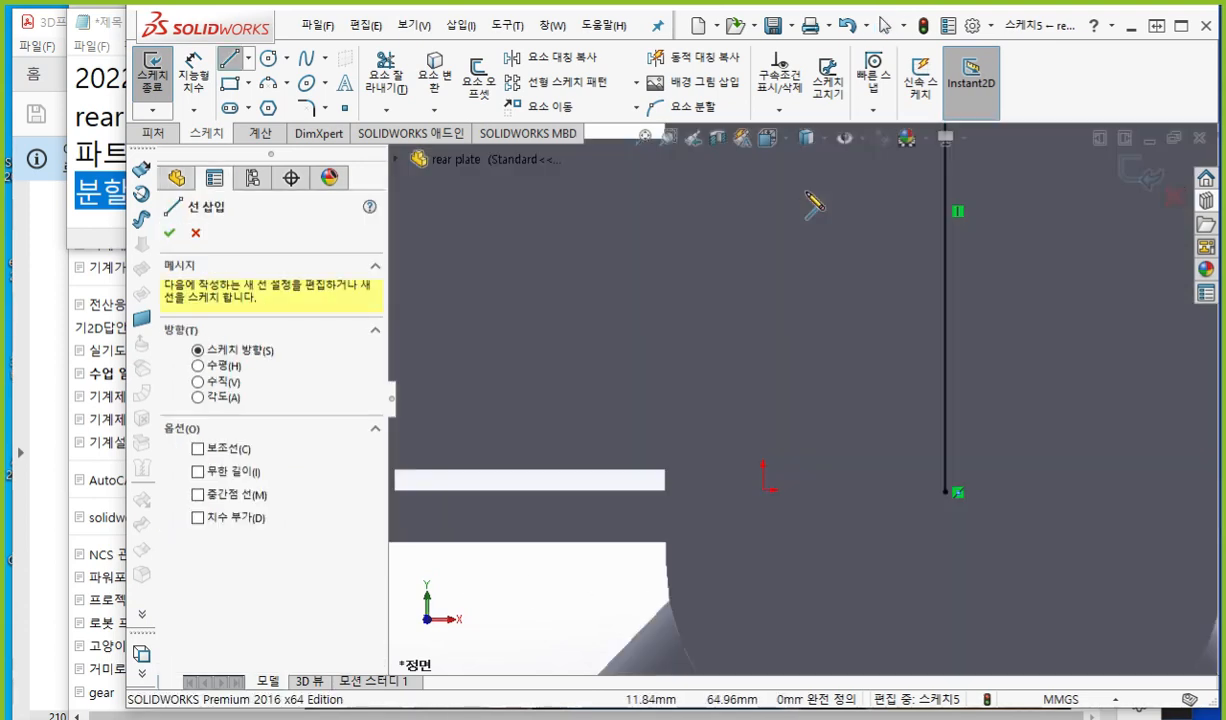
Step: Draw connected lines from the plate's lower-left body corner up to the middle line's end level, 107.5 mm across, and down to the lower-right corner
click(666, 542)
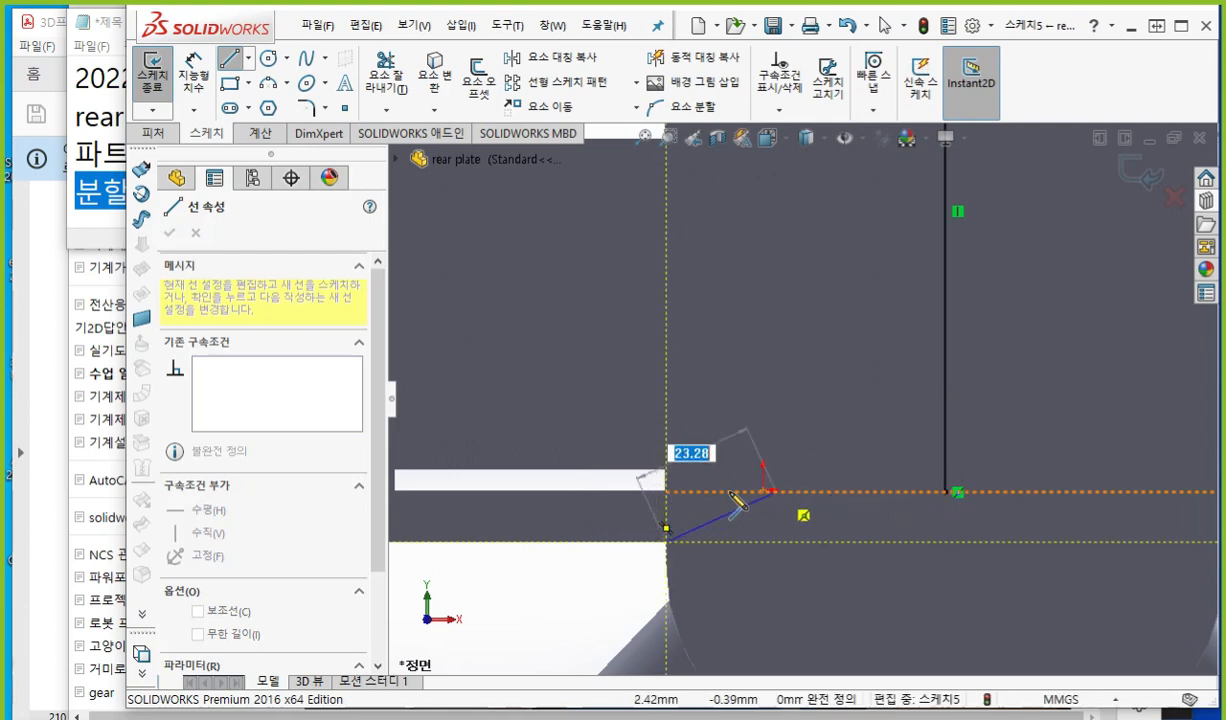
click(668, 491)
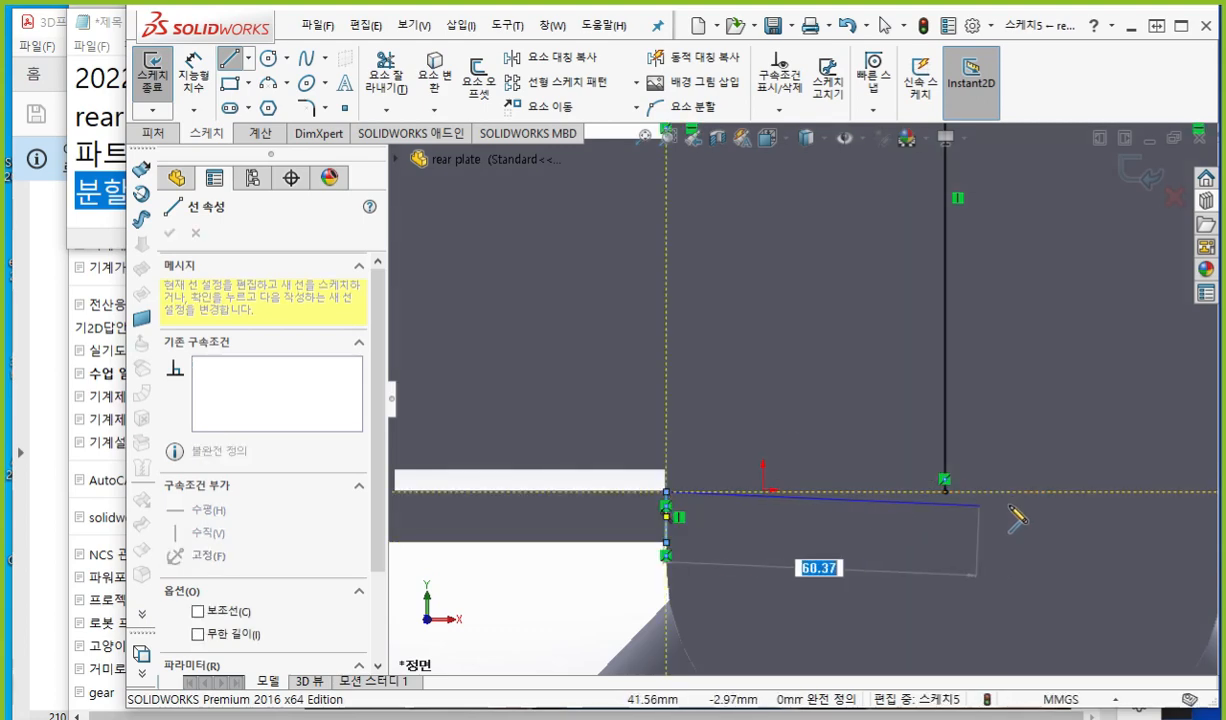
scroll(1000, 497, up, 1)
scroll(1000, 490, up, 2)
scroll(1114, 453, down, 3)
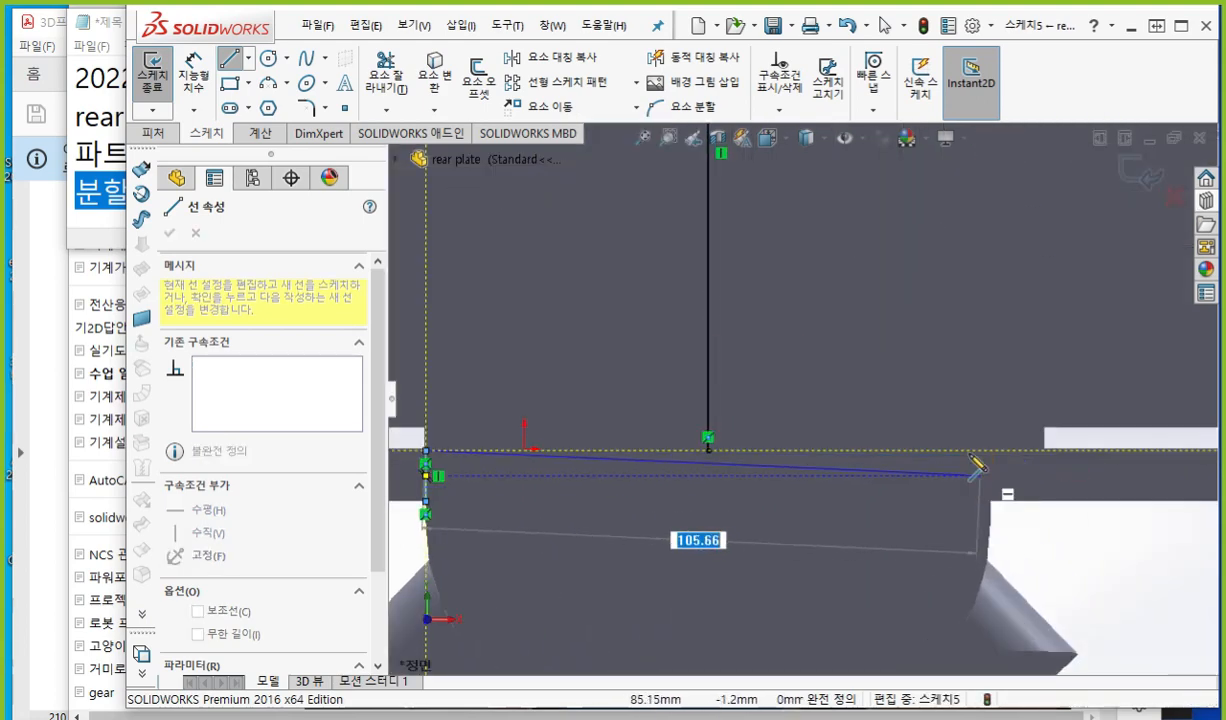
click(989, 451)
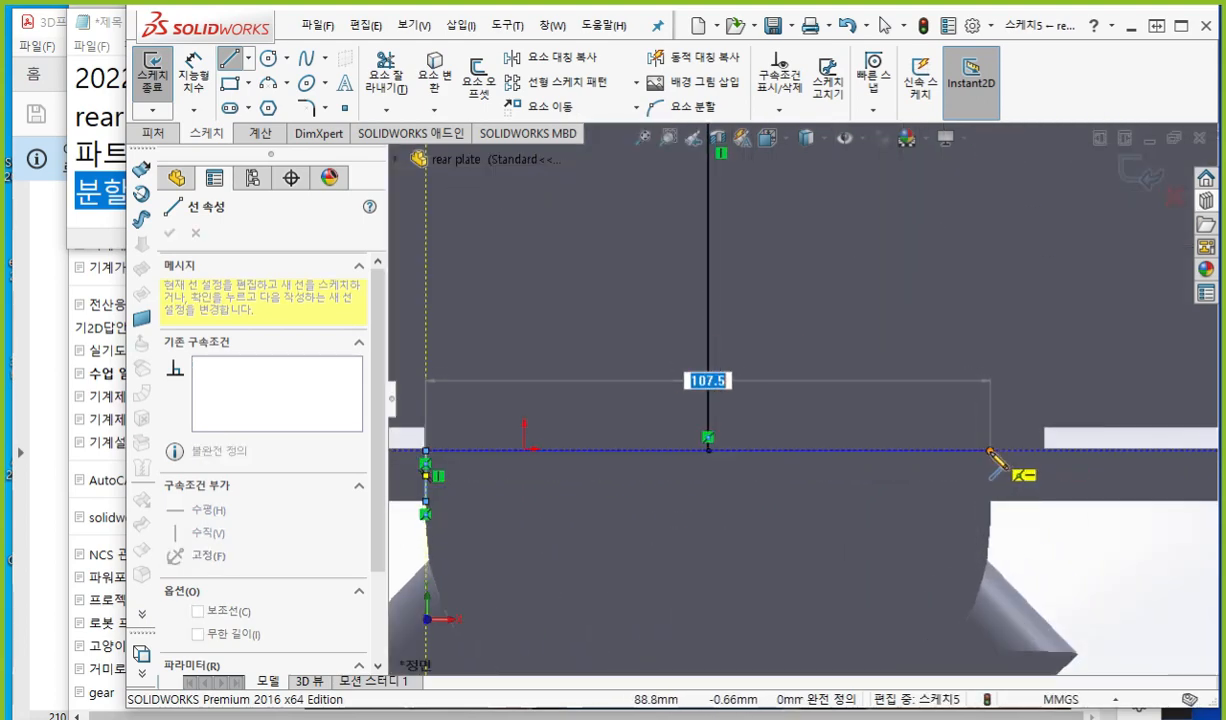
click(990, 501)
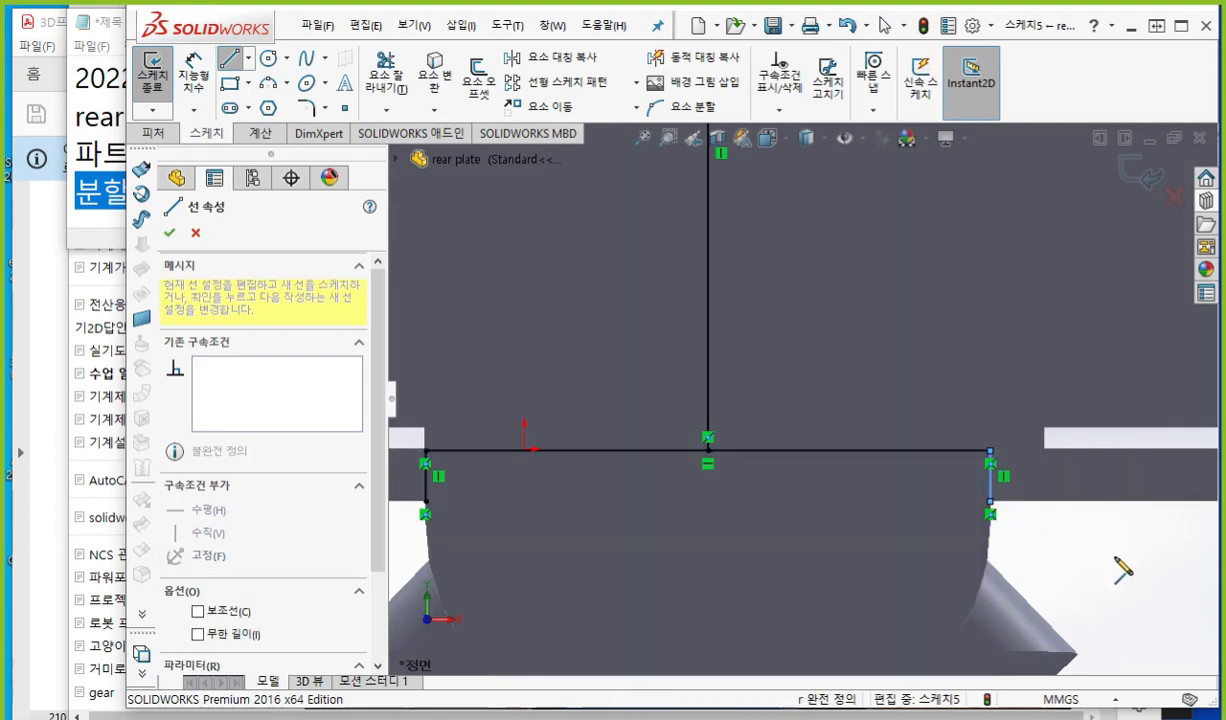
right_click(1010, 472)
click(1045, 493)
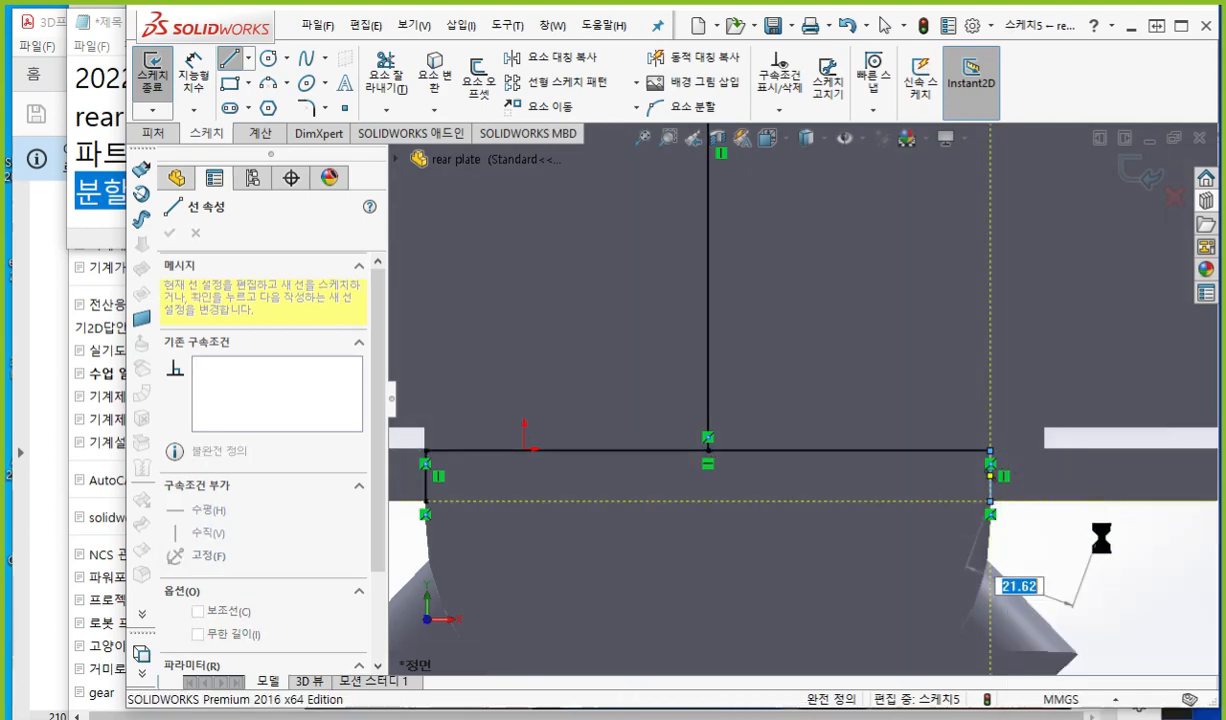
Step: Chain-select the lower splitting profile from its horizontal line to check the connected segments
ctrl+middle_drag(822, 577, 913, 504)
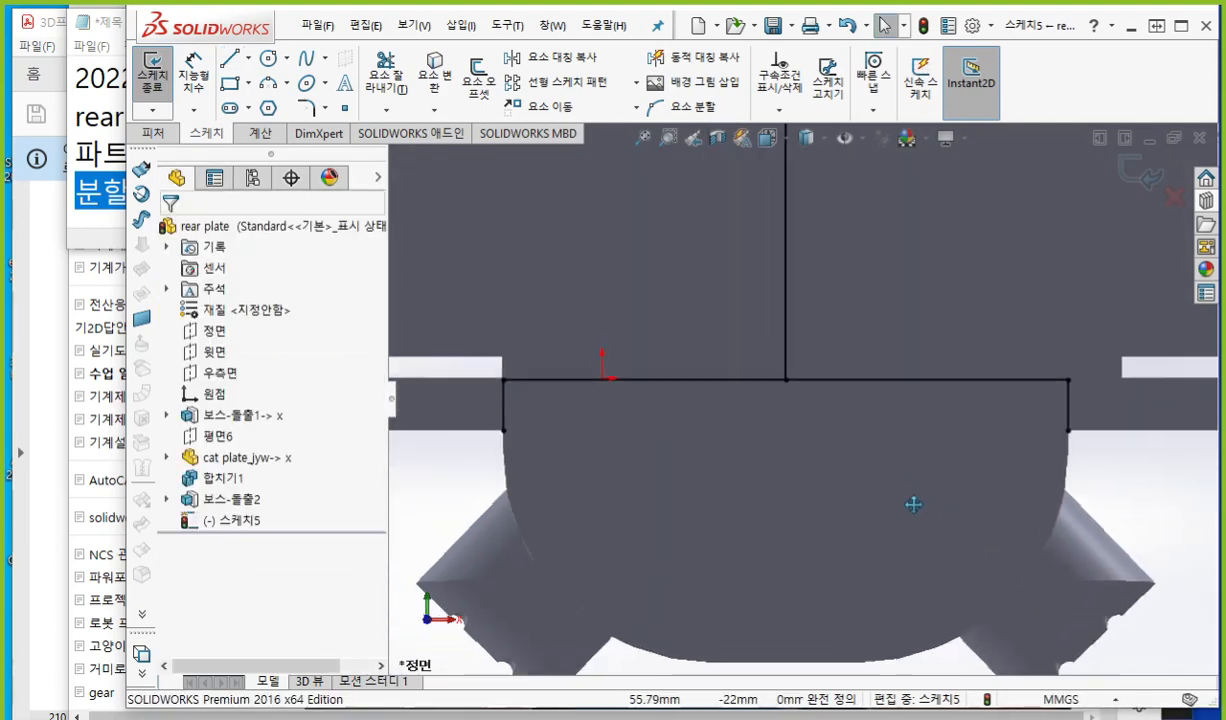
click(873, 378)
right_click(873, 378)
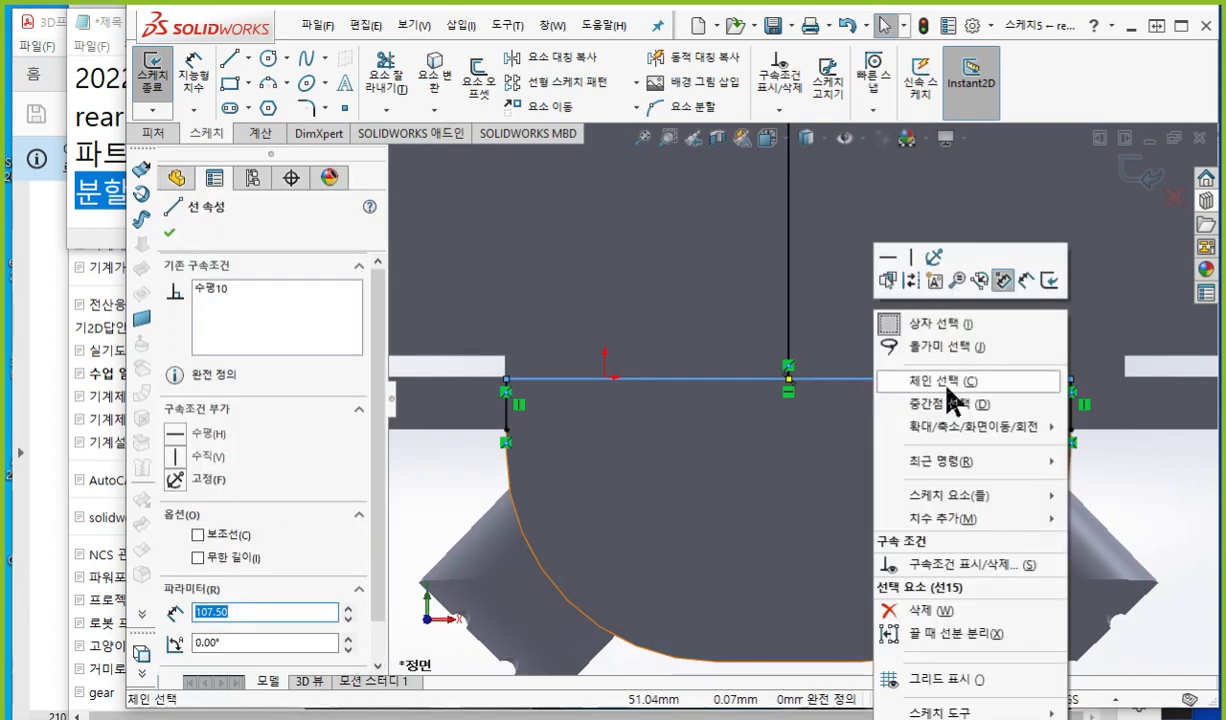
click(925, 380)
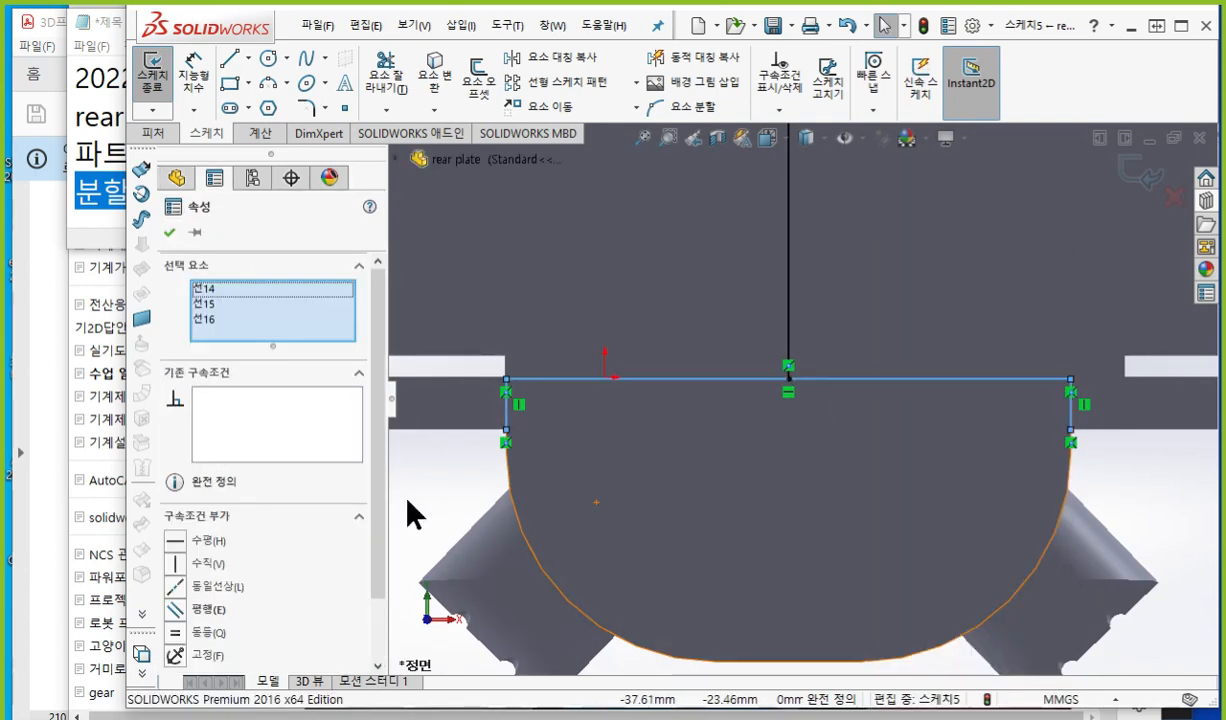
Step: Circle Convert Entities in red, trace the three lower splitting lines, and clear the markup
ctrl+middle_drag(424, 520, 438, 541)
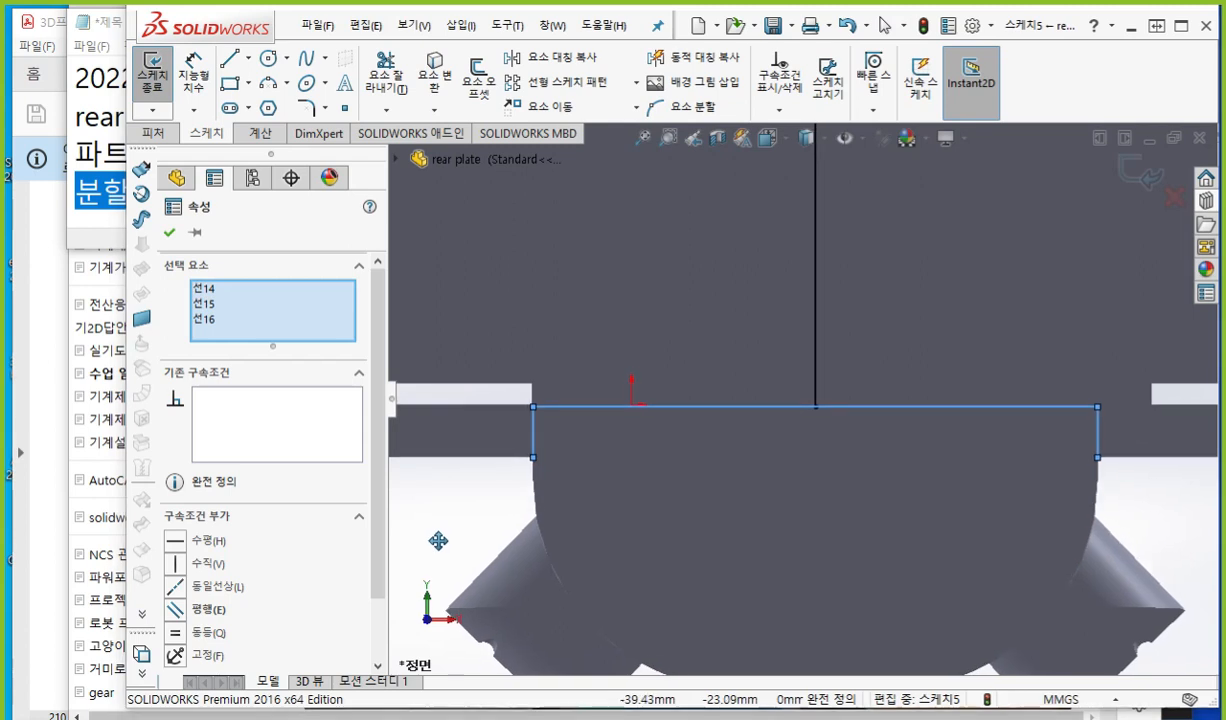
key(ctrl+F12)
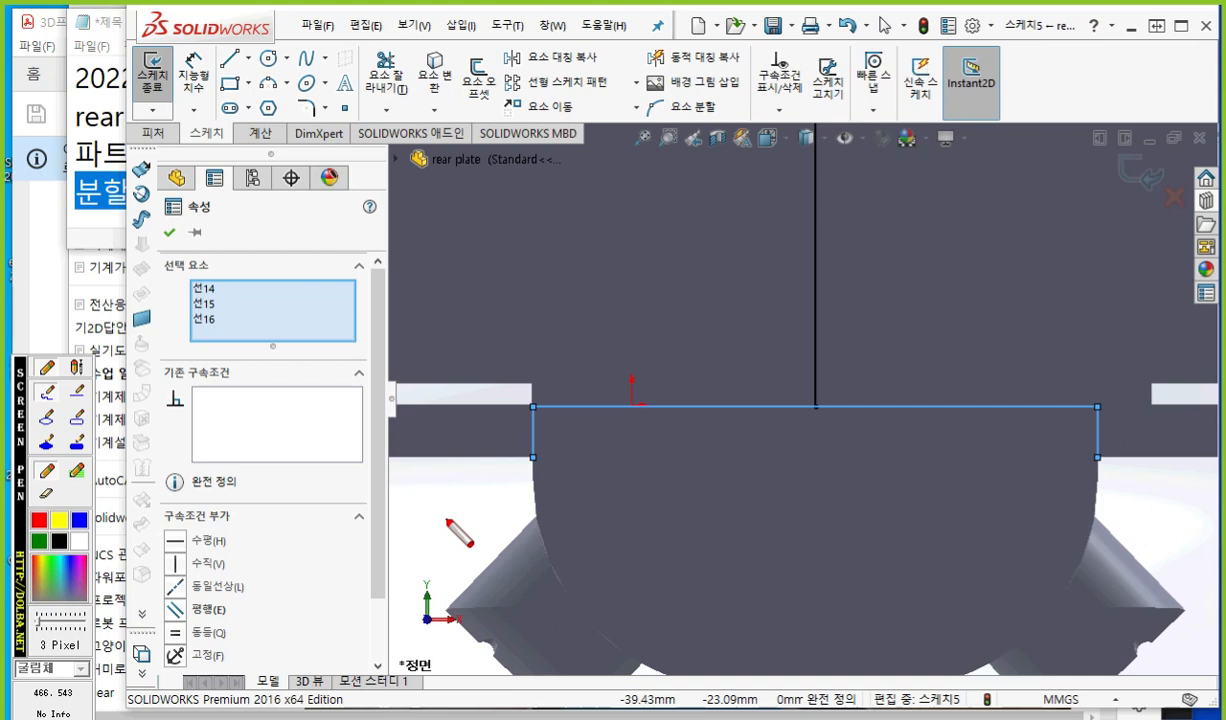
mouse_move(438, 92)
mouse_down()
mouse_move(408, 98)
mouse_move(455, 70)
mouse_up()
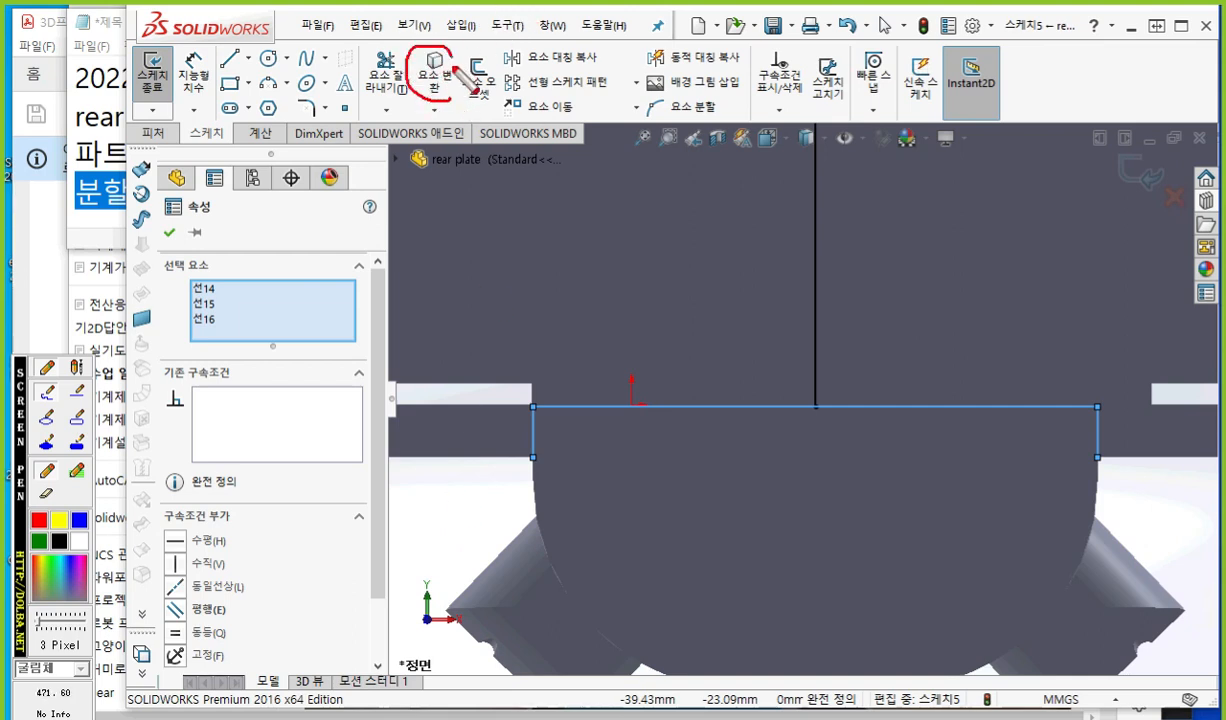
mouse_move(521, 407)
mouse_down()
mouse_move(521, 462)
mouse_move(577, 395)
mouse_move(1120, 388)
mouse_move(1105, 460)
mouse_up()
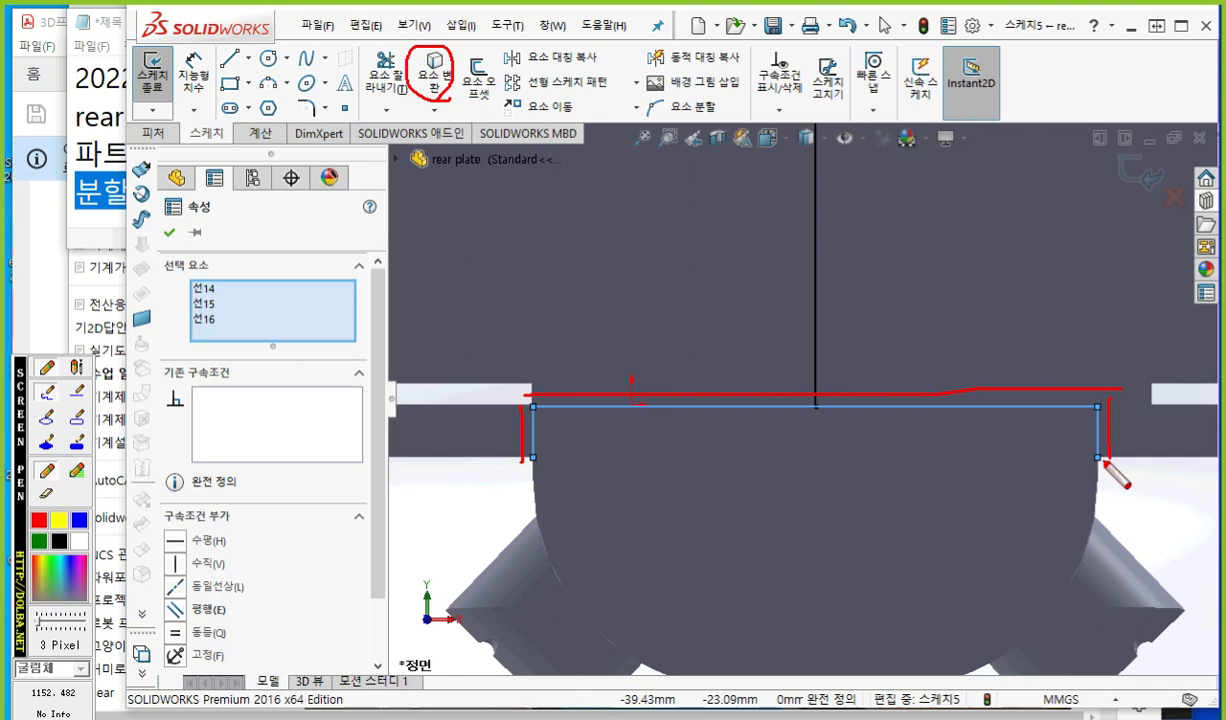
key(Escape)
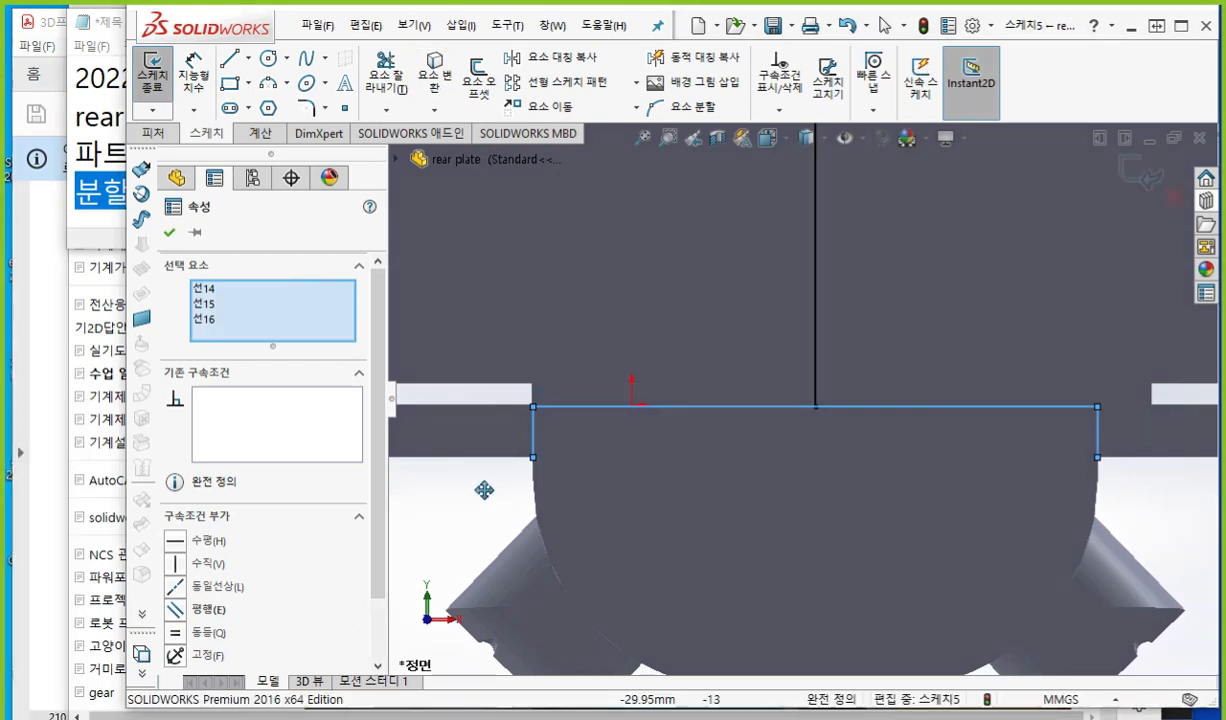
Step: Deselect the lower splitting profile and examine all the splitting lines on the rear plate in a tilted view
key(Escape)
scroll(680, 506, up, 5)
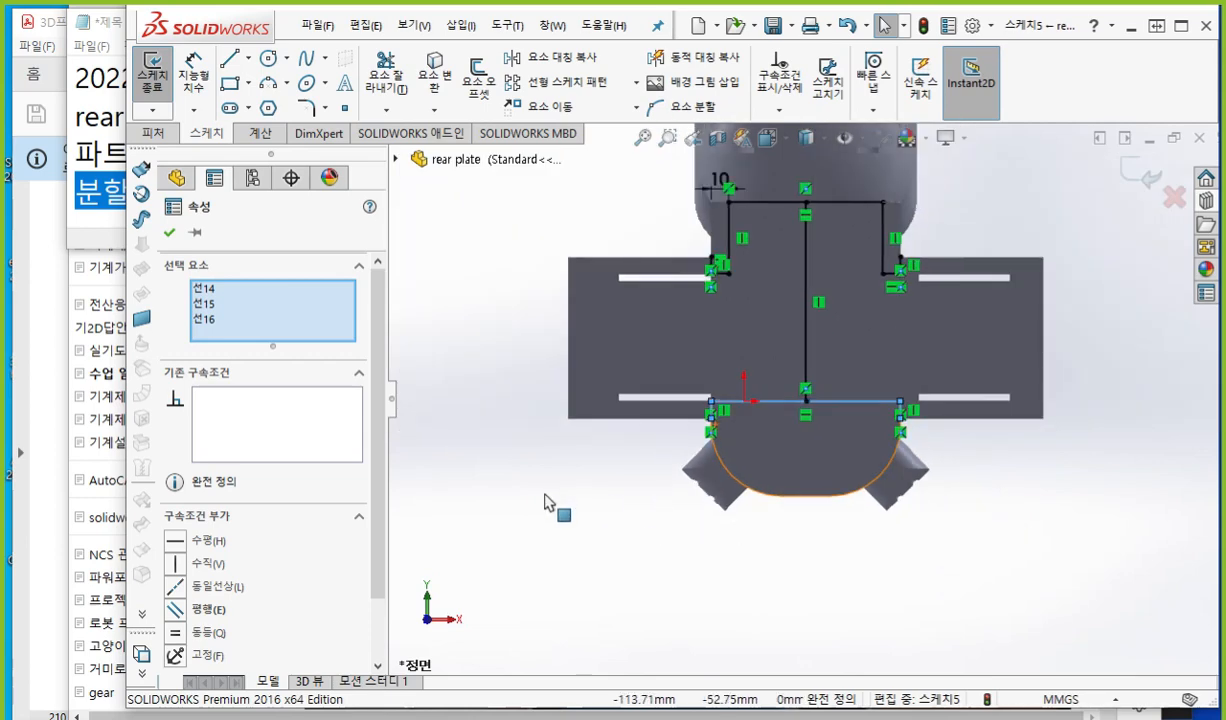
click(556, 504)
middle_drag(757, 547, 800, 420)
scroll(815, 507, down, 2)
mouse_move(816, 505)
middle_down()
mouse_move(805, 462)
mouse_move(786, 467)
mouse_move(791, 482)
mouse_move(748, 452)
mouse_move(771, 456)
middle_up()
scroll(748, 453, up, 1)
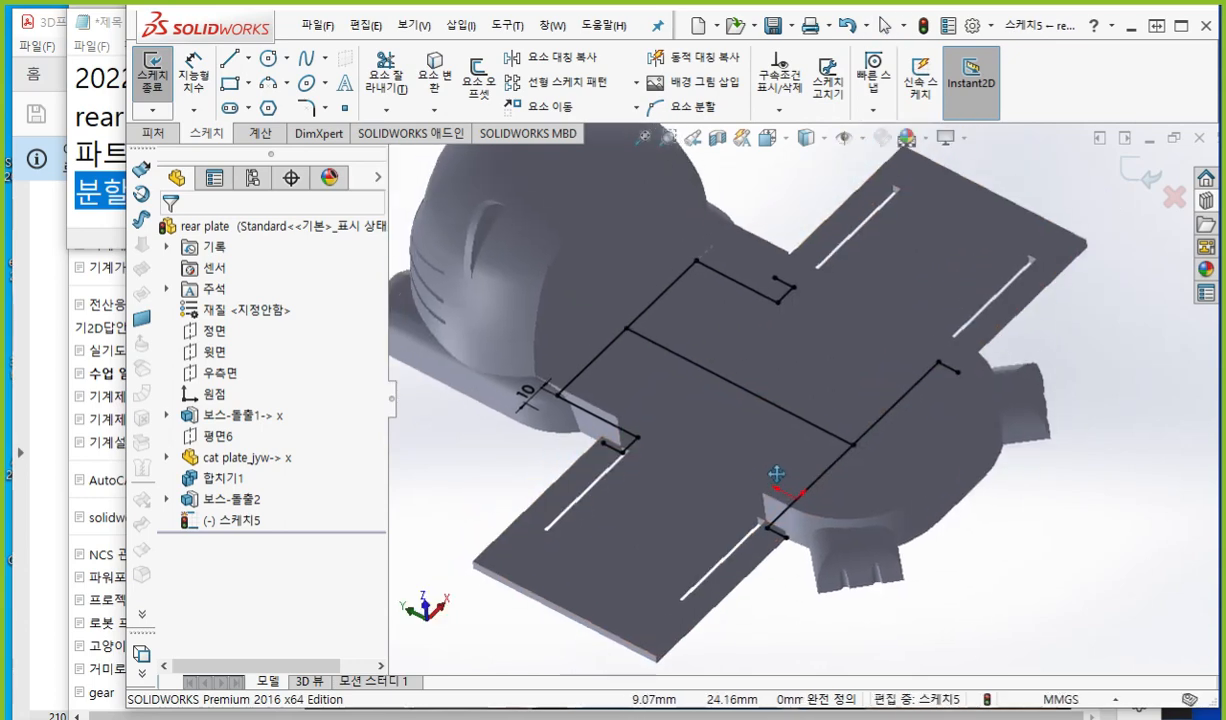
Step: Point out the Extruded Surface command with a red circle and arrow, and clear the markup
key(F2)
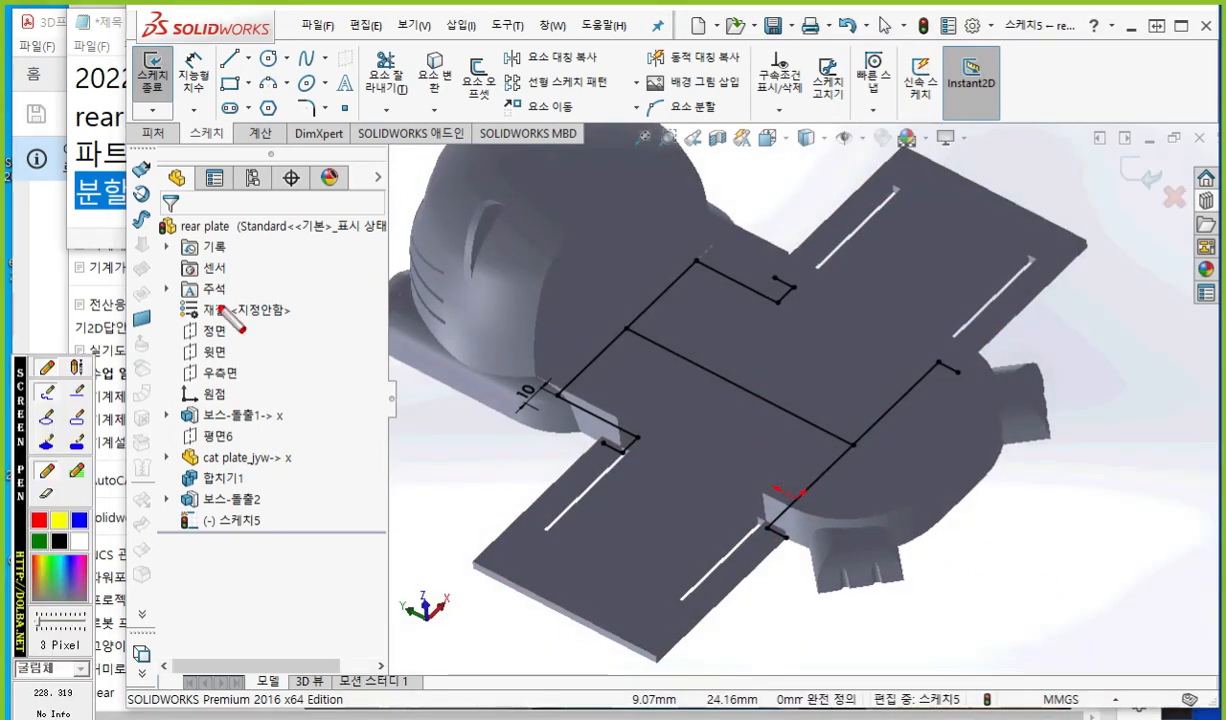
mouse_move(163, 196)
mouse_down()
mouse_move(122, 152)
mouse_move(296, 268)
mouse_up()
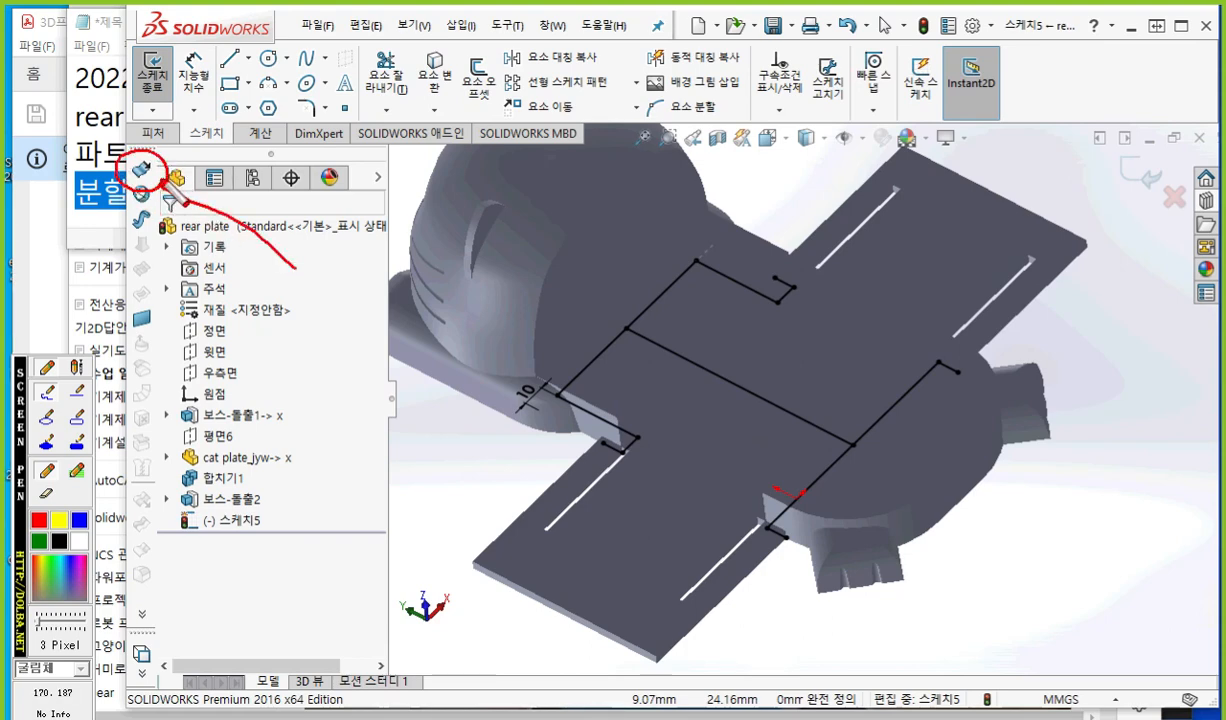
drag(162, 185, 245, 186)
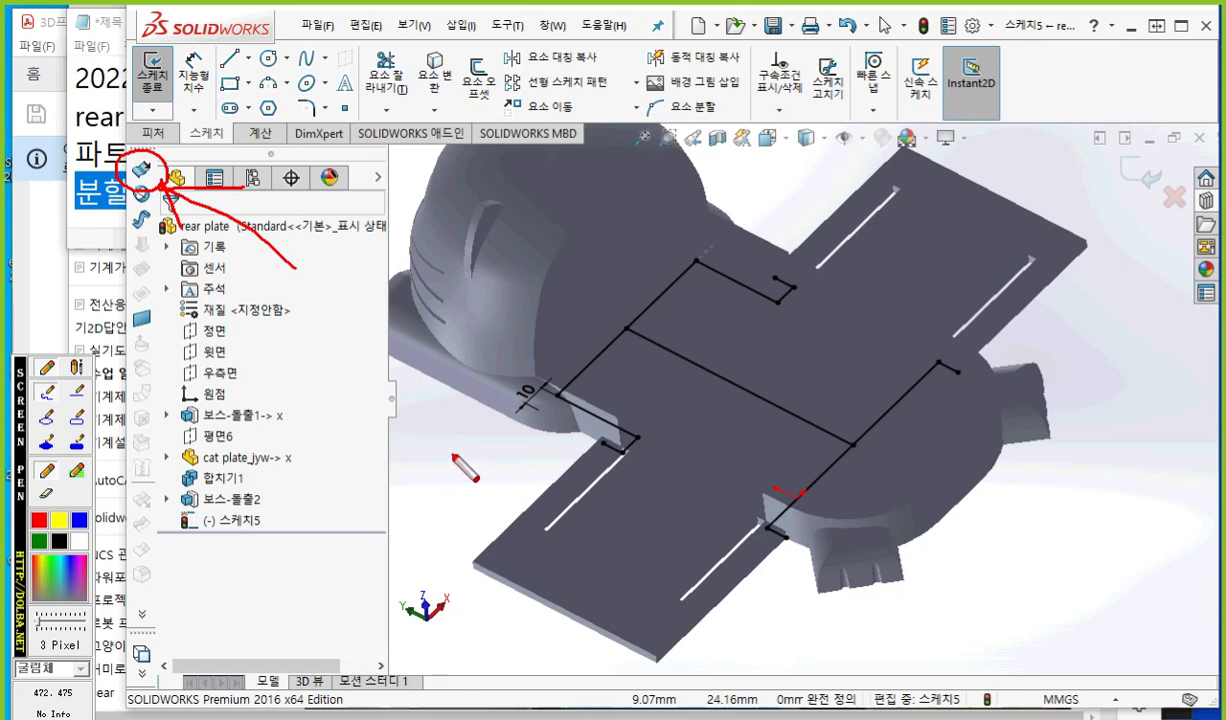
key(Escape)
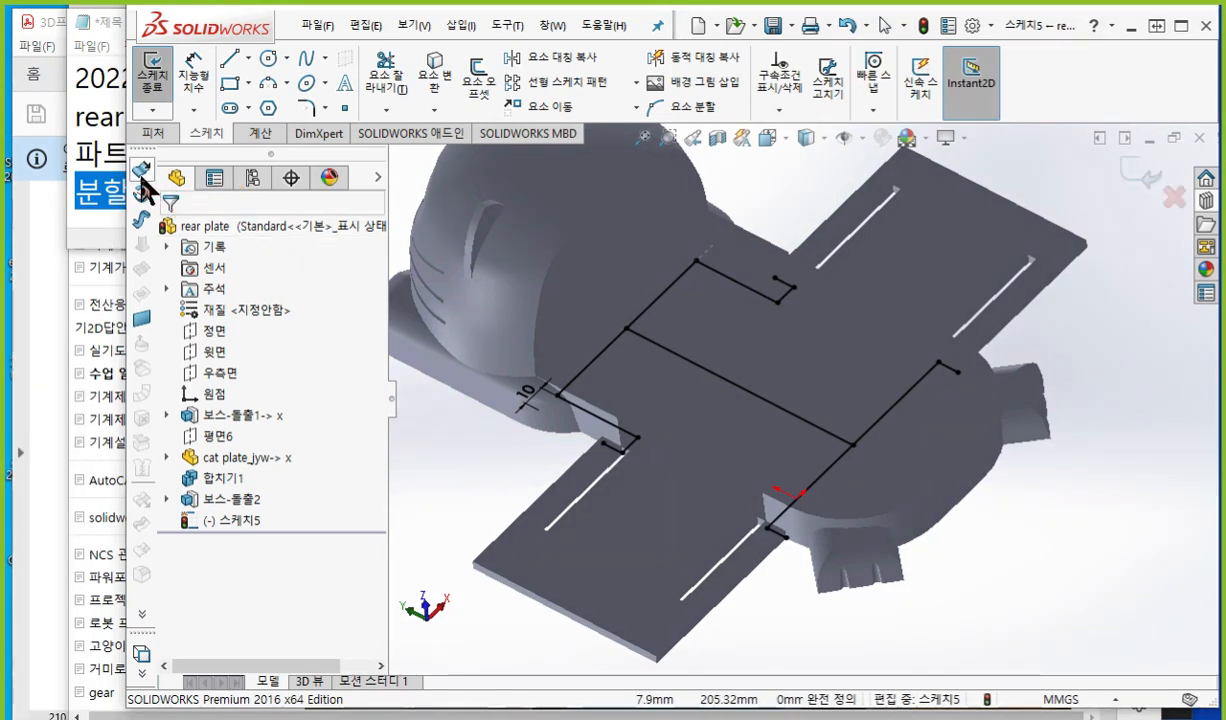
Step: Mark the upward direction in red and extrude the splitting lines as surfaces, with direction 1 set to 110 mm
click(143, 176)
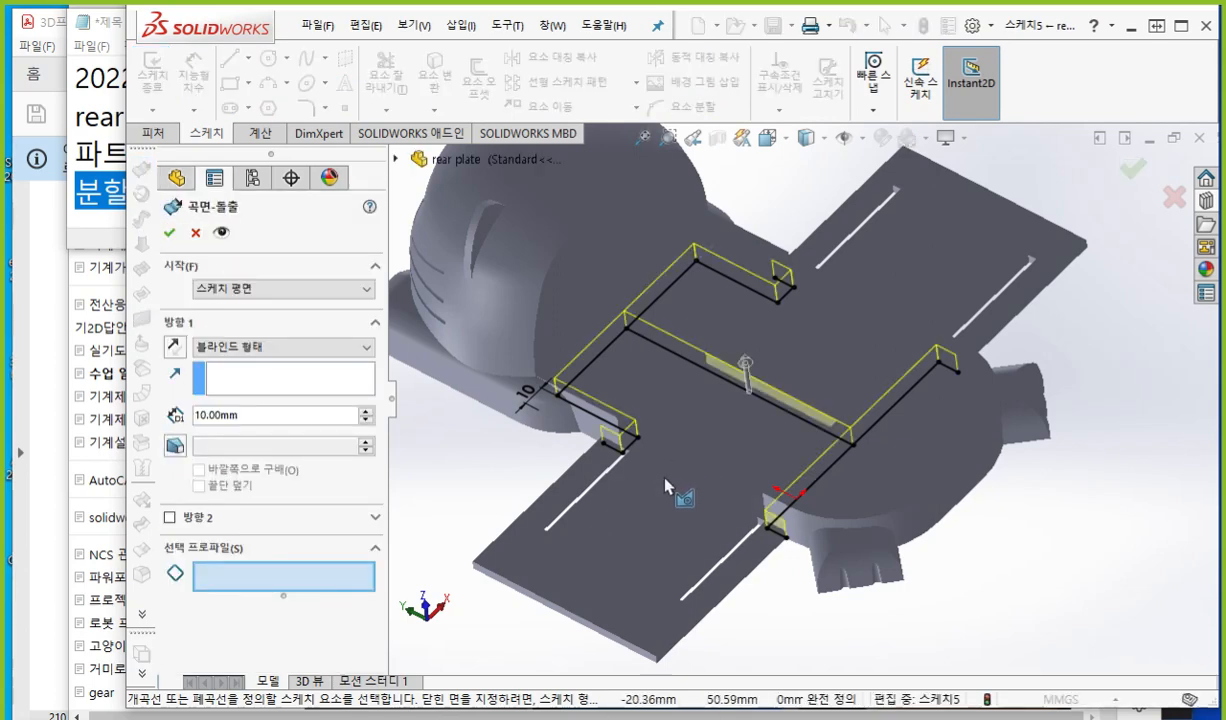
middle_drag(640, 465, 694, 413)
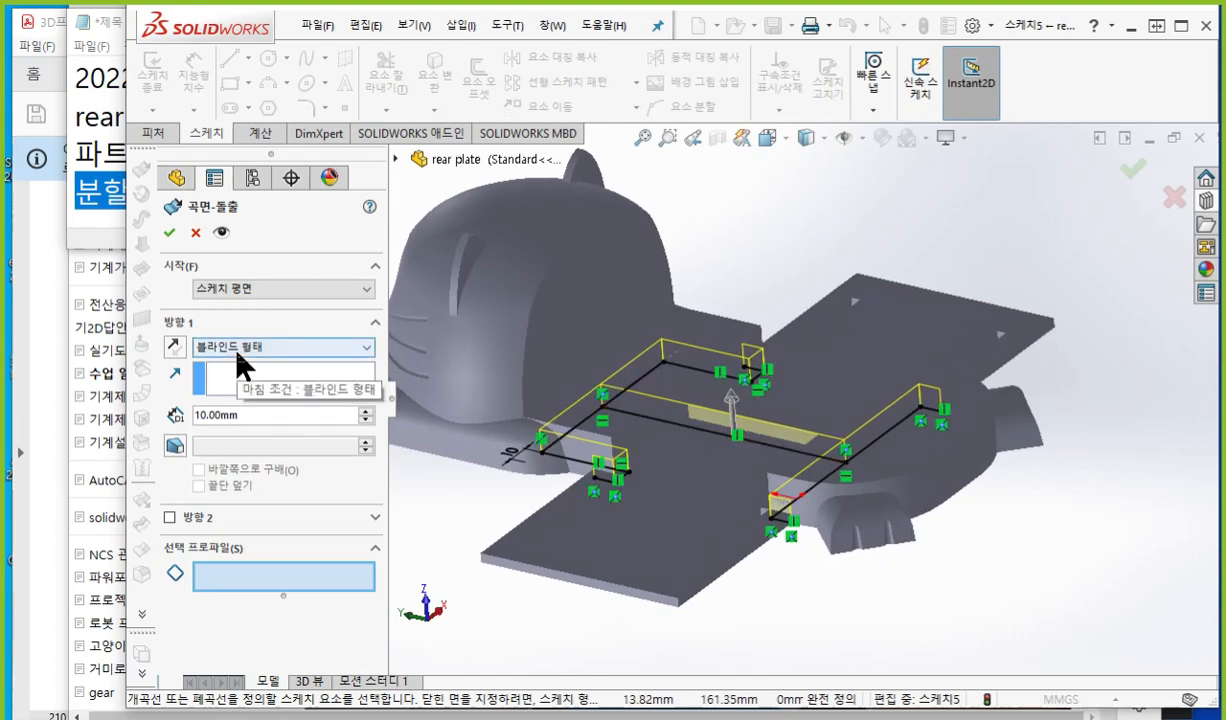
key(F12)
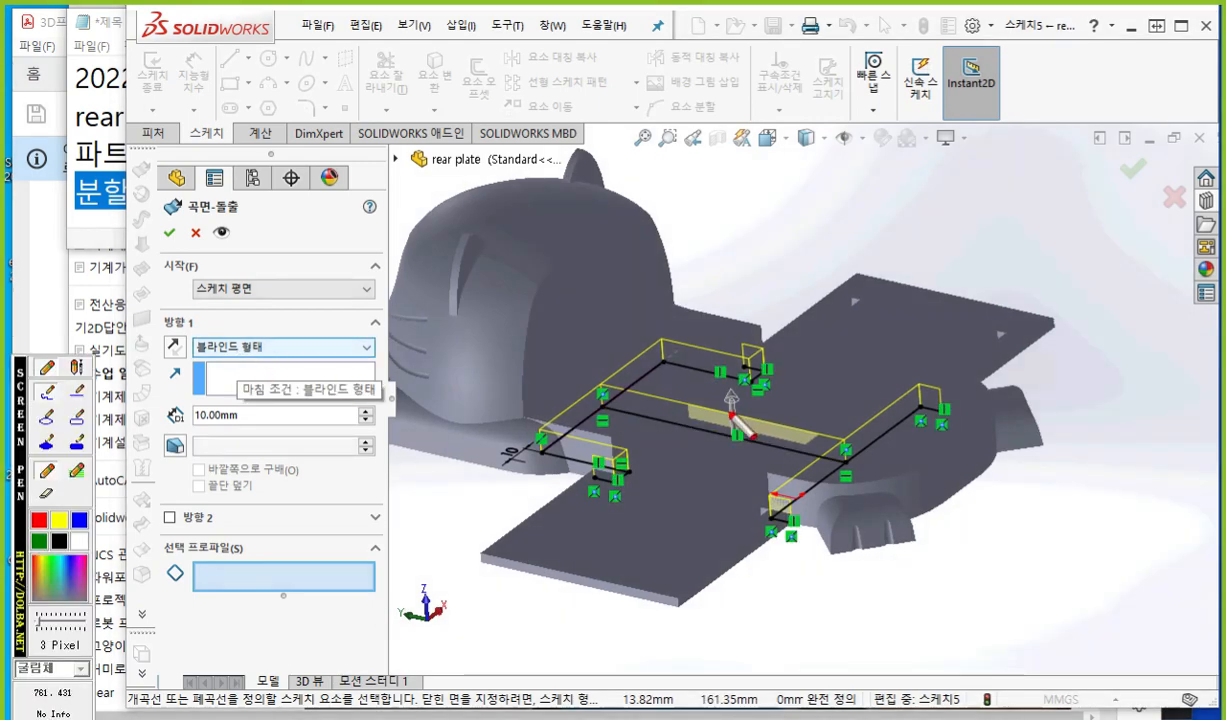
mouse_move(603, 388)
mouse_down()
mouse_move(592, 190)
mouse_move(606, 168)
mouse_move(630, 225)
mouse_up()
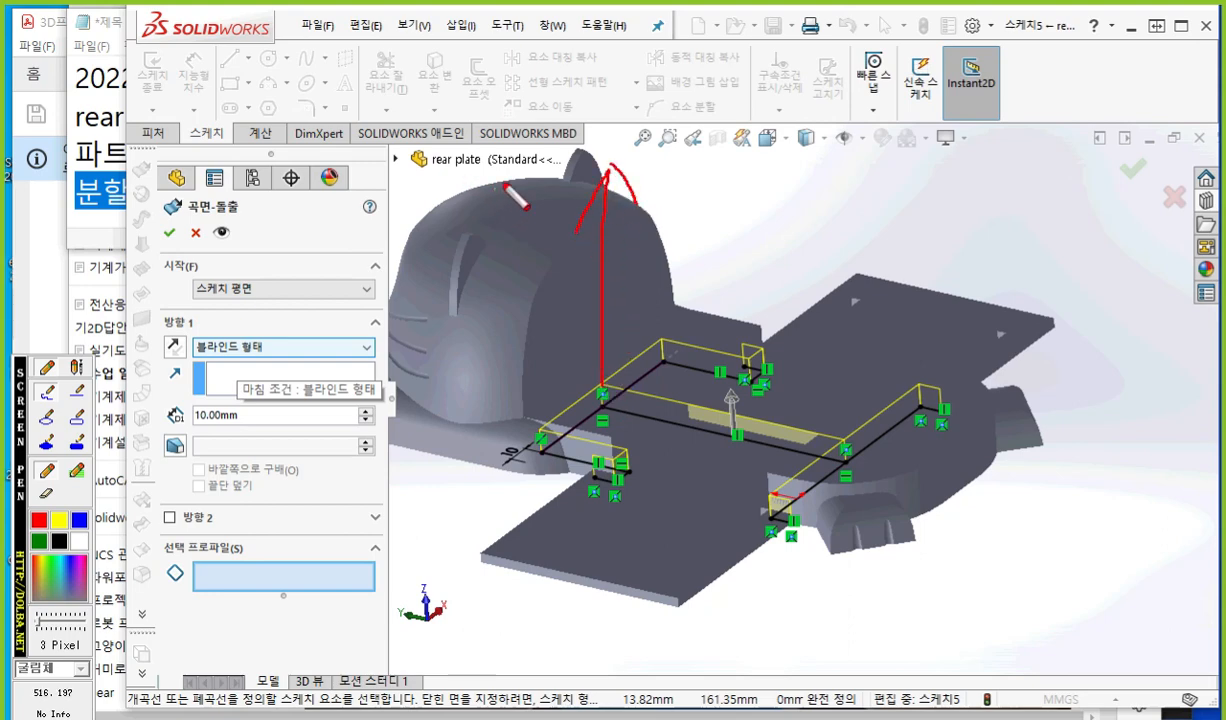
drag(492, 187, 670, 121)
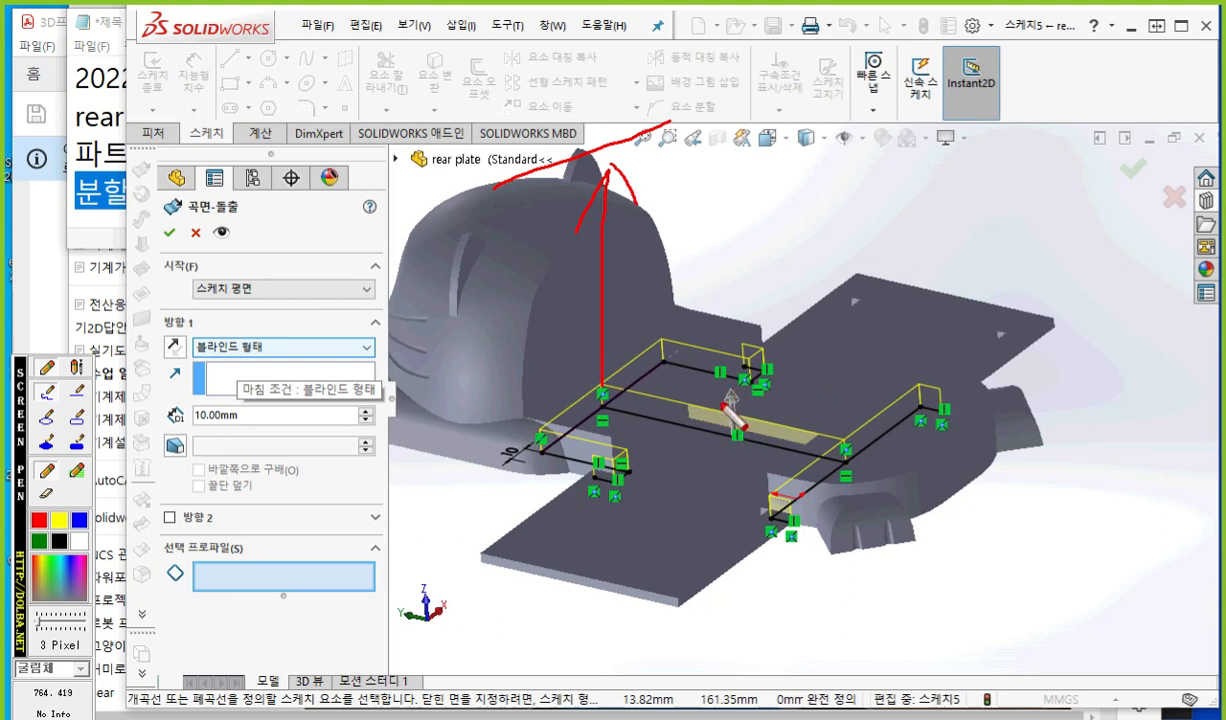
key(Escape)
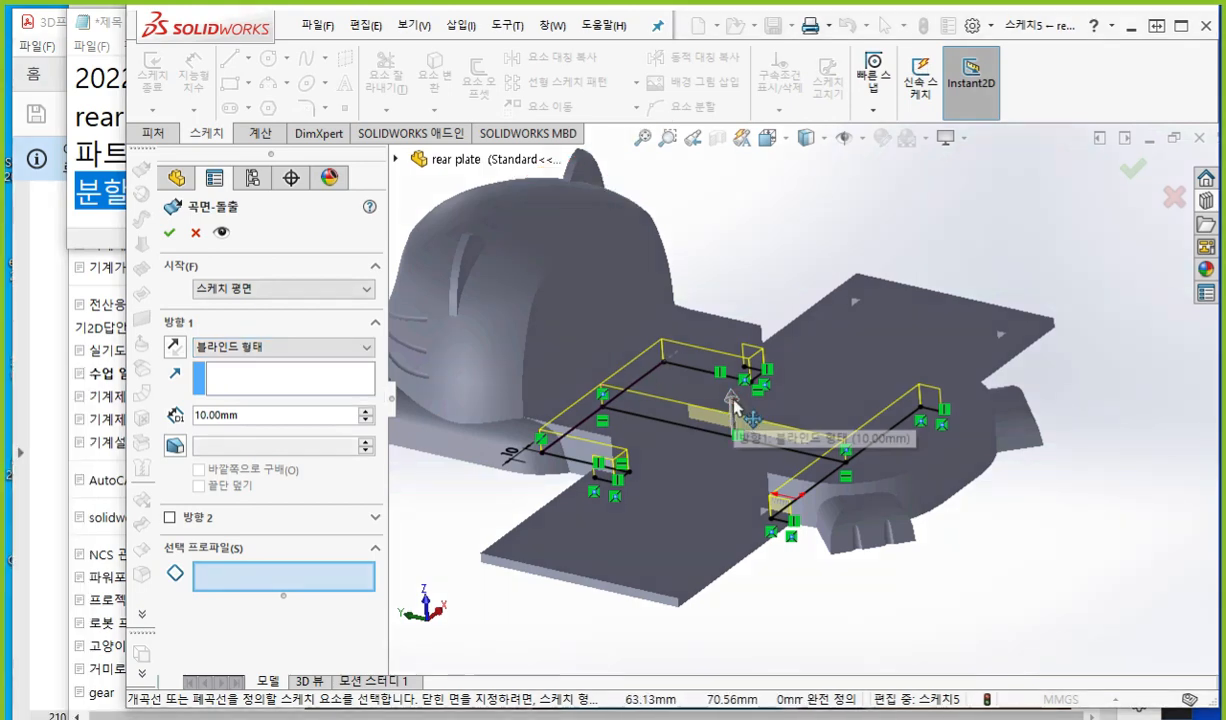
drag(733, 403, 741, 165)
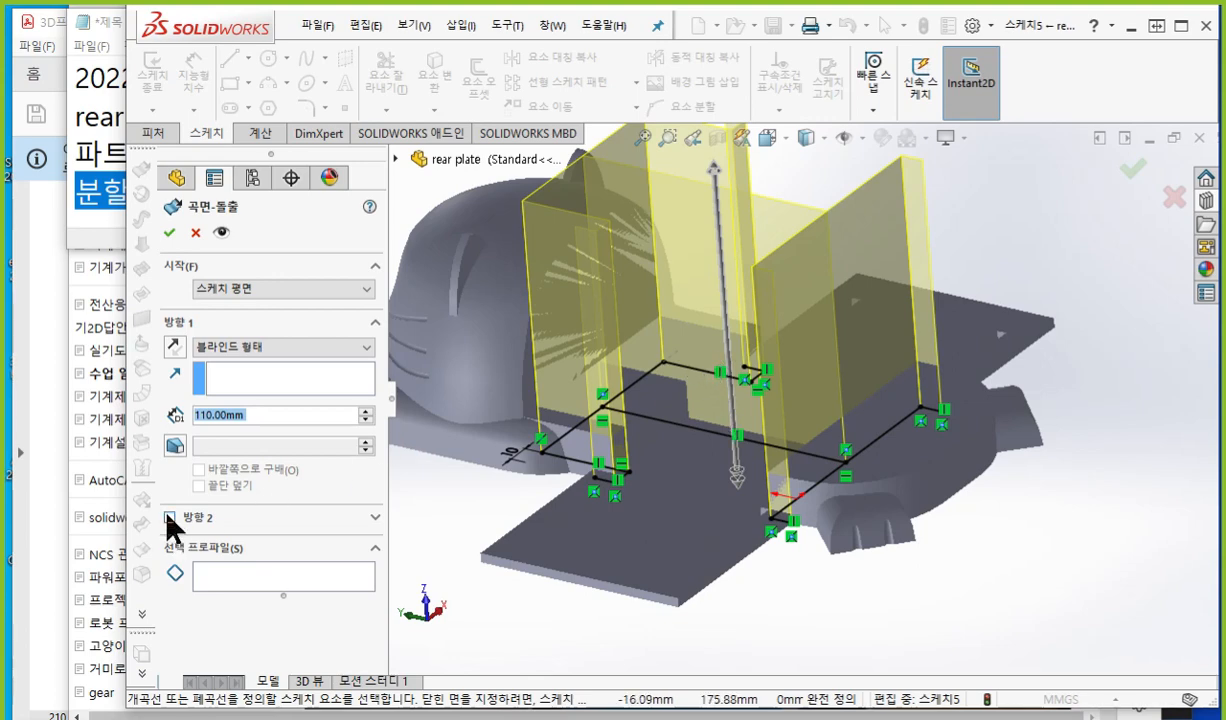
Step: Enable direction 2 with a depth of 52 mm below the plate and finish the surface extrusion
click(169, 517)
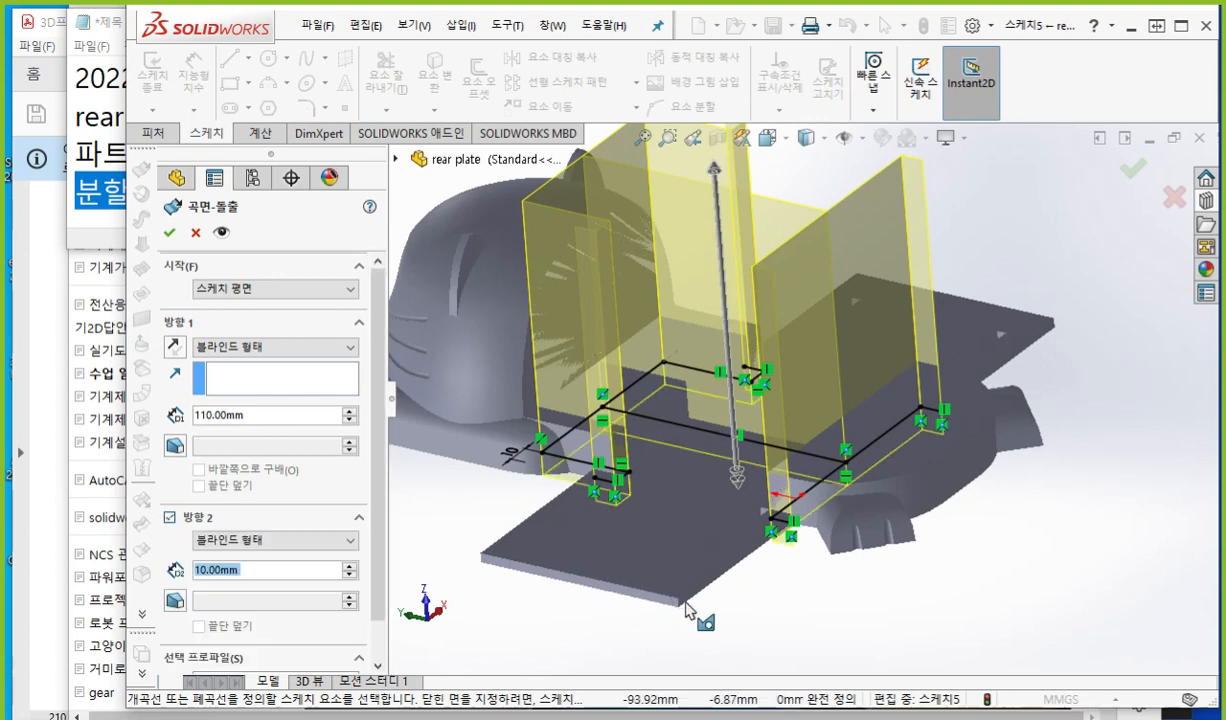
middle_drag(686, 608, 808, 550)
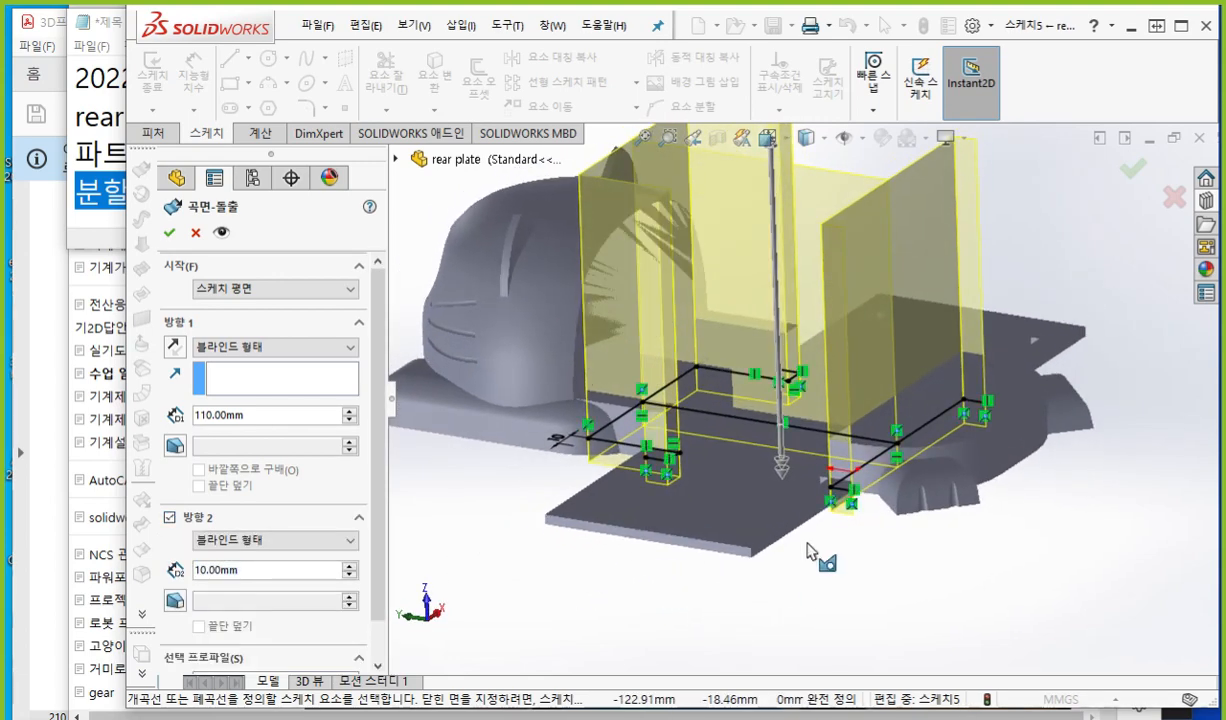
key(F12)
mouse_move(758, 452)
mouse_down()
mouse_move(802, 448)
mouse_move(790, 479)
mouse_move(804, 459)
mouse_up()
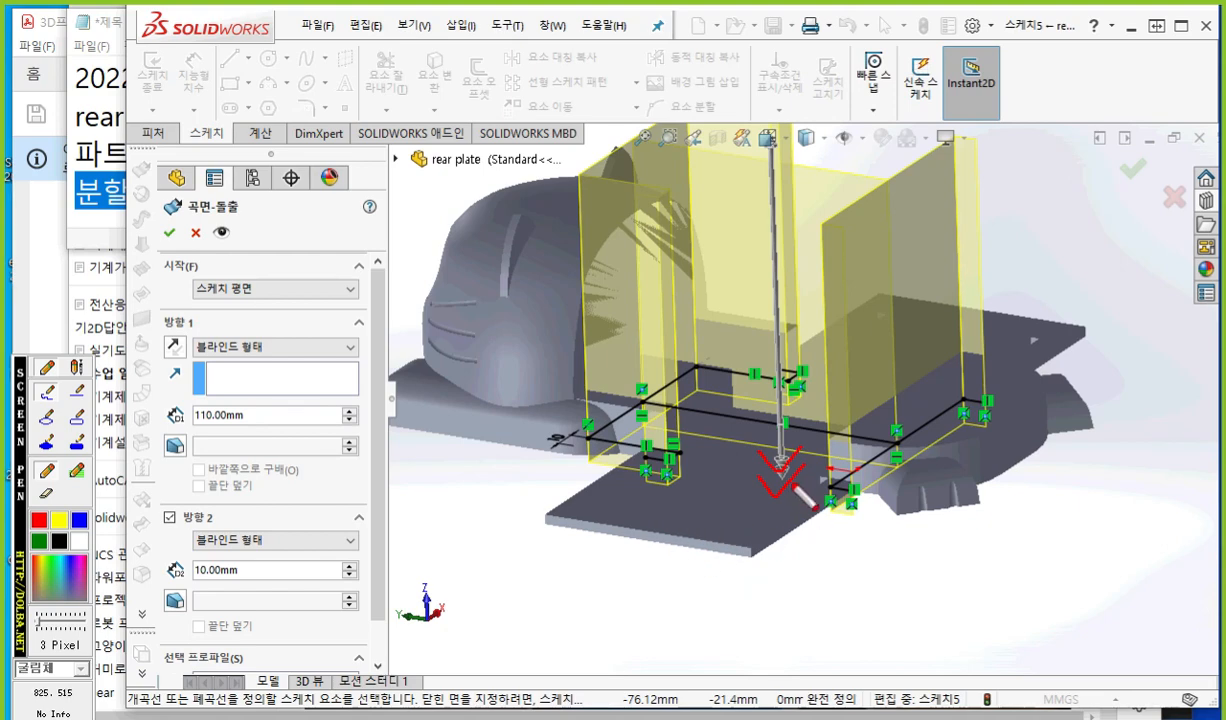
key(Escape)
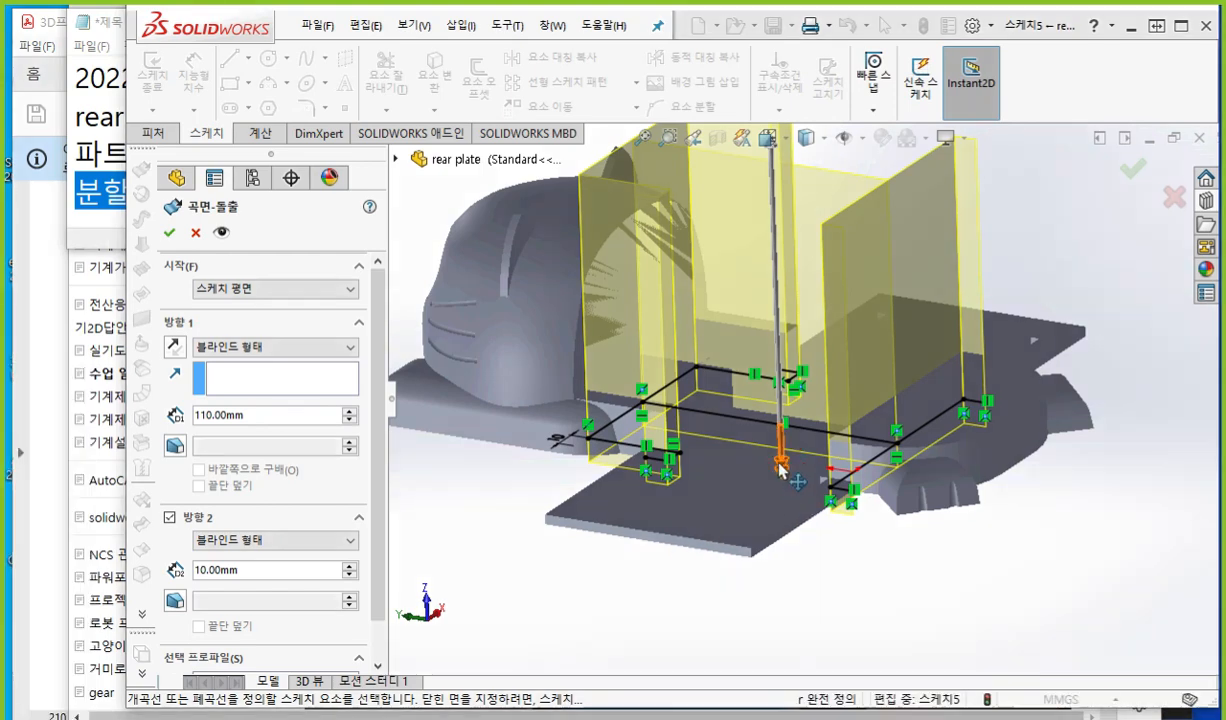
drag(783, 470, 709, 617)
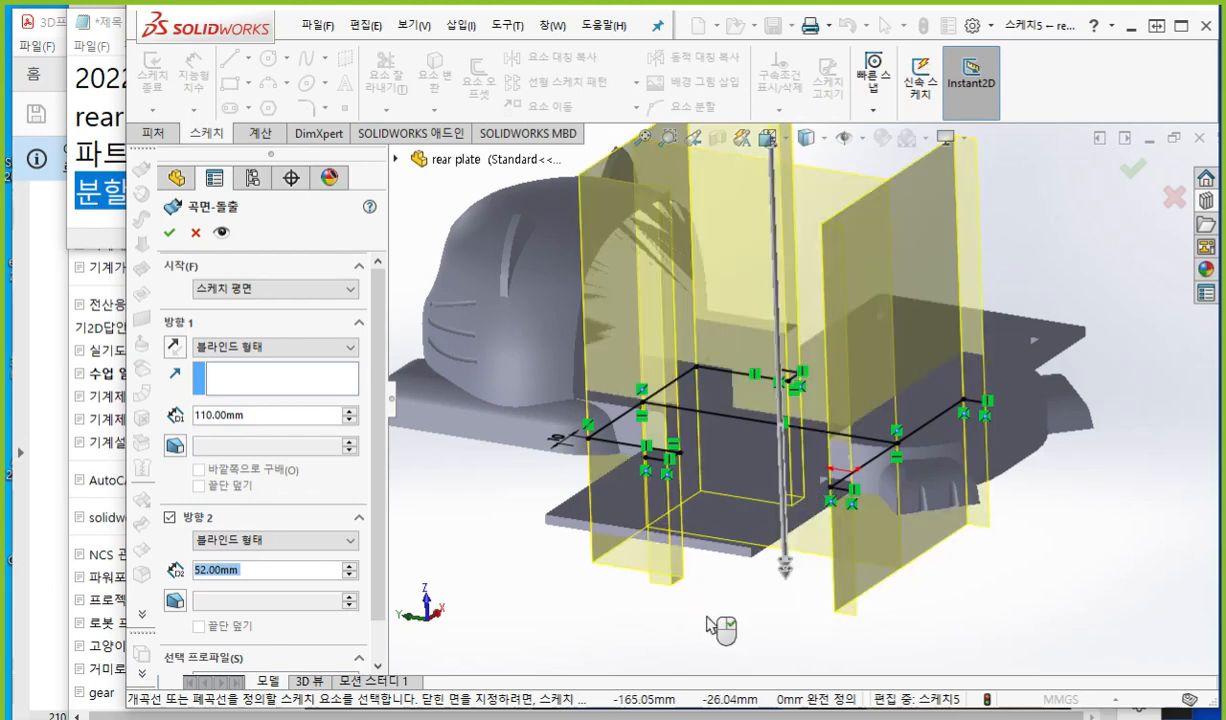
mouse_move(722, 624)
middle_down()
mouse_move(706, 586)
mouse_move(745, 564)
middle_up()
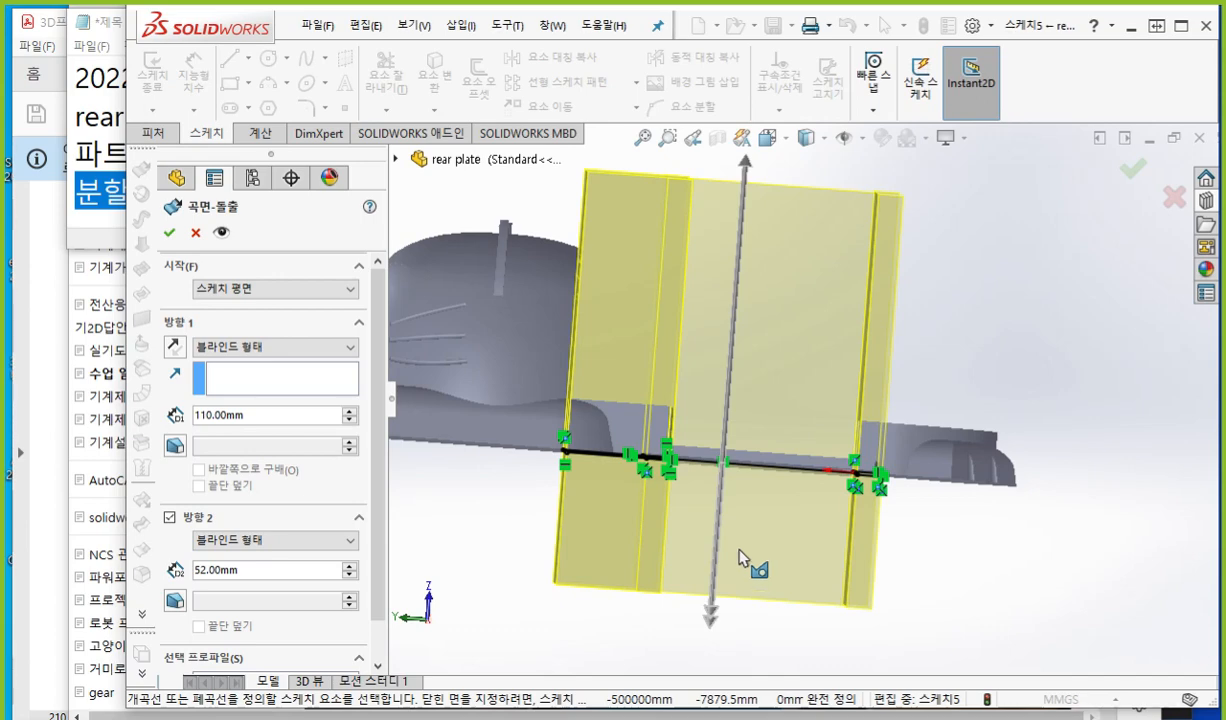
click(169, 232)
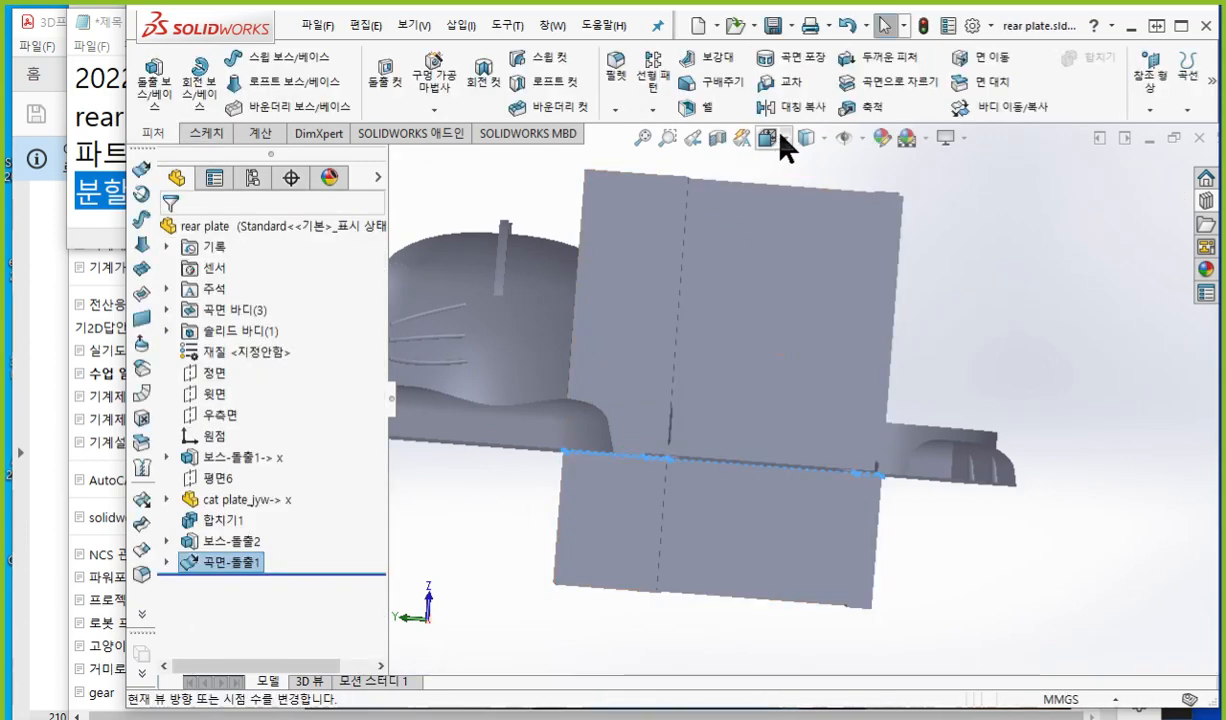
Step: Set the display style to shaded with edges and show the model in isometric view
click(810, 139)
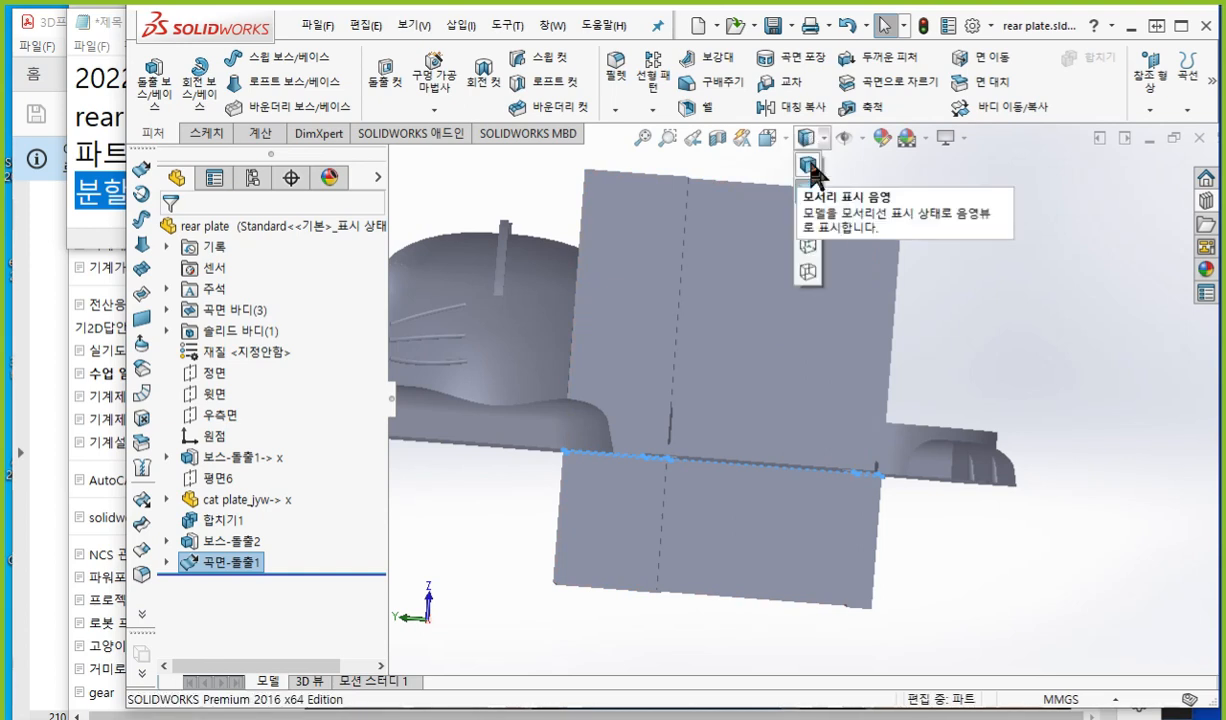
click(808, 165)
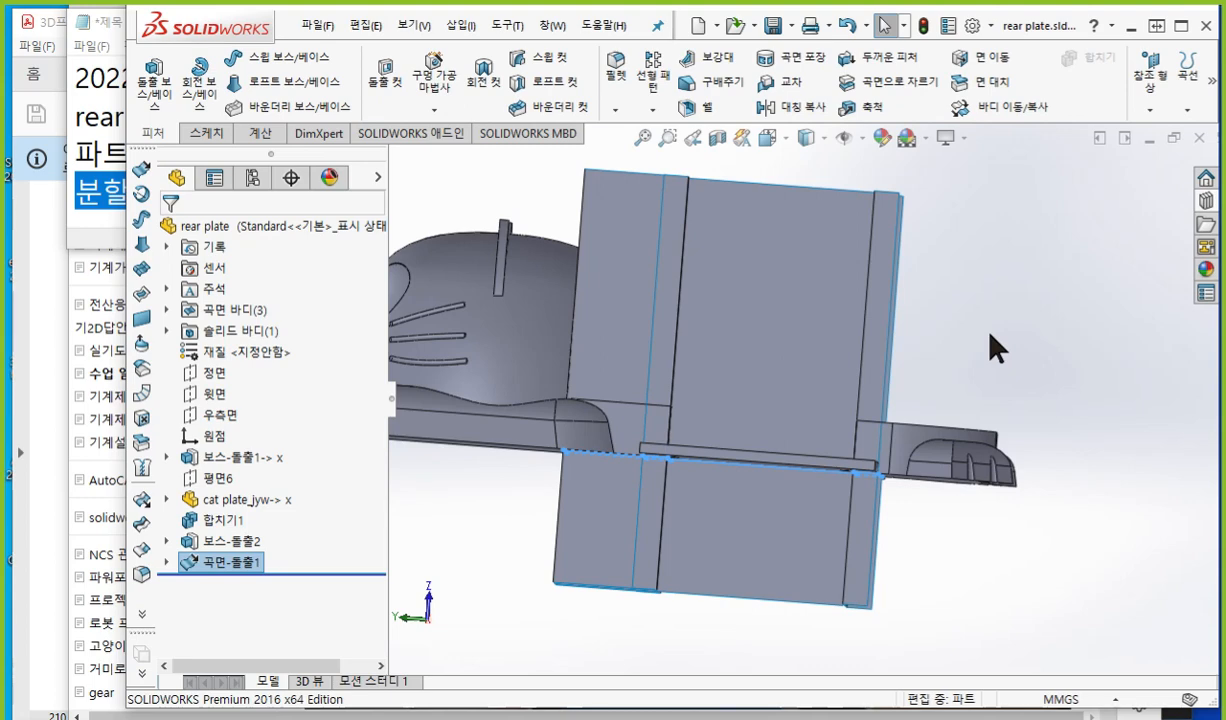
key(ctrl+7)
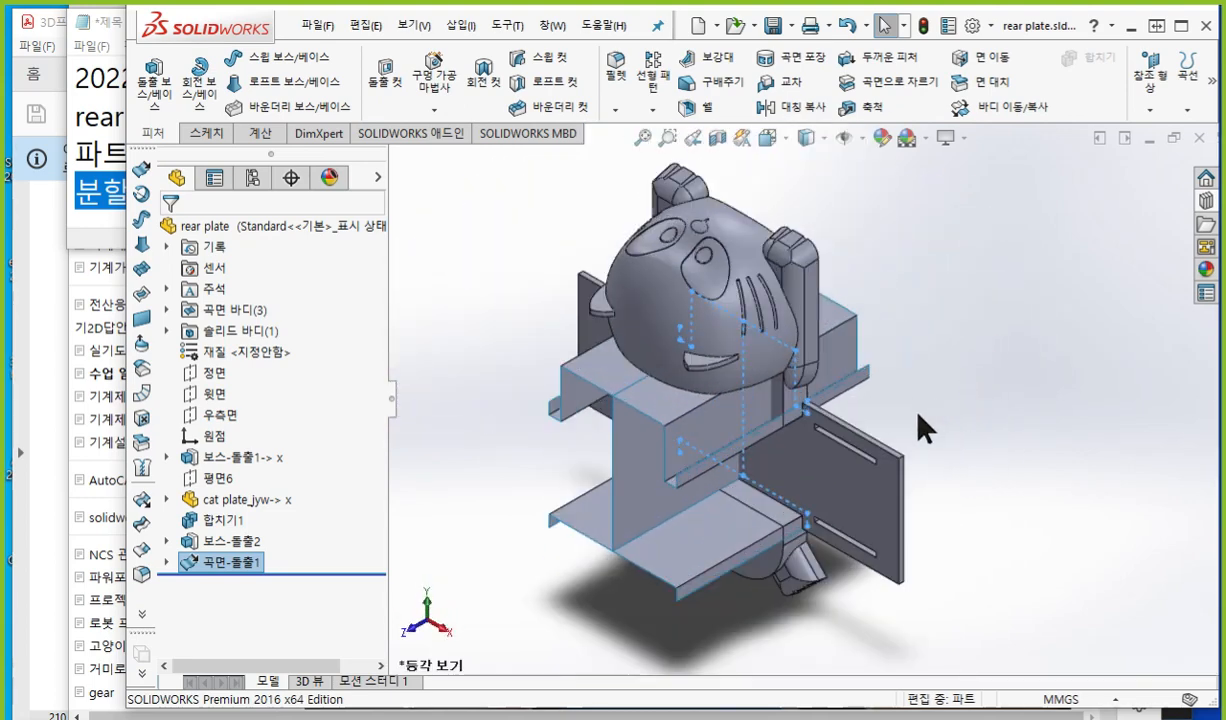
scroll(916, 415, down, 2)
scroll(870, 445, up, 1)
ctrl+middle_drag(824, 482, 900, 482)
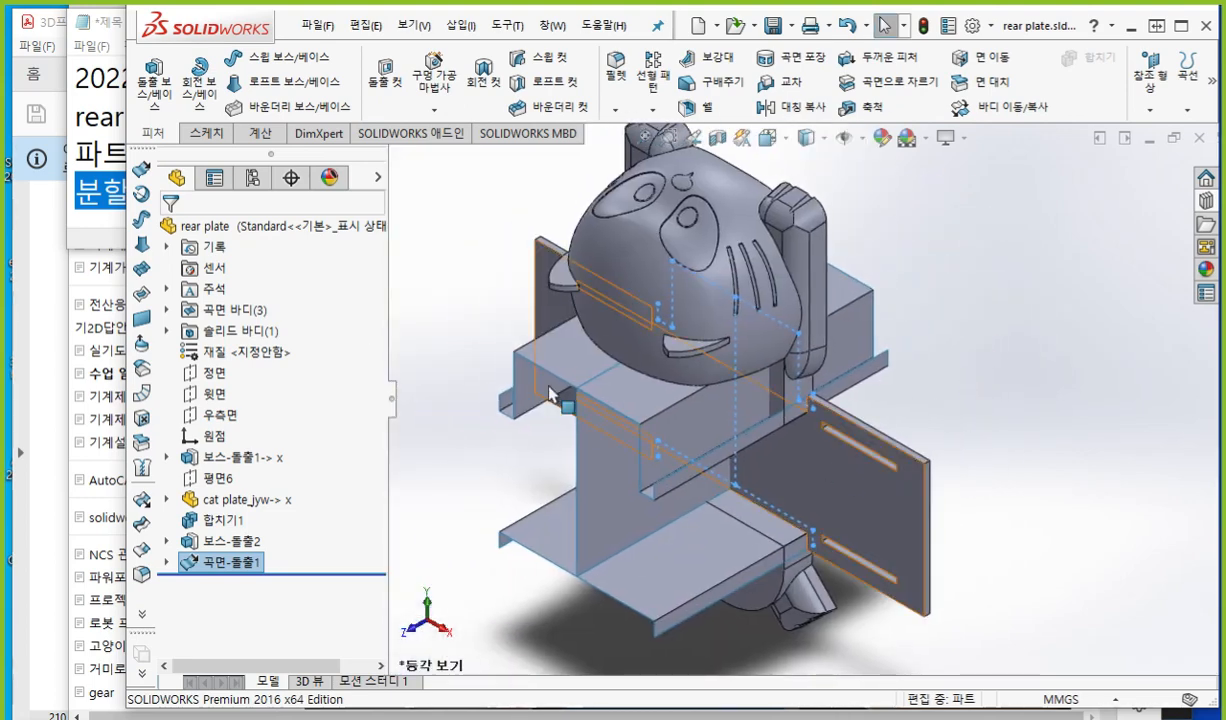
Step: Expand the surface bodies folder and highlight each of the three extruded surfaces on the model in turn
click(166, 310)
click(272, 338)
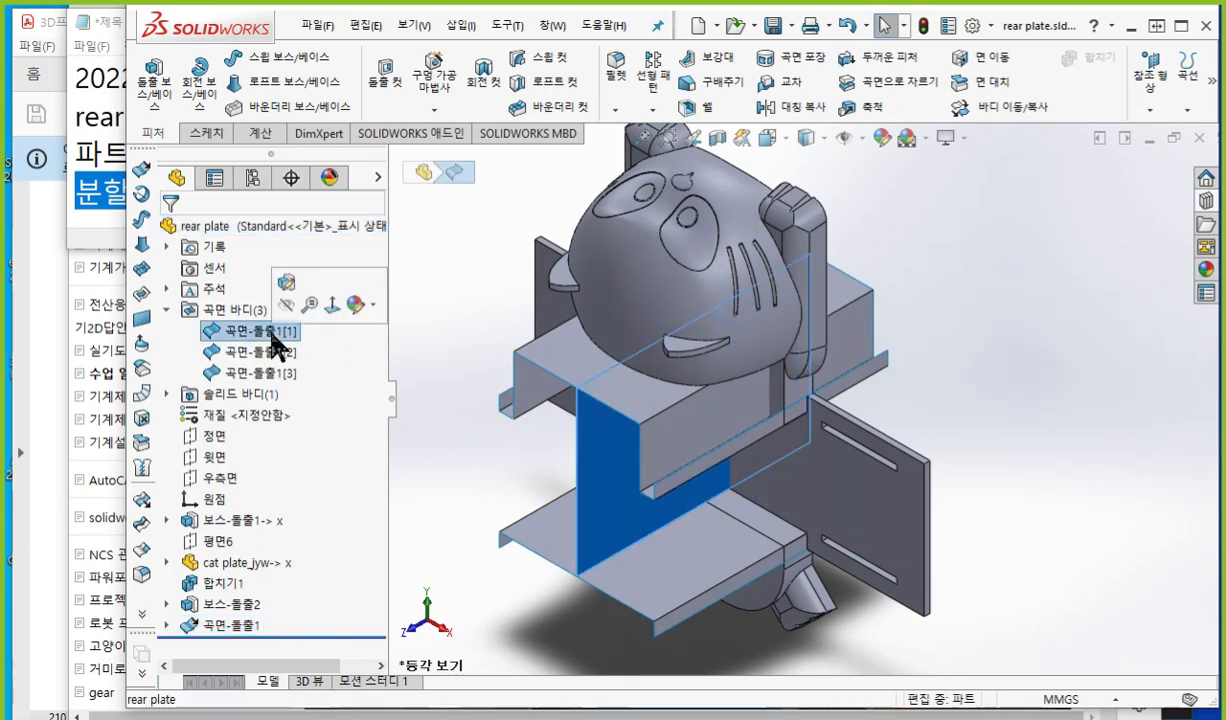
click(265, 352)
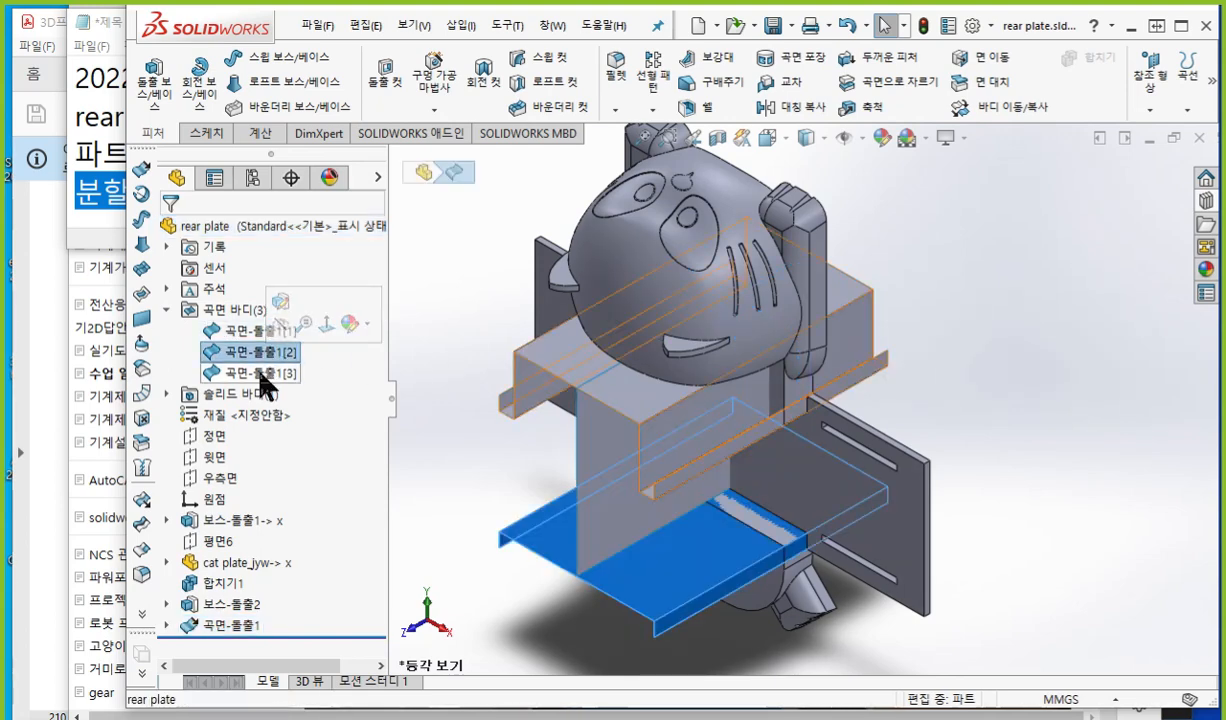
click(266, 373)
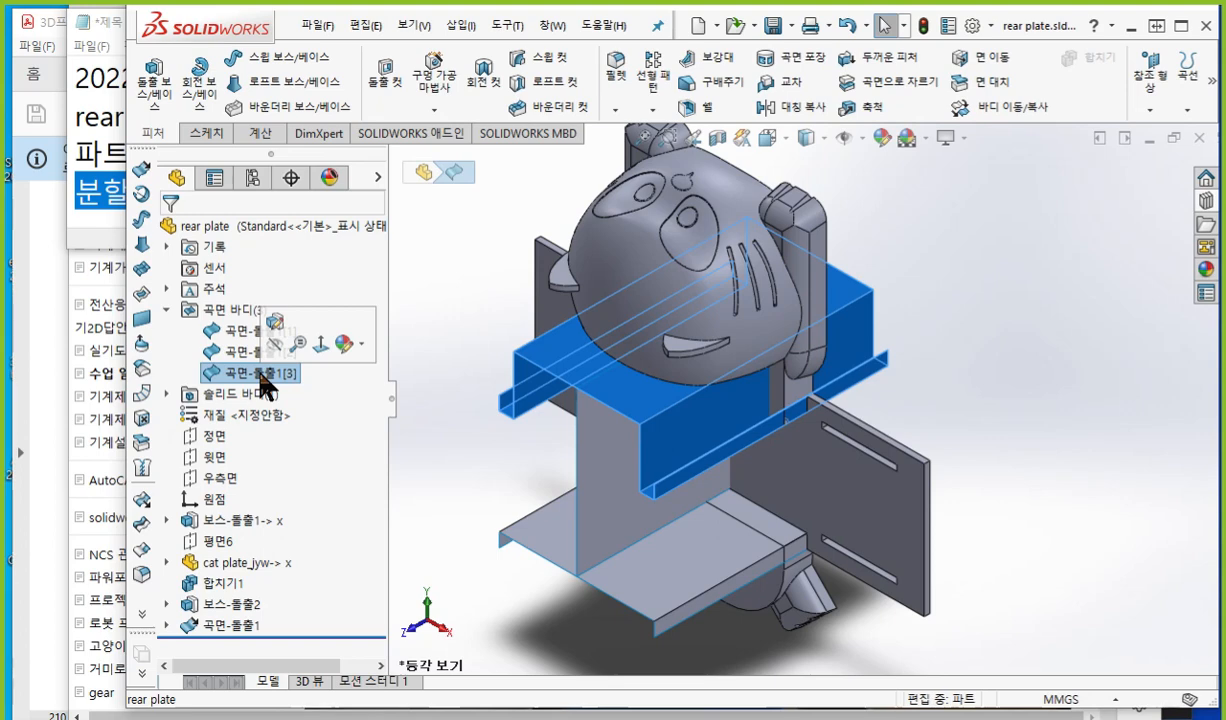
click(956, 150)
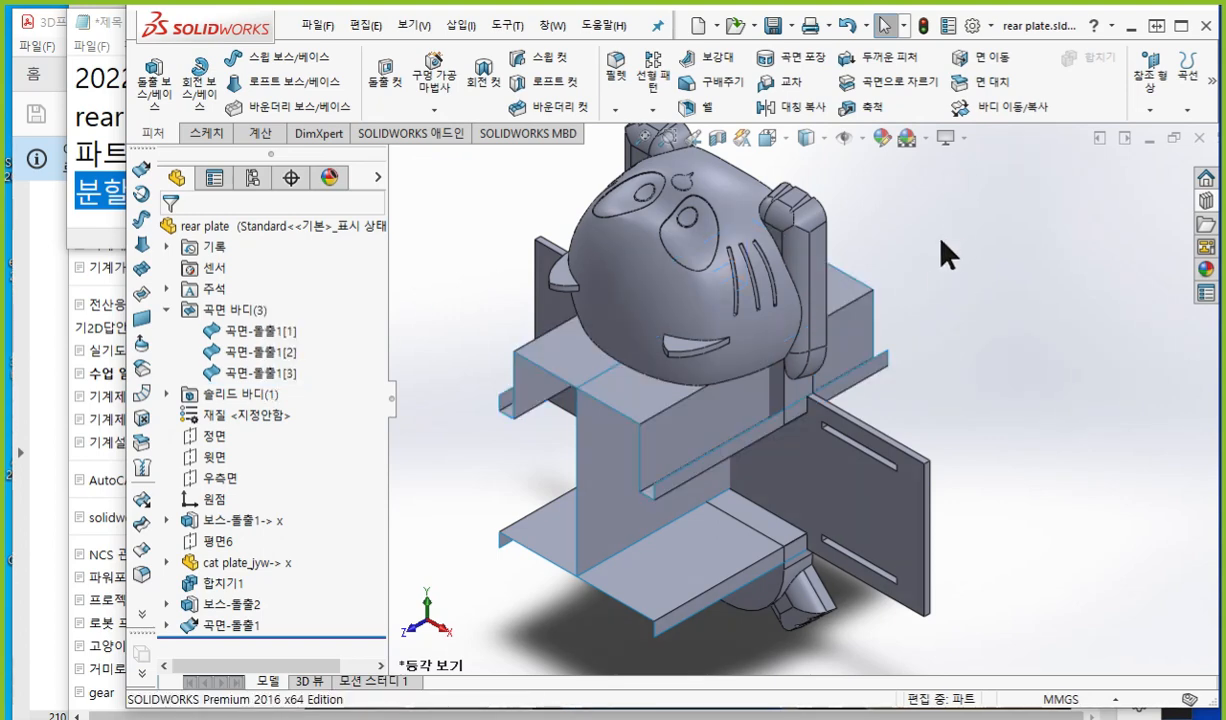
Step: Circle the Intersect command in red and underline the solid bodies folder and the three surface bodies
key(F2)
mouse_move(829, 95)
mouse_down()
mouse_move(746, 97)
mouse_move(776, 66)
mouse_move(812, 102)
mouse_up()
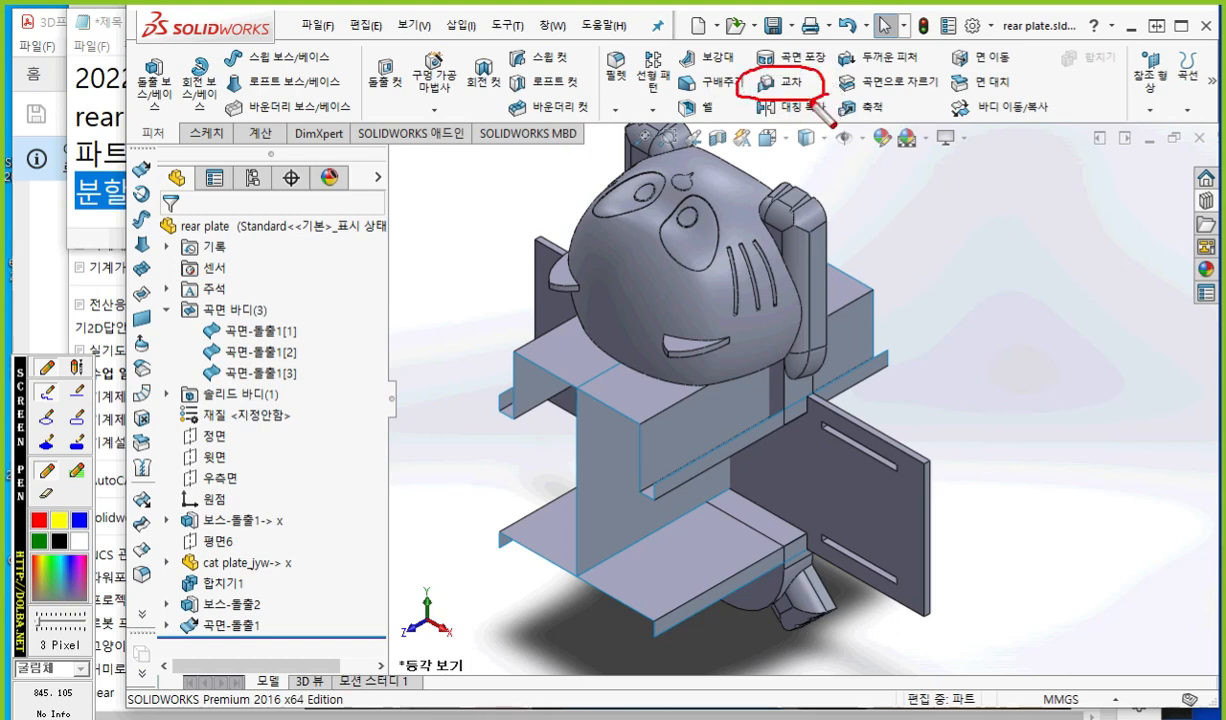
drag(170, 409, 312, 409)
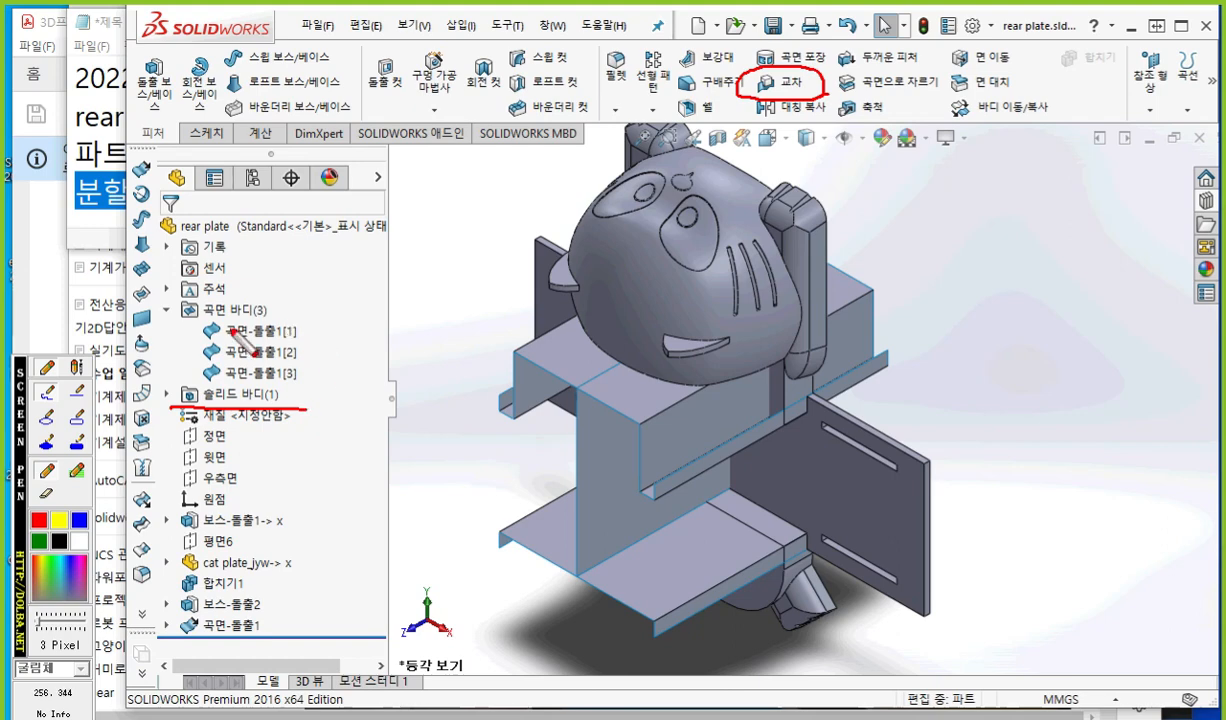
mouse_move(216, 350)
mouse_down()
mouse_move(284, 350)
mouse_move(312, 328)
mouse_move(308, 352)
mouse_up()
drag(226, 380, 300, 378)
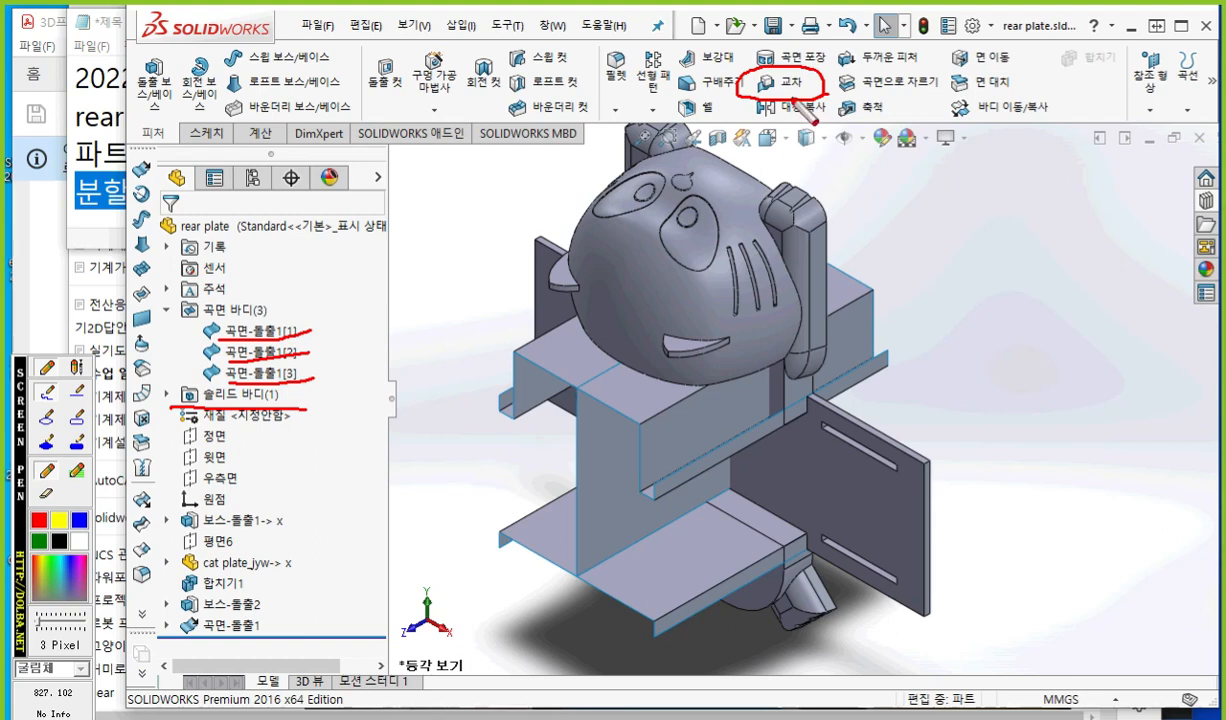
Step: Start the Intersect command, keeping the option to create both intersecting and internal regions
click(785, 86)
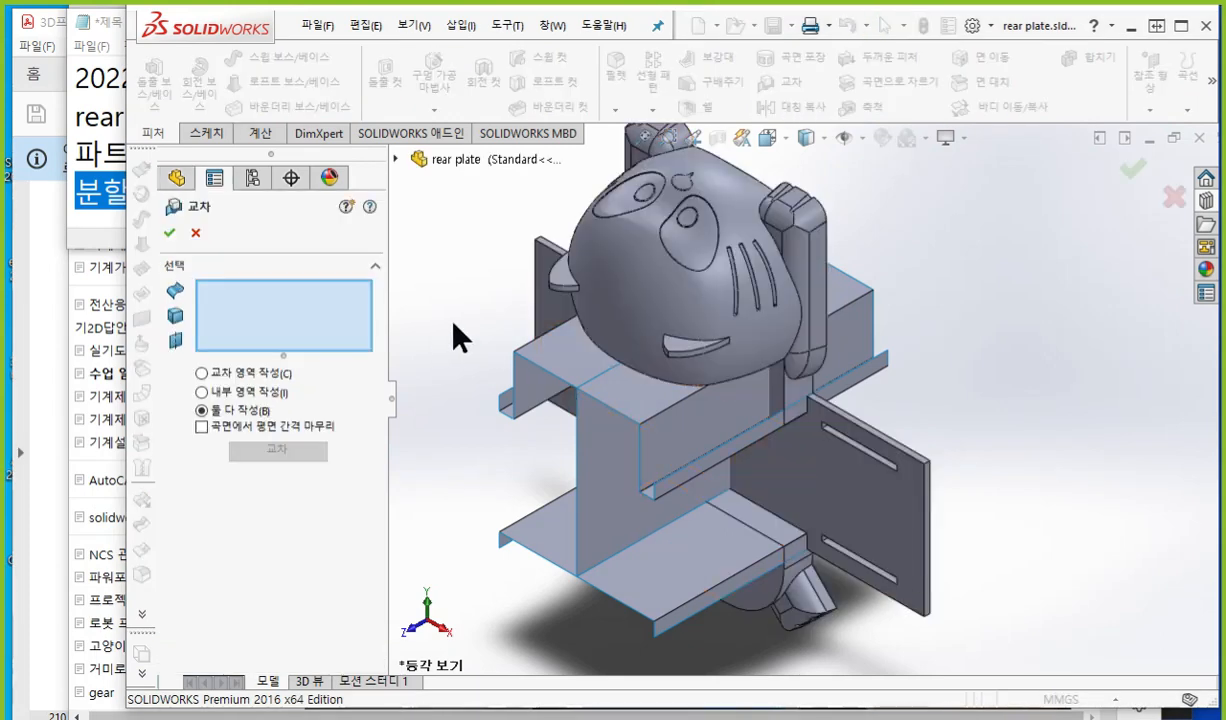
middle_drag(454, 339, 470, 385)
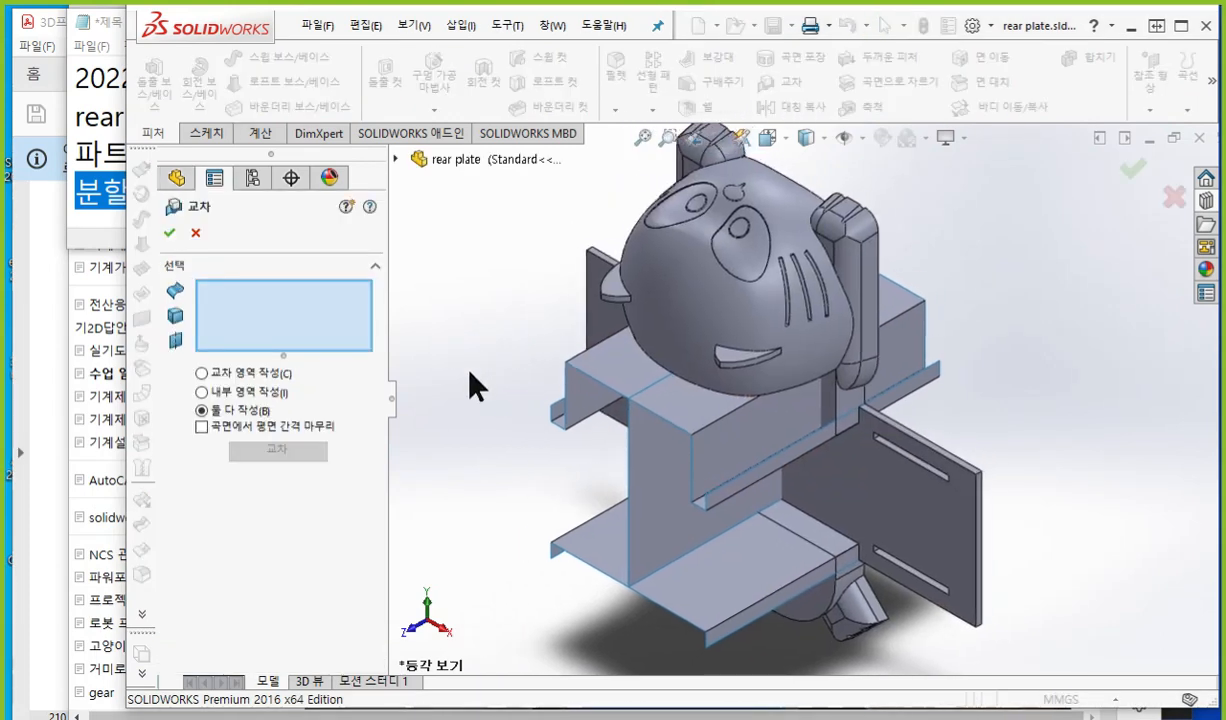
Step: Intersect the three 곡면-돌출1 surface bodies with the 보스-돌출2 solid body to compute the split regions
click(397, 159)
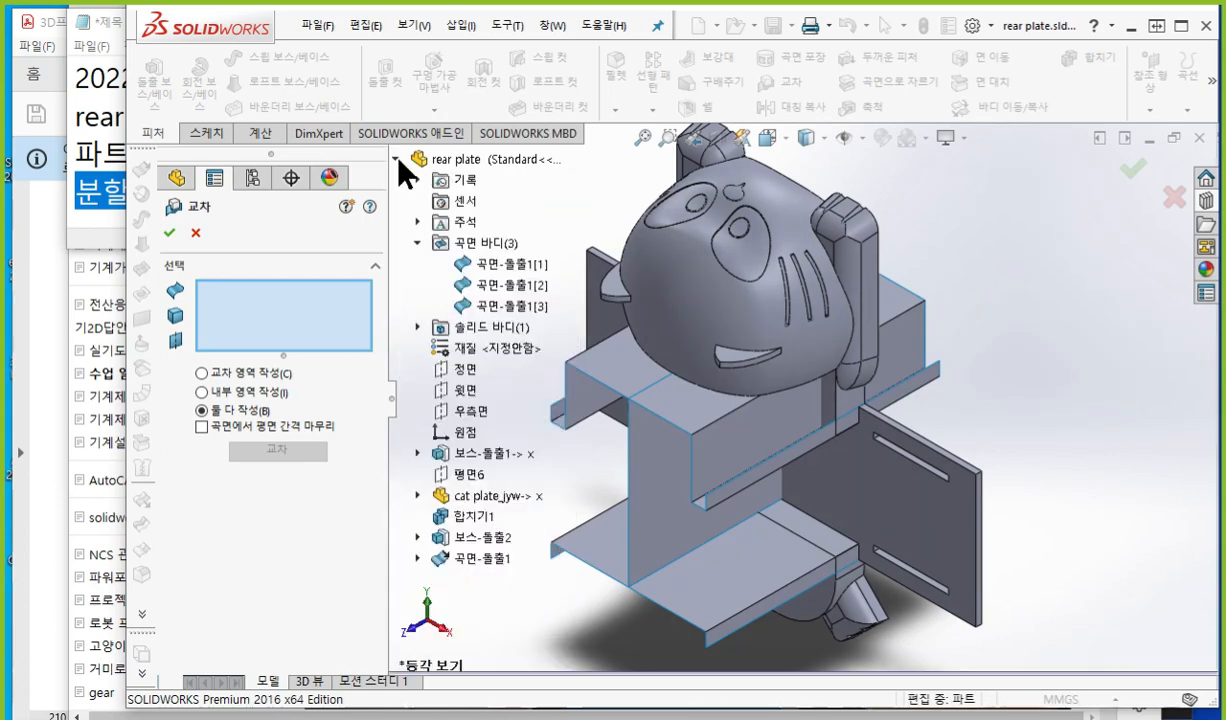
click(500, 268)
shift+click(504, 307)
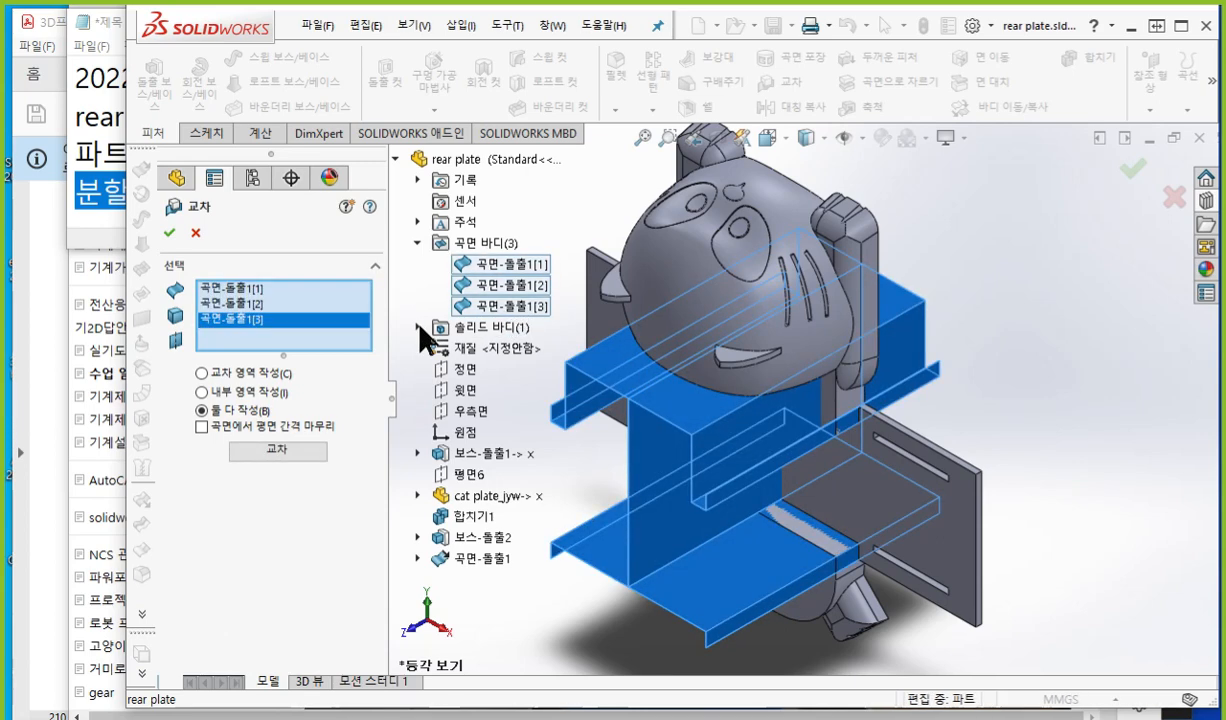
click(418, 327)
click(496, 350)
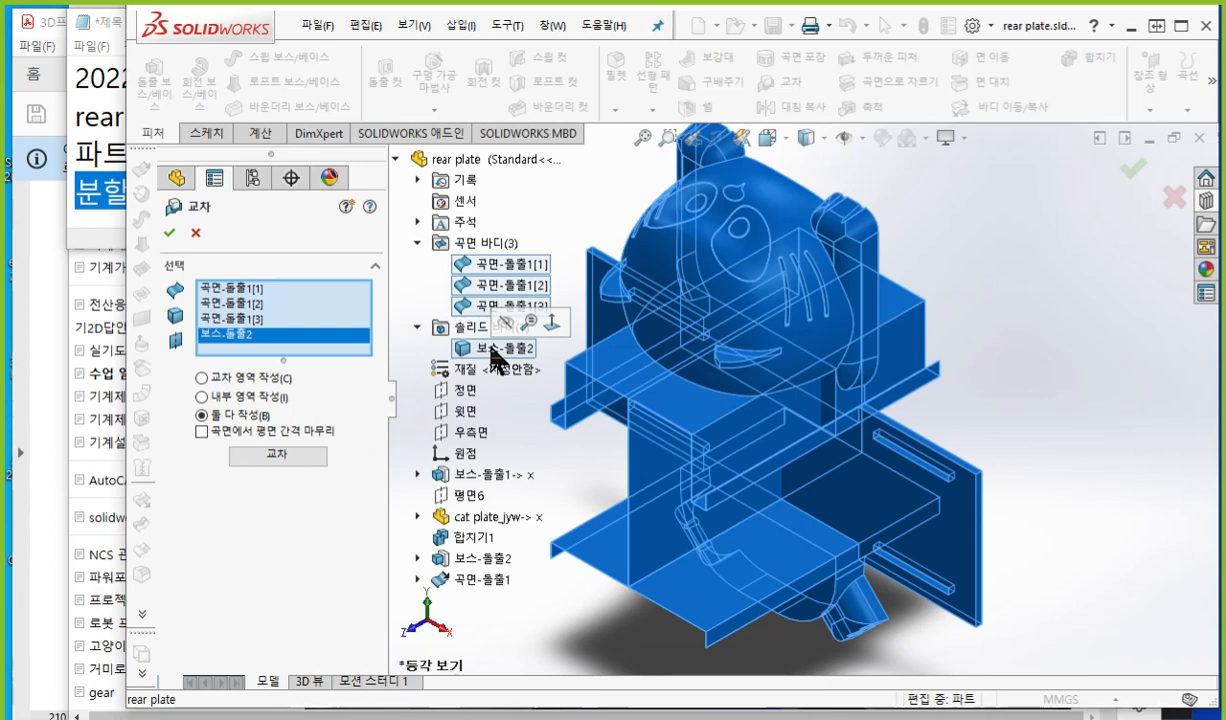
click(308, 459)
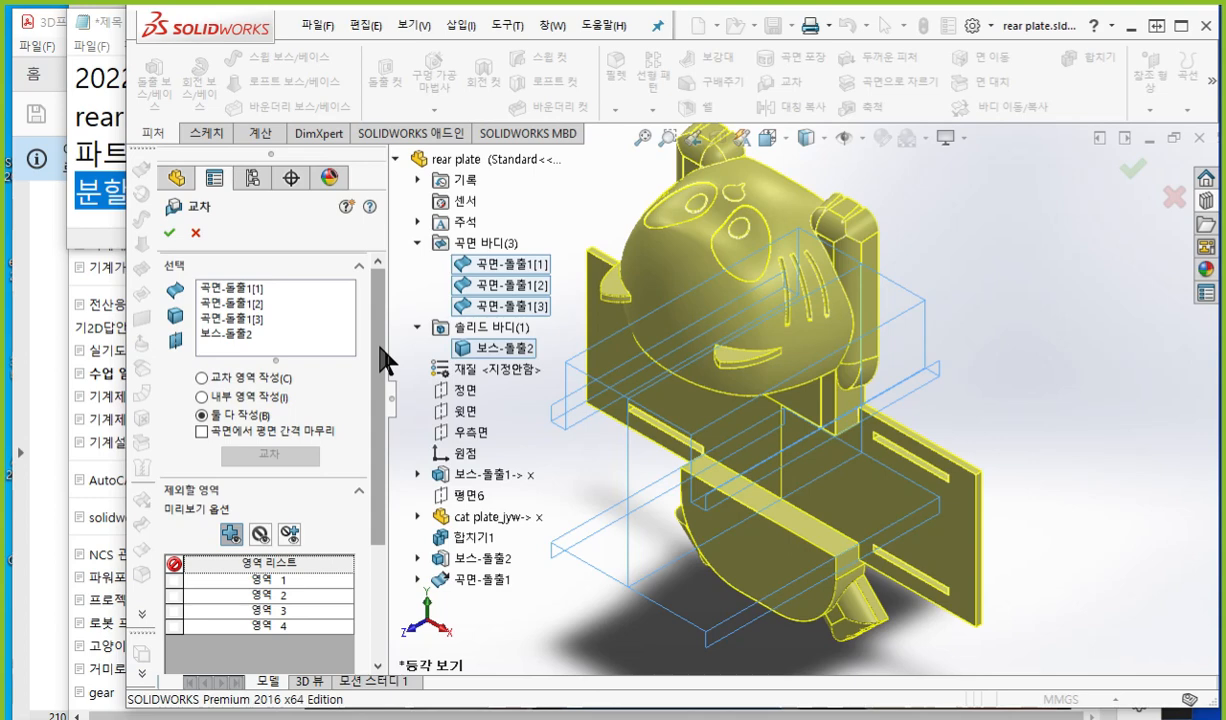
Step: Turn off the merge result option (결과 합치기) so the intersected regions stay separate bodies
drag(381, 347, 389, 506)
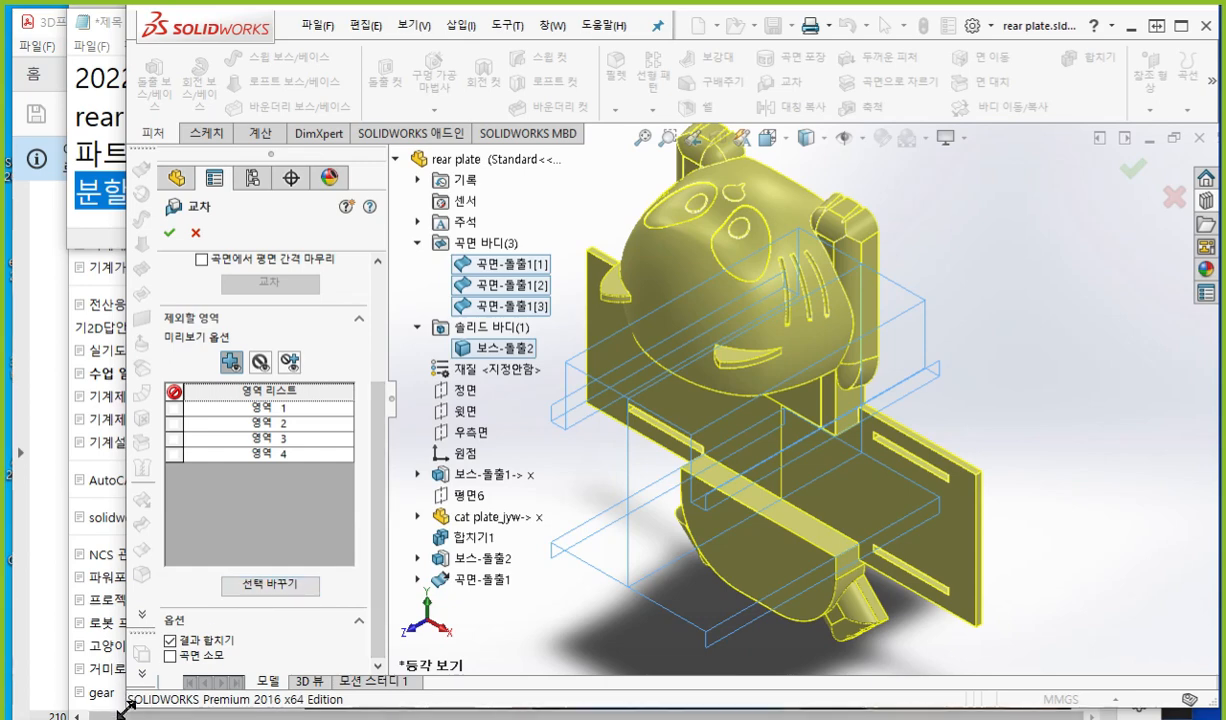
drag(179, 505, 164, 490)
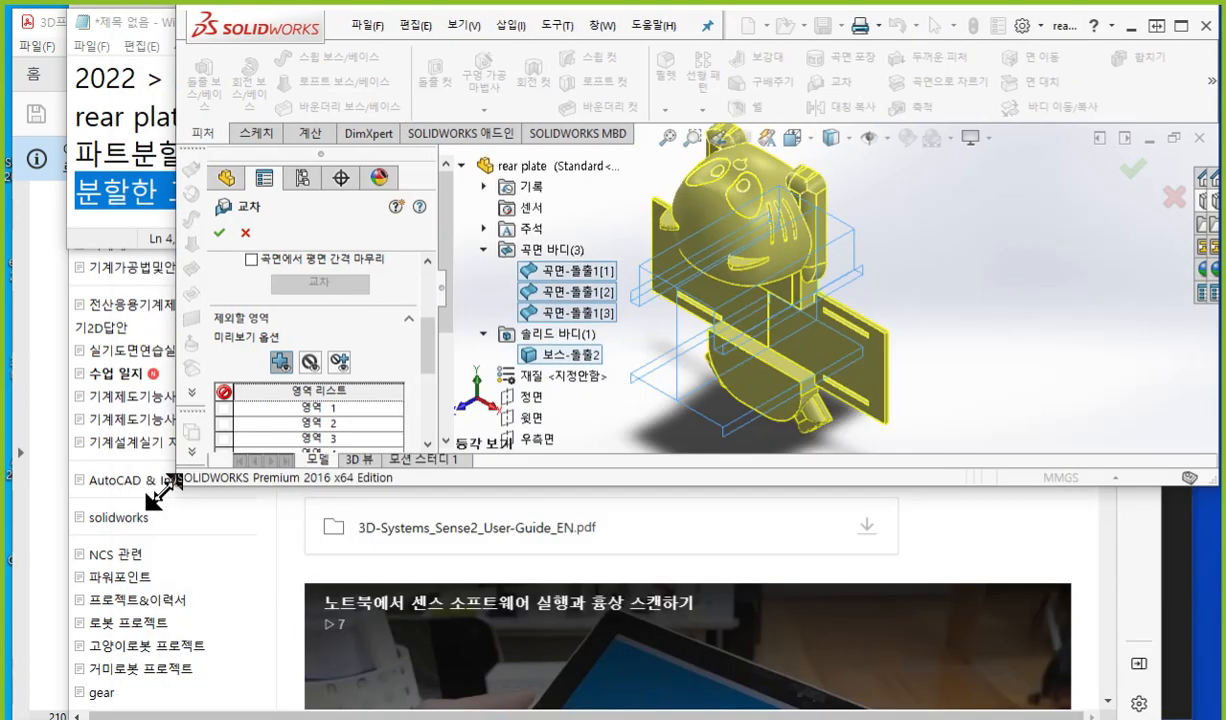
drag(413, 340, 420, 430)
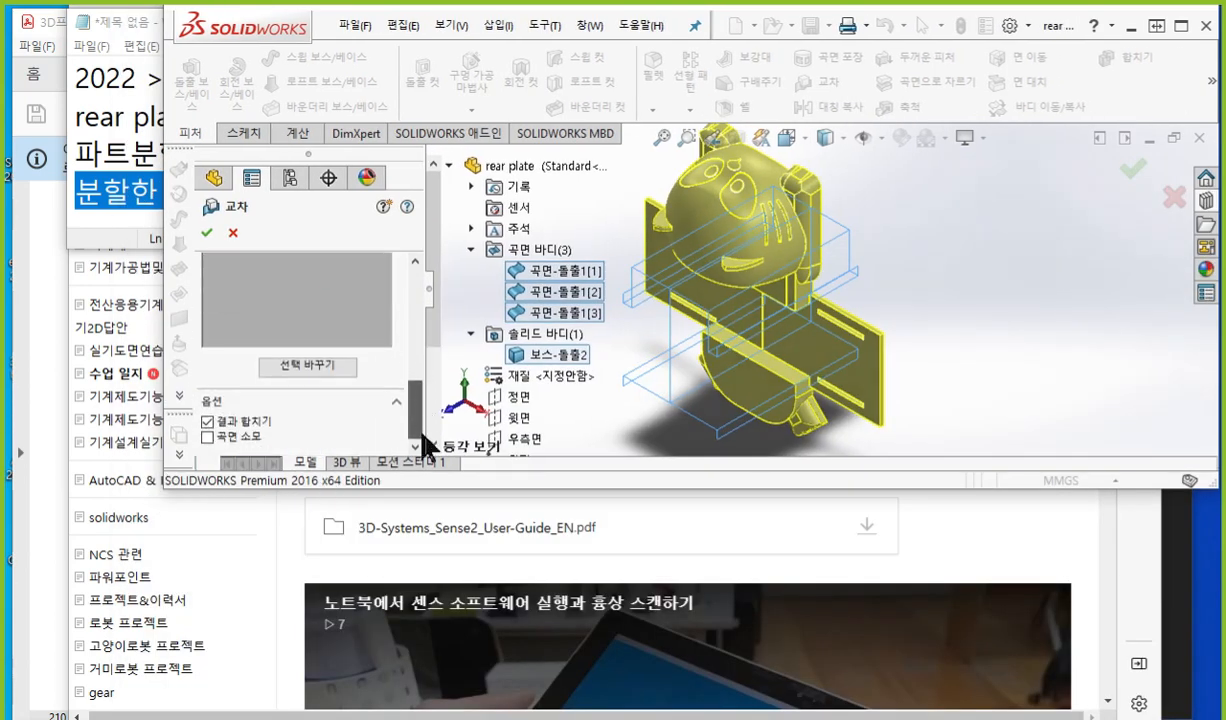
key(F12)
mouse_move(196, 440)
mouse_down()
mouse_move(309, 438)
mouse_move(241, 386)
mouse_move(185, 448)
mouse_up()
scroll(163, 462, up, 1)
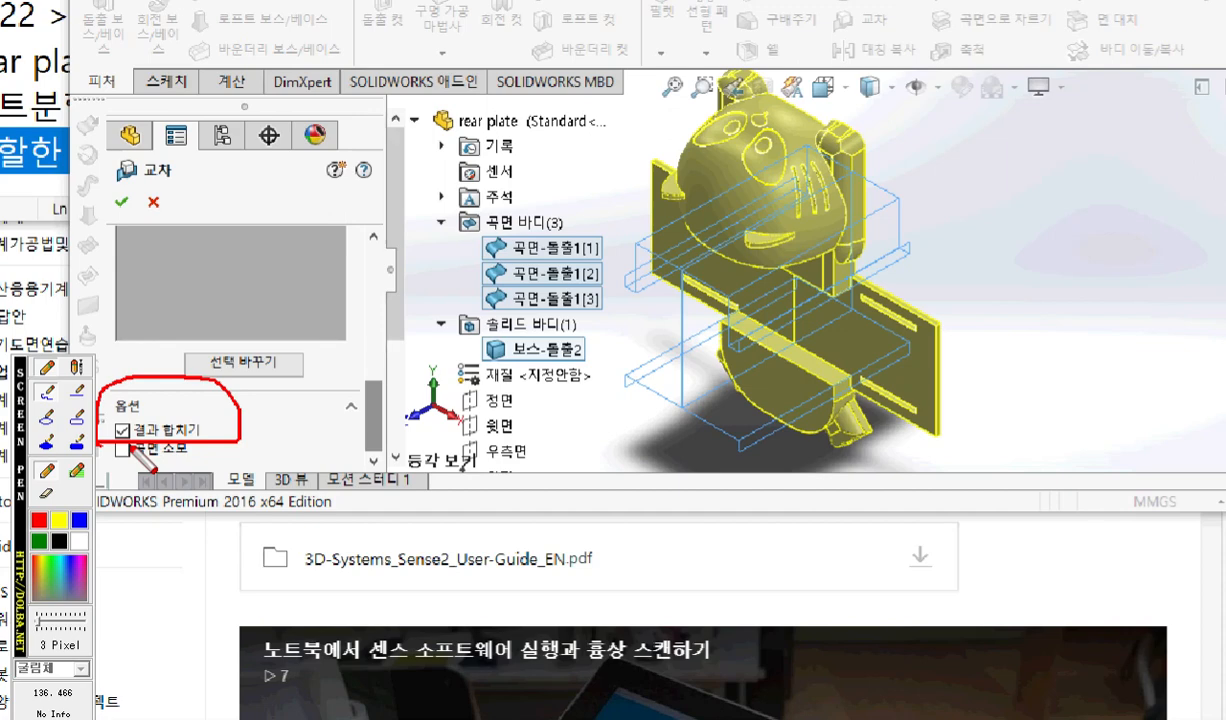
key(F12)
click(208, 421)
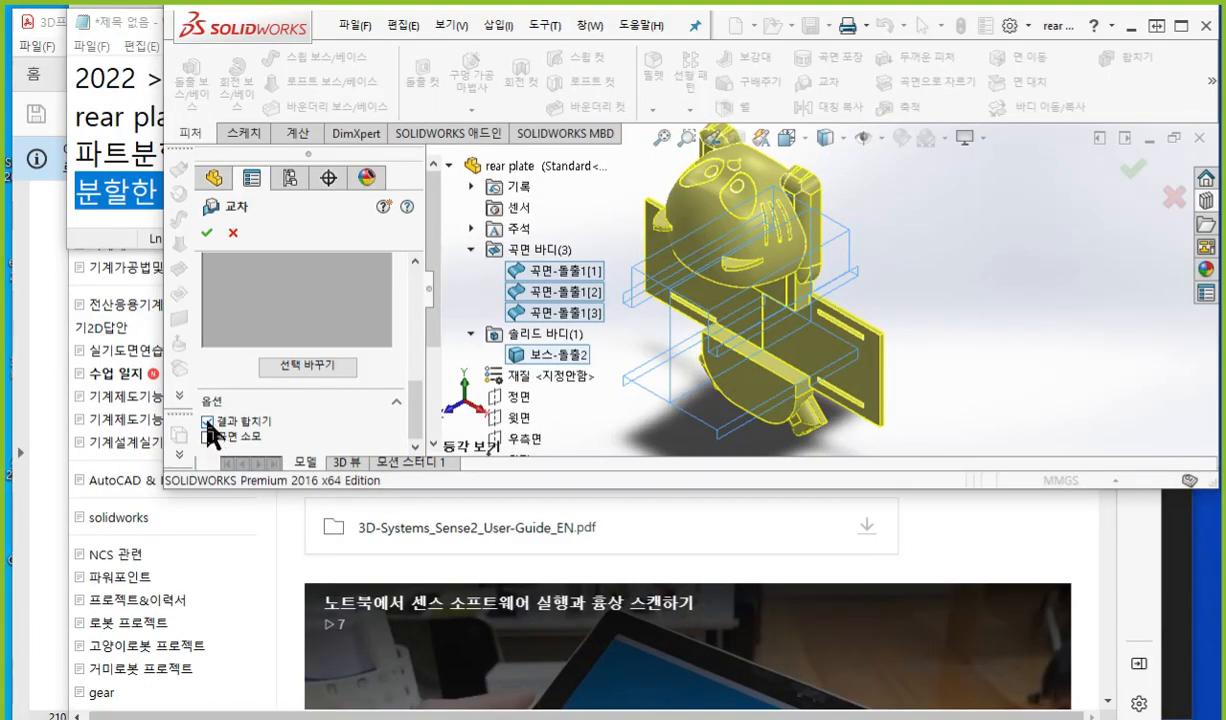
drag(163, 490, 162, 705)
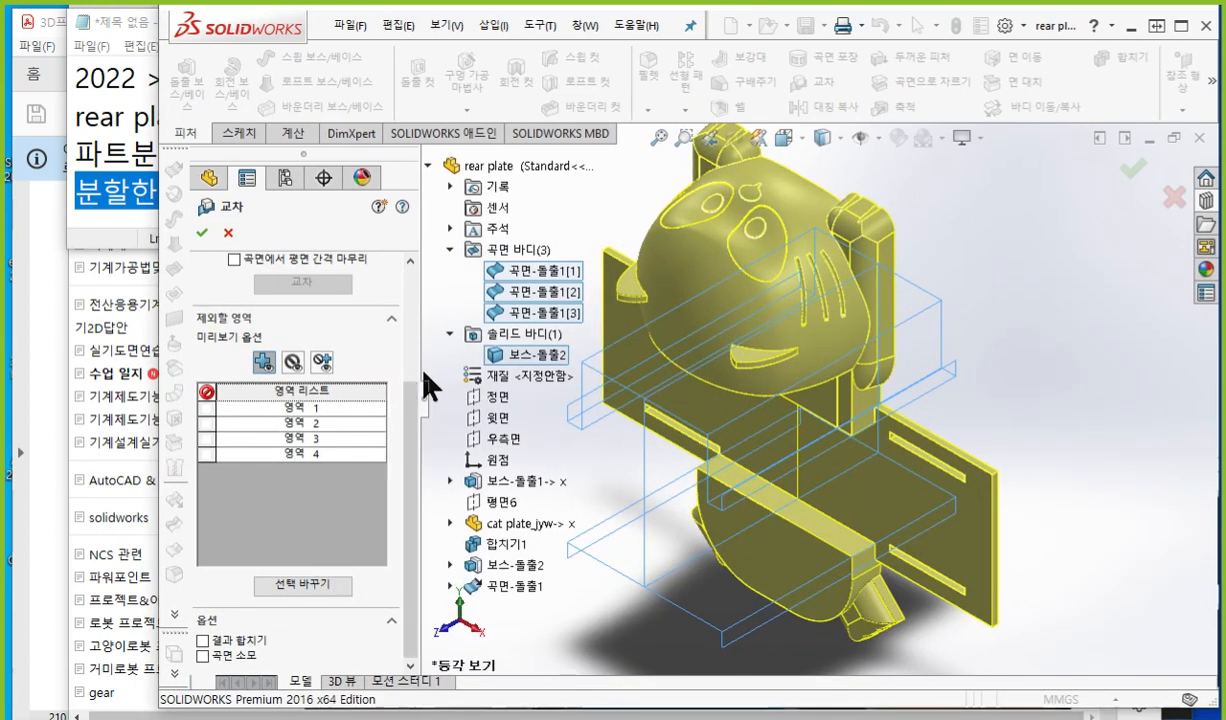
Step: Preview regions 1 to 4 one by one and apply the Intersect feature without excluding any region
click(301, 409)
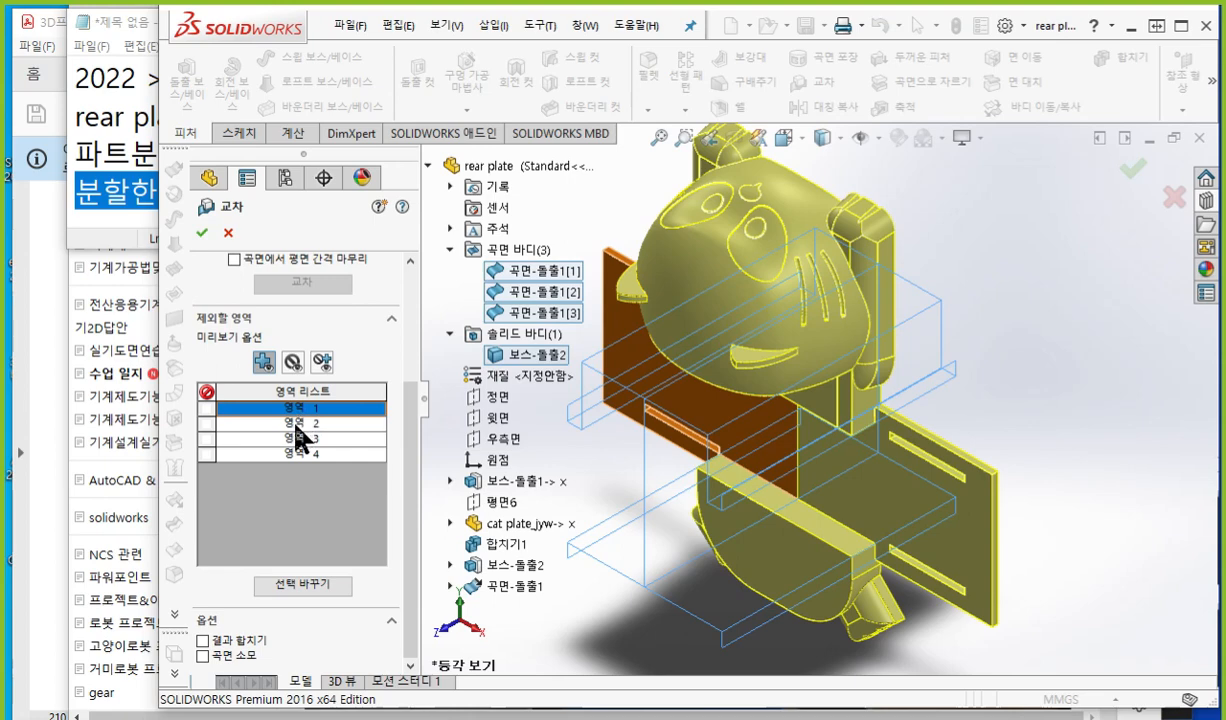
click(298, 423)
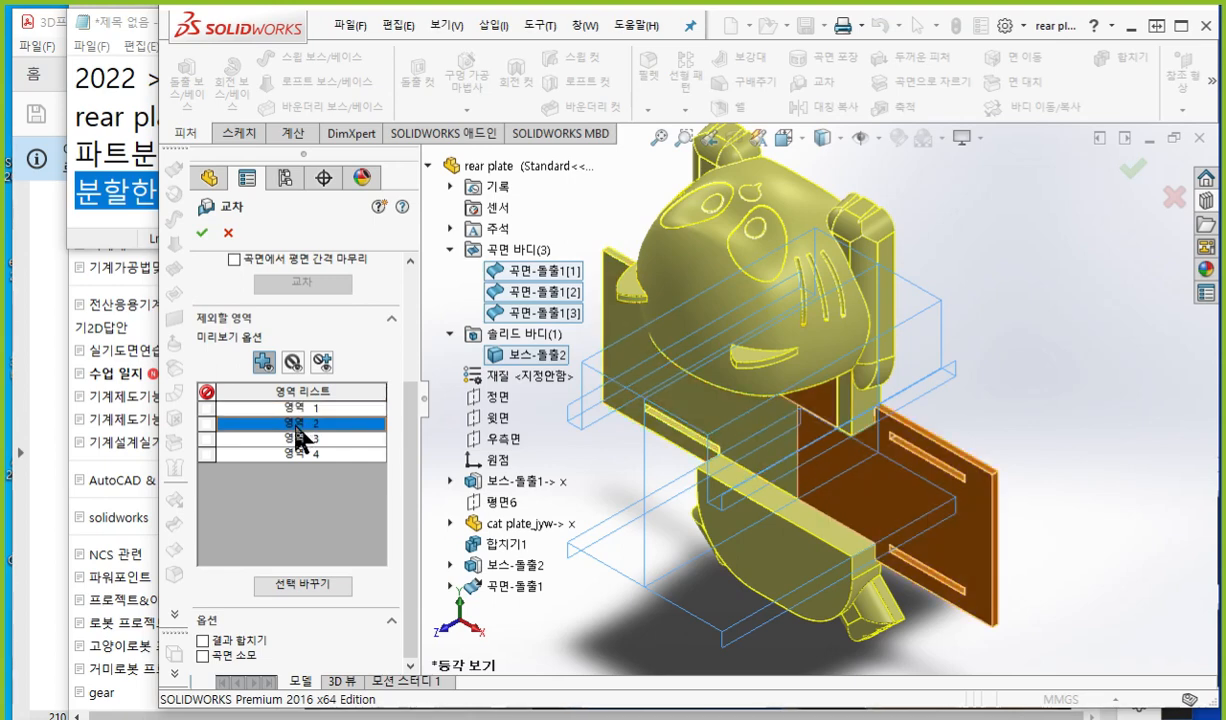
click(297, 440)
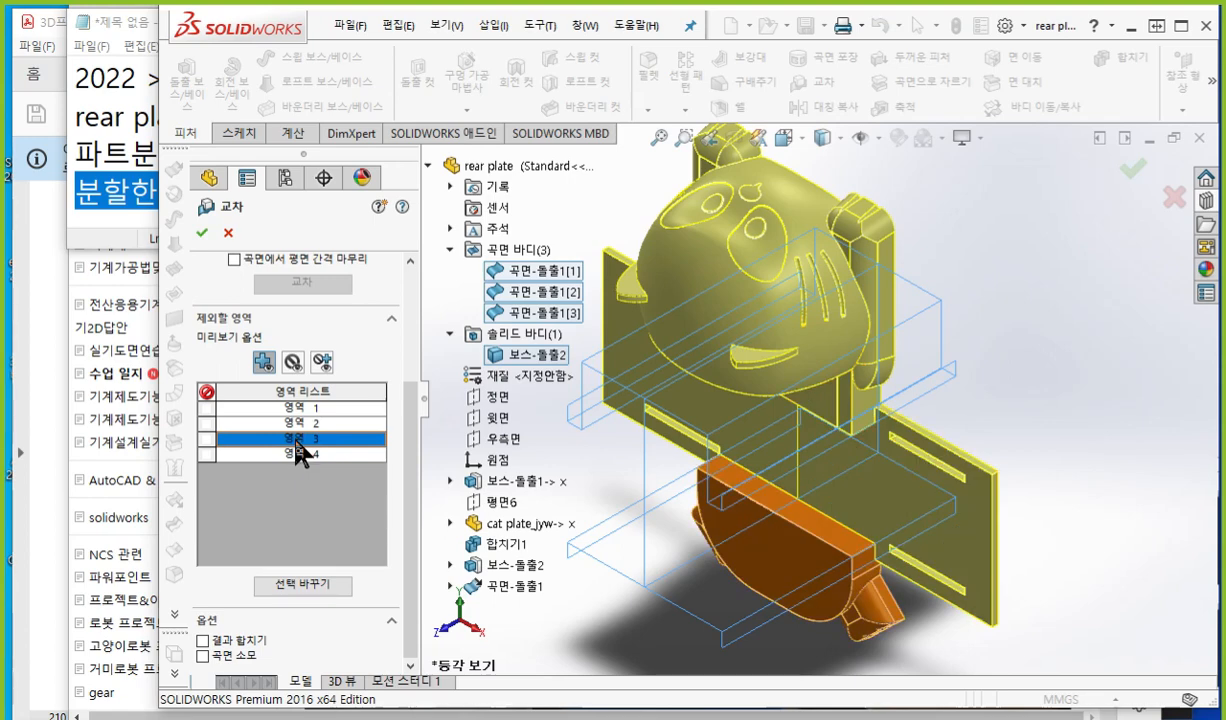
click(306, 455)
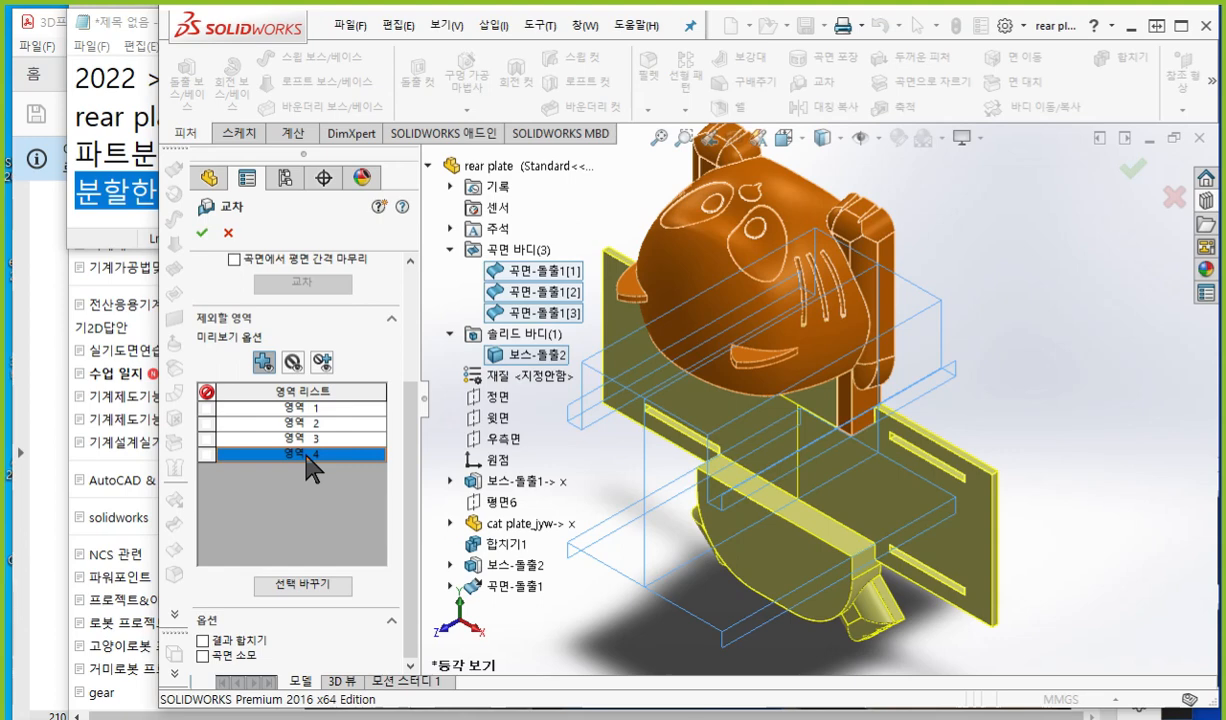
click(311, 408)
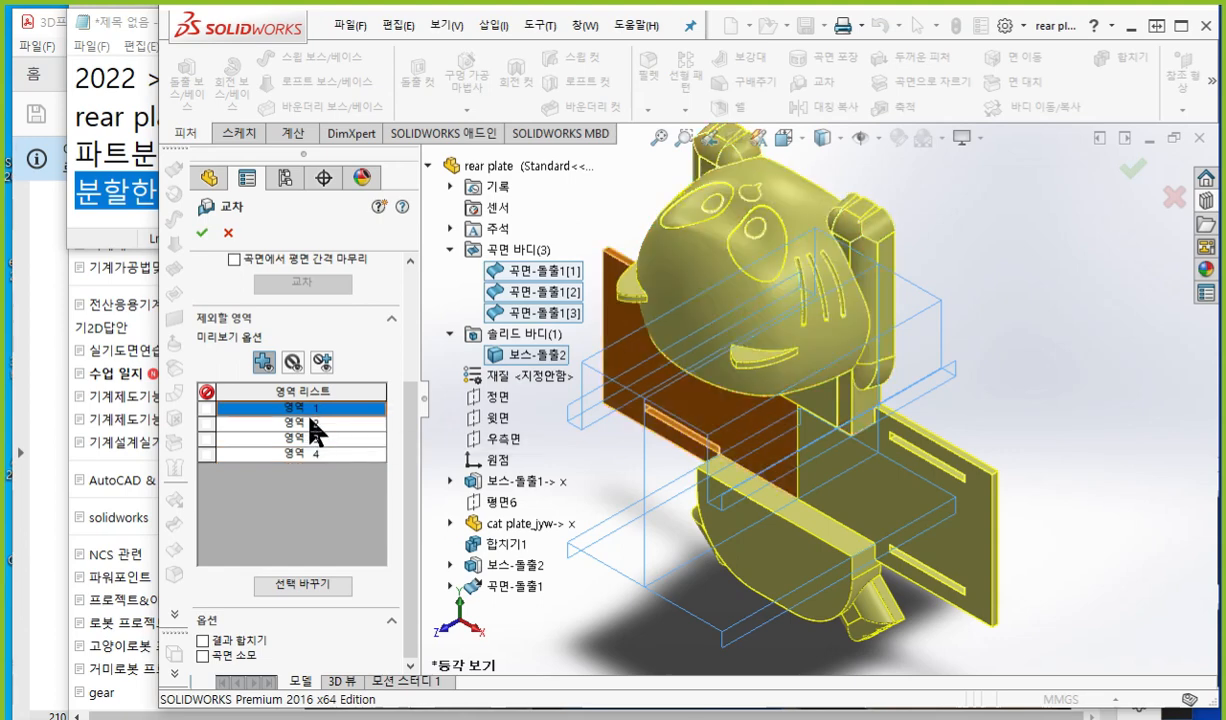
click(309, 424)
click(306, 440)
click(300, 457)
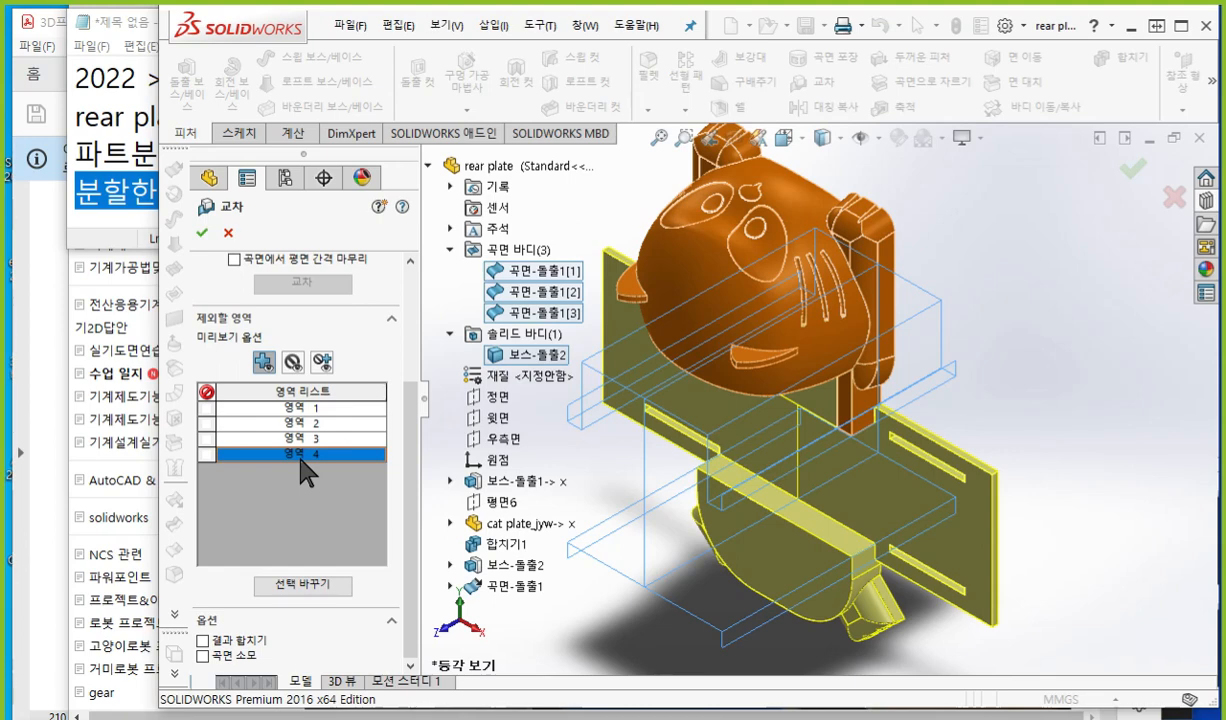
drag(412, 437, 418, 312)
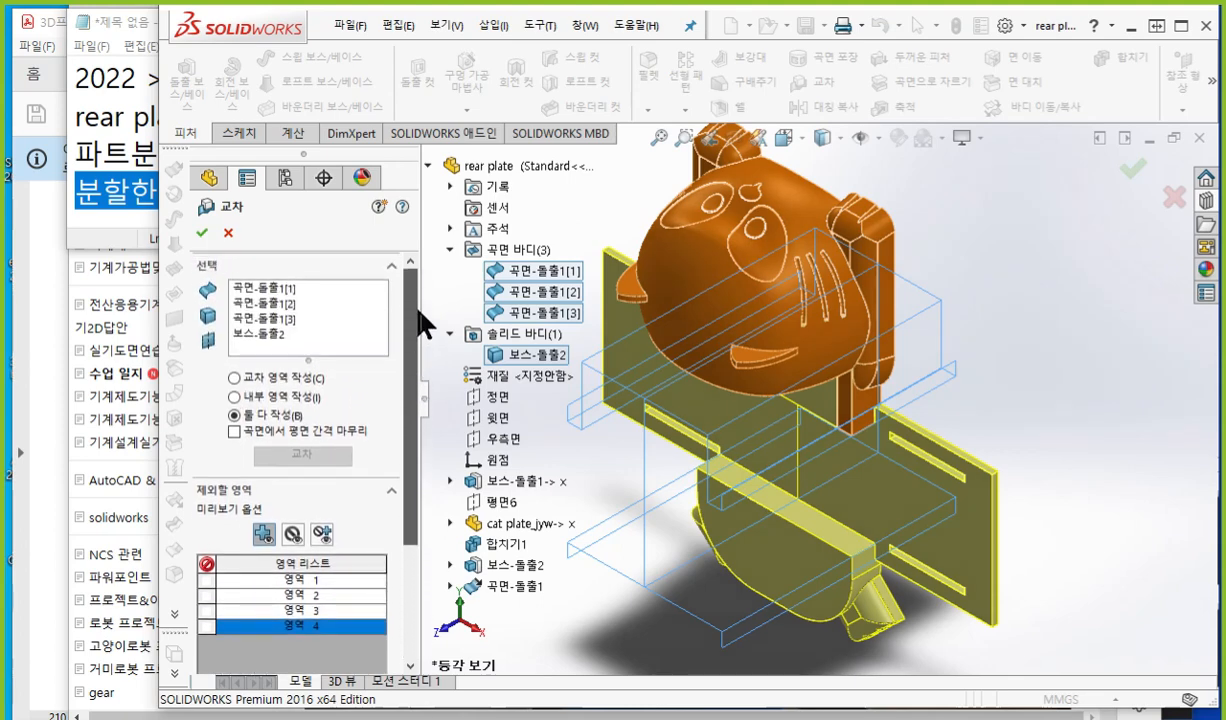
click(201, 233)
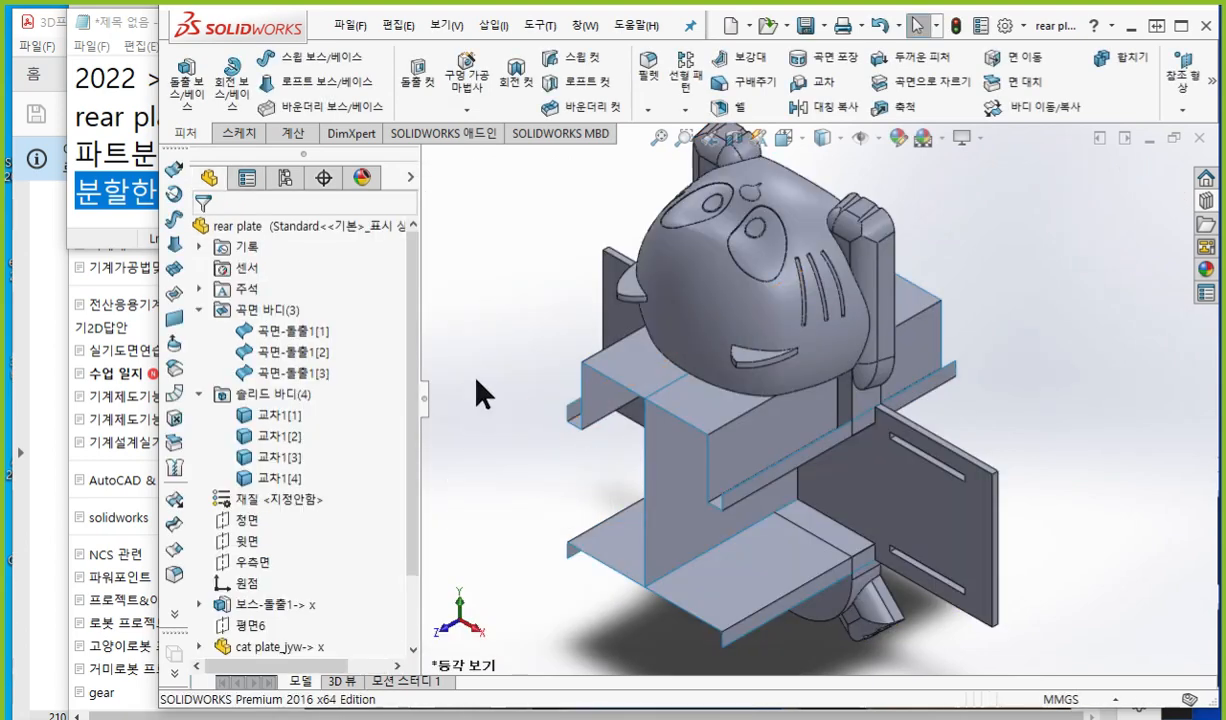
Step: Hide all three 곡면-돌출1 surface bodies so only the split solid bodies show
click(290, 340)
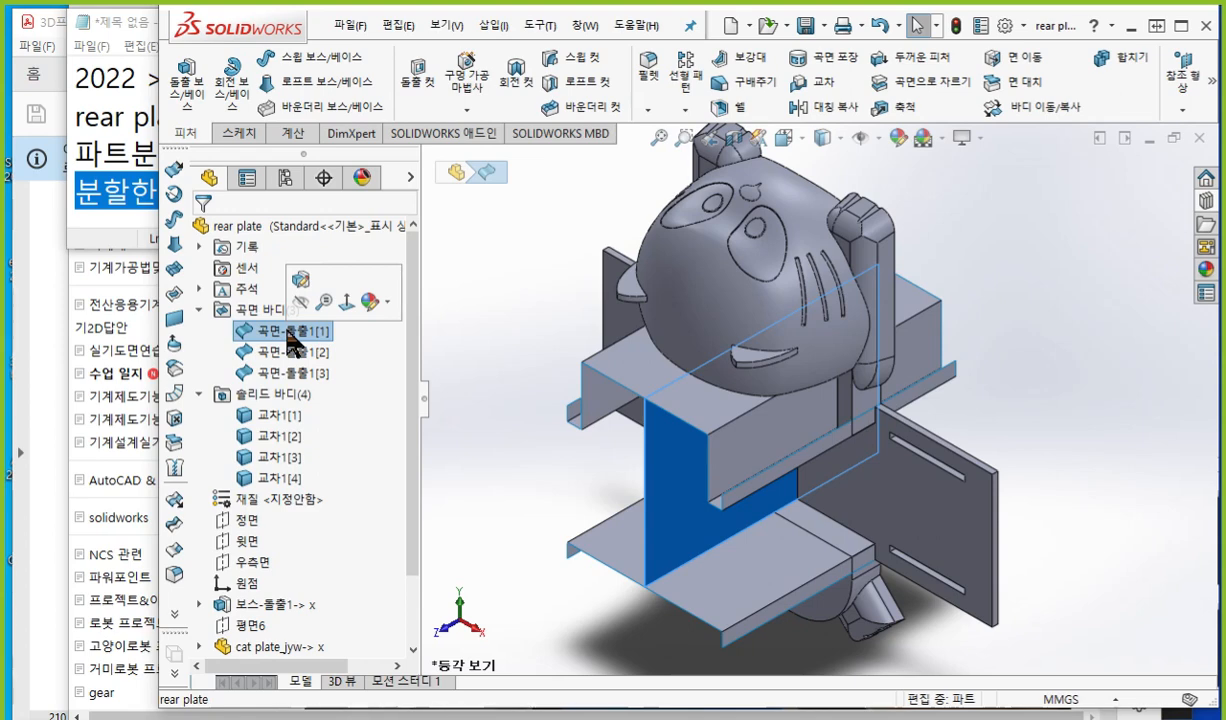
shift+click(297, 378)
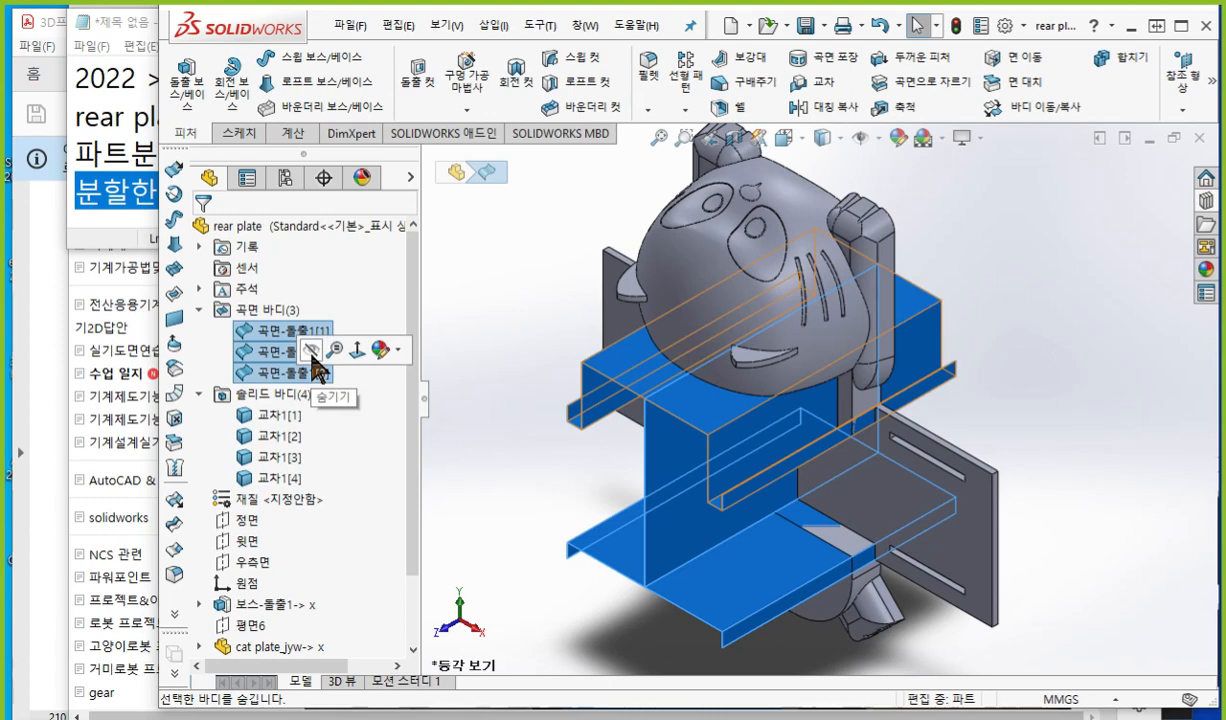
click(312, 349)
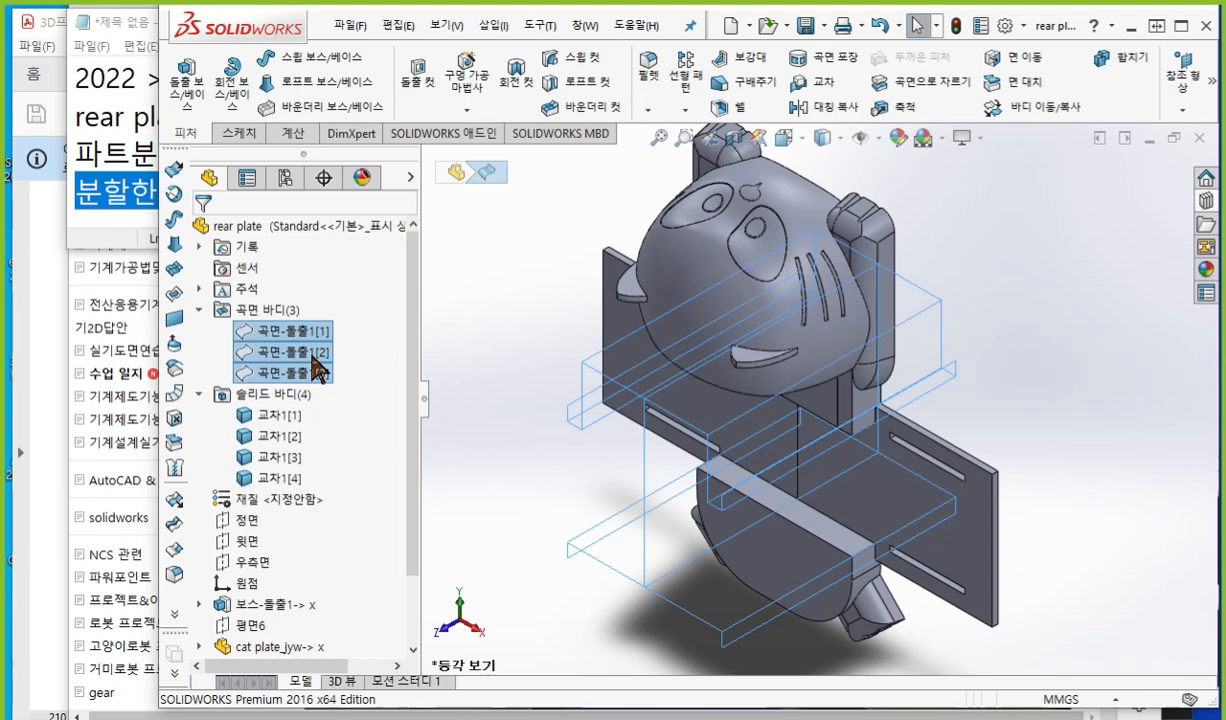
click(510, 370)
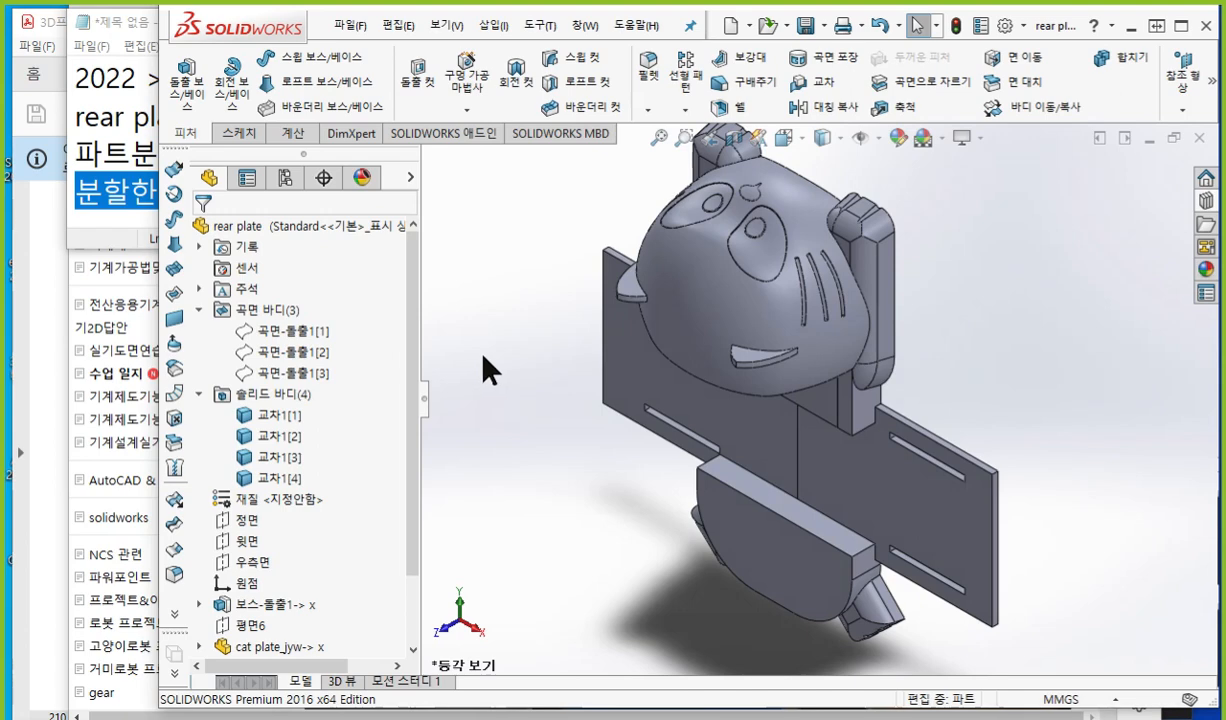
Step: Start saving the part under another name, and in Notepad add and copy the line "rear plate_split" below the part-splitting note
key(ctrl+s)
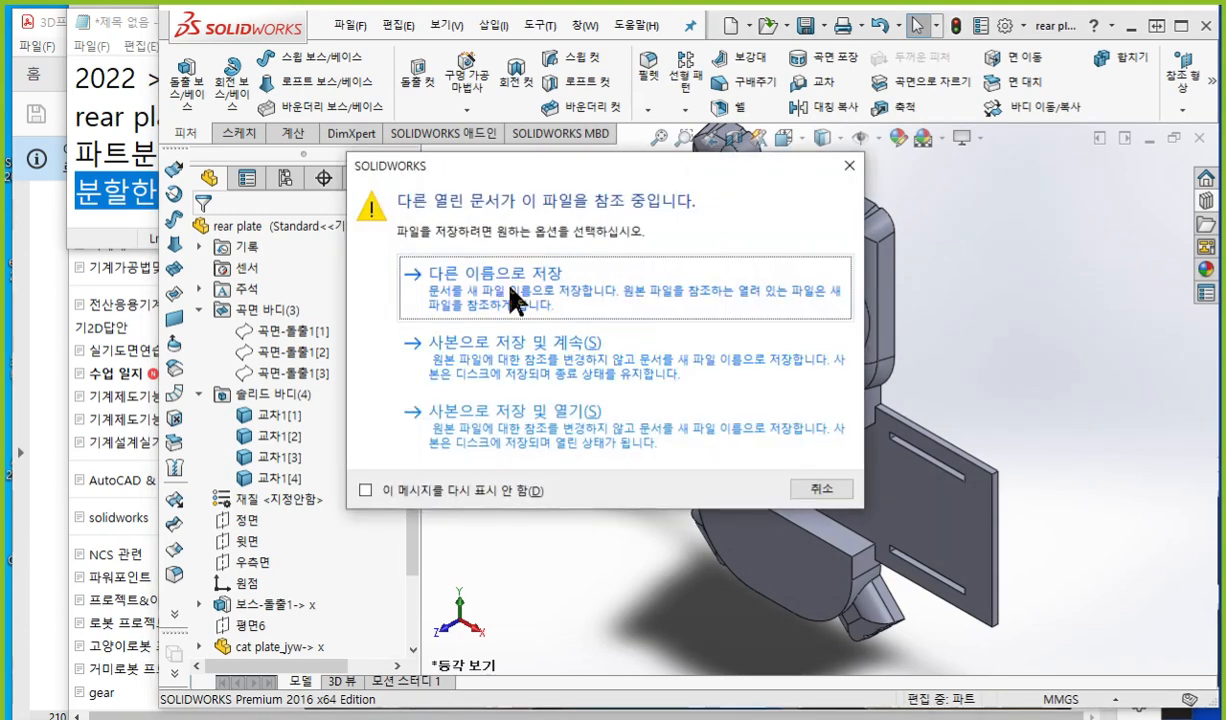
click(511, 289)
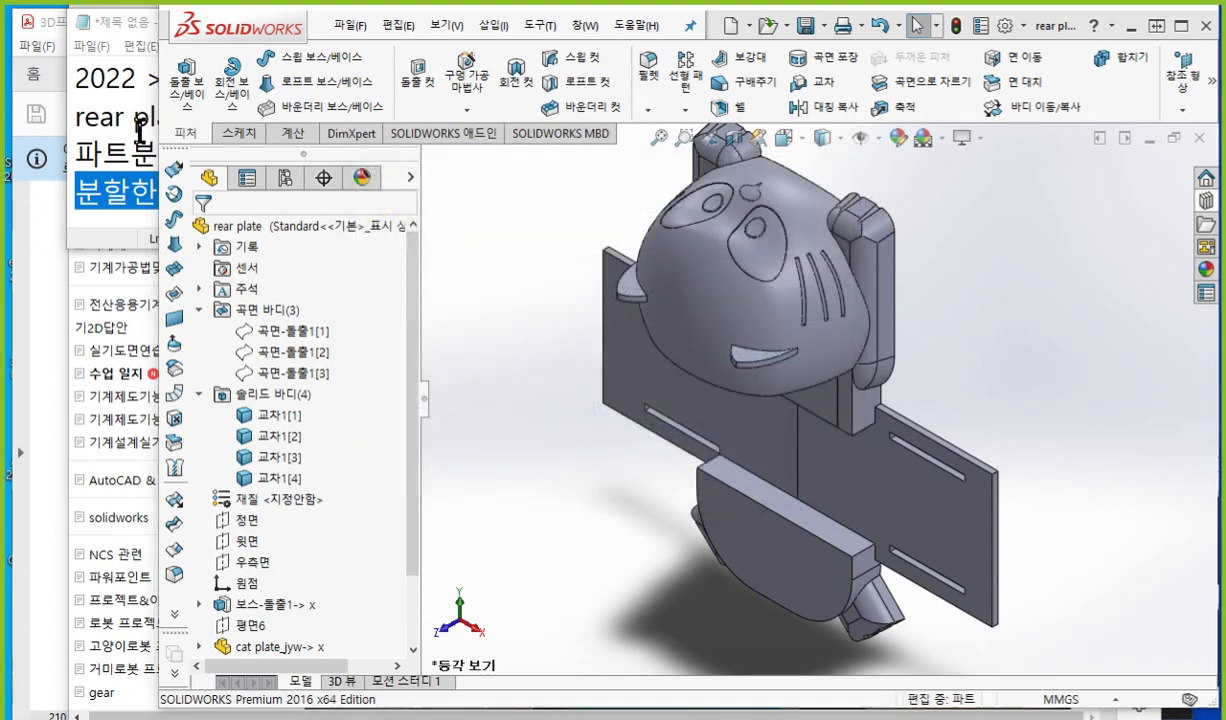
click(137, 142)
drag(196, 117, 67, 117)
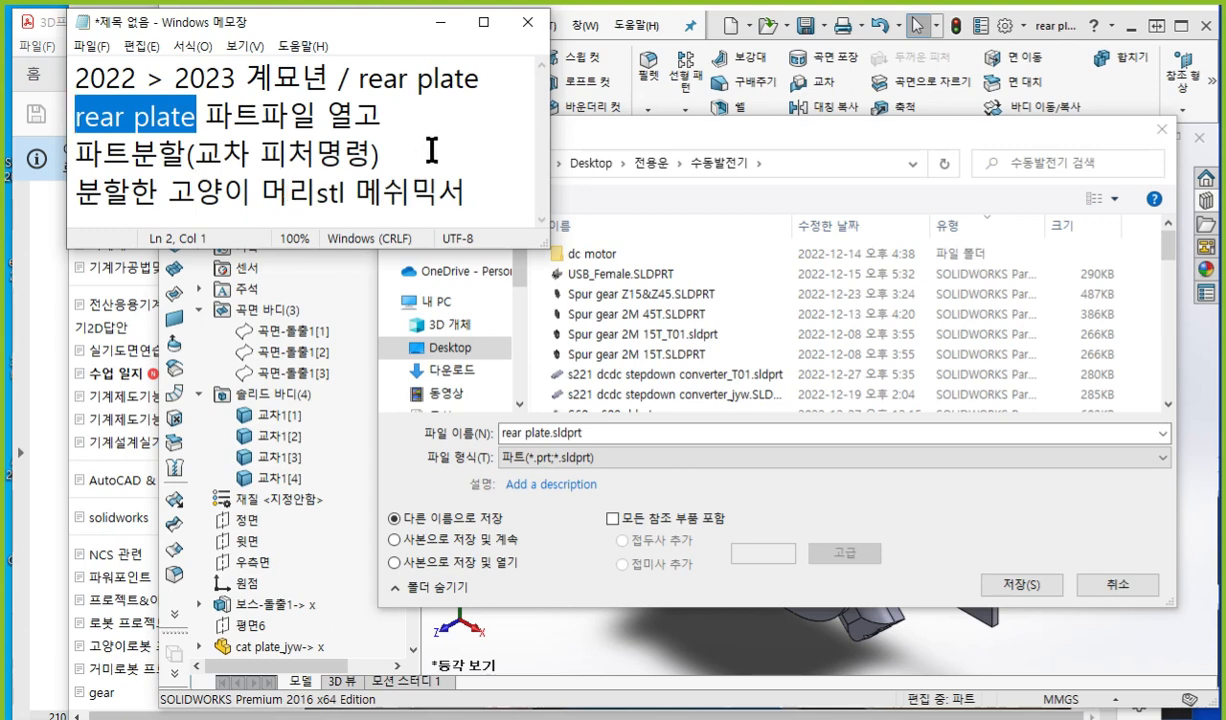
click(395, 152)
key(Return)
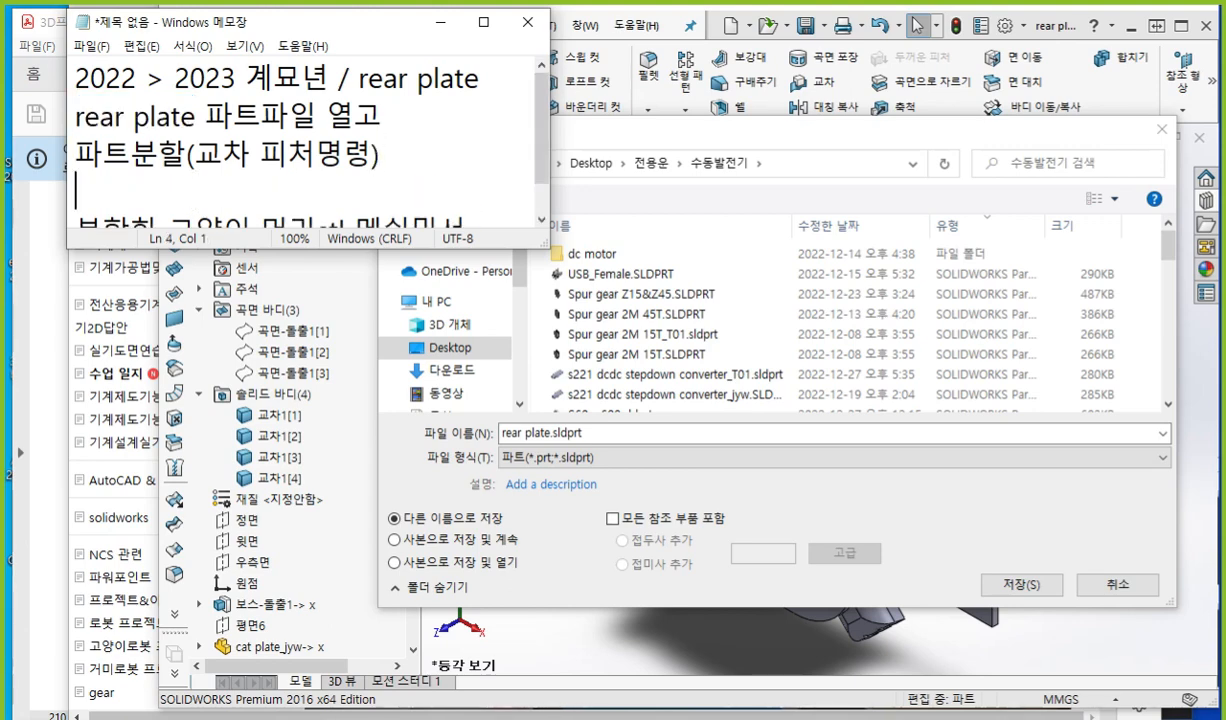
text(rear plate)
text(_)
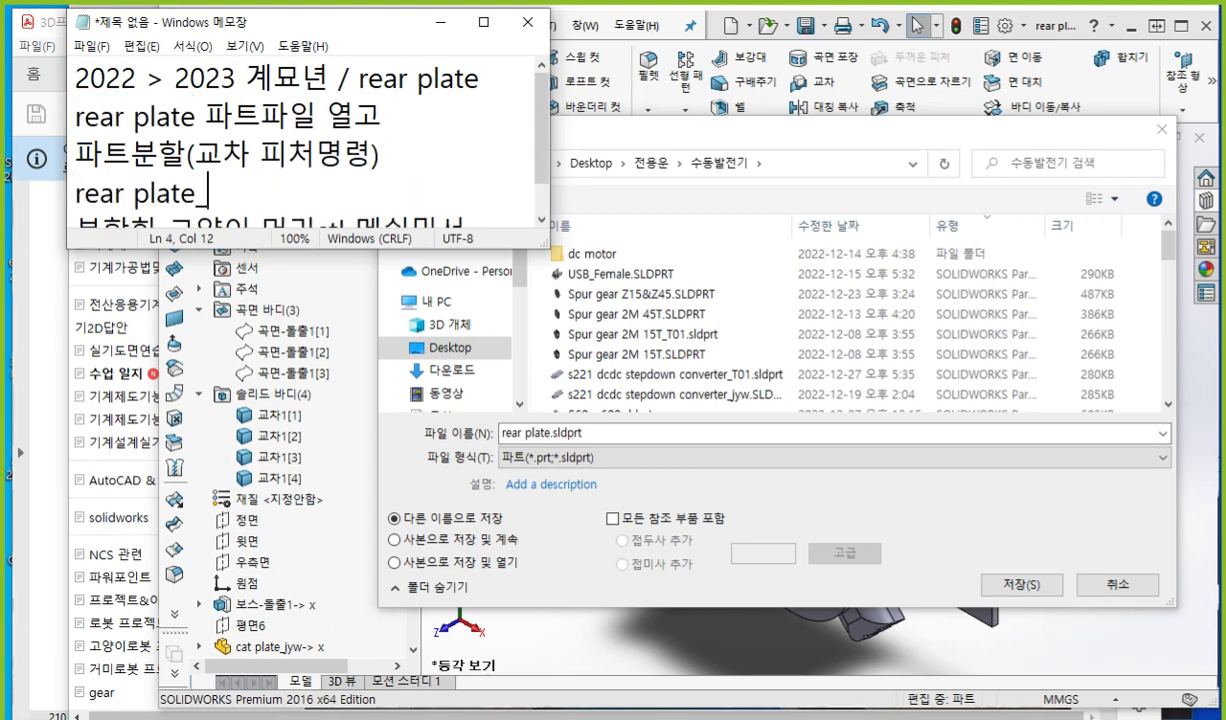
text(split)
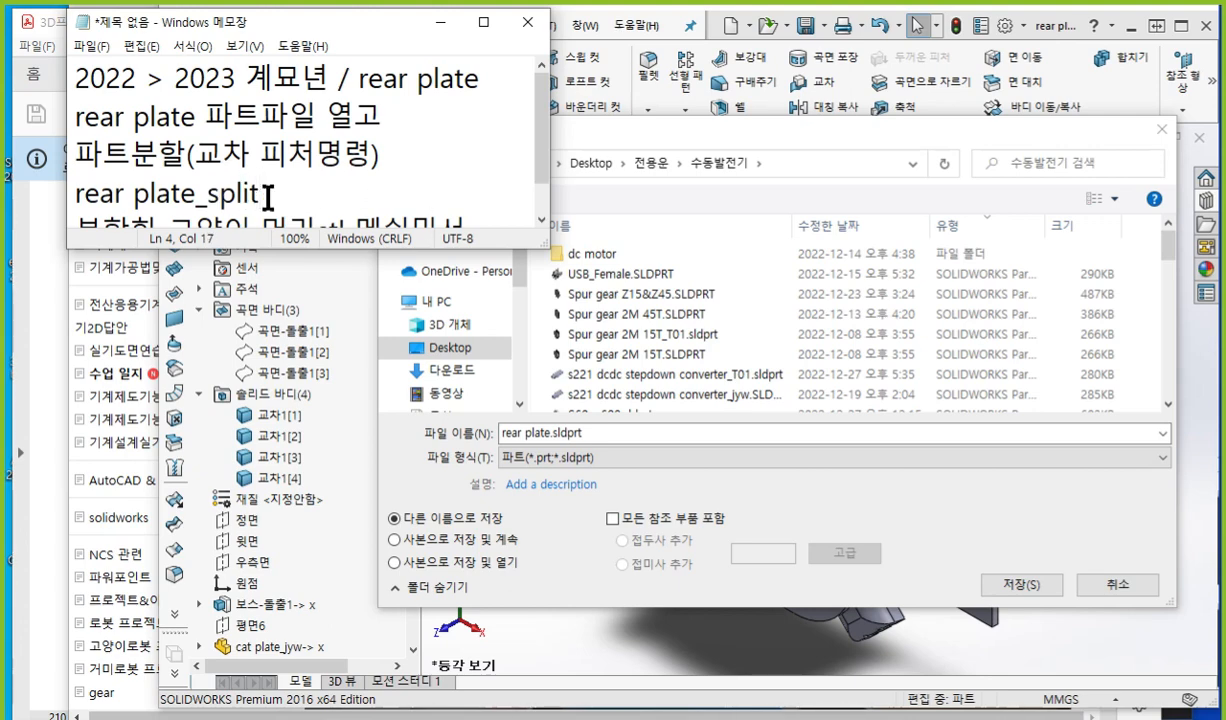
drag(263, 193, 74, 195)
key(ctrl+c)
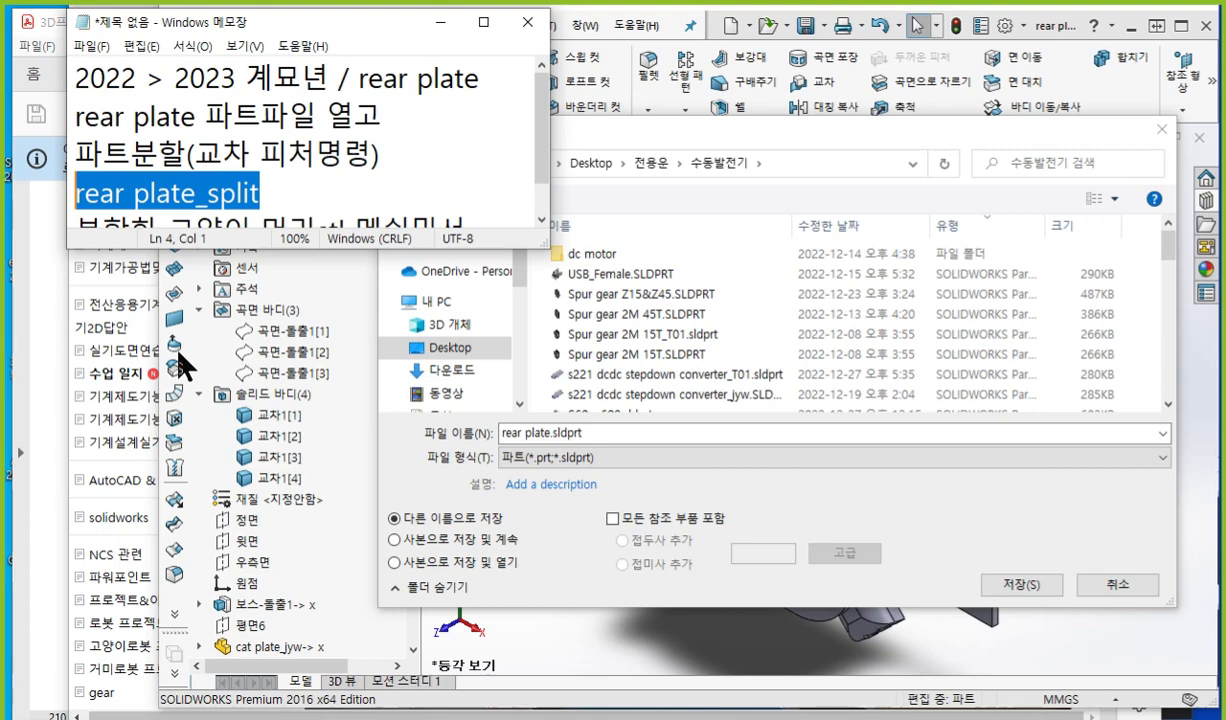
drag(643, 430, 484, 438)
text(rear plate)
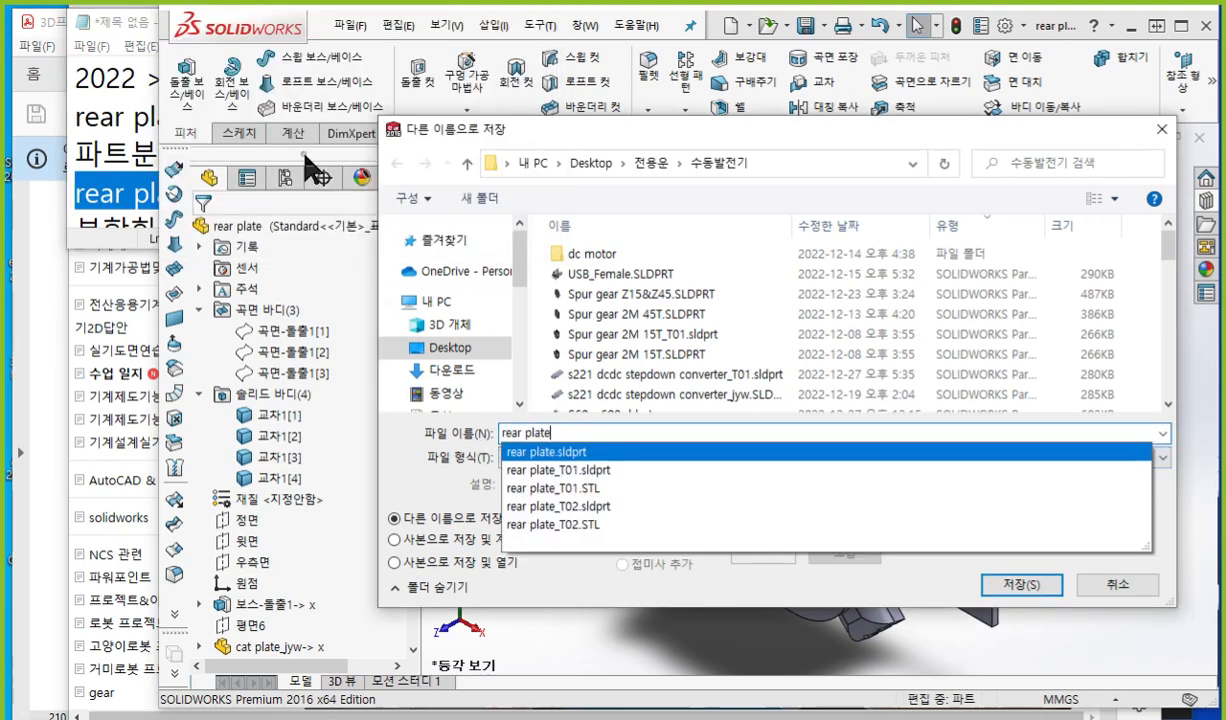
drag(594, 431, 413, 430)
text(rear plate)
Step: Set the new part's file name to "rear plate_split" using the Notepad text and save it in the 수동발전기 folder
click(116, 25)
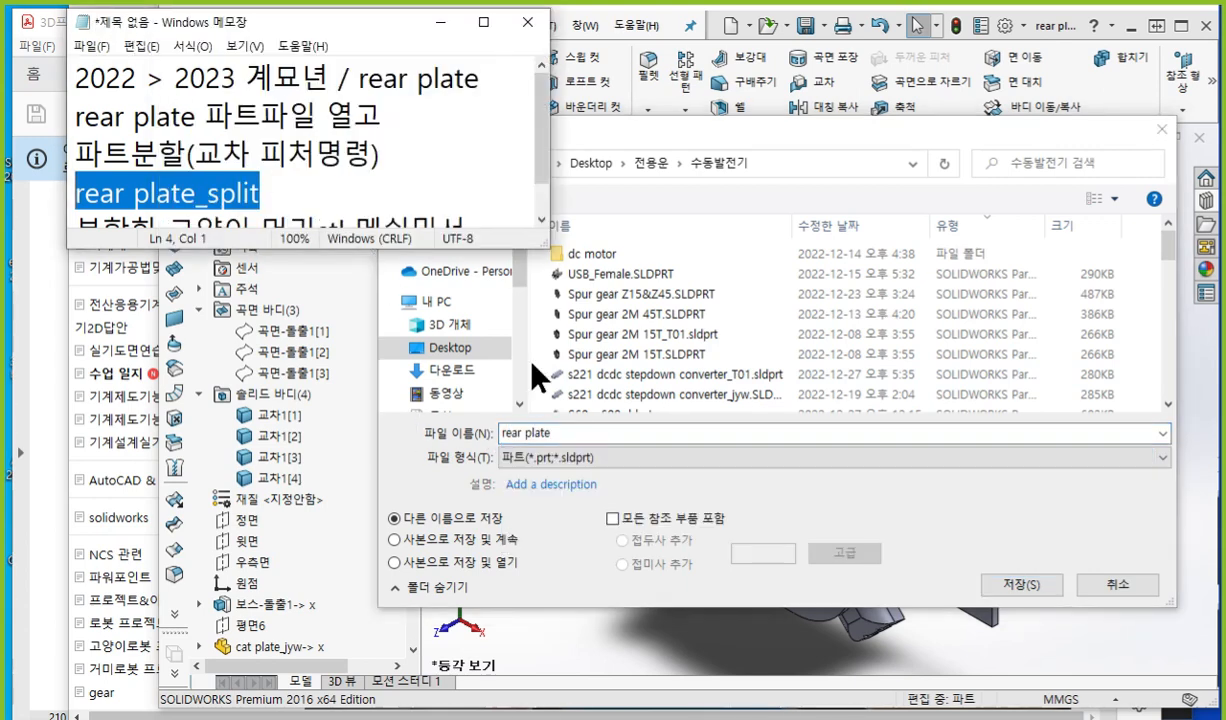
click(597, 429)
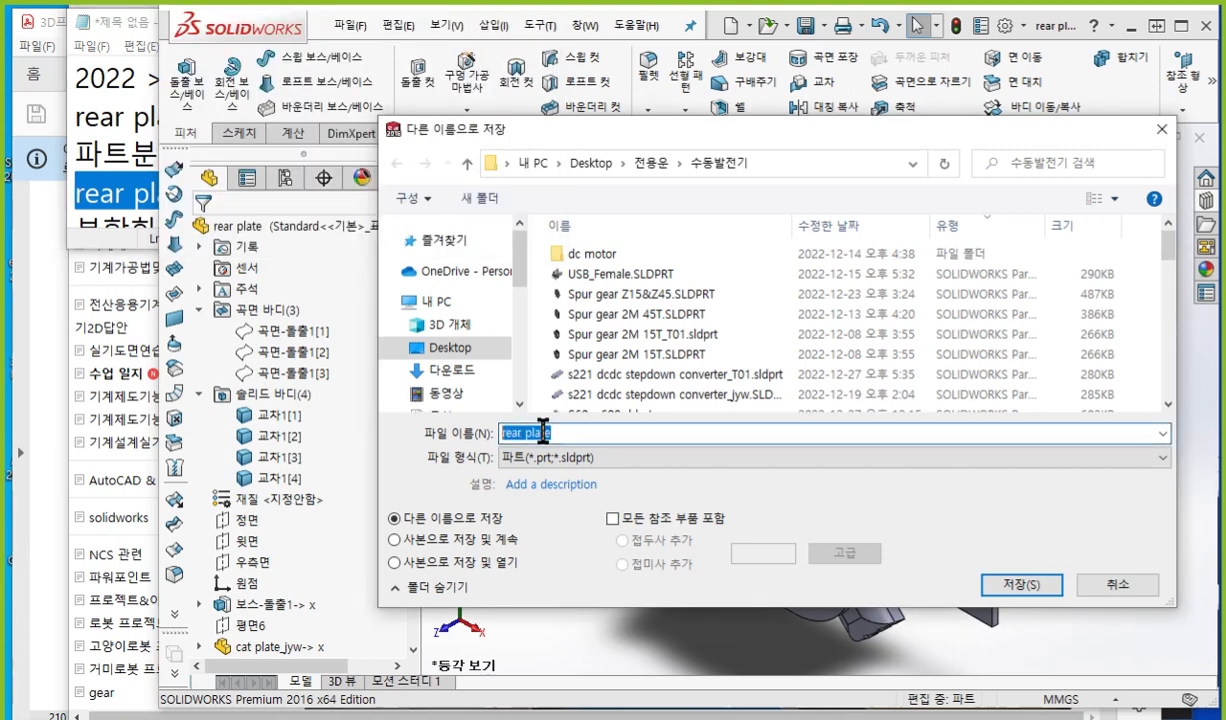
key(ctrl+v)
click(1009, 589)
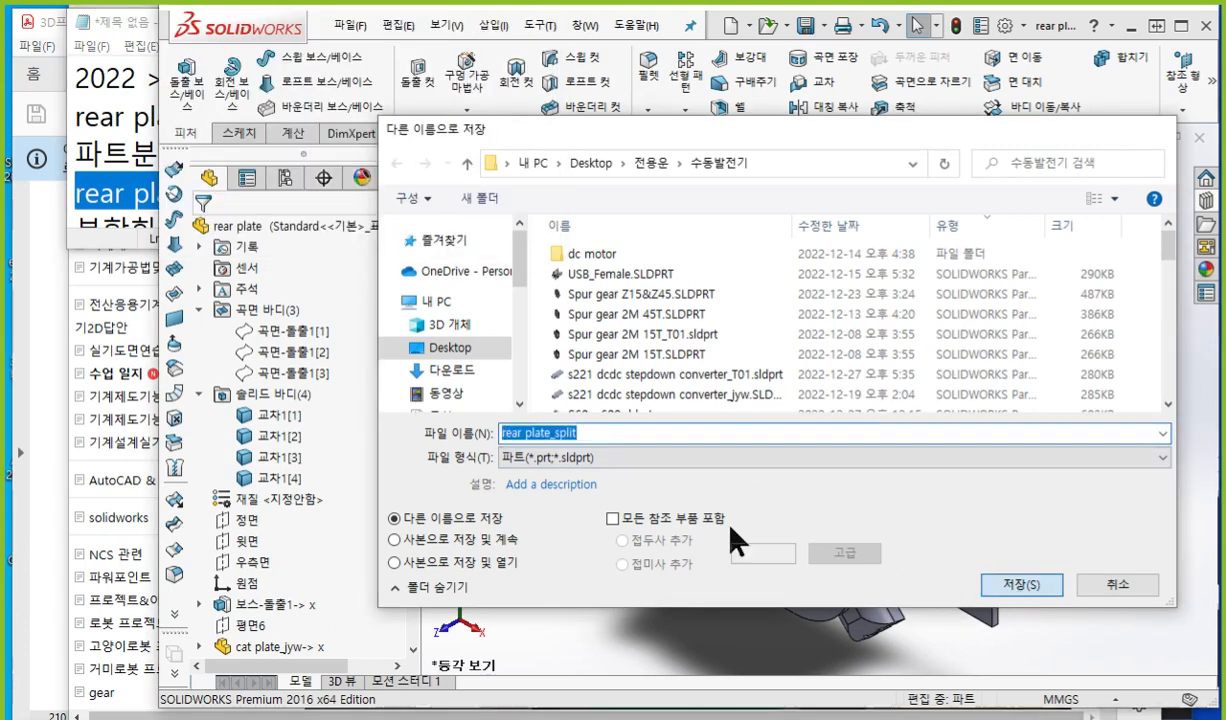
click(123, 22)
drag(265, 190, 68, 195)
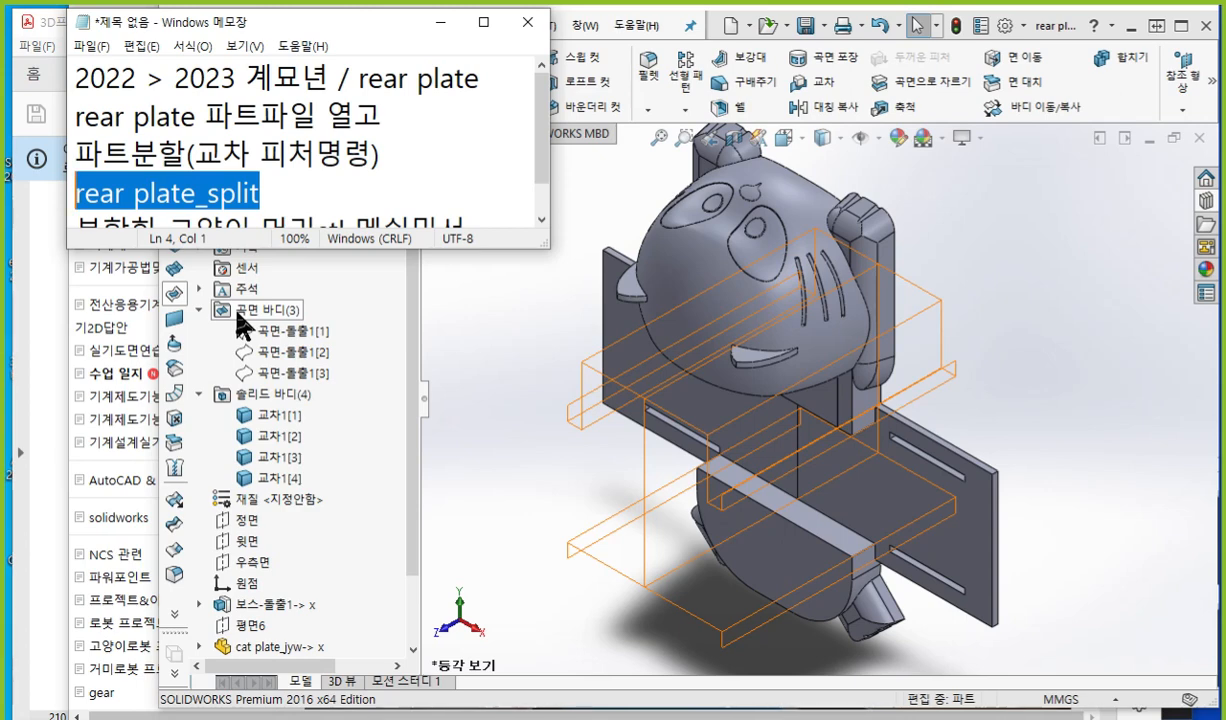
click(490, 328)
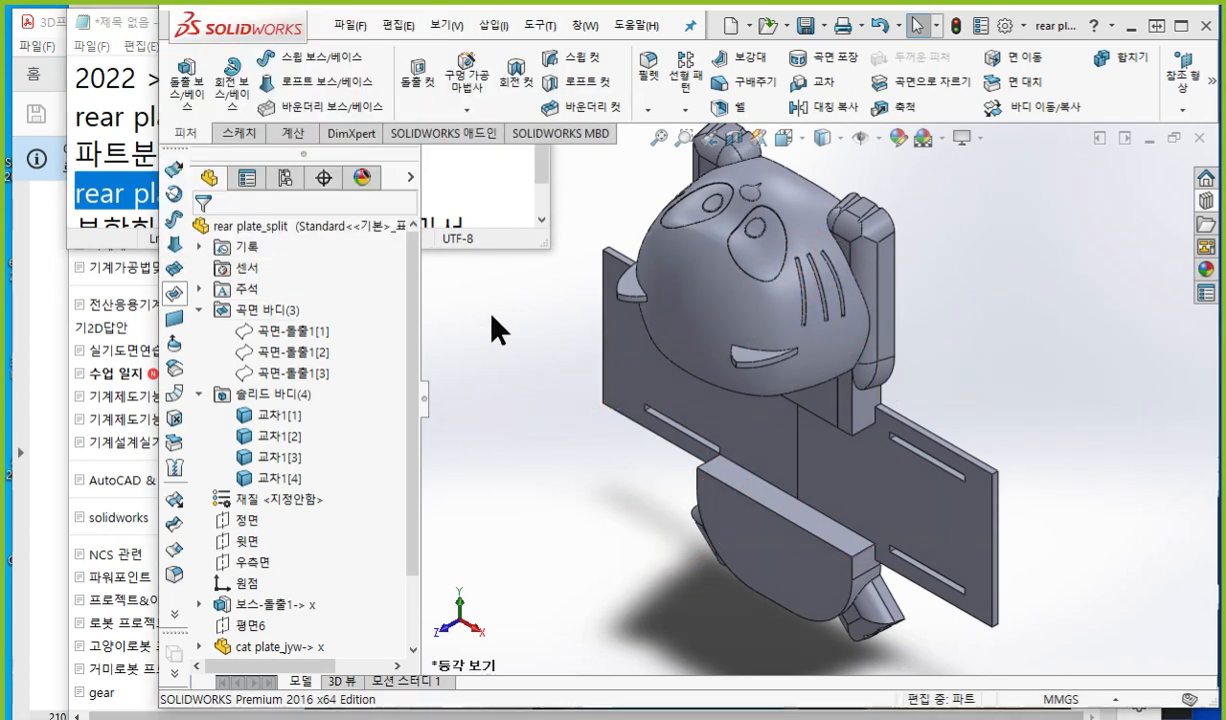
Step: Hide the solid bodies 교차1[1], 교차1[2] and 교차1[3] so only the cat body 교차1[4] is displayed
click(286, 418)
ctrl+click(285, 438)
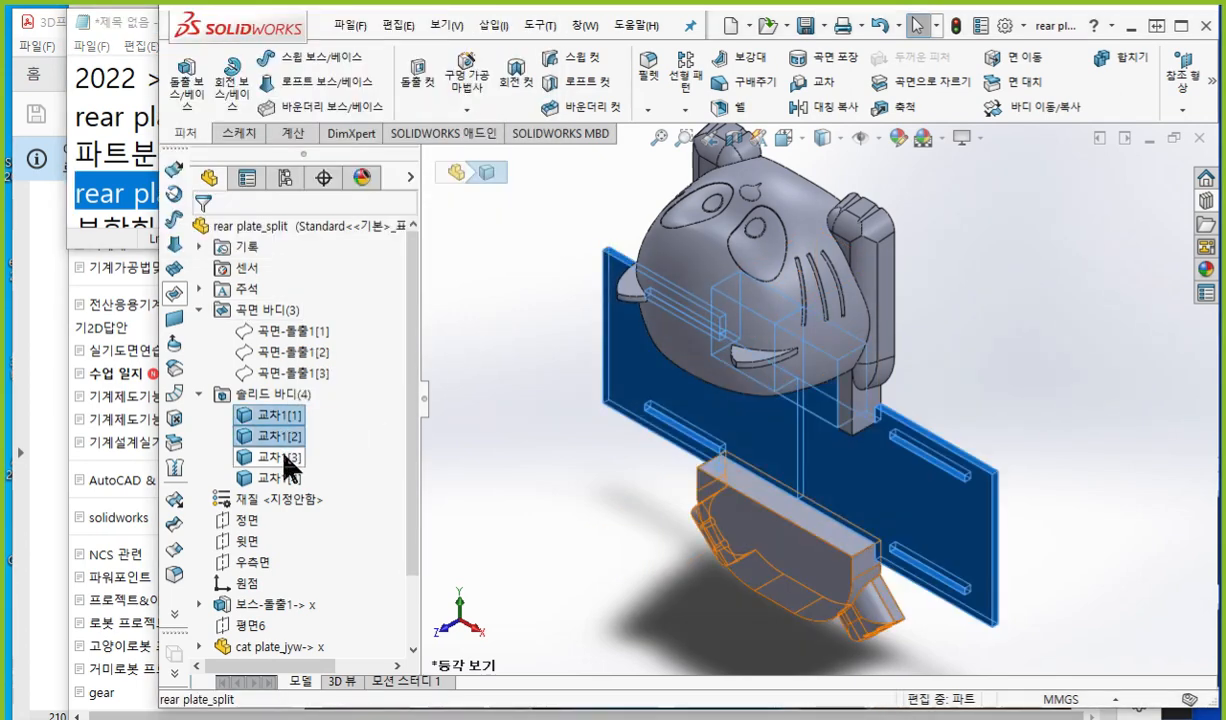
ctrl+click(285, 457)
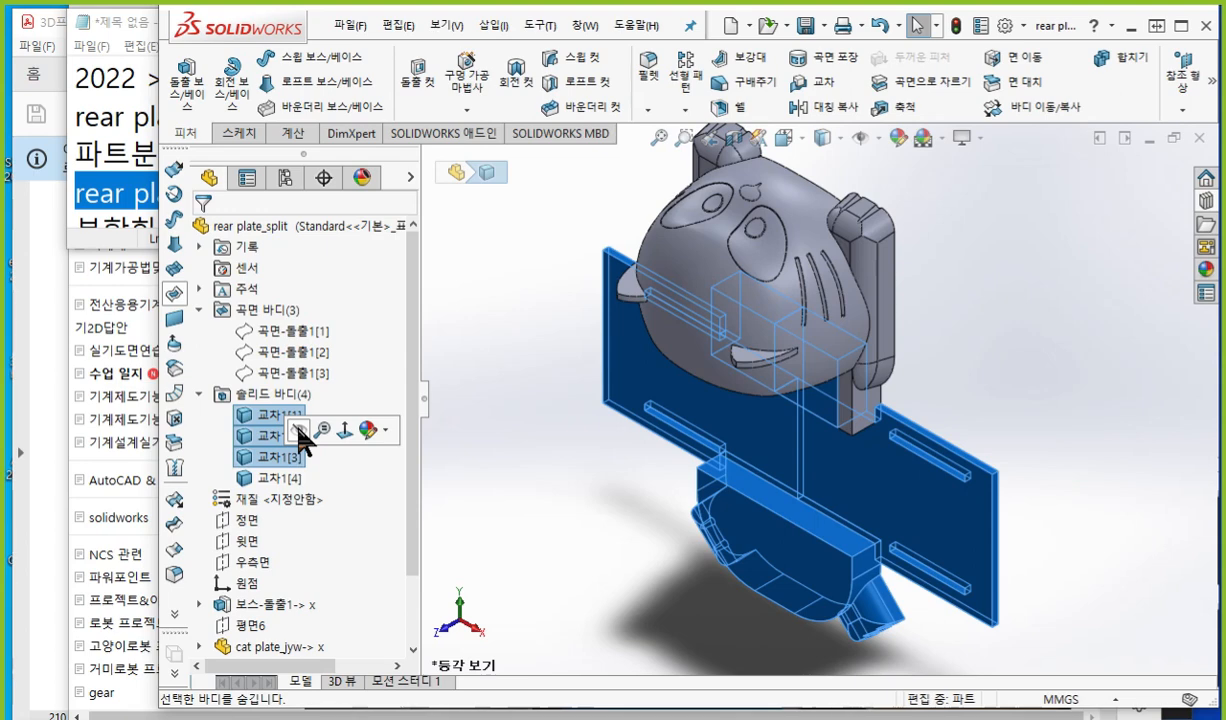
click(299, 430)
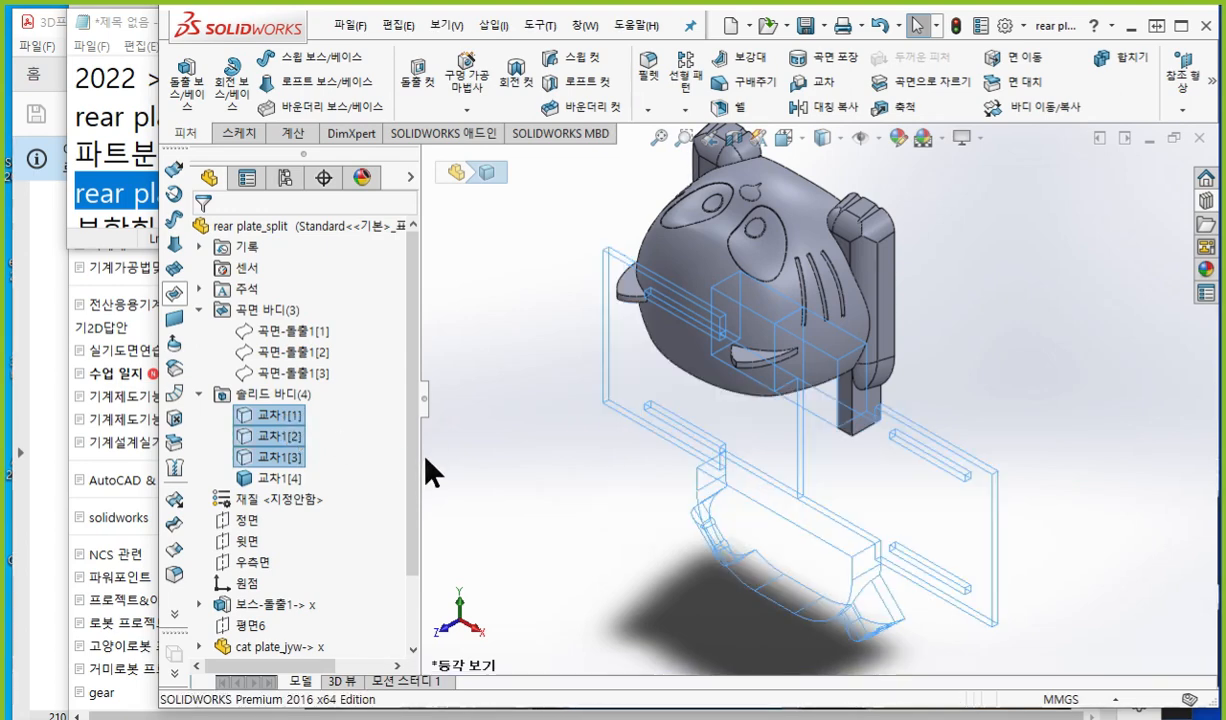
click(539, 390)
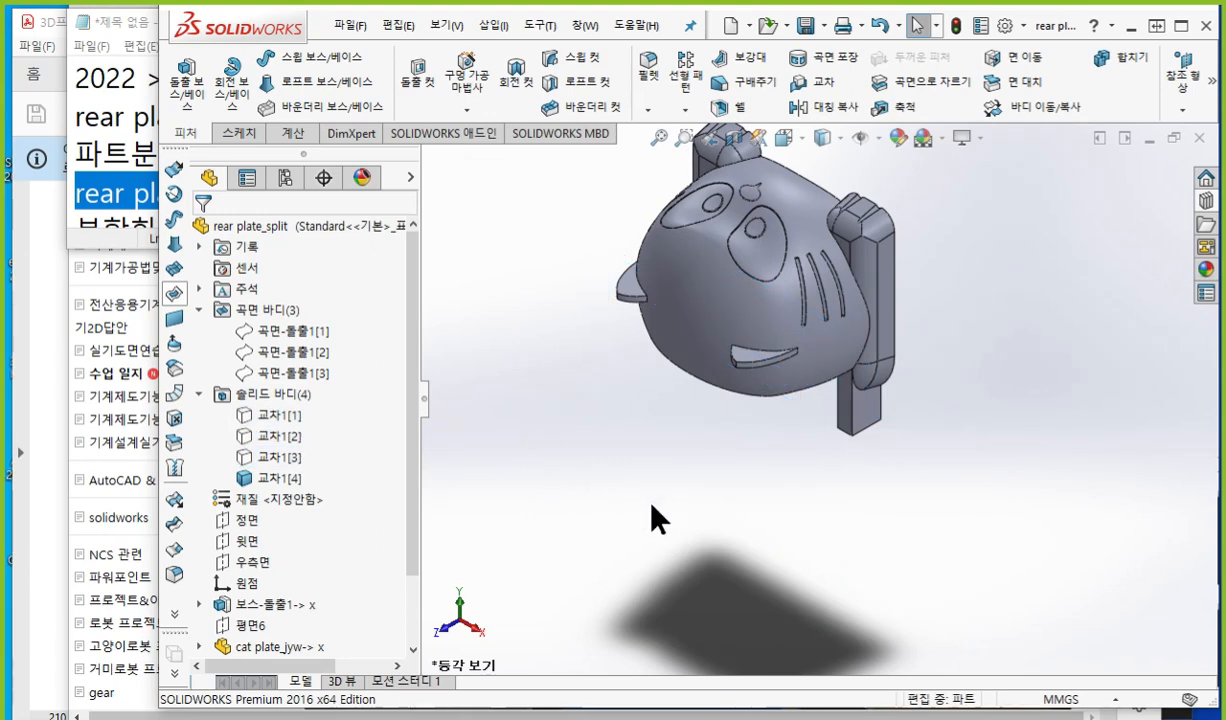
middle_drag(651, 515, 740, 380)
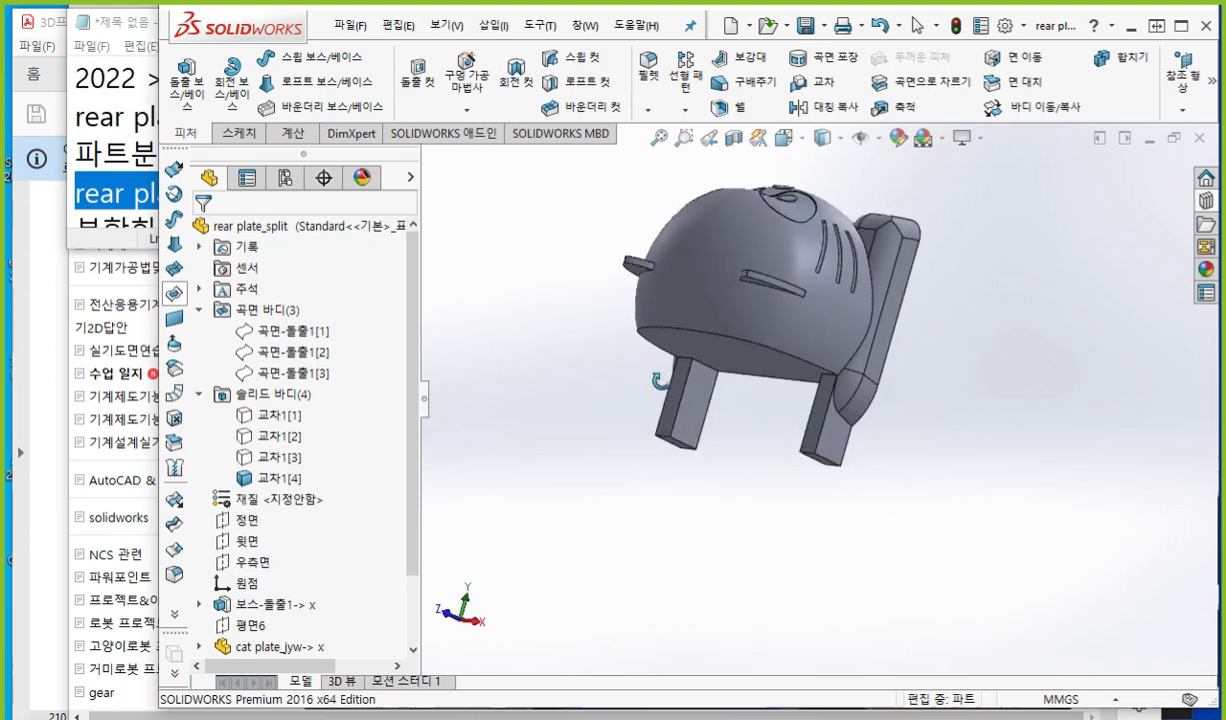
Step: In Notepad, add the line "rear plate_cat.stl" below "rear plate_split", reusing the copied "rear plate_" text
click(108, 193)
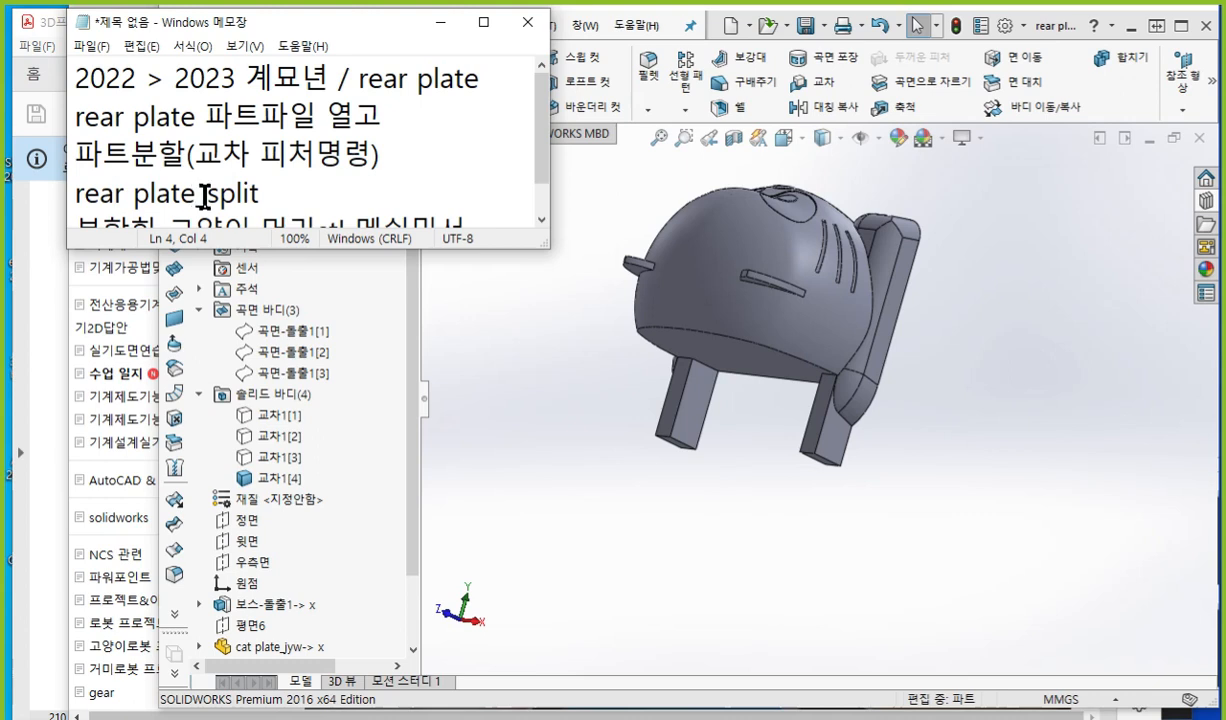
drag(198, 195, 43, 192)
key(ctrl+c)
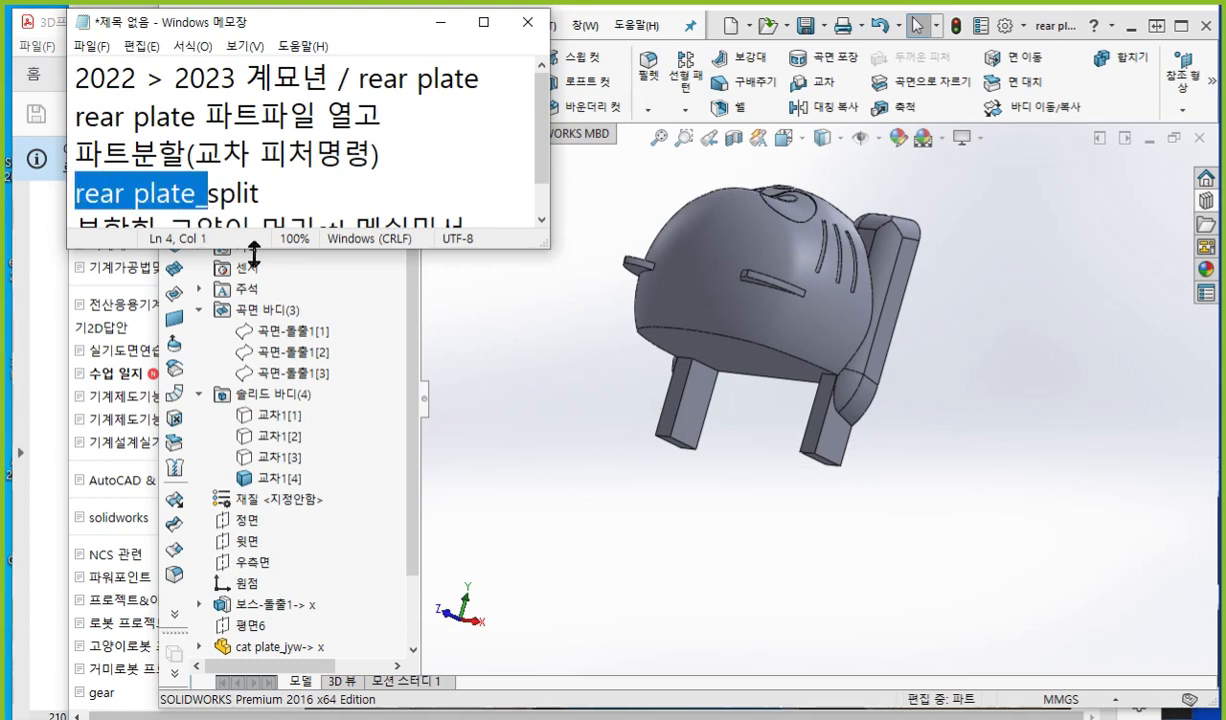
click(266, 192)
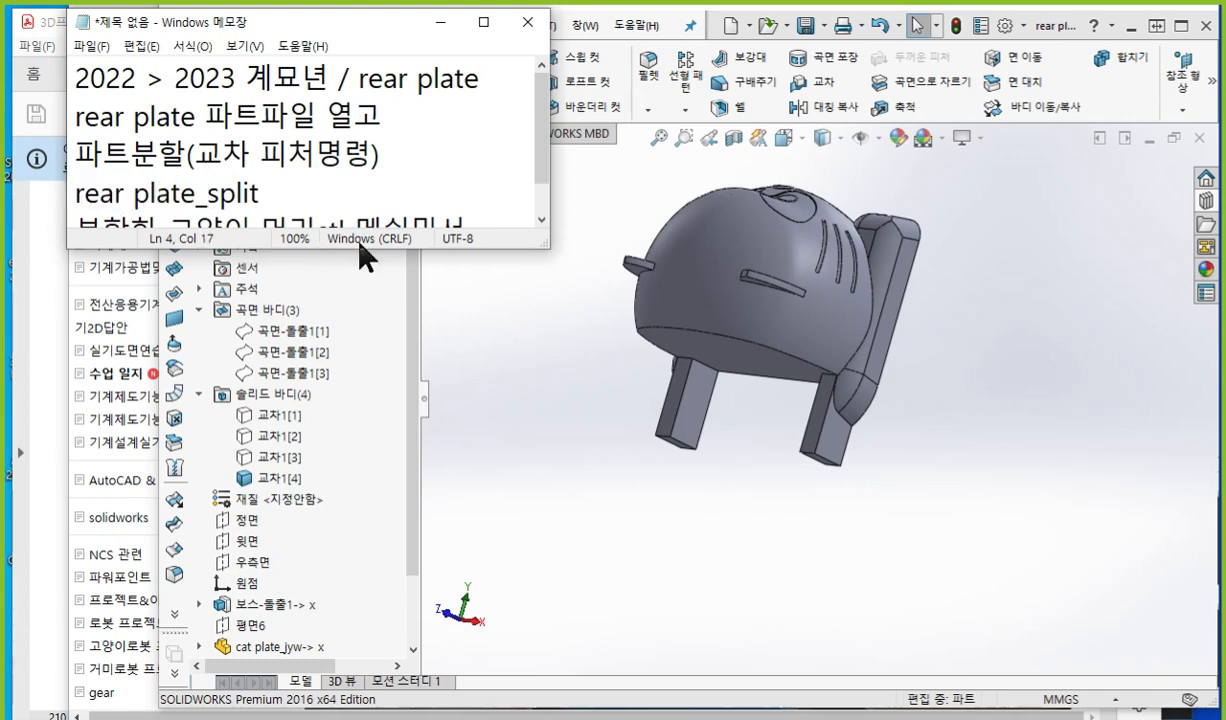
key(Return)
key(ctrl+v)
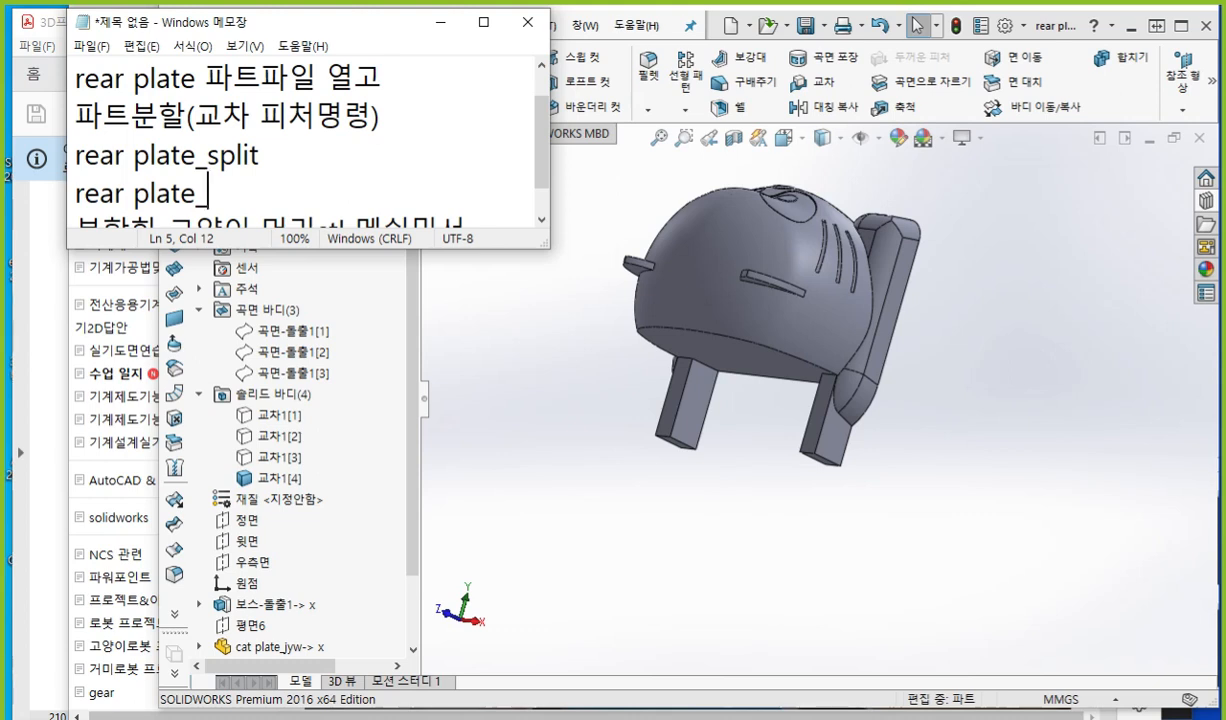
text(cat.ㄴㅅ)
key(BackSpace)
key(BackSpace)
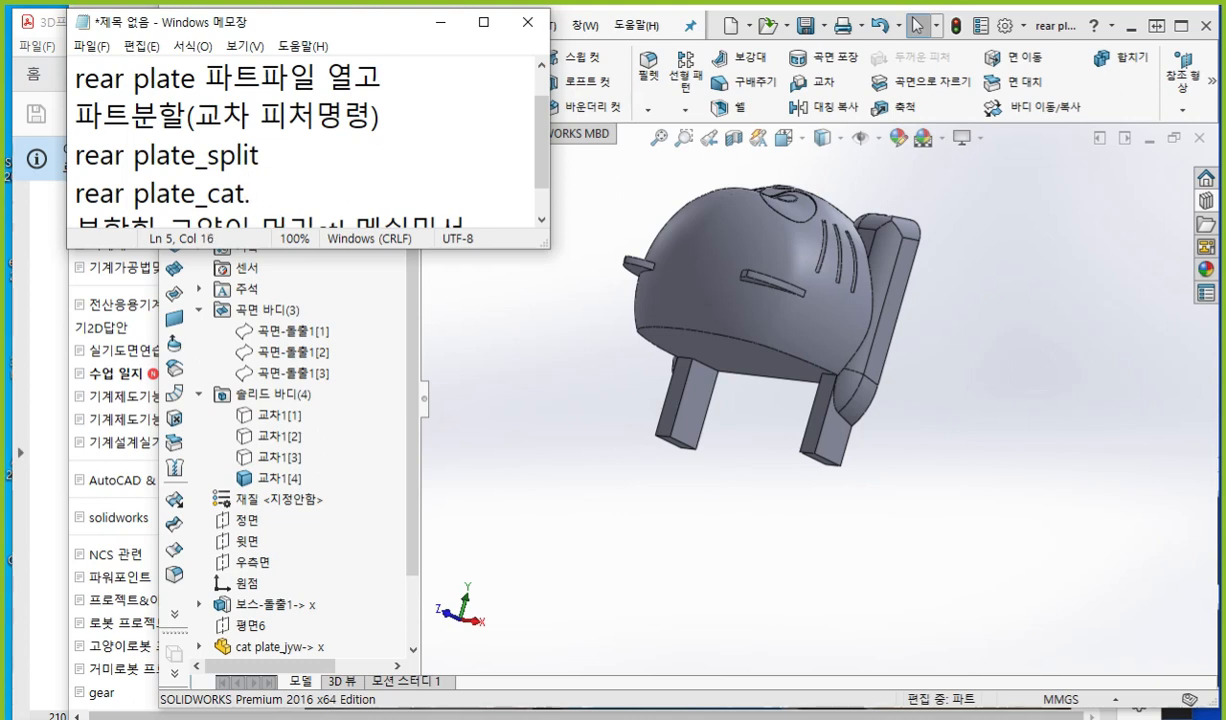
text(stl)
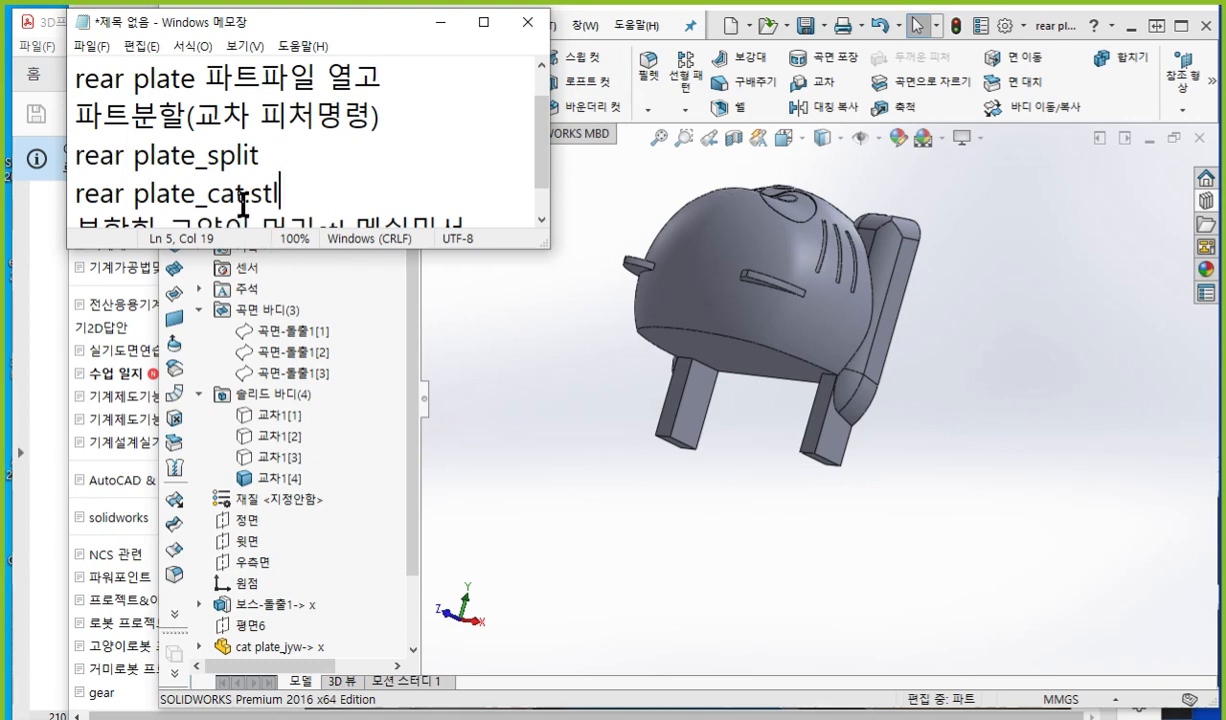
Step: Copy "rear plate_cat" from Notepad and save the SOLIDWORKS part under that name in the 수동발전기 folder
drag(245, 195, 76, 195)
key(ctrl+c)
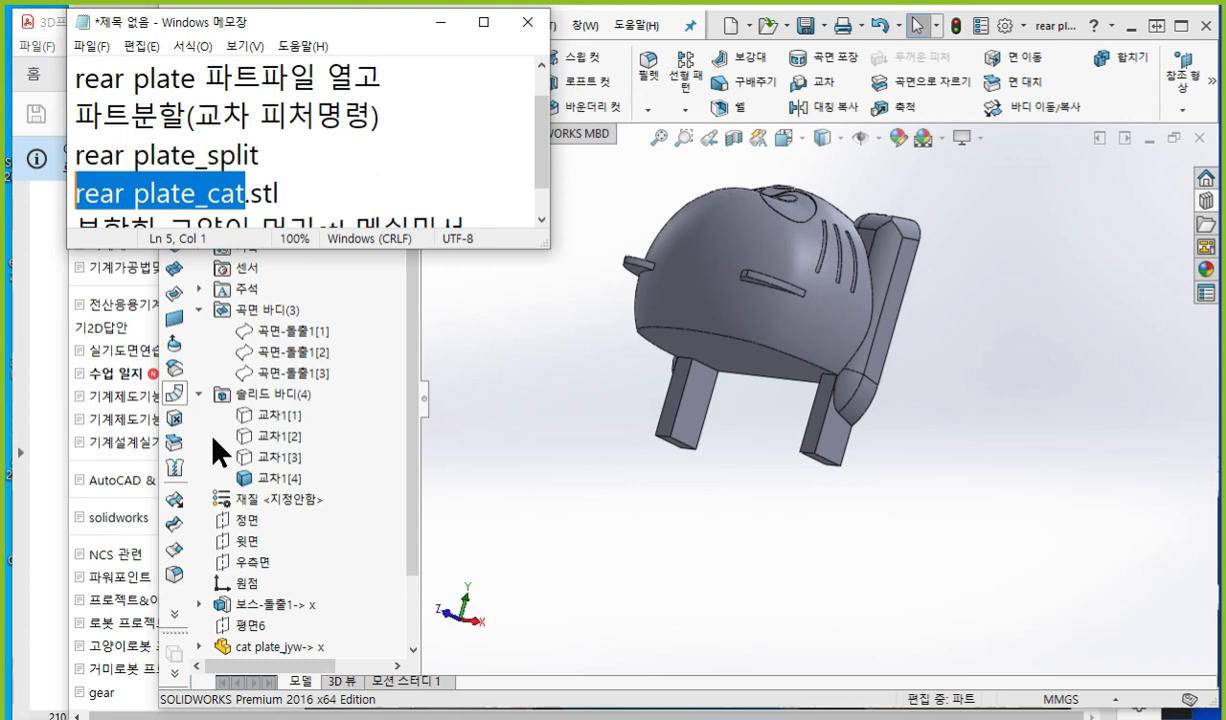
click(565, 360)
key(ctrl+shift+s)
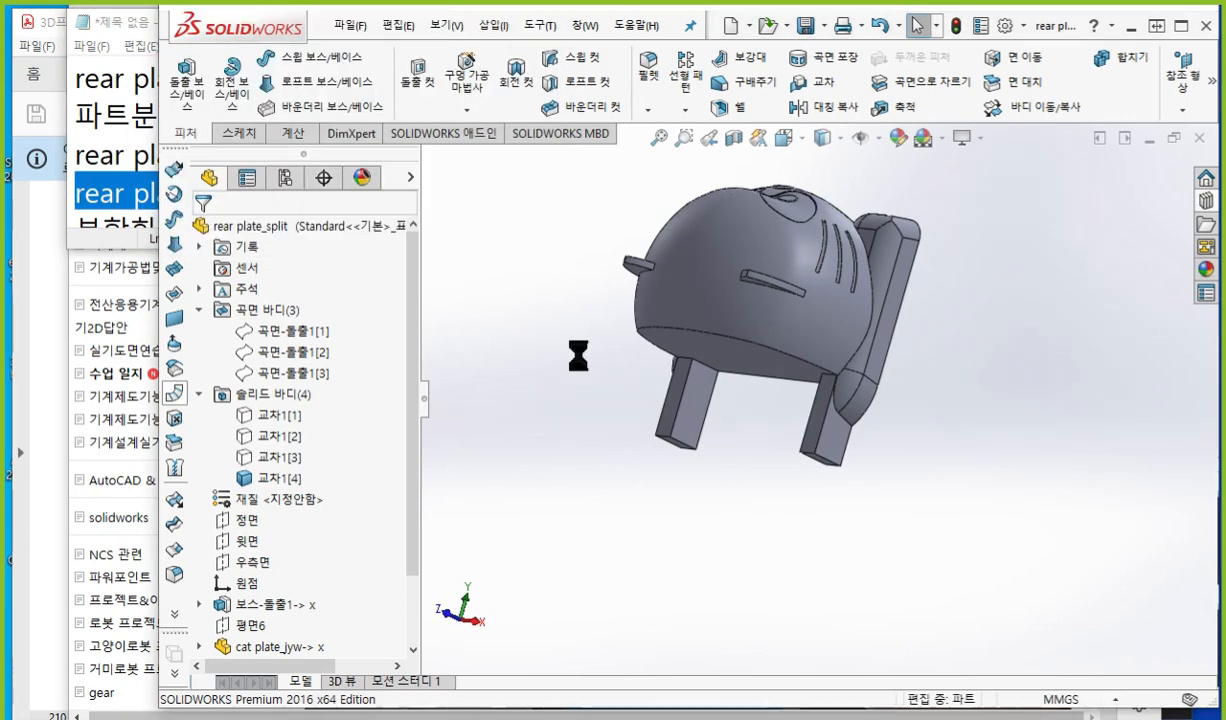
click(573, 284)
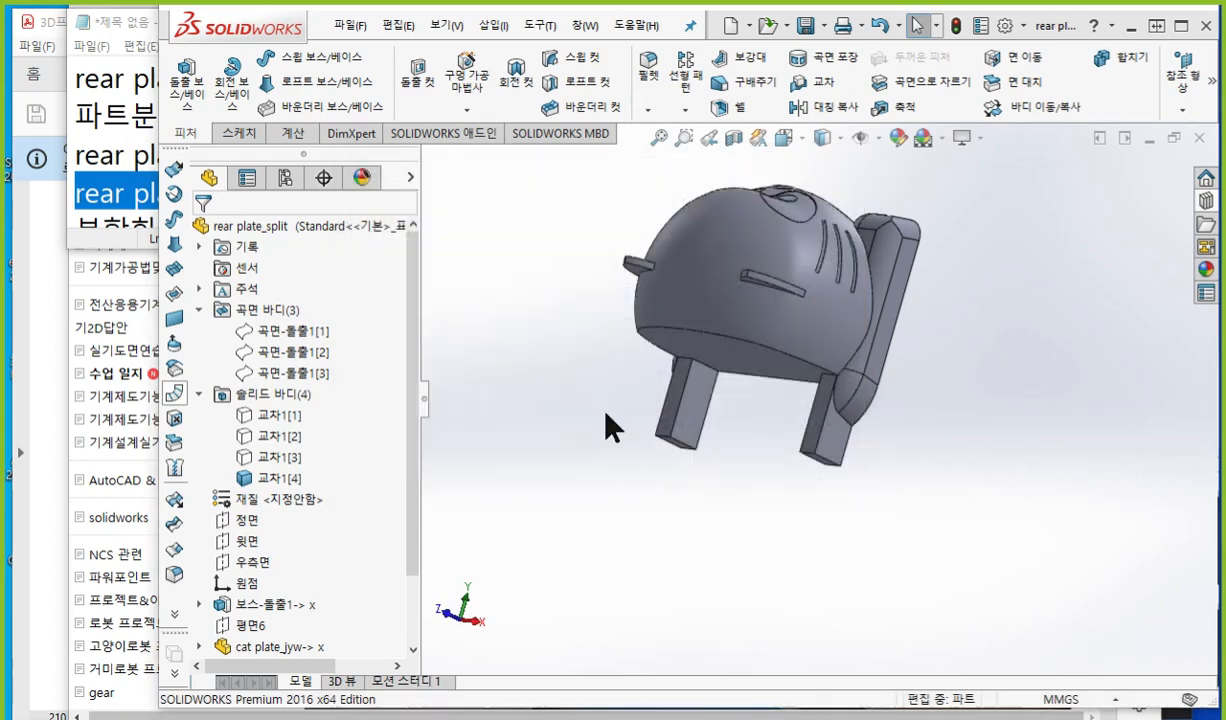
key(ctrl+v)
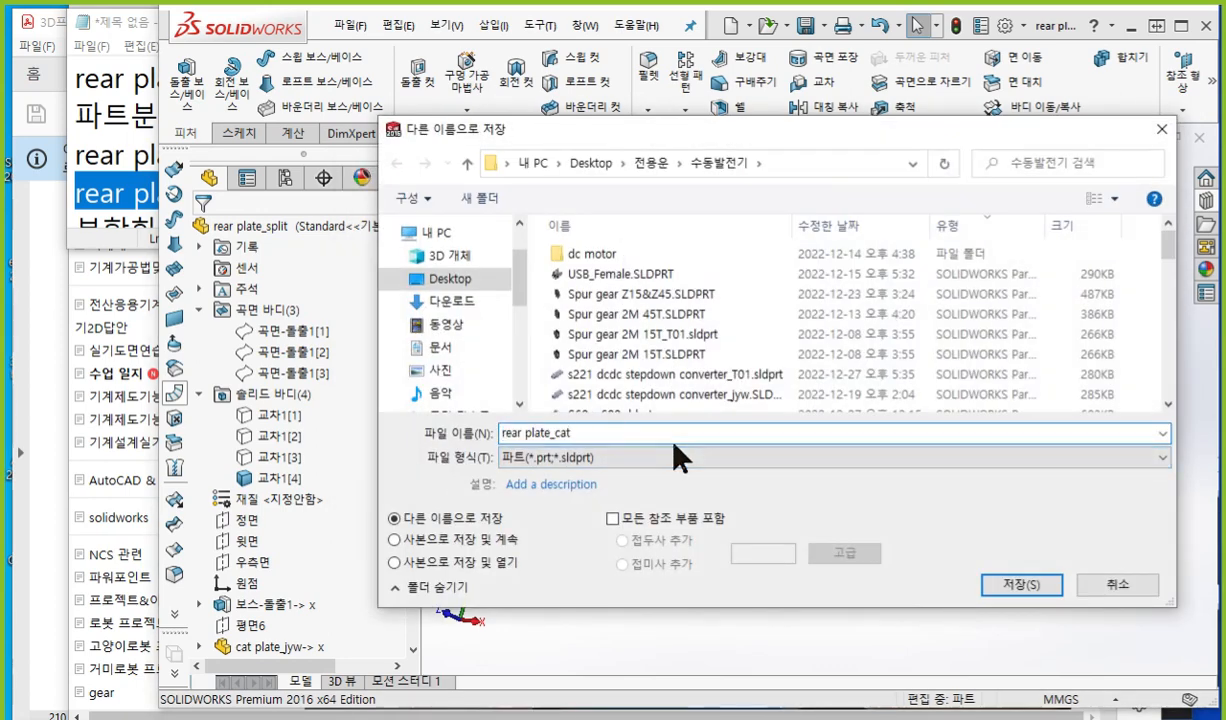
click(1020, 585)
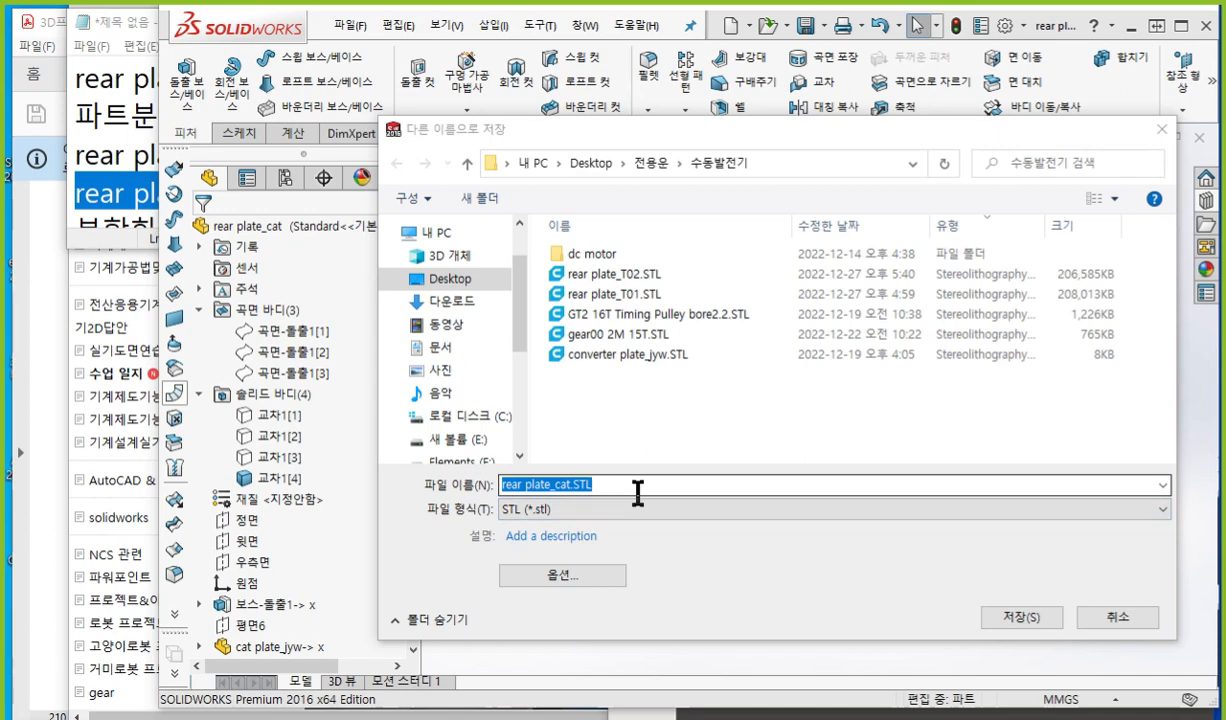
Step: Export the visible cat body as the STL file rear plate_cat.STL in the 수동발전기 folder
click(1020, 618)
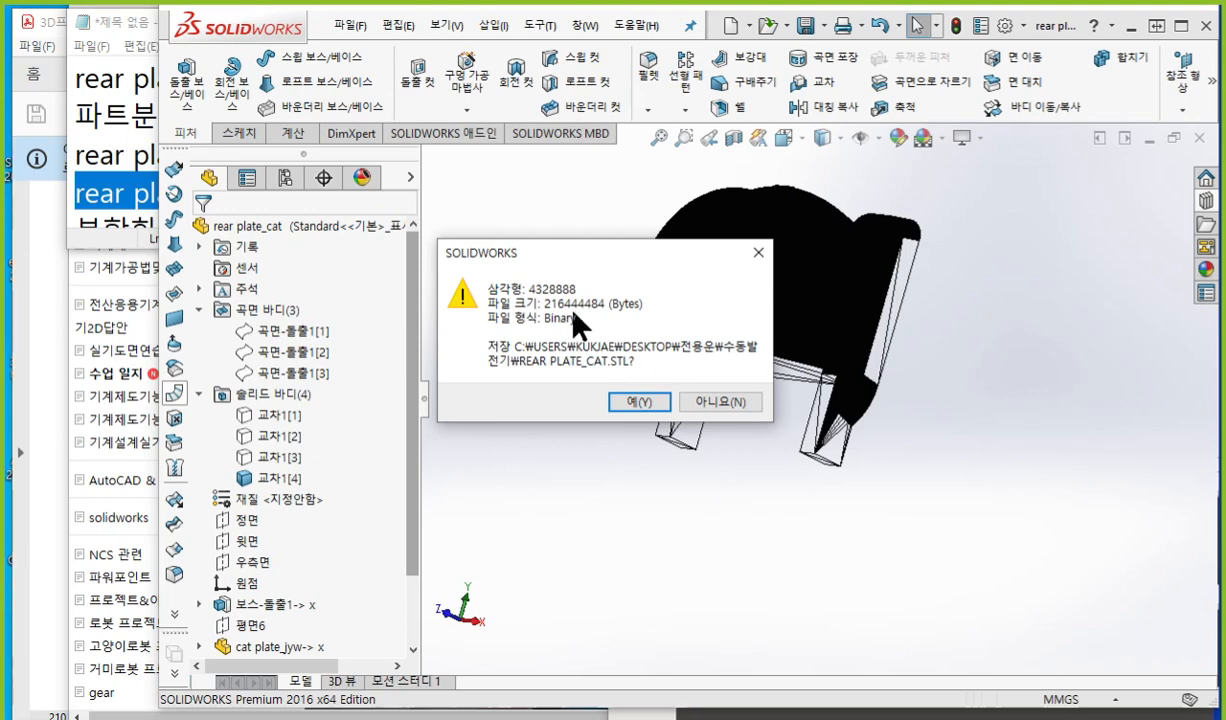
key(F2)
scroll(573, 312, up, 8)
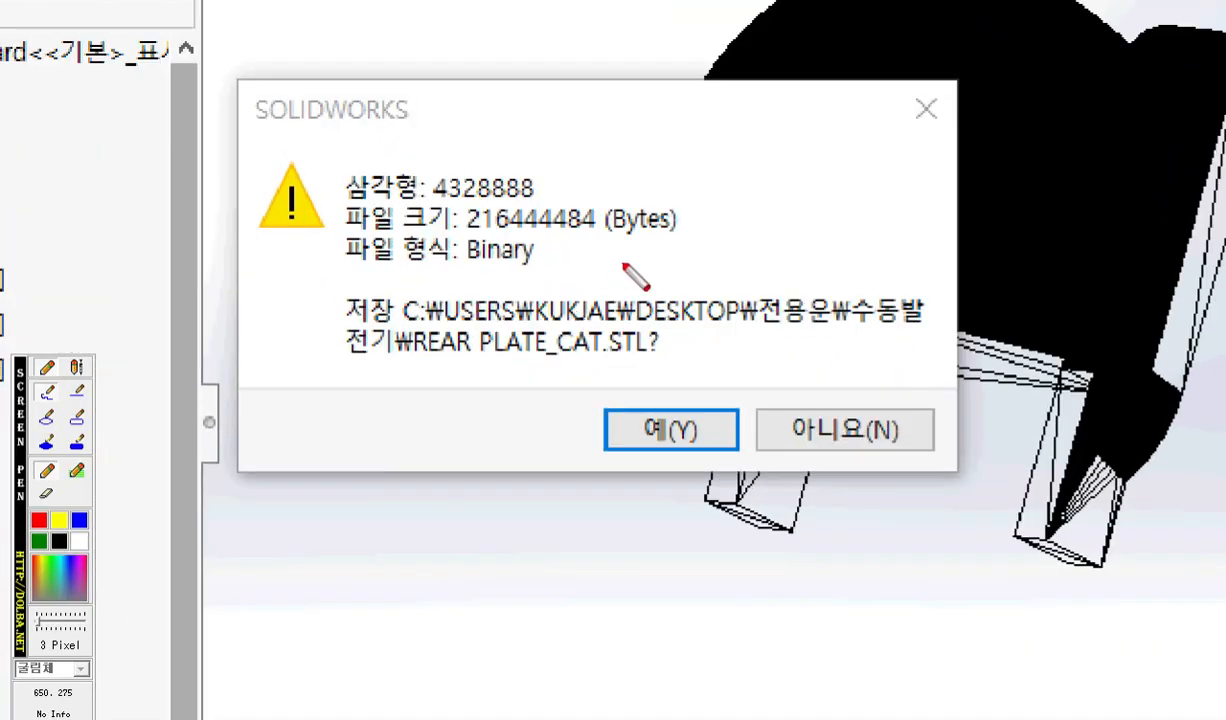
mouse_move(549, 235)
mouse_down()
mouse_move(594, 232)
mouse_move(511, 234)
mouse_up()
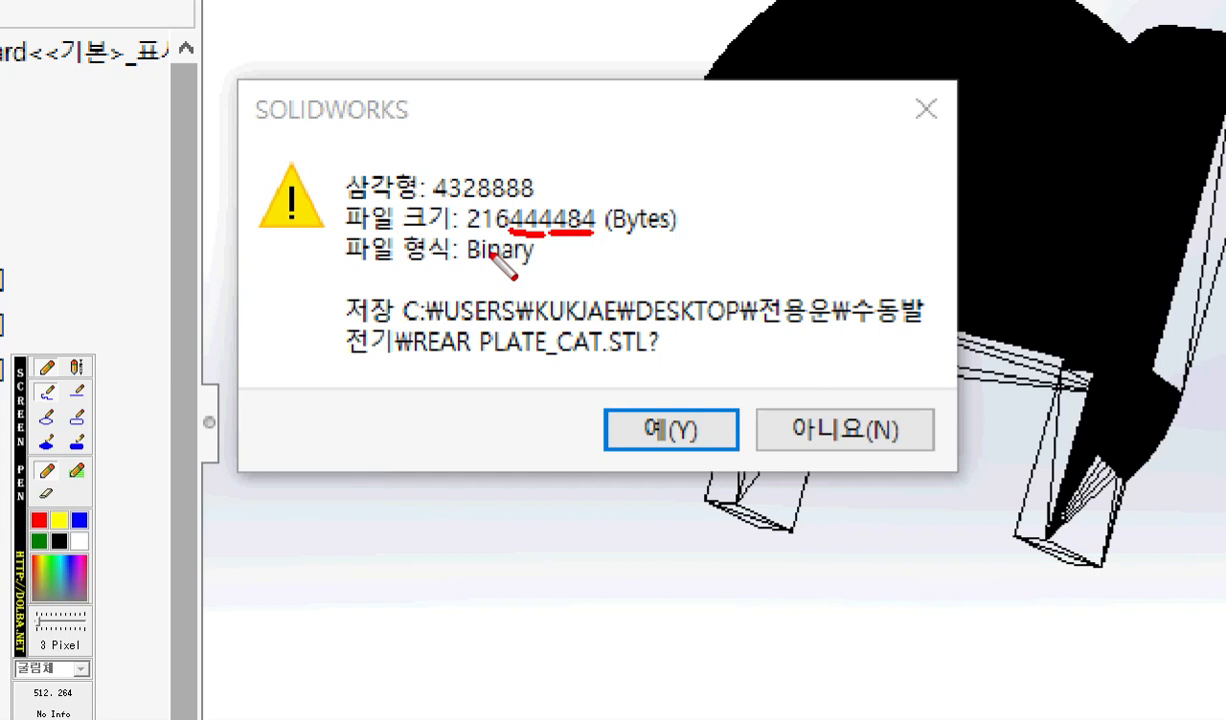
key(Escape)
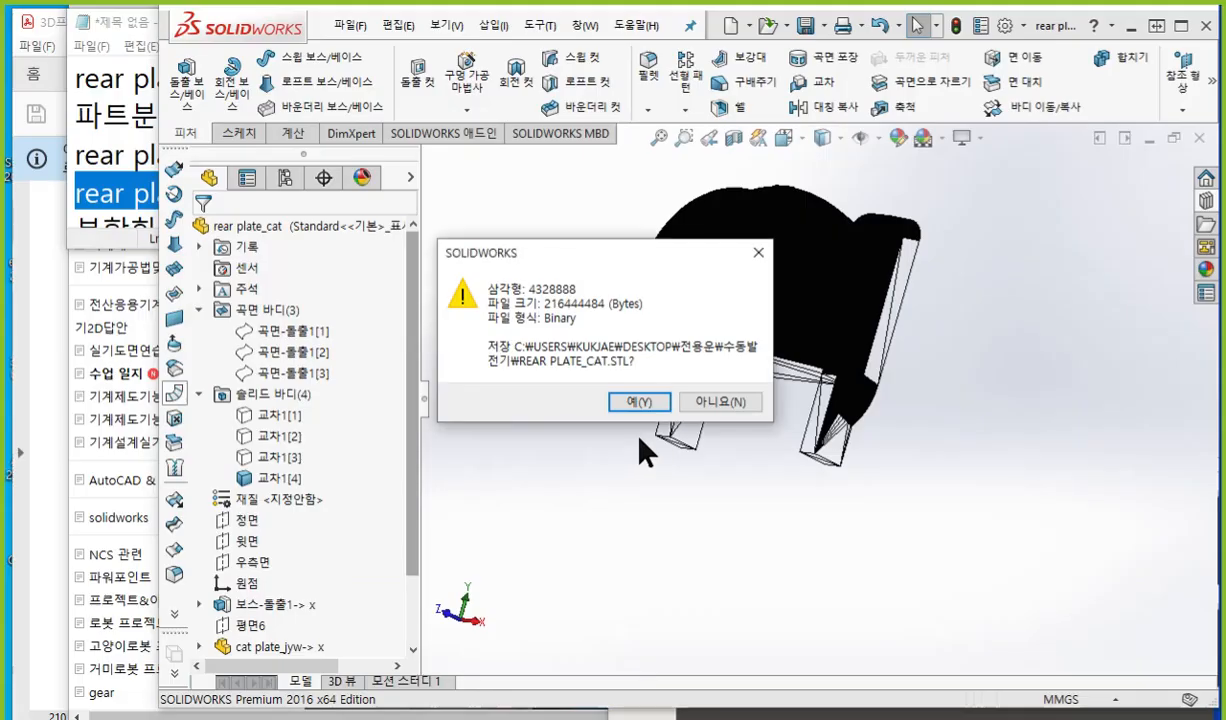
click(637, 405)
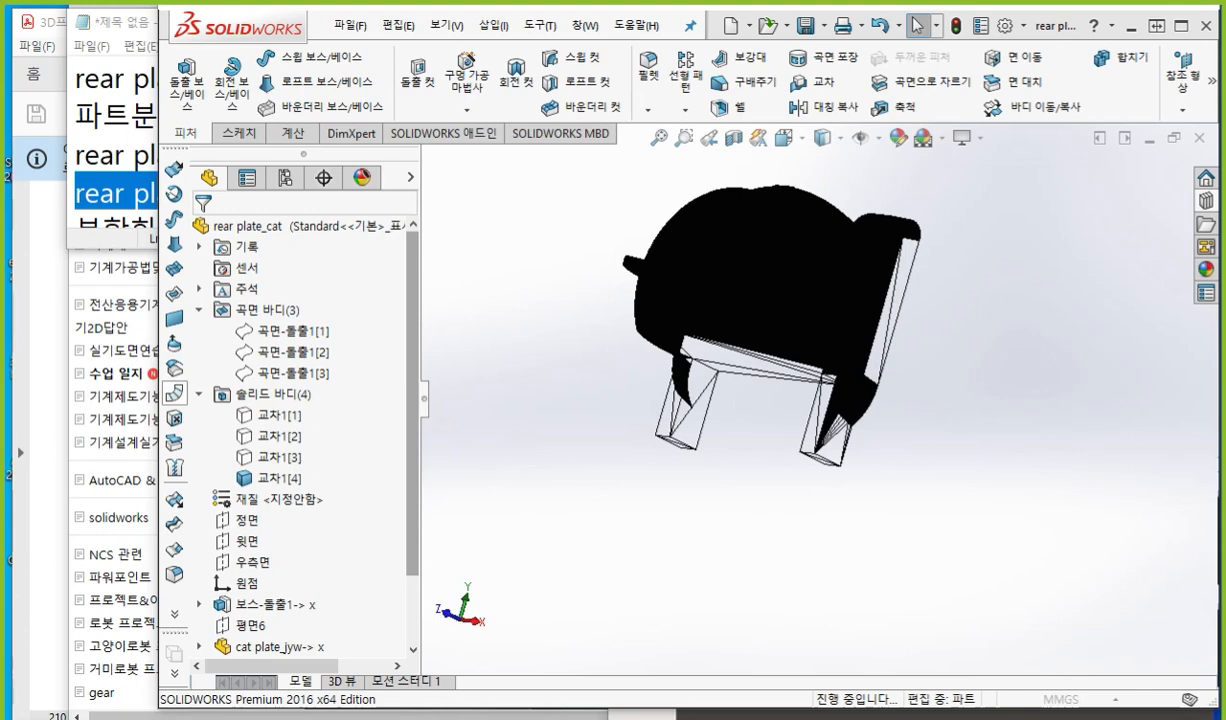
Step: In File Explorer, check the file size of rear plate_cat.STL in the 수동발전기 folder during and after the export
drag(1067, 241, 397, 42)
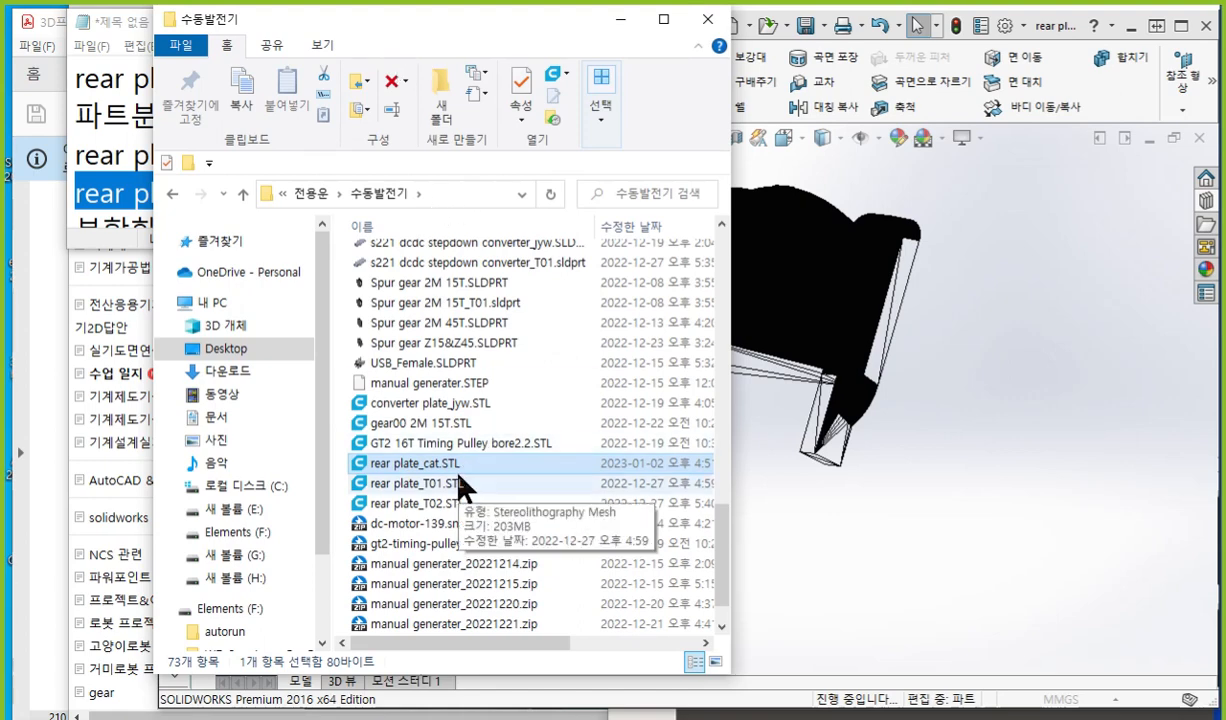
key(F12)
key(F12)
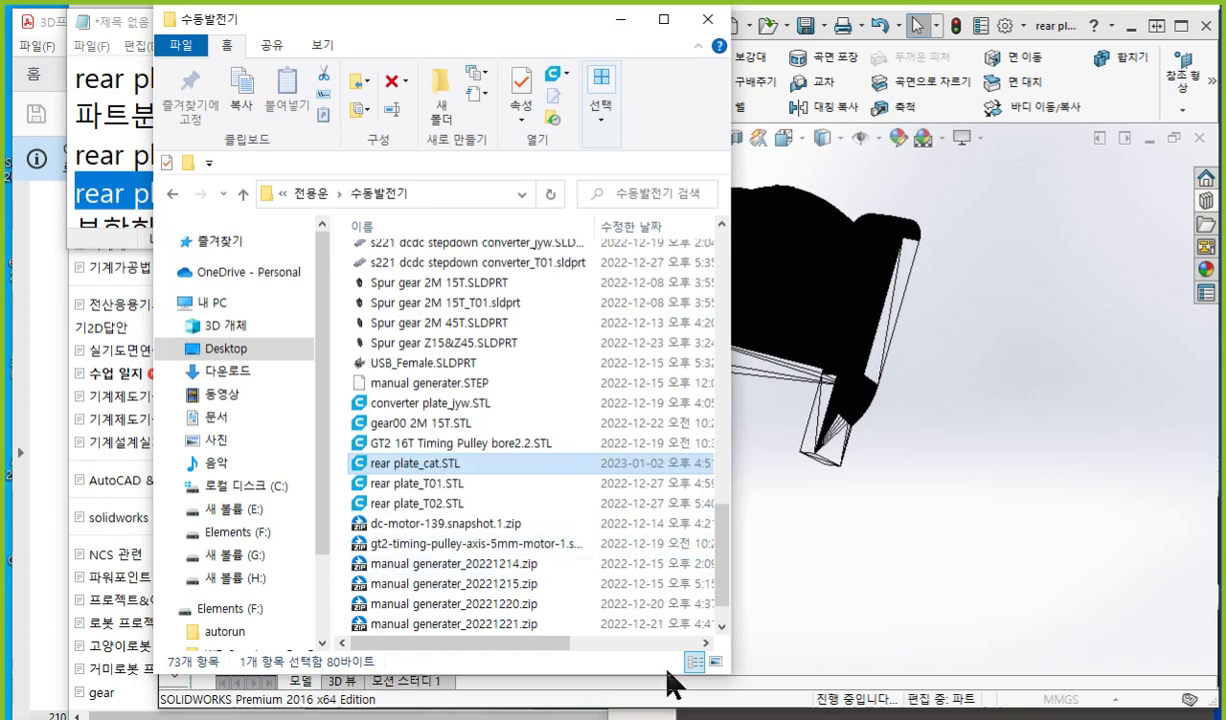
drag(717, 682, 718, 538)
key(F12)
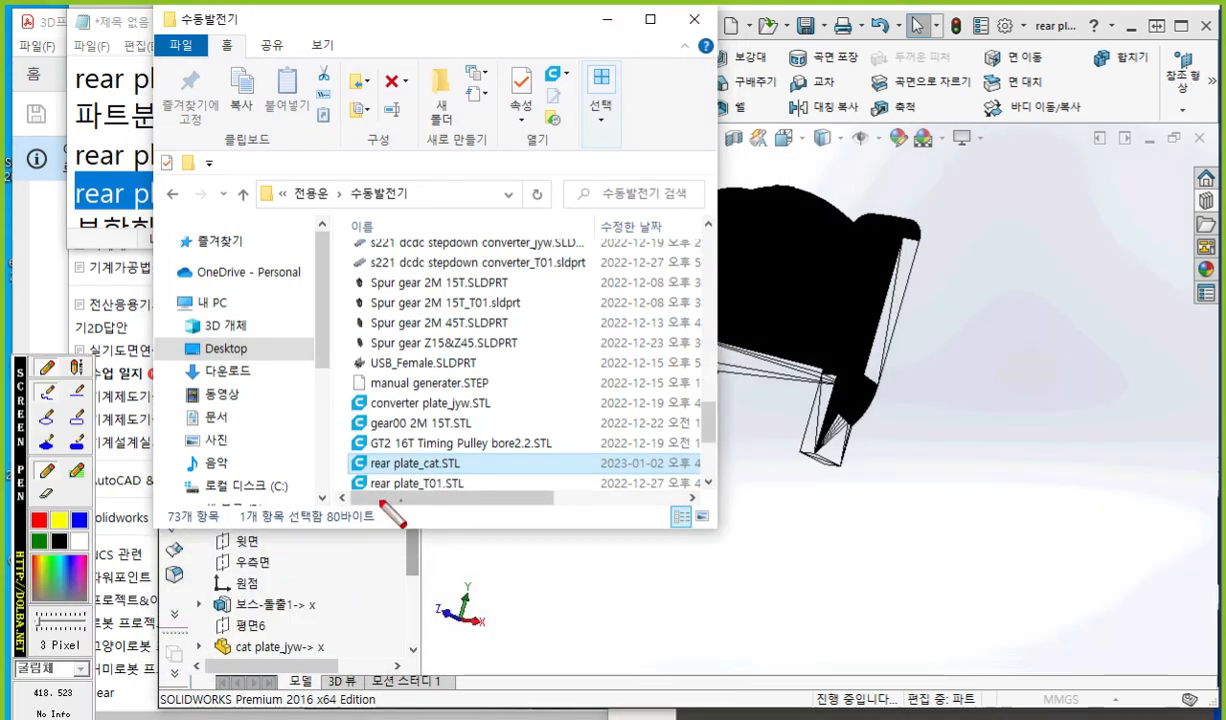
mouse_move(330, 530)
mouse_down()
mouse_move(385, 528)
mouse_move(325, 536)
mouse_up()
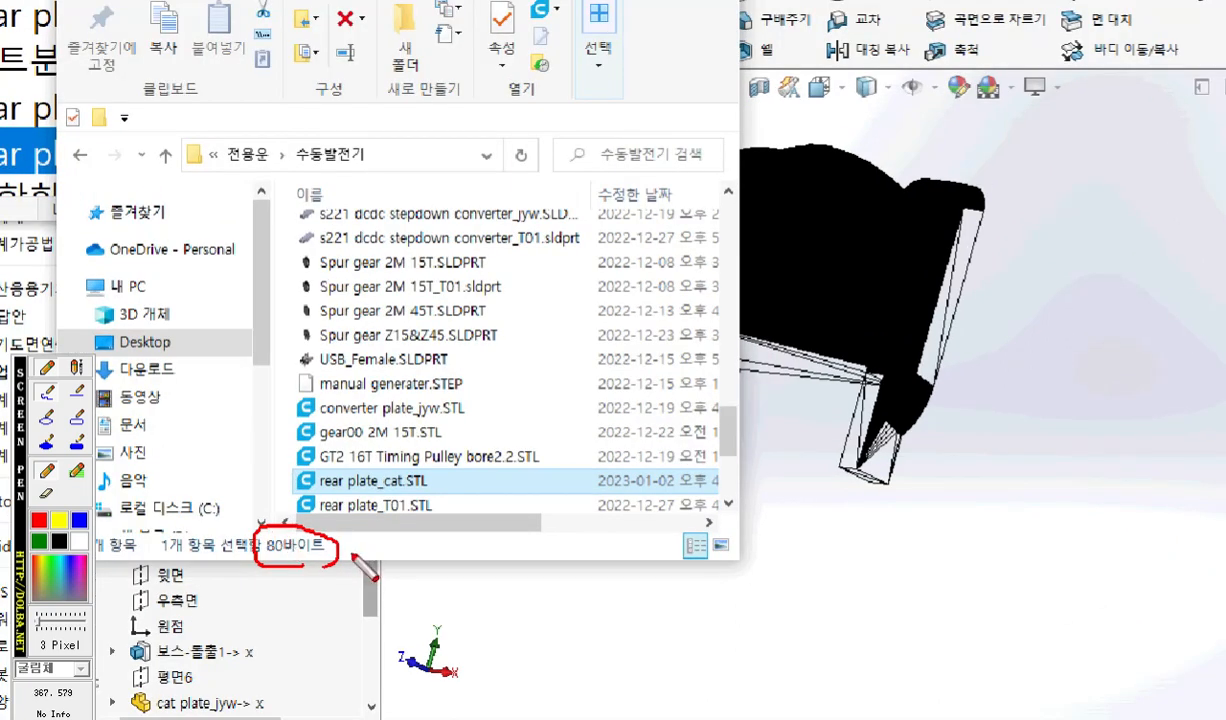
key(F12)
drag(477, 522, 428, 498)
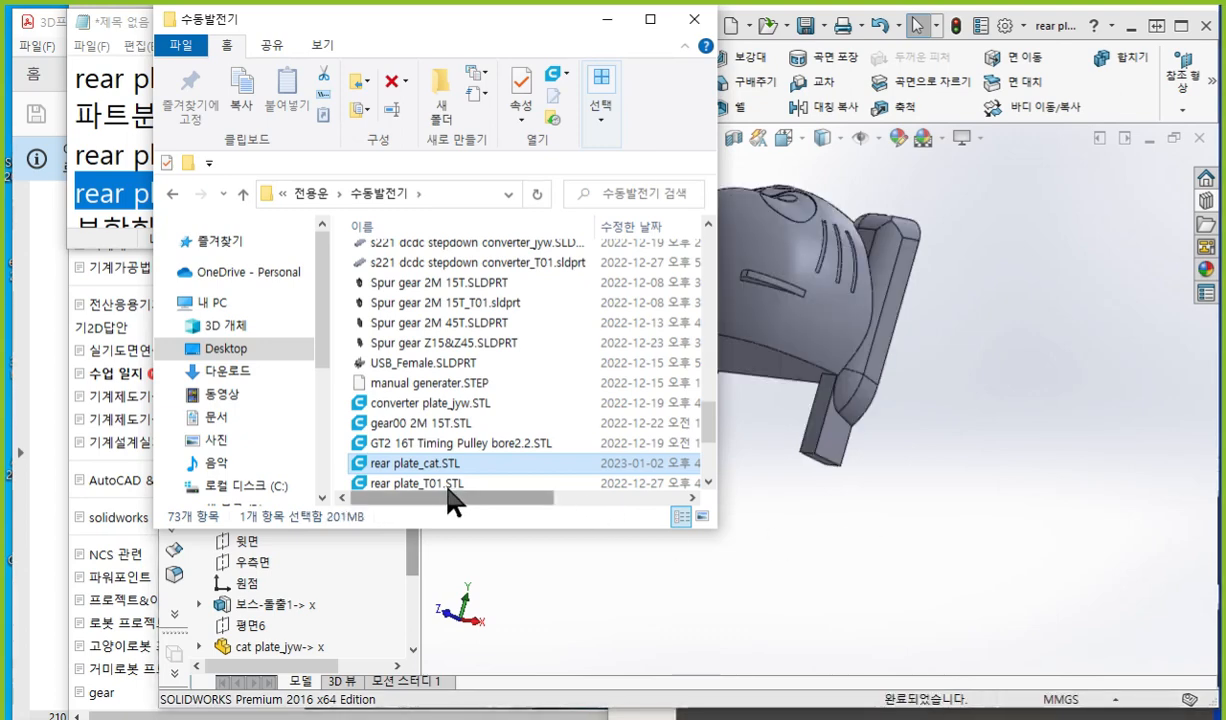
key(F12)
drag(338, 474, 481, 473)
mouse_move(345, 500)
mouse_down()
mouse_move(331, 500)
mouse_move(365, 540)
mouse_up()
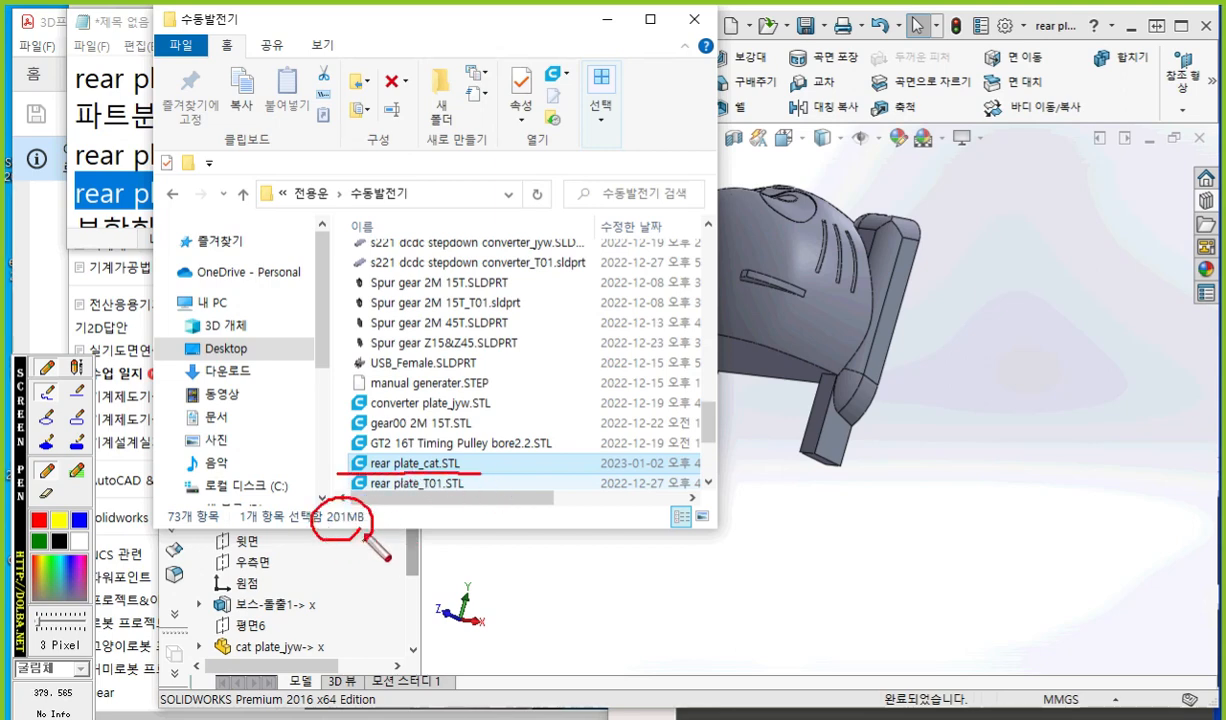
Step: Import rear plate_cat.STL from the 수동발전기 folder into Autodesk Meshmixer
scroll(364, 520, up, 4)
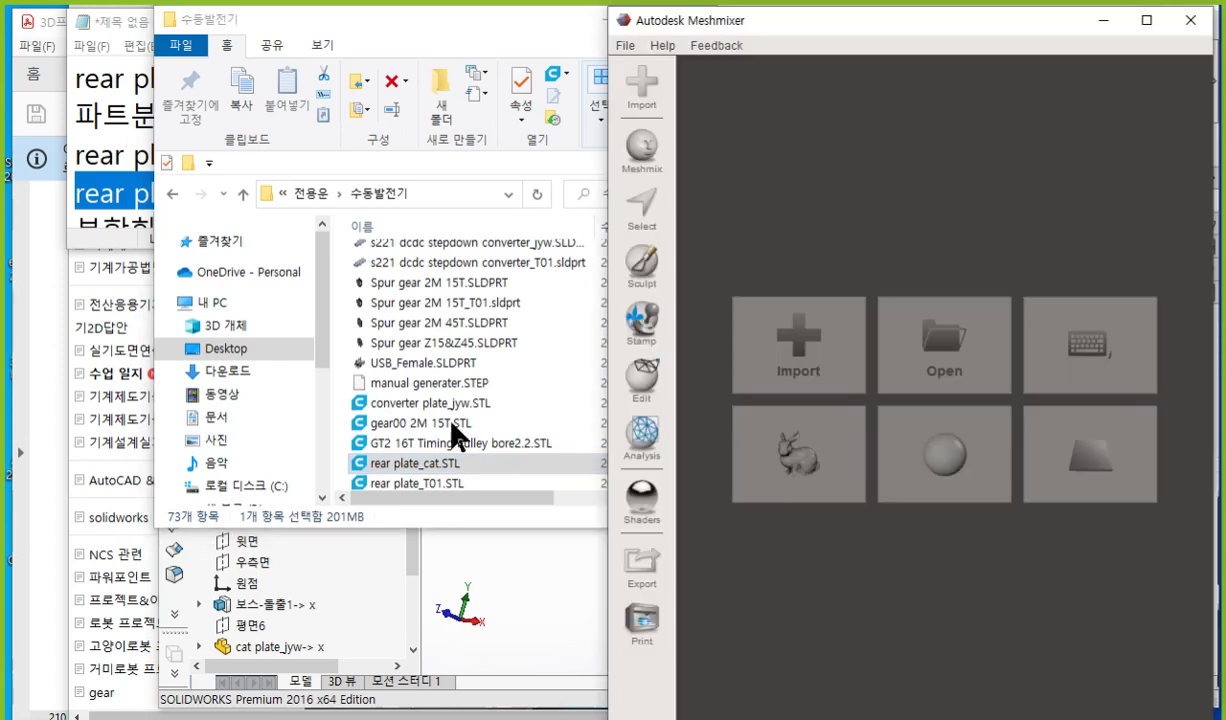
drag(425, 464, 874, 556)
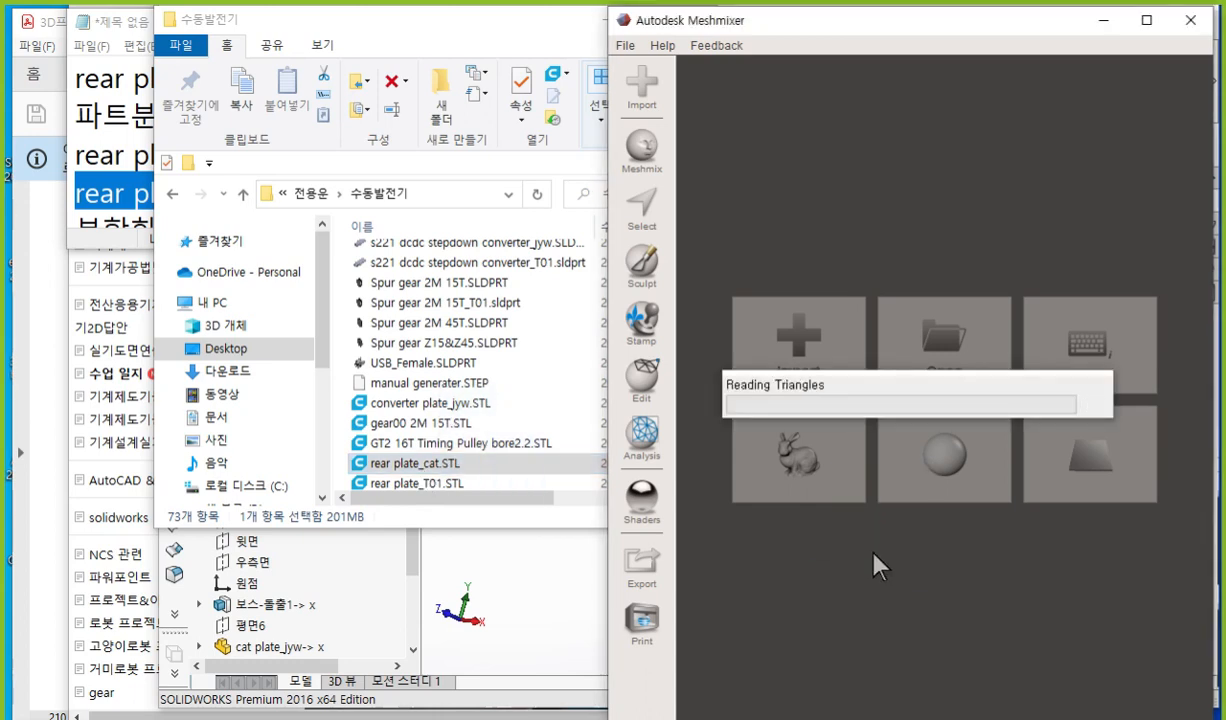
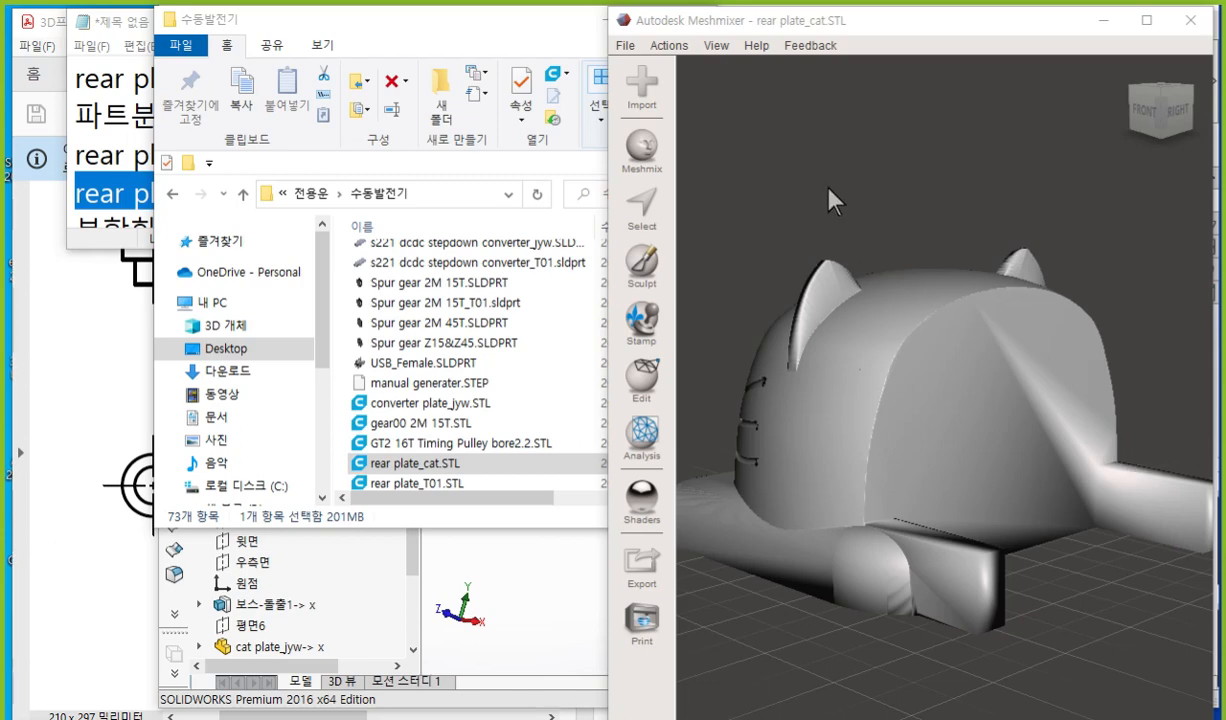
key(F2)
drag(770, 133, 763, 212)
mouse_move(802, 151)
mouse_down()
mouse_move(818, 177)
mouse_move(804, 196)
mouse_up()
mouse_move(802, 151)
mouse_down()
mouse_move(857, 162)
mouse_move(861, 192)
mouse_up()
mouse_move(911, 152)
mouse_down()
mouse_move(925, 154)
mouse_move(912, 152)
mouse_up()
mouse_move(956, 161)
mouse_down()
mouse_move(960, 206)
mouse_move(983, 167)
mouse_up()
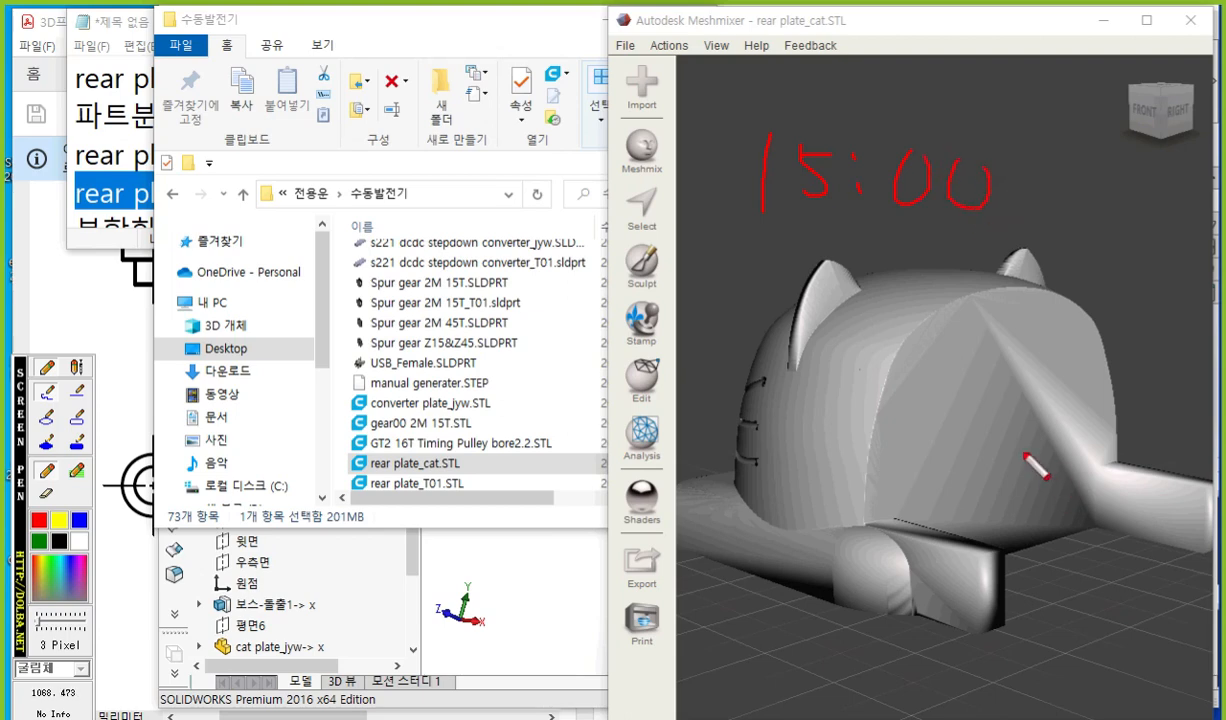
key(Escape)
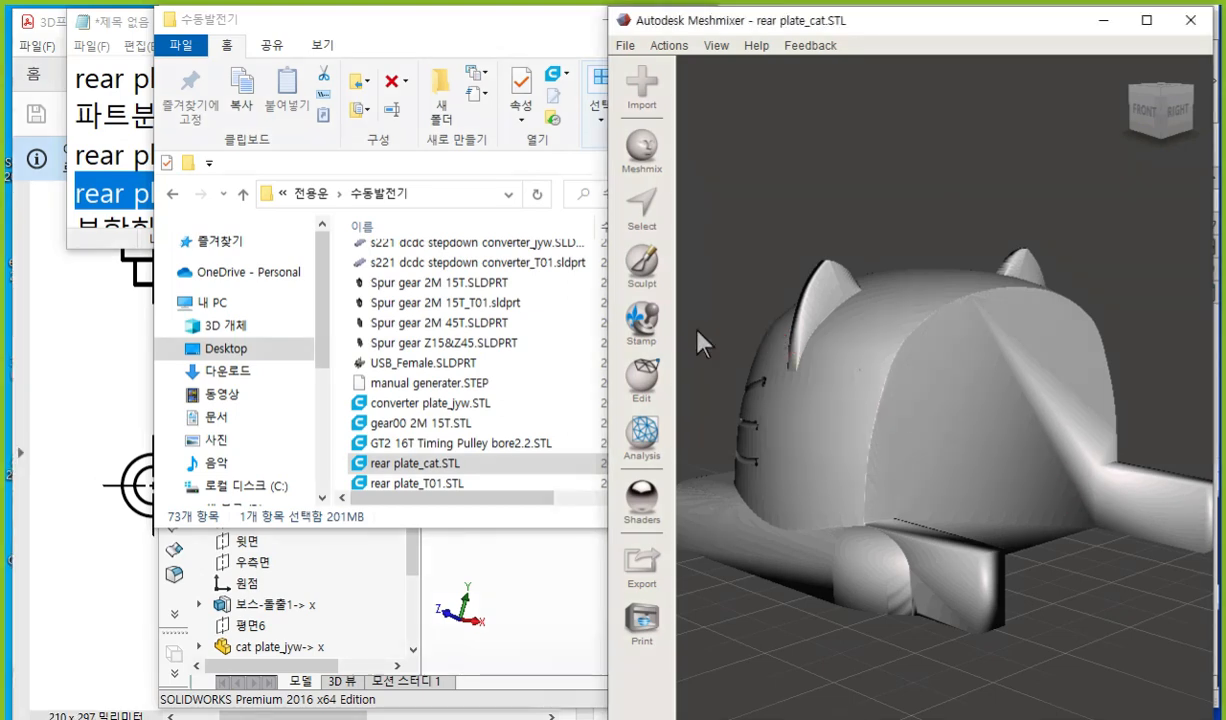
Step: Widen the Meshmixer window and inspect the imported cat mesh's face, eyes and whisker grooves
drag(604, 337, 261, 337)
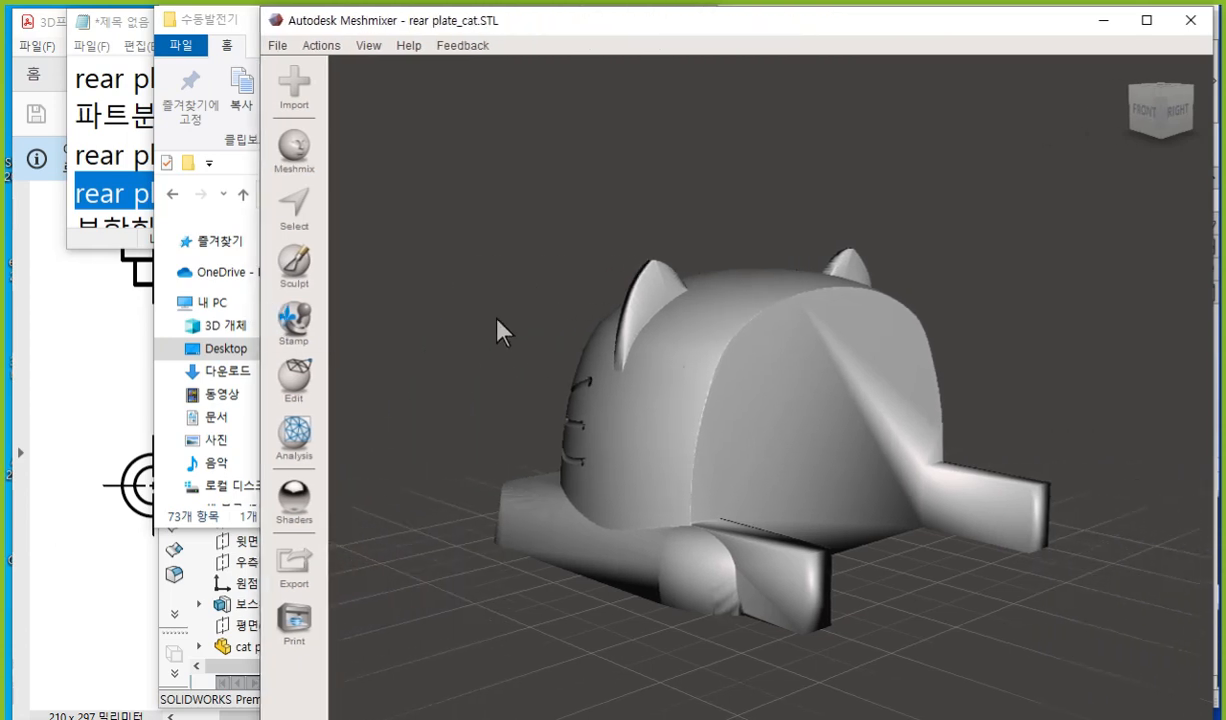
right_drag(507, 333, 697, 490)
scroll(690, 495, up, 5)
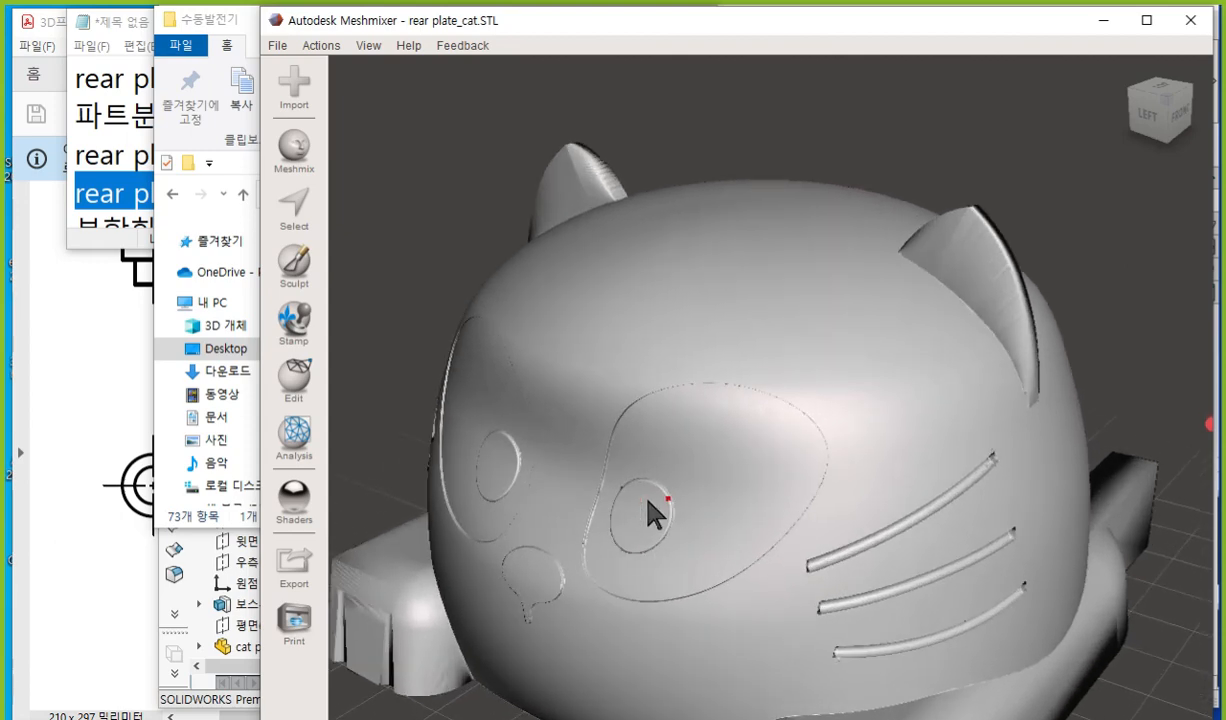
scroll(669, 500, down, 5)
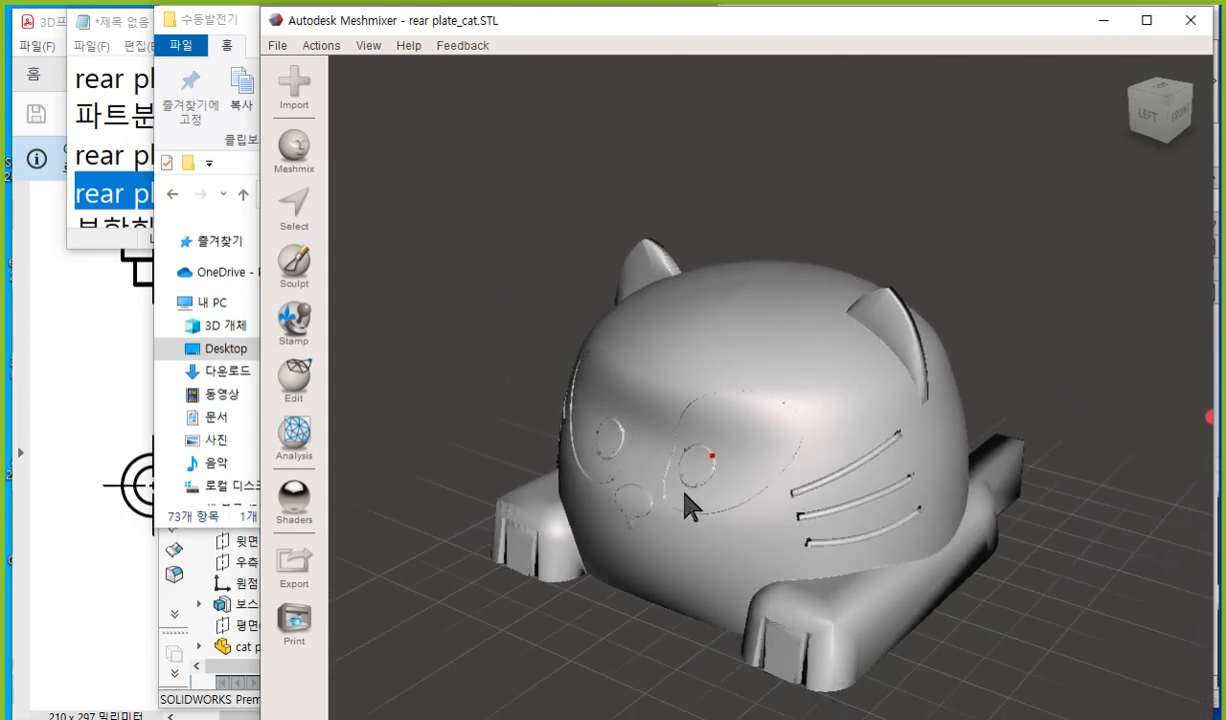
Step: Switch to Notepad, make its window taller, and add the line "analysis>inspector" at the end of the notes
click(123, 18)
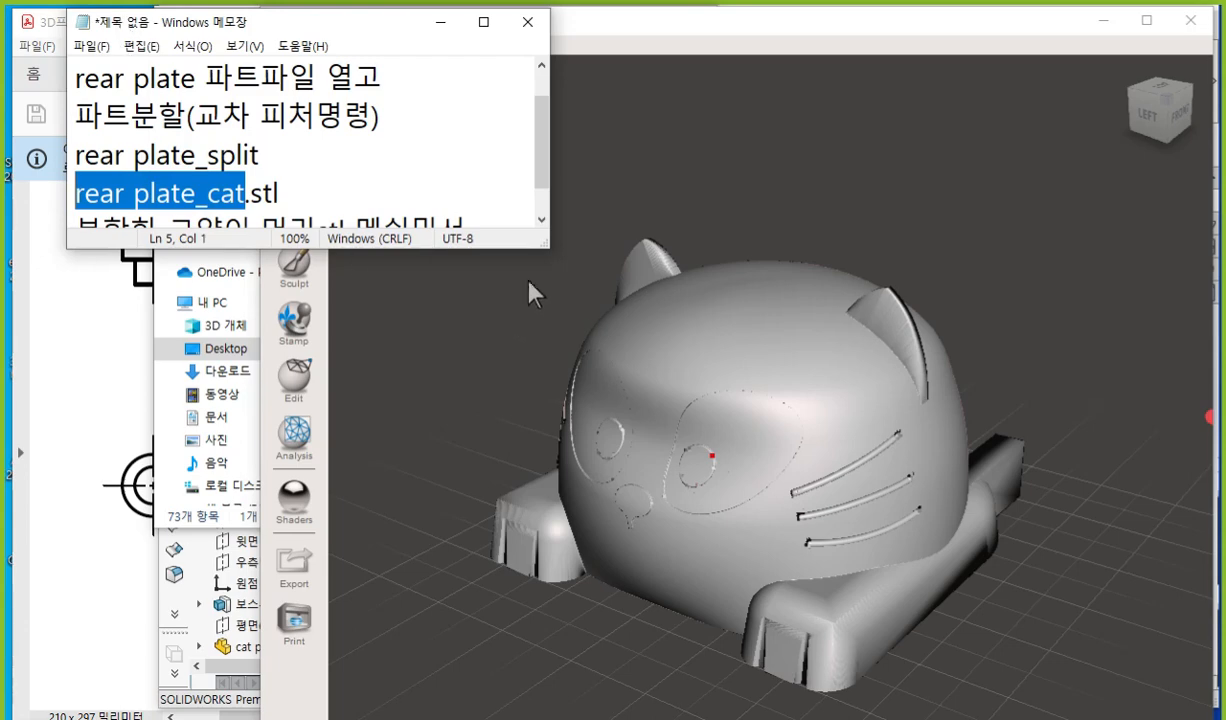
drag(549, 251, 494, 478)
click(465, 328)
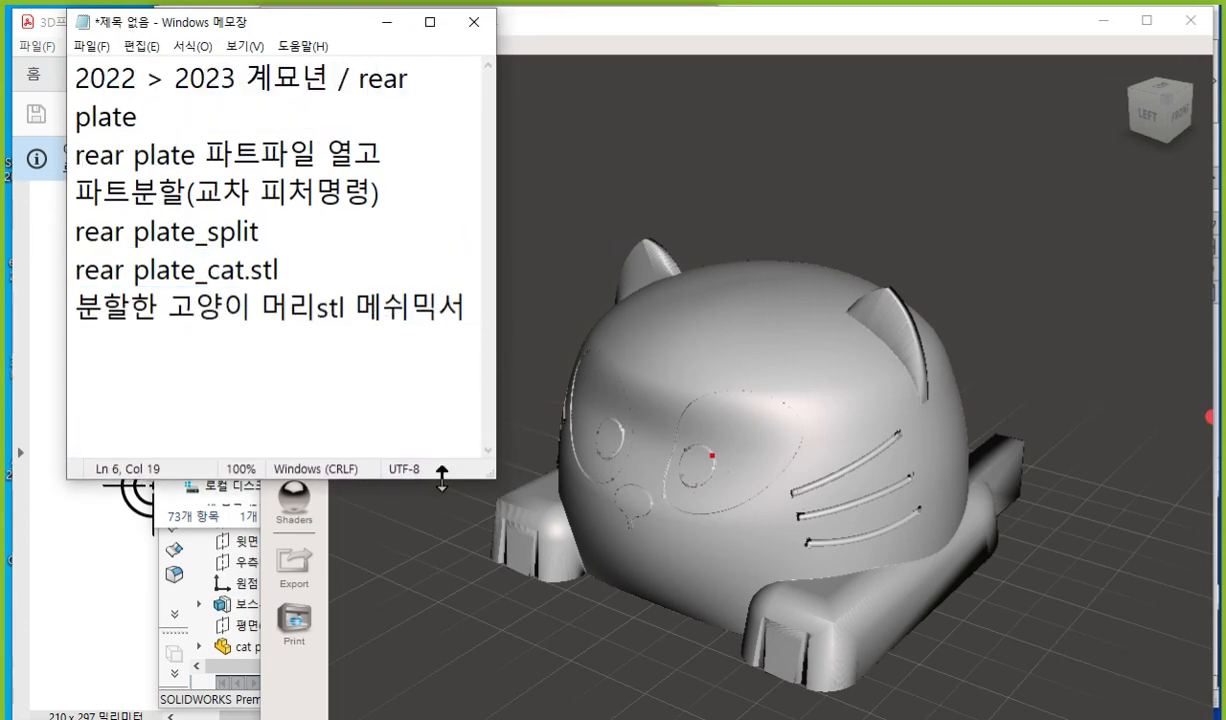
key(Return)
text(무)
key(BackSpace)
key(BackSpace)
text(anl)
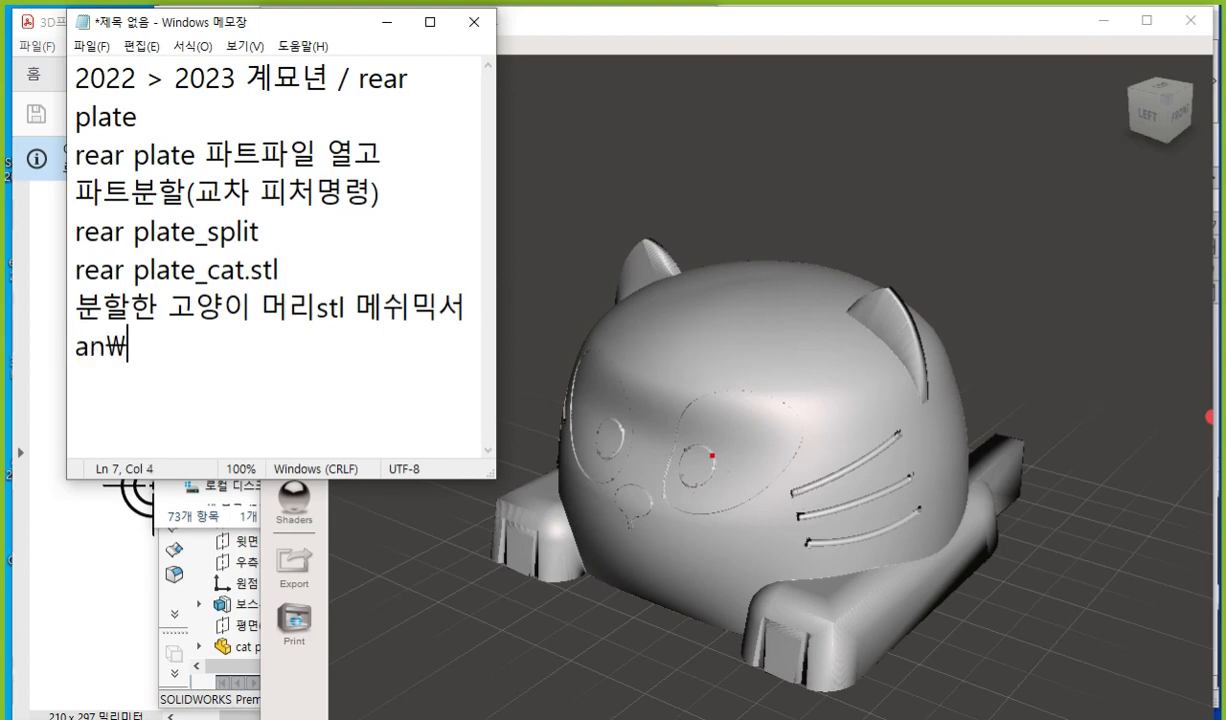
key(BackSpace)
key(BackSpace)
text(nalysis)
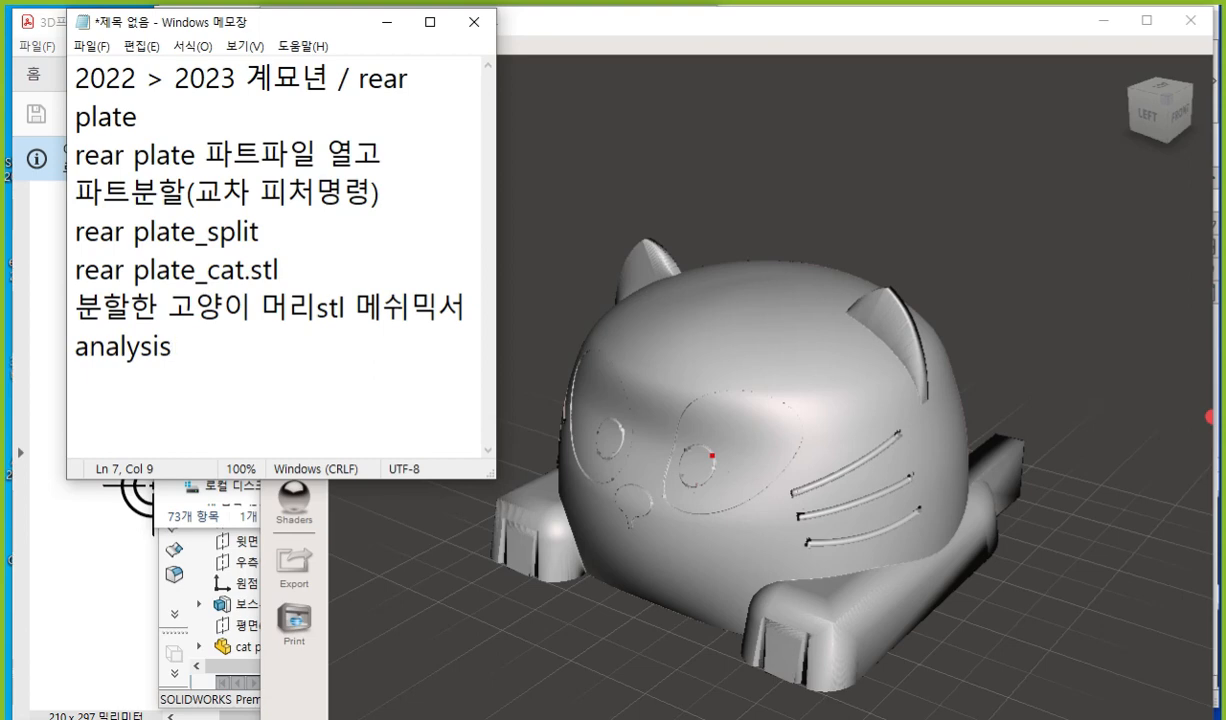
text(>in)
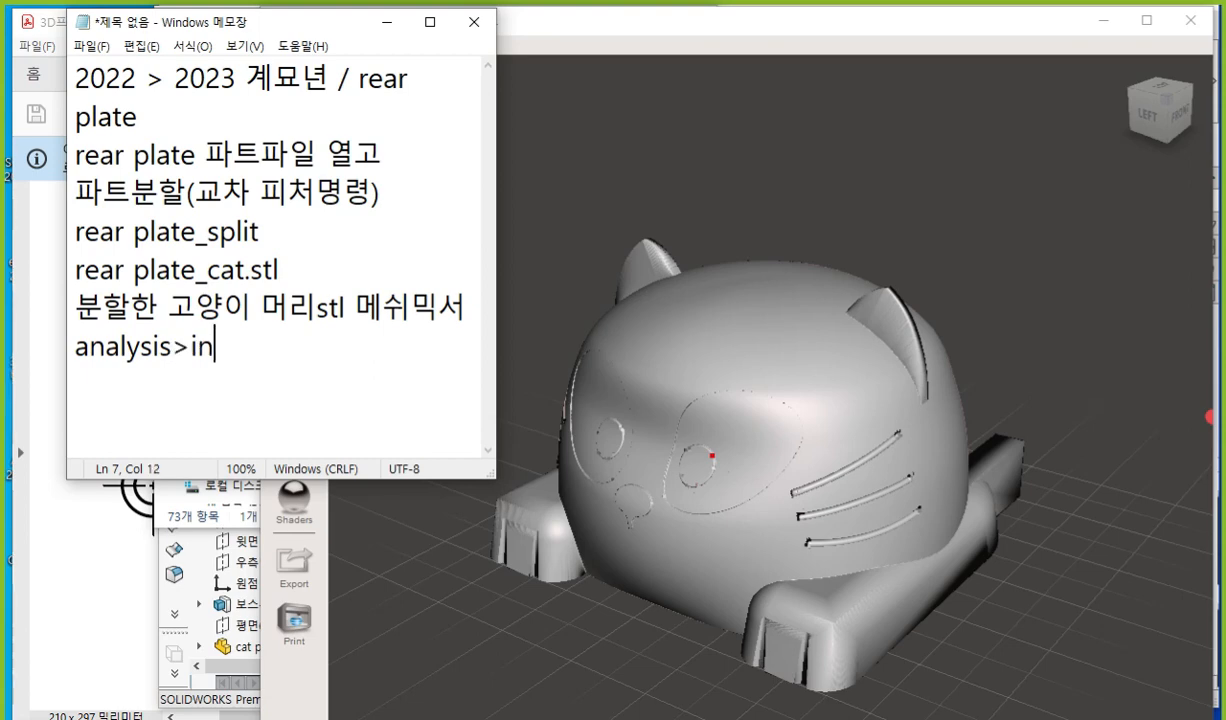
text(spector)
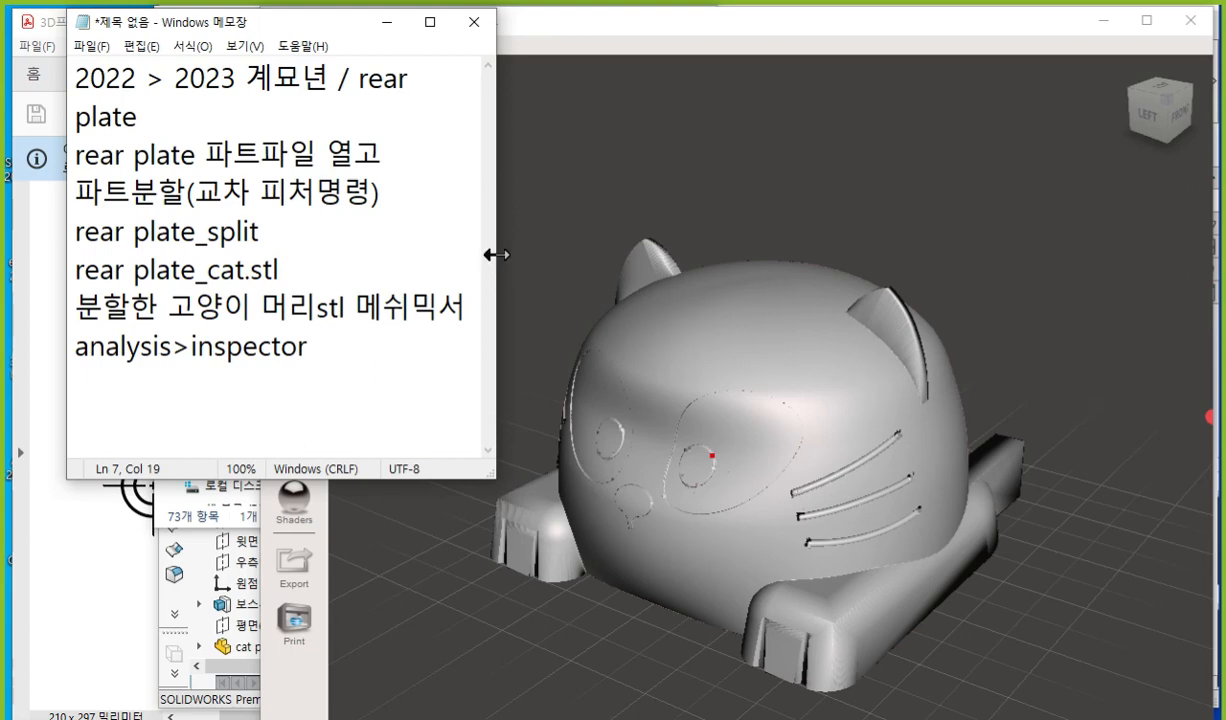
Step: Narrow the Notepad window and add seven blank lines below the last note
drag(496, 255, 372, 265)
scroll(318, 347, down, 1)
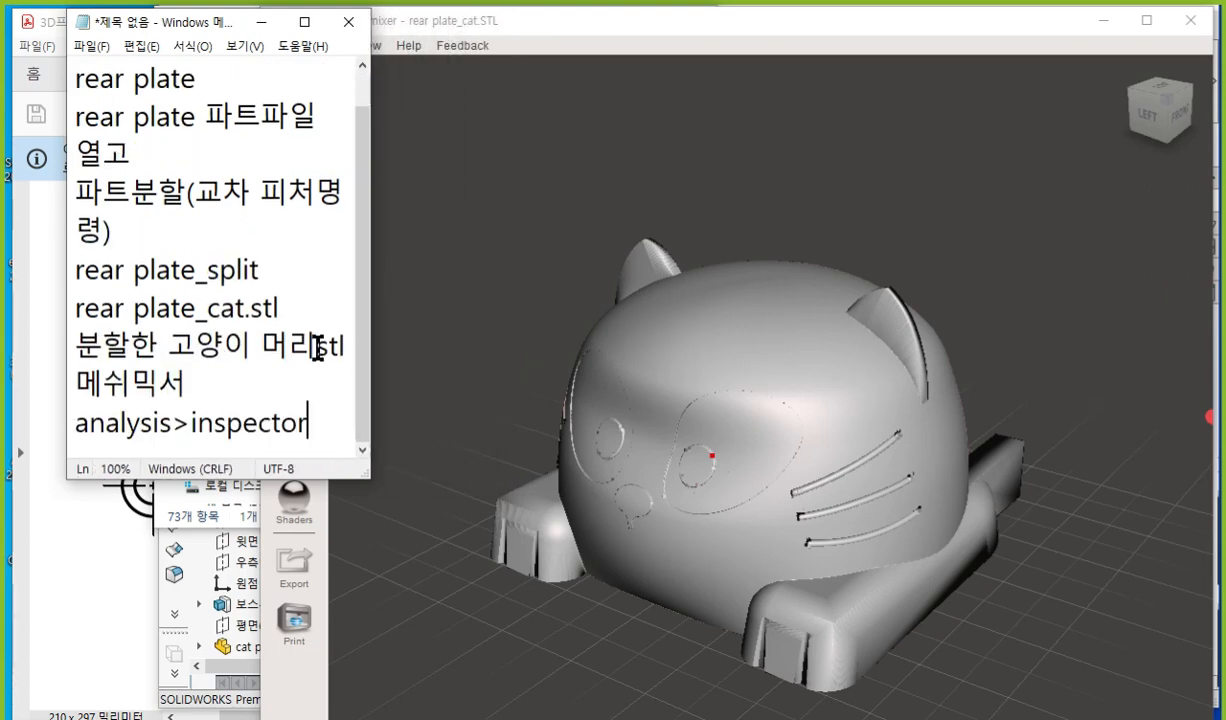
key(Return)
key(Return)
key(Return)
key(Return)
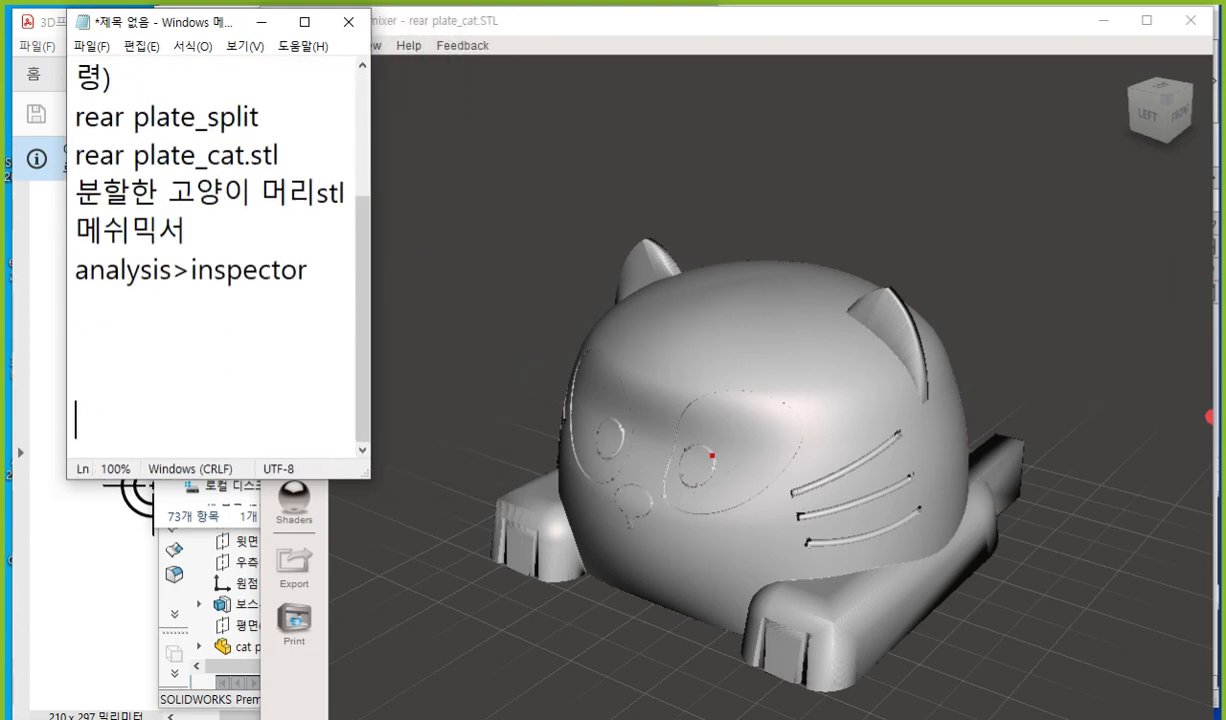
key(Return)
key(Return)
key(Return)
Step: Switch to Meshmixer, narrow its window so the notes stay visible, and run the Inspector analysis on the cat mesh
click(420, 404)
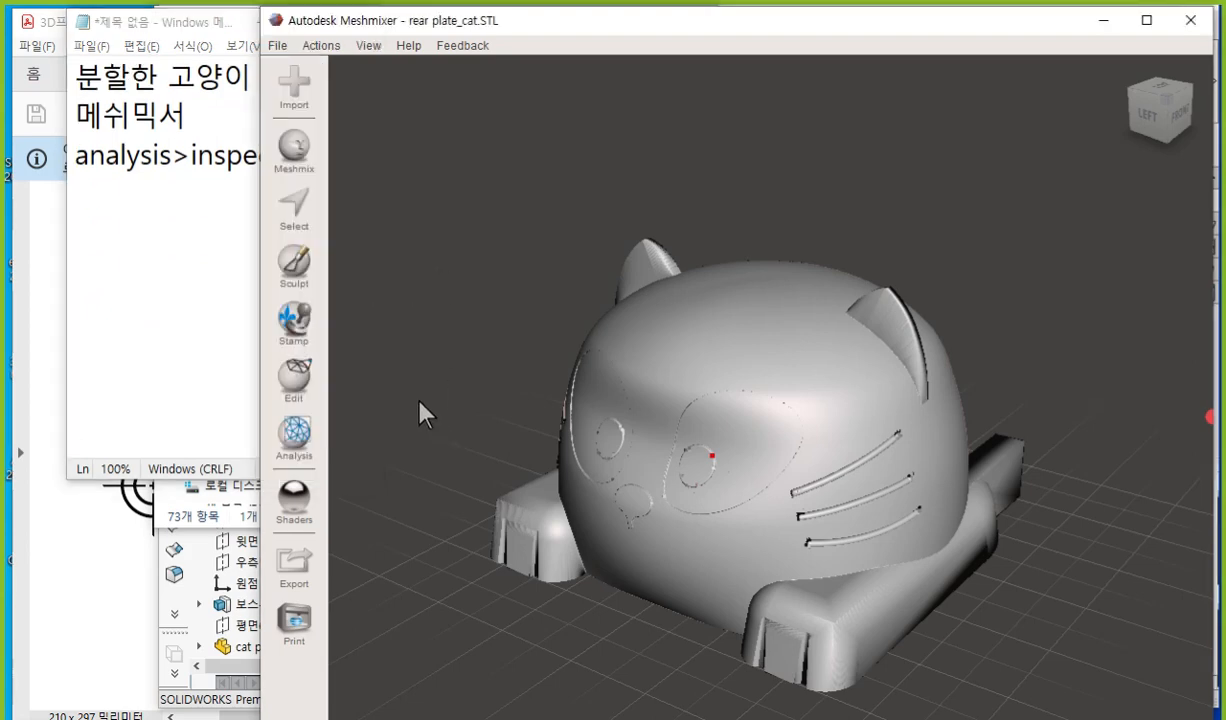
click(294, 432)
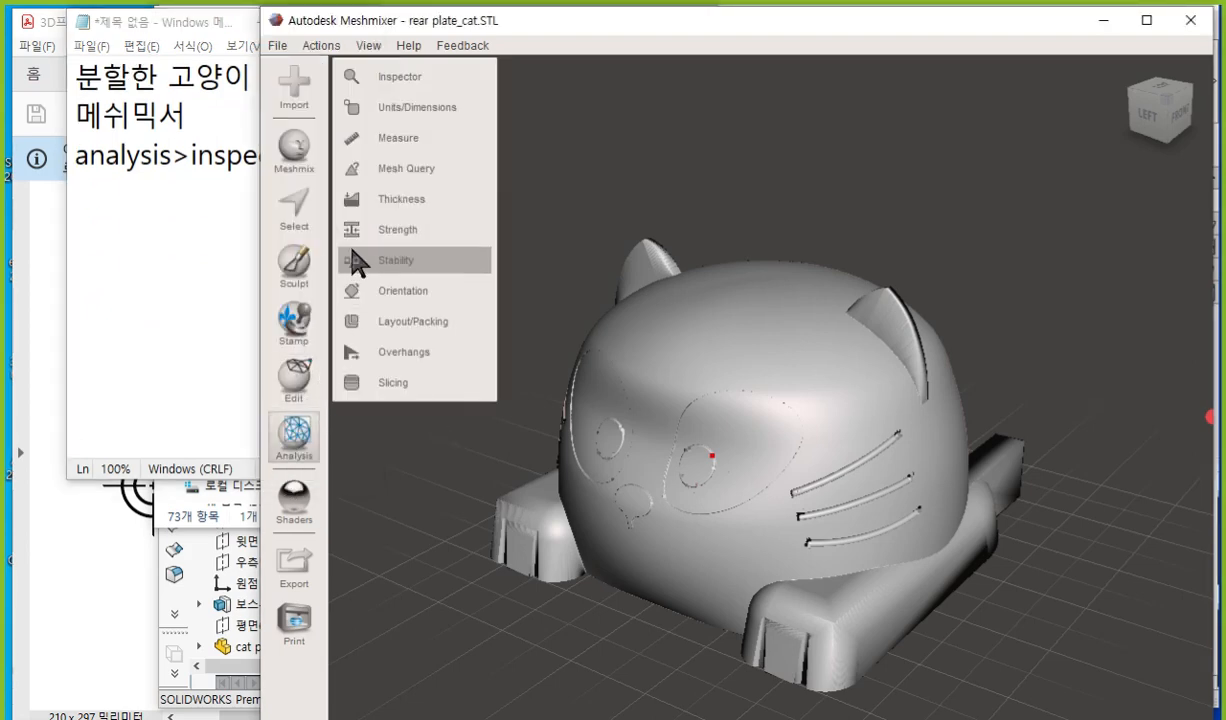
drag(252, 244, 332, 262)
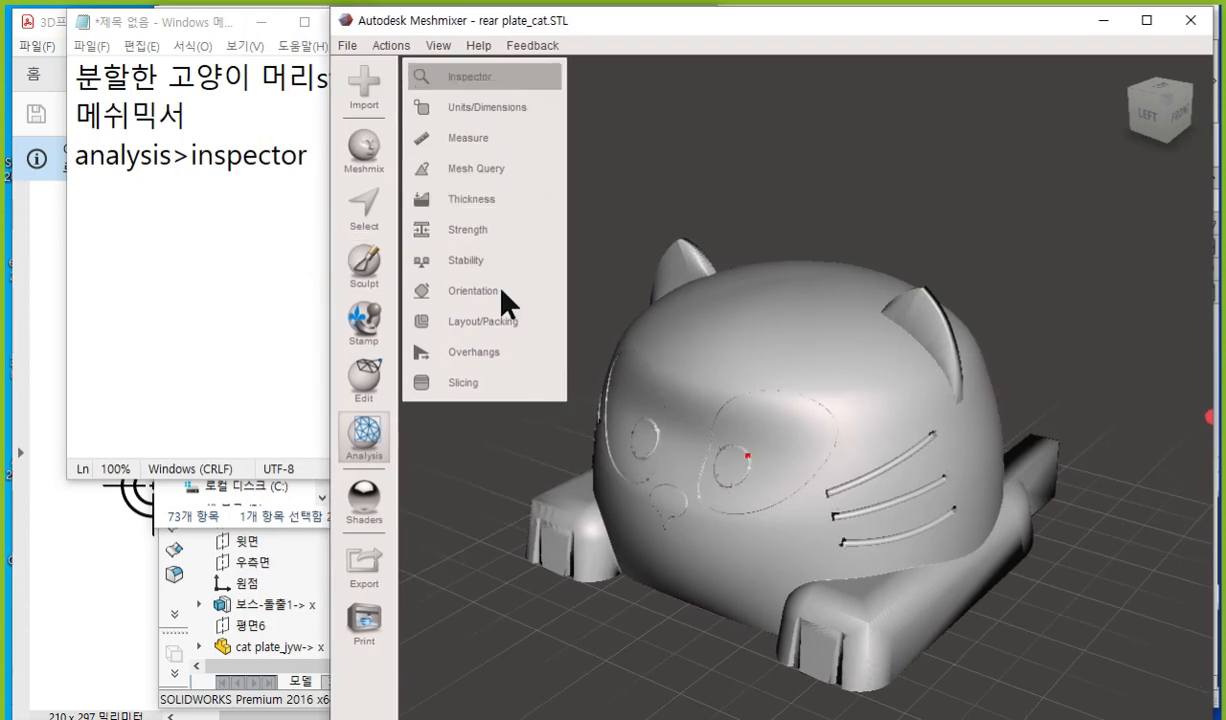
click(497, 80)
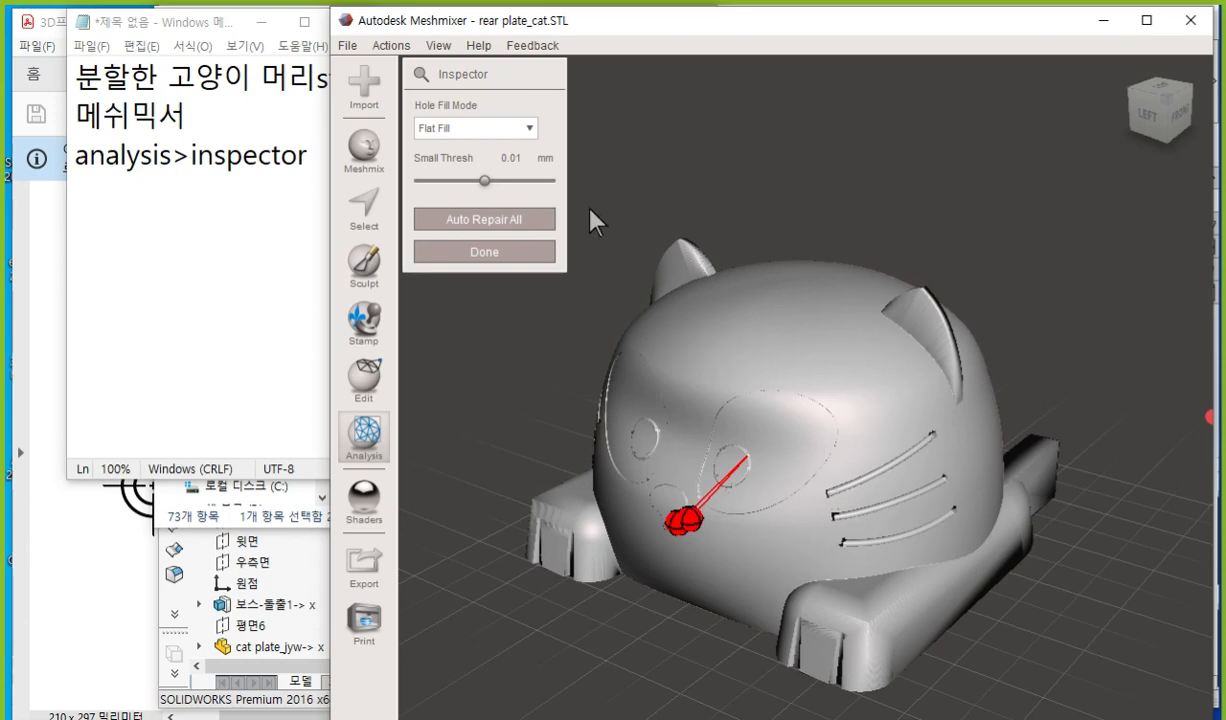
Step: Mark the flagged defects near the cat's nose and eye with the screen pen, then clear the marks
key(F9)
mouse_move(706, 538)
mouse_down()
mouse_move(695, 548)
mouse_move(648, 500)
mouse_move(705, 520)
mouse_move(700, 500)
mouse_move(751, 459)
mouse_up()
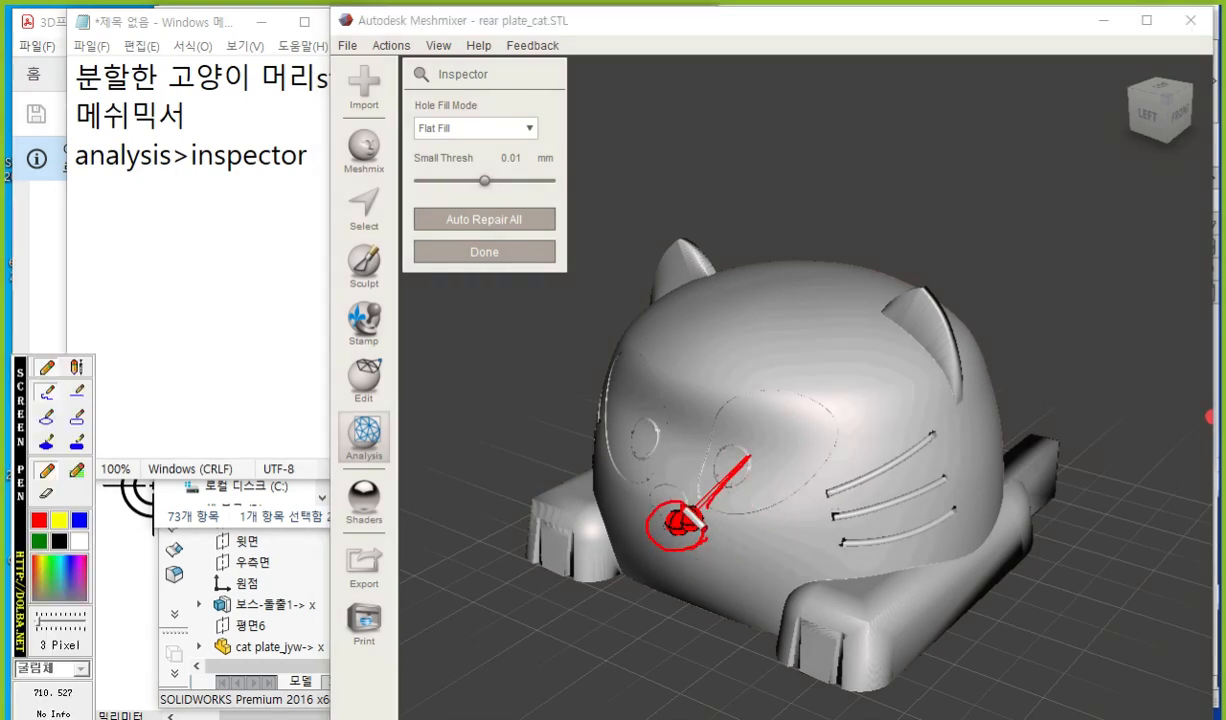
drag(688, 508, 748, 460)
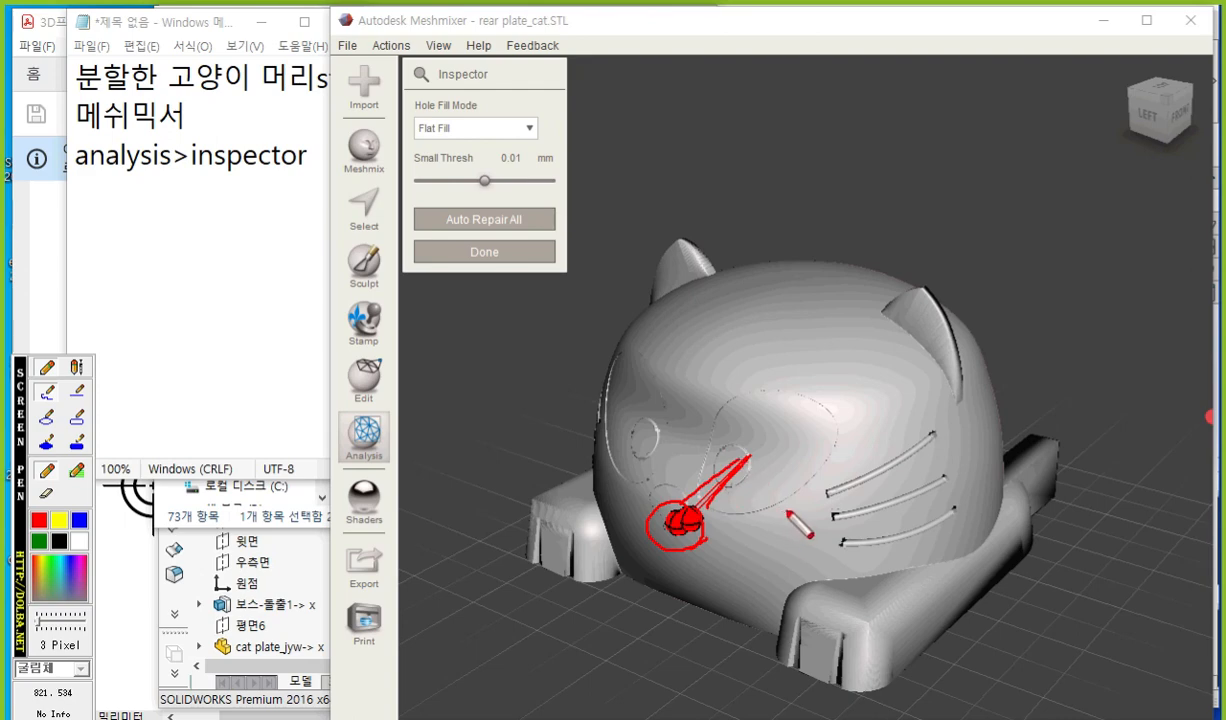
key(Escape)
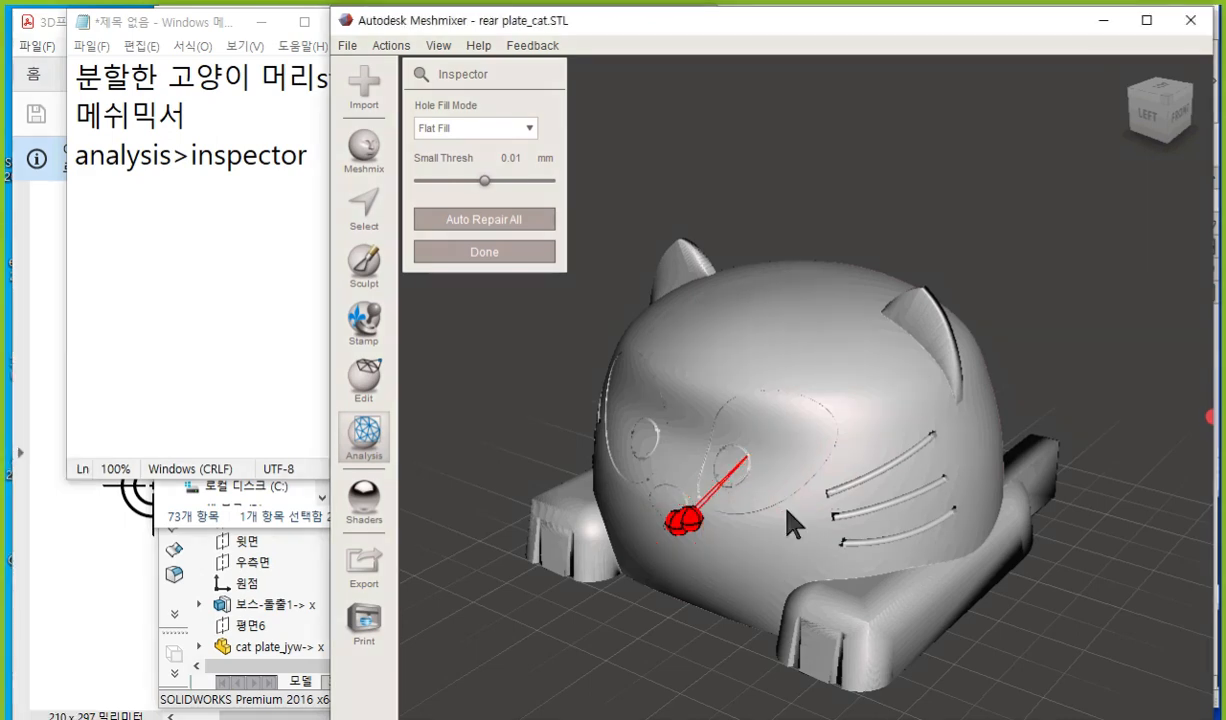
Step: Sketch two crossing faces and circle Flat Fill and Auto Repair All with the screen pen, then clear the drawing
scroll(739, 498, up, 5)
scroll(717, 515, up, 5)
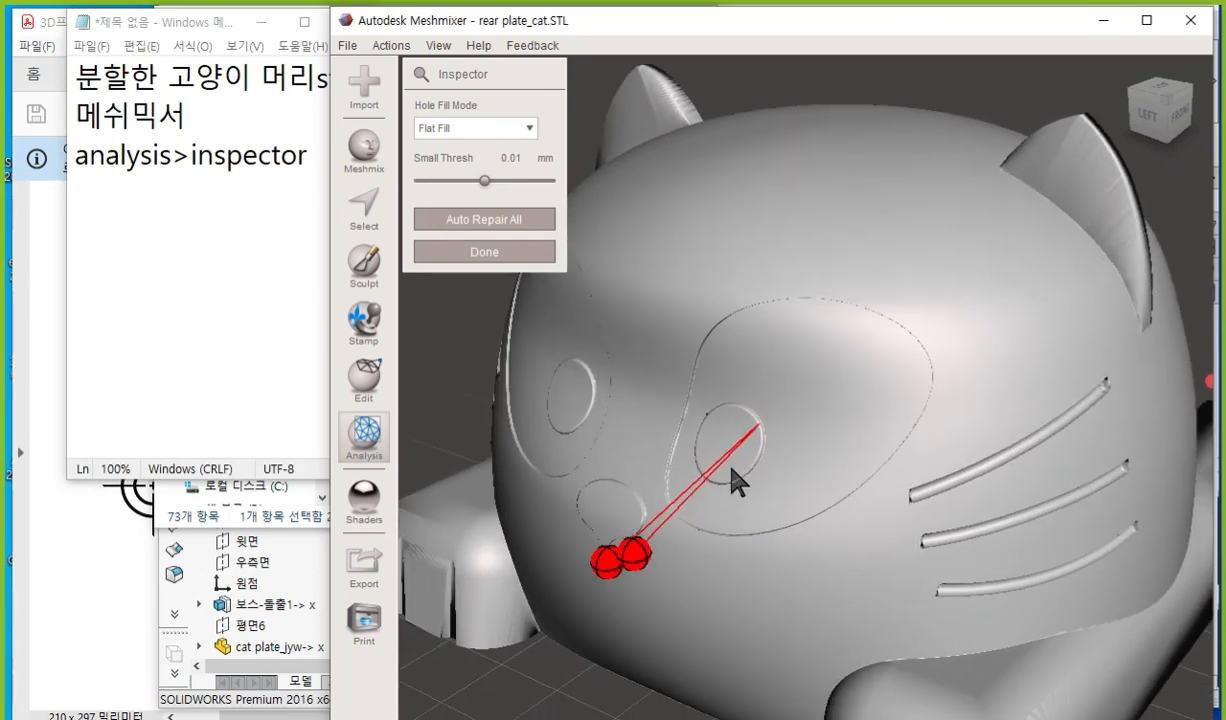
middle_drag(732, 467, 735, 459)
key(F12)
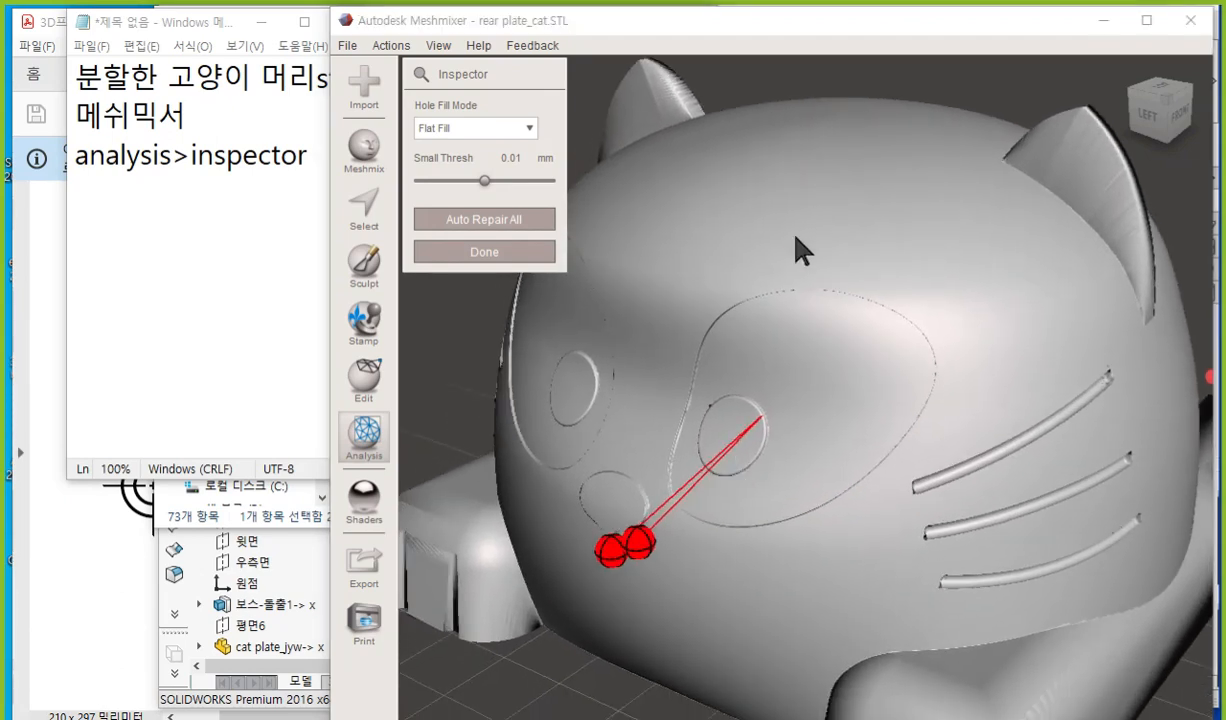
mouse_move(784, 187)
mouse_down()
mouse_move(751, 265)
mouse_move(848, 265)
mouse_up()
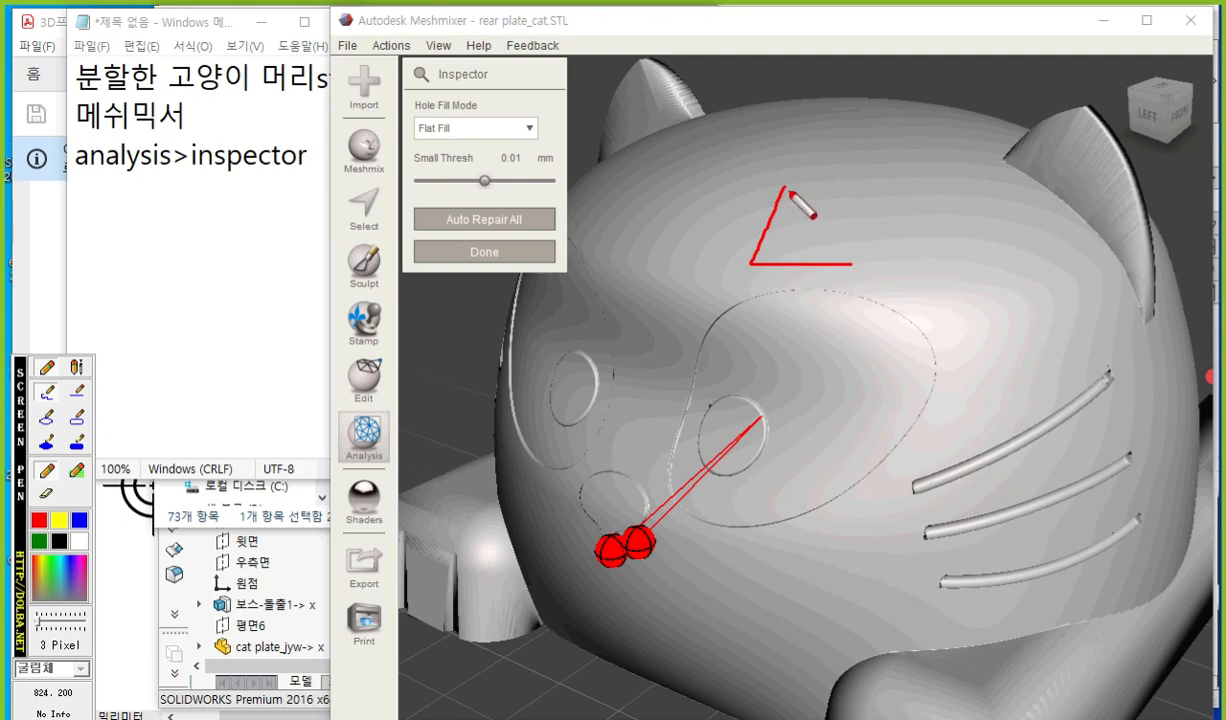
mouse_move(787, 189)
mouse_down()
mouse_move(908, 255)
mouse_move(893, 278)
mouse_up()
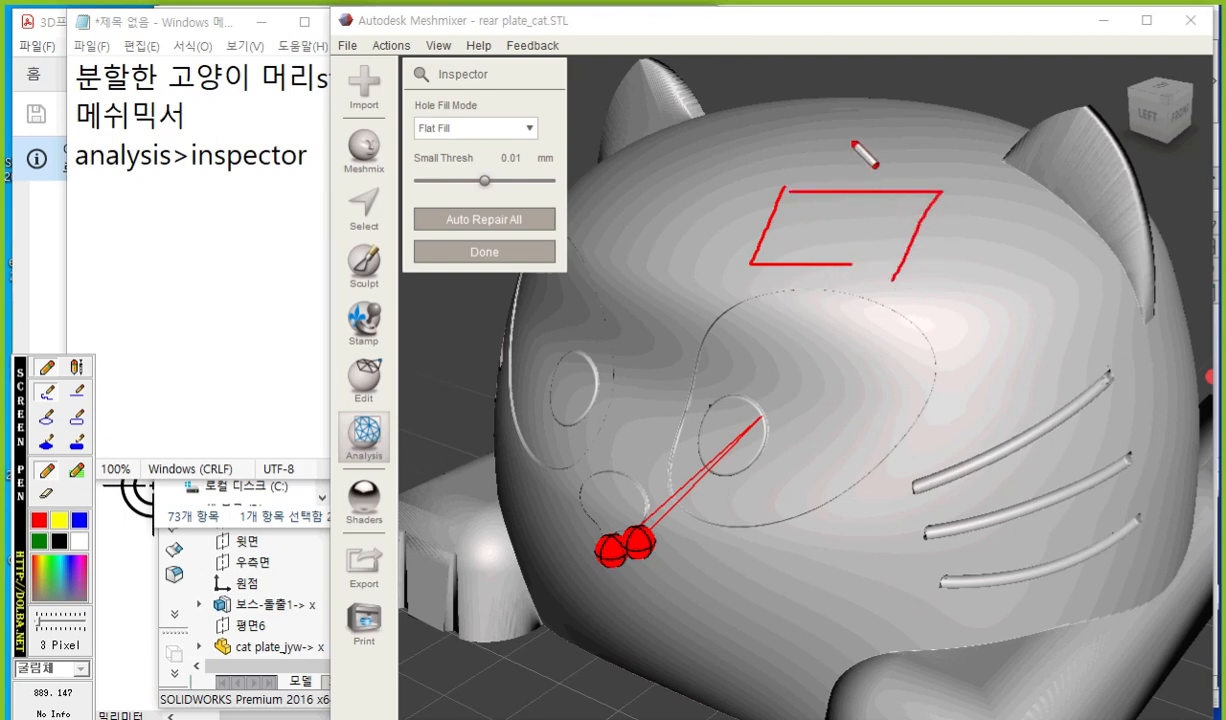
mouse_move(852, 140)
mouse_down()
mouse_move(831, 195)
mouse_move(831, 267)
mouse_move(875, 208)
mouse_move(864, 138)
mouse_up()
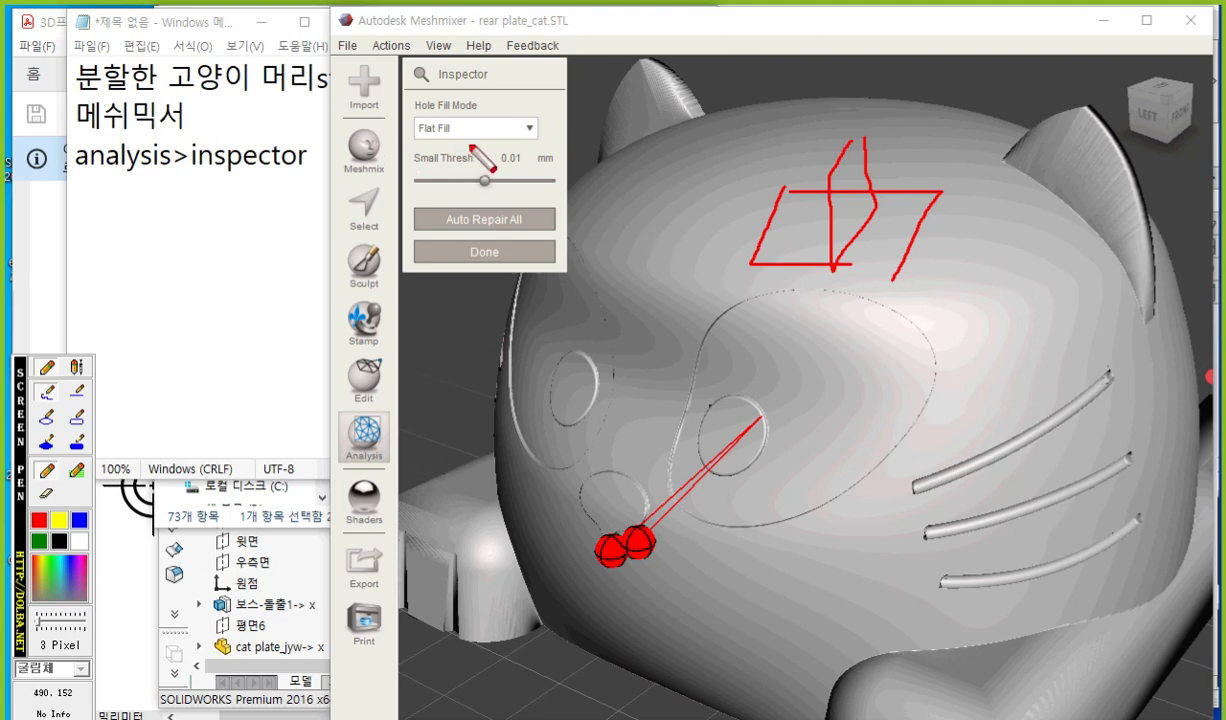
mouse_move(466, 142)
mouse_down()
mouse_move(410, 149)
mouse_move(452, 116)
mouse_move(466, 142)
mouse_up()
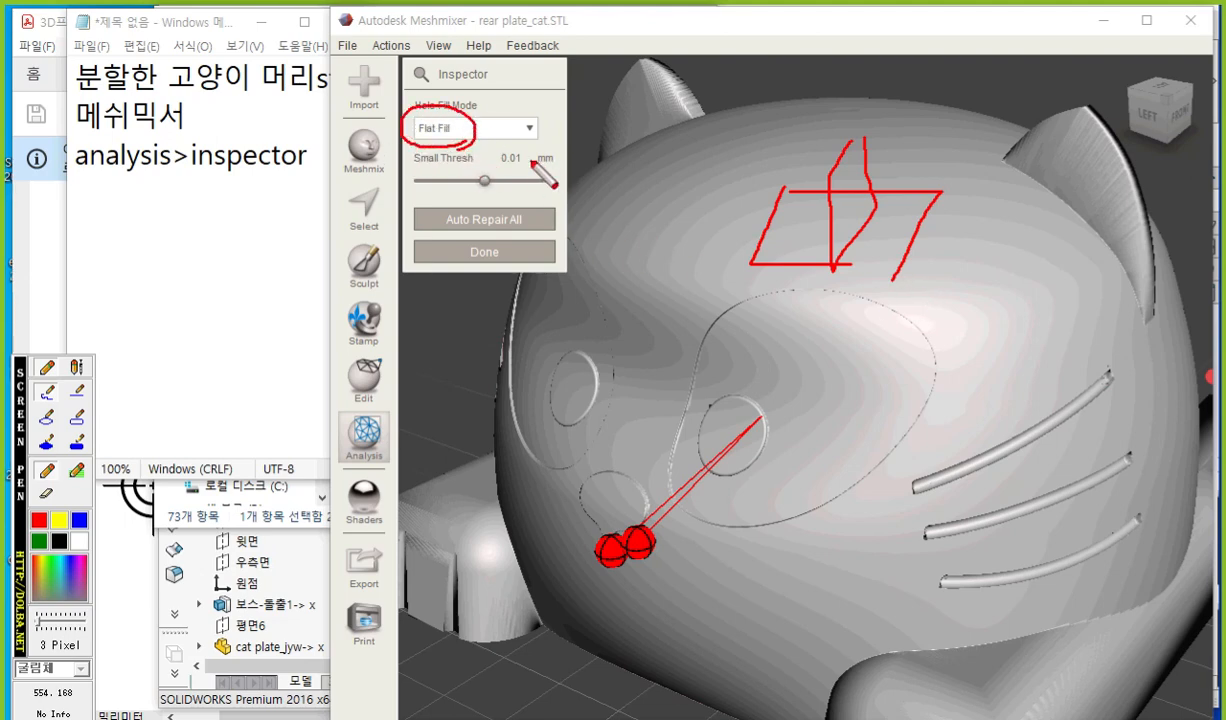
mouse_move(520, 218)
mouse_down()
mouse_move(425, 230)
mouse_move(515, 222)
mouse_move(553, 252)
mouse_up()
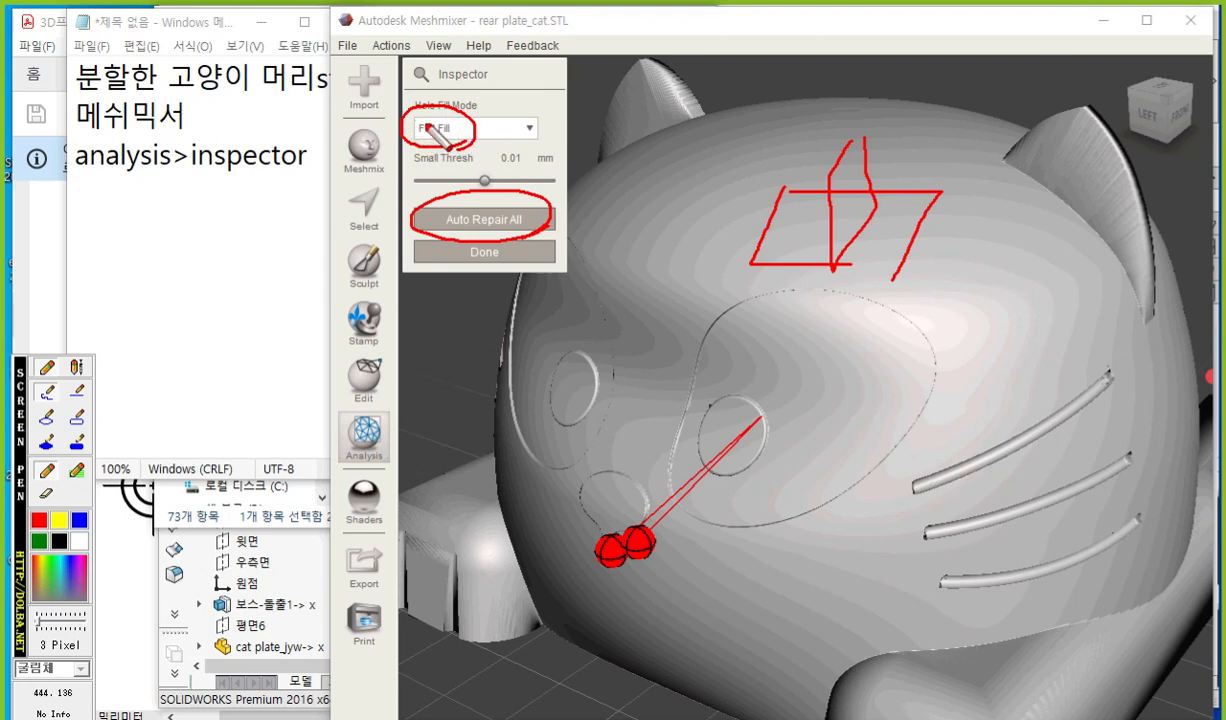
key(Escape)
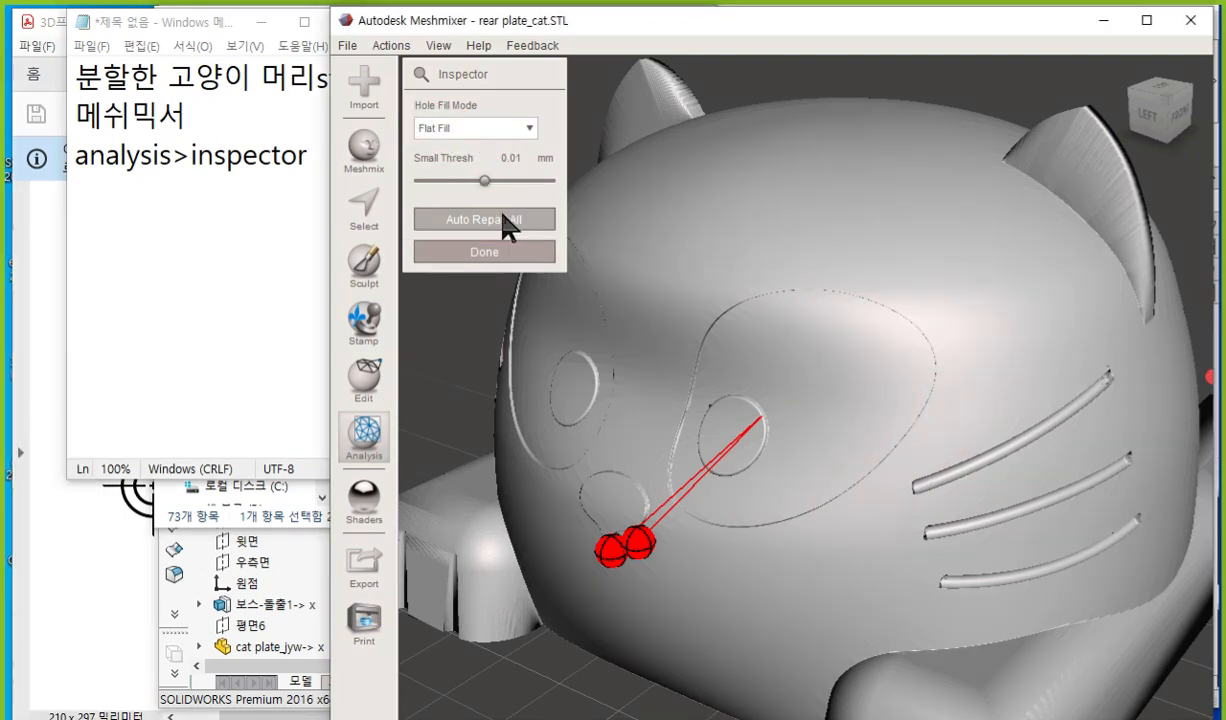
Step: Auto-repair all detected mesh defects with Flat Fill, close the Inspector, and check the cat's face
click(542, 222)
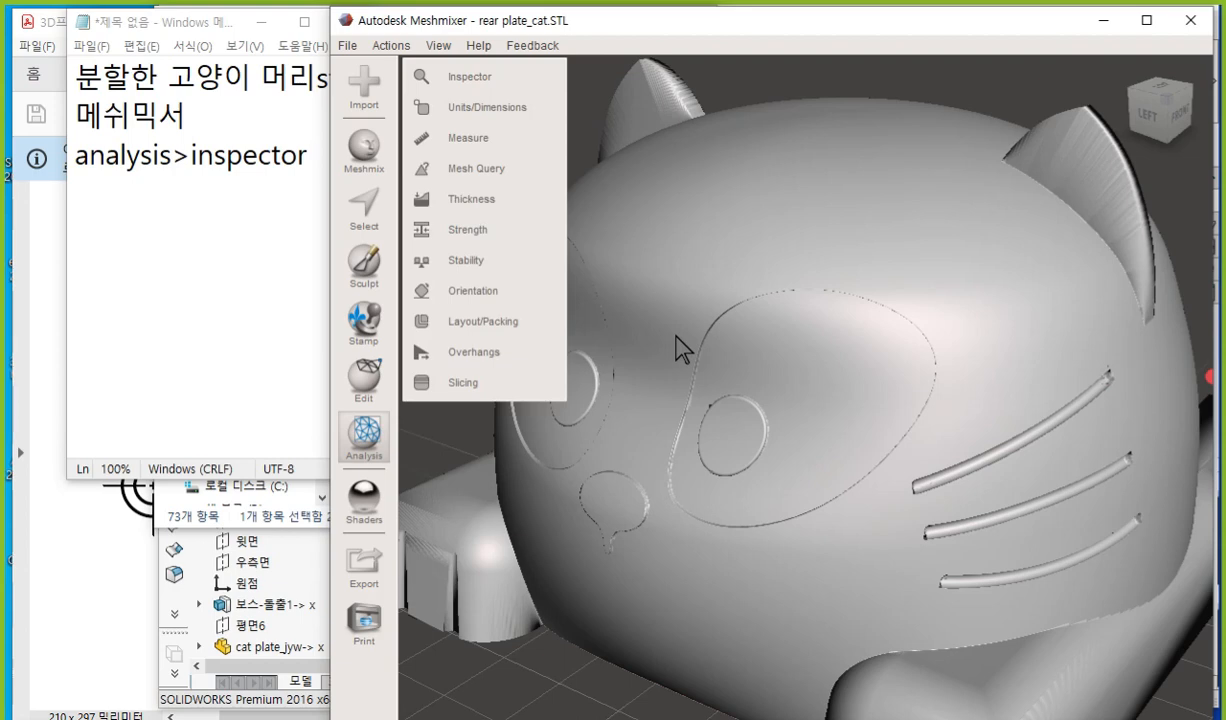
scroll(690, 352, up, 3)
scroll(709, 364, down, 5)
scroll(710, 366, down, 3)
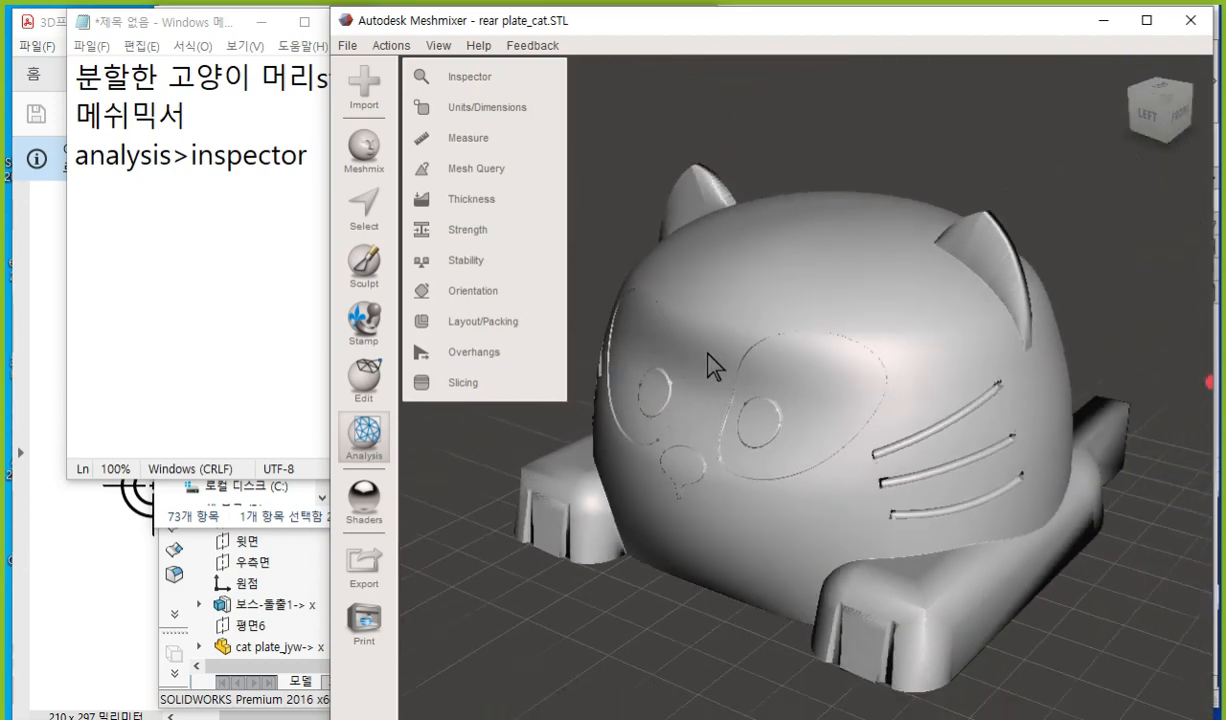
Step: Activate the Select tool and turn on the wireframe display for the cat mesh
click(362, 220)
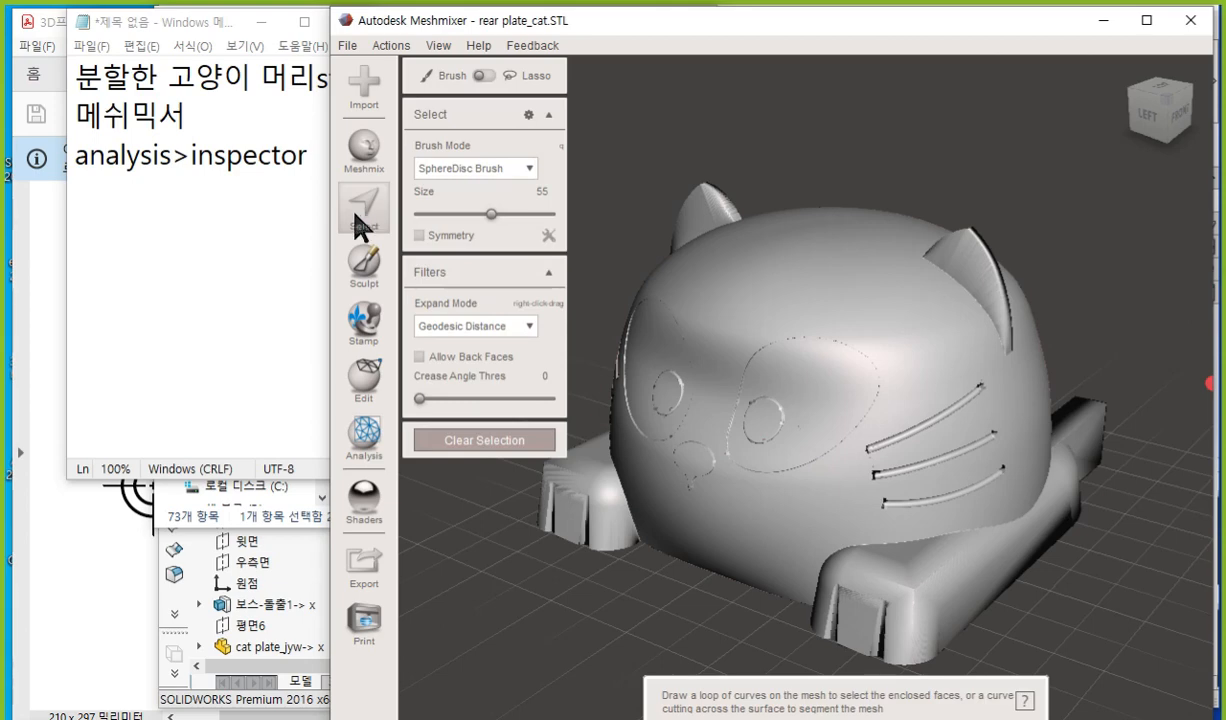
click(446, 46)
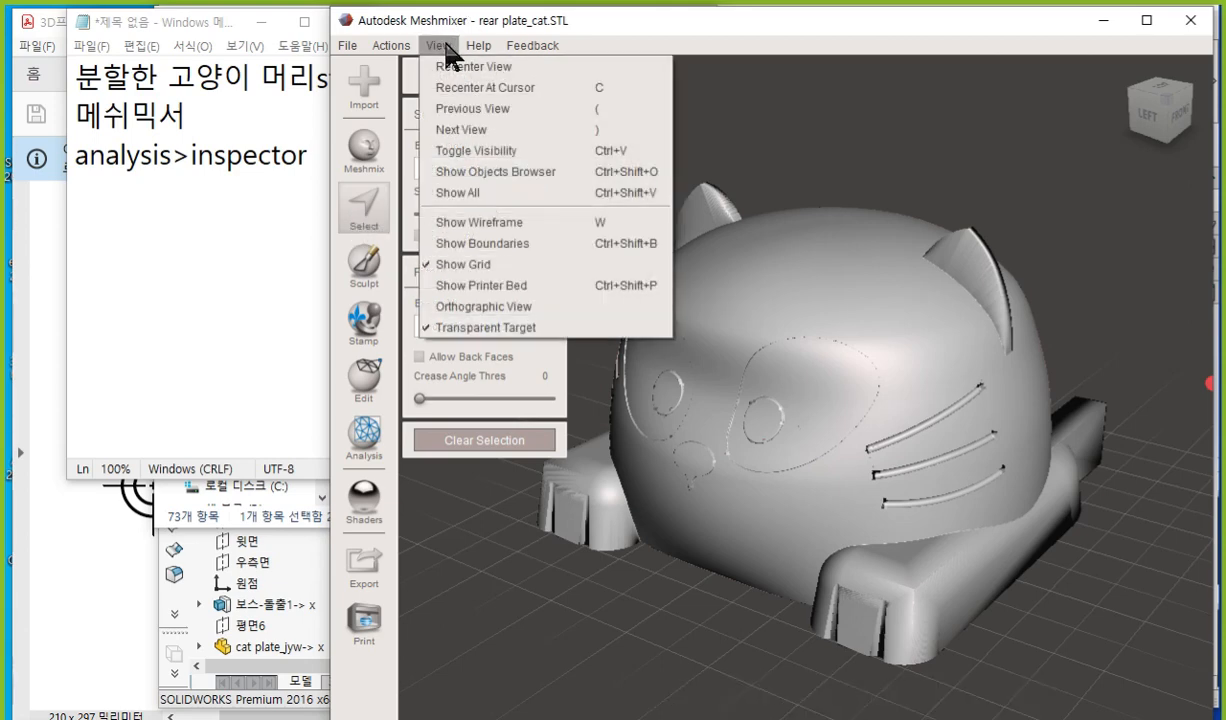
click(499, 224)
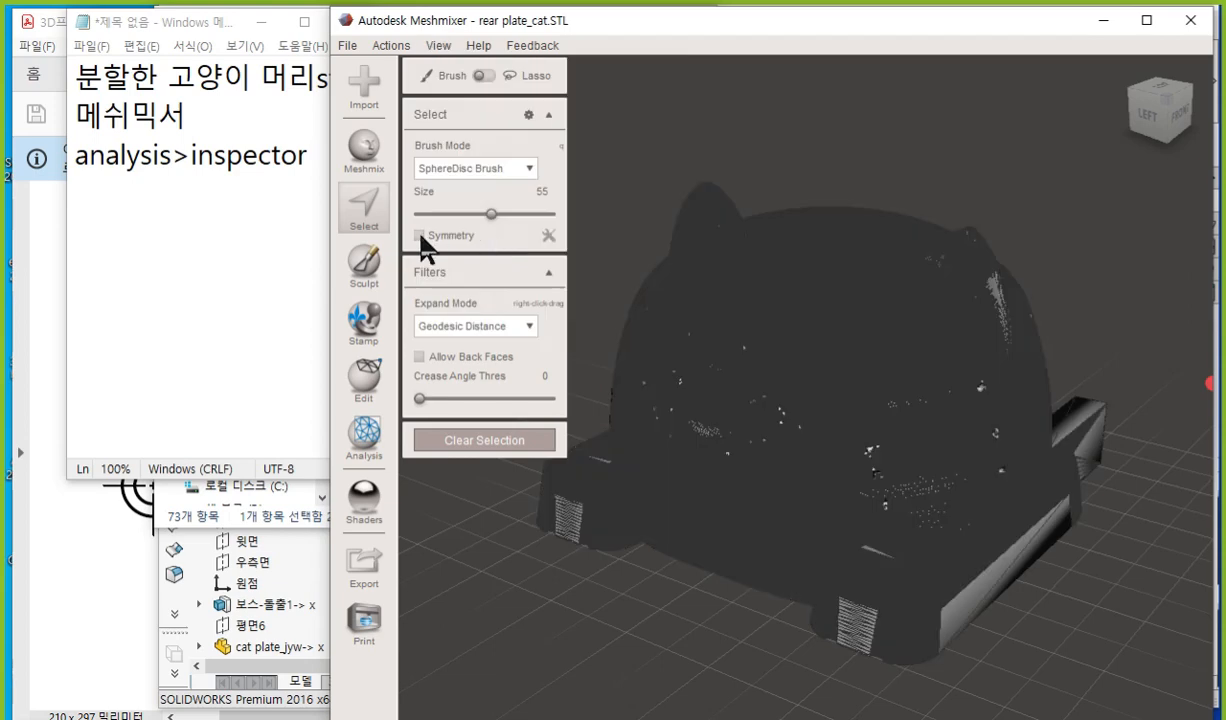
Step: In Notepad, add the note "Show wireframe" below the inspector line, separated by a blank line
click(306, 158)
key(Return)
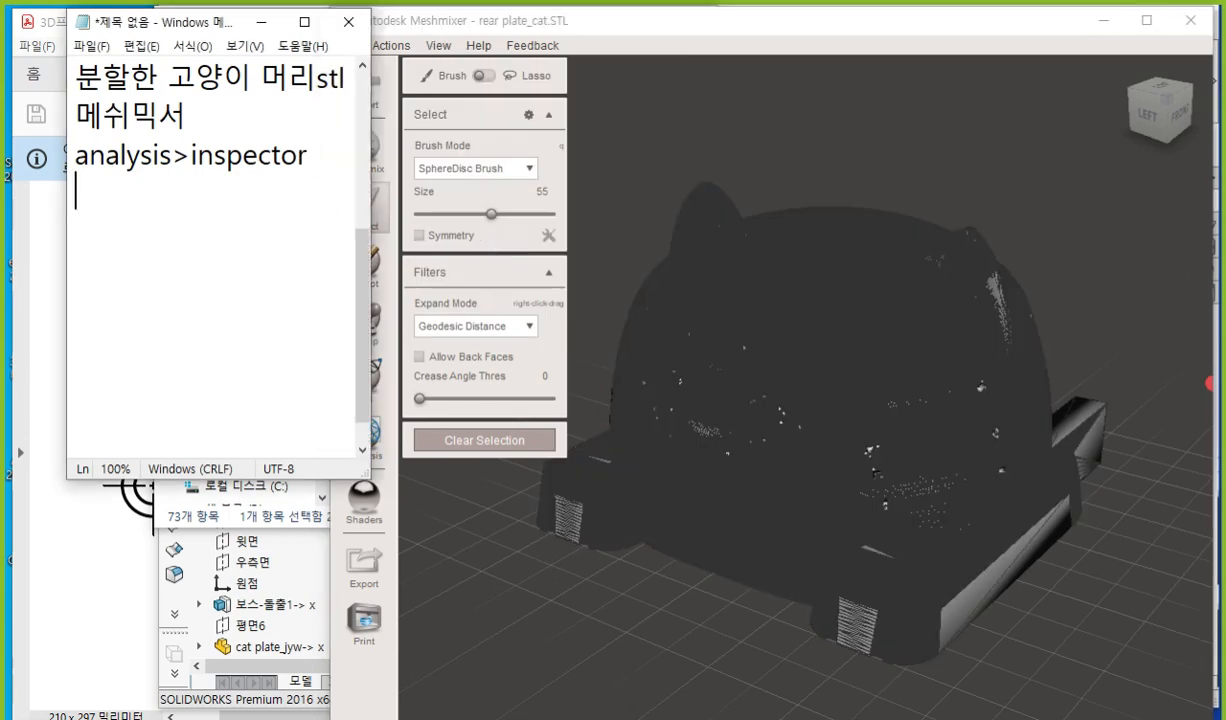
key(Return)
text(Show)
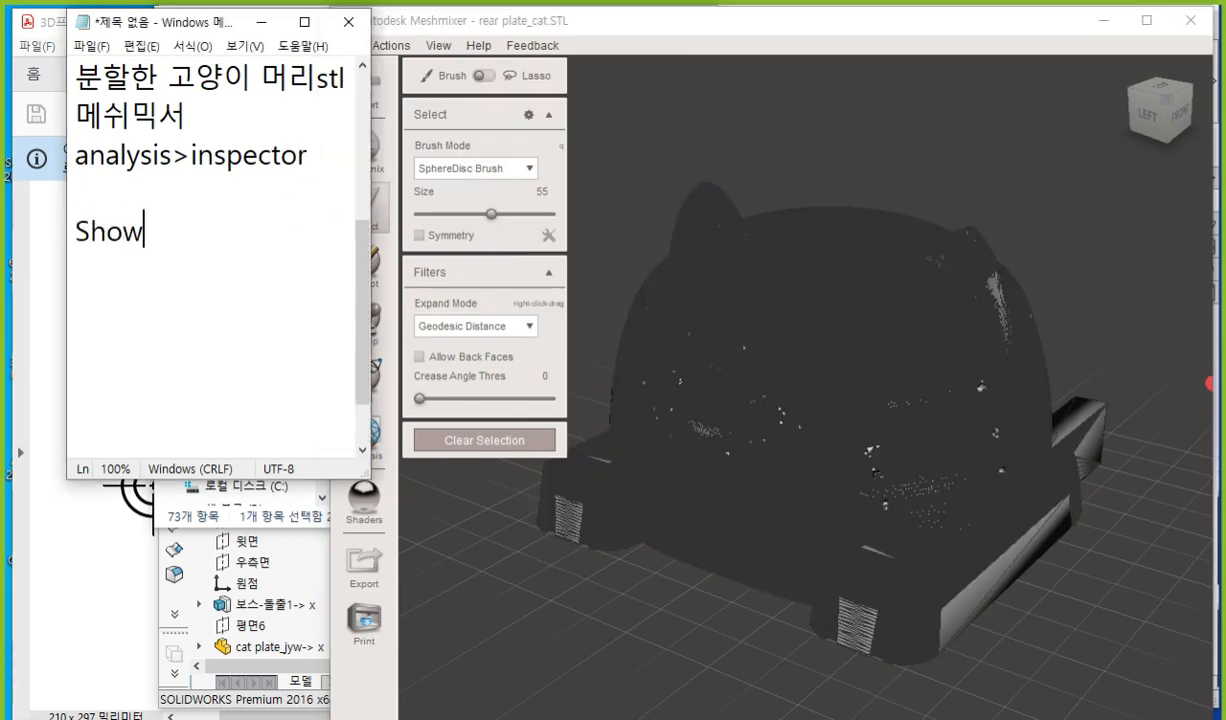
key(BackSpace)
text(>)
key(BackSpace)
text(wireframe)
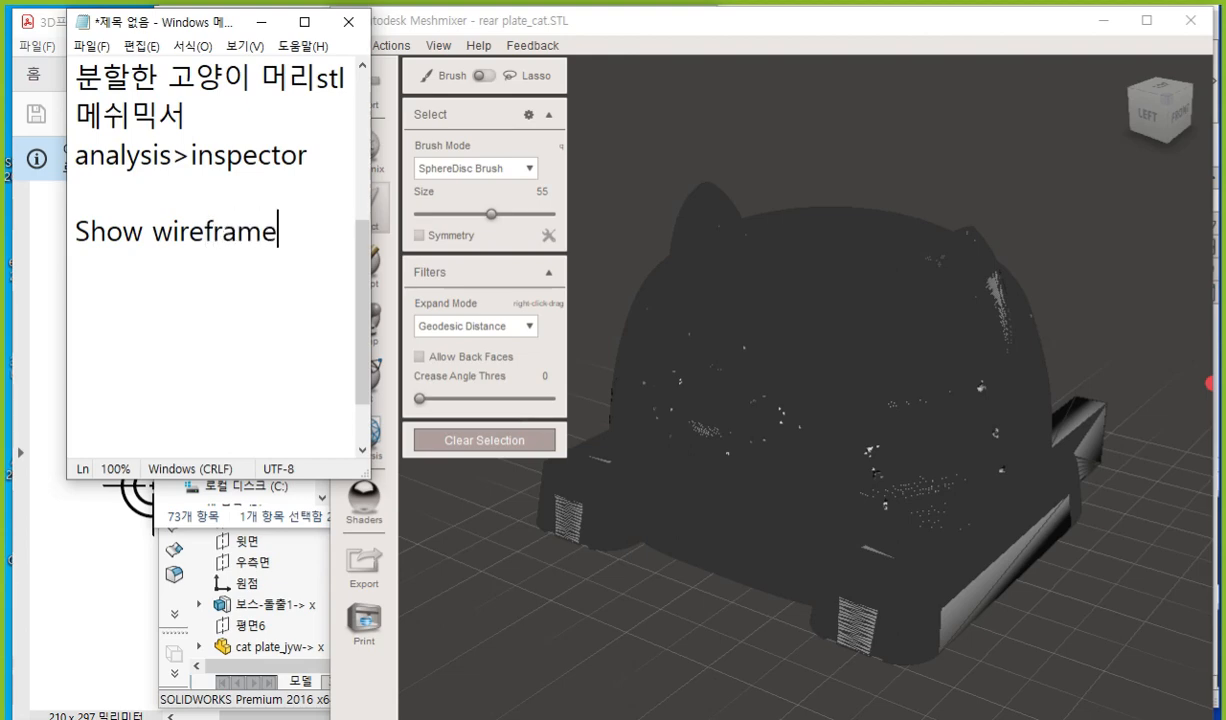
Step: Insert a line reading "view>" directly above the "Show wireframe" note
key(Home)
key(Return)
key(Up)
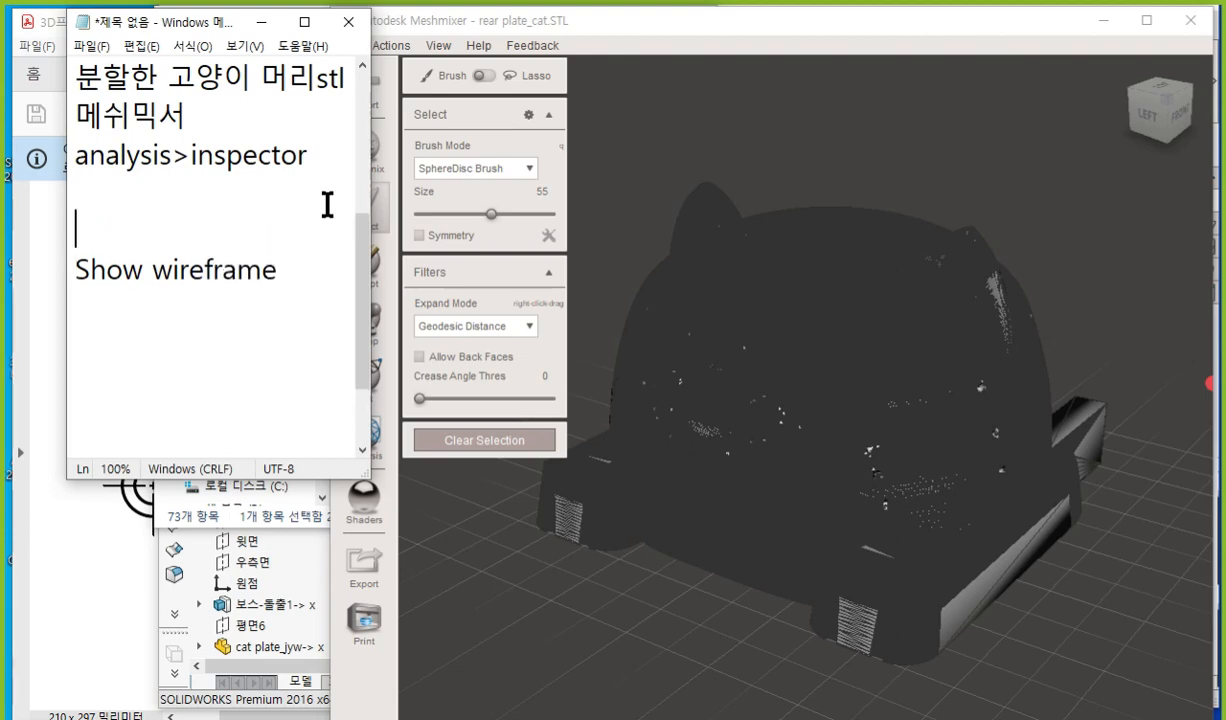
text(view?)
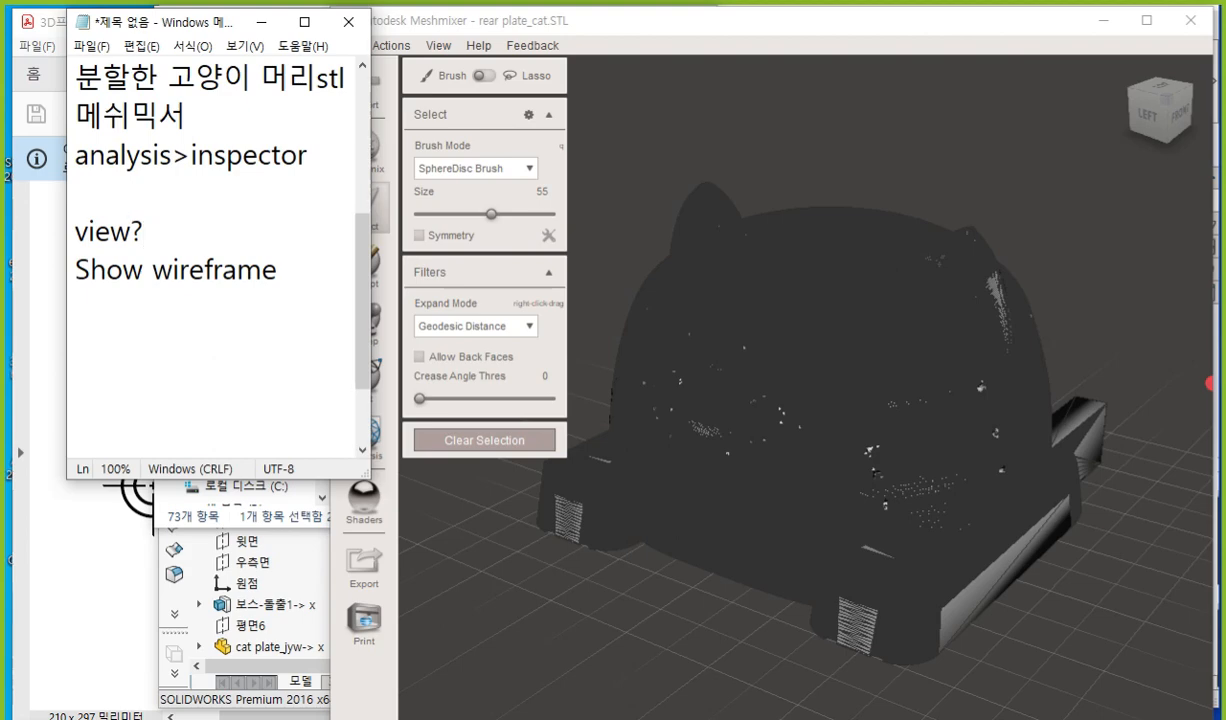
key(BackSpace)
text(>)
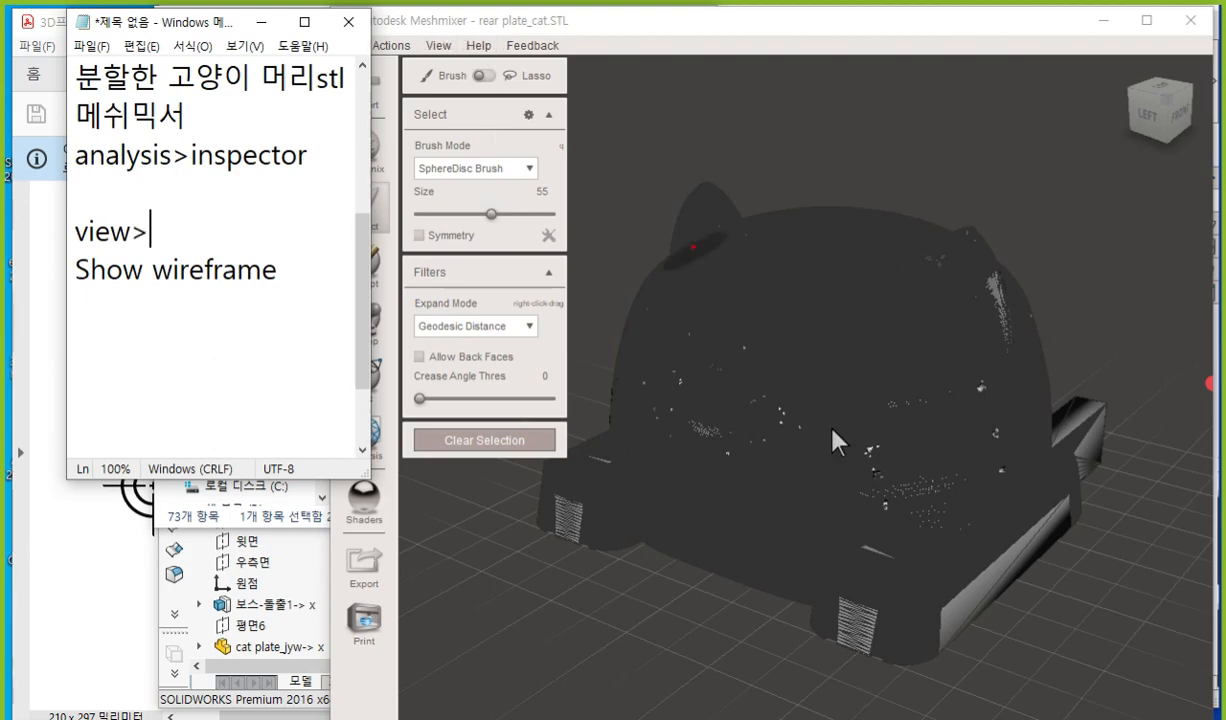
Step: Examine the wireframe triangles around the cat's eye up close and outline one triangle with the screen pen before clearing the mark
scroll(833, 440, down, 2)
scroll(835, 438, up, 6)
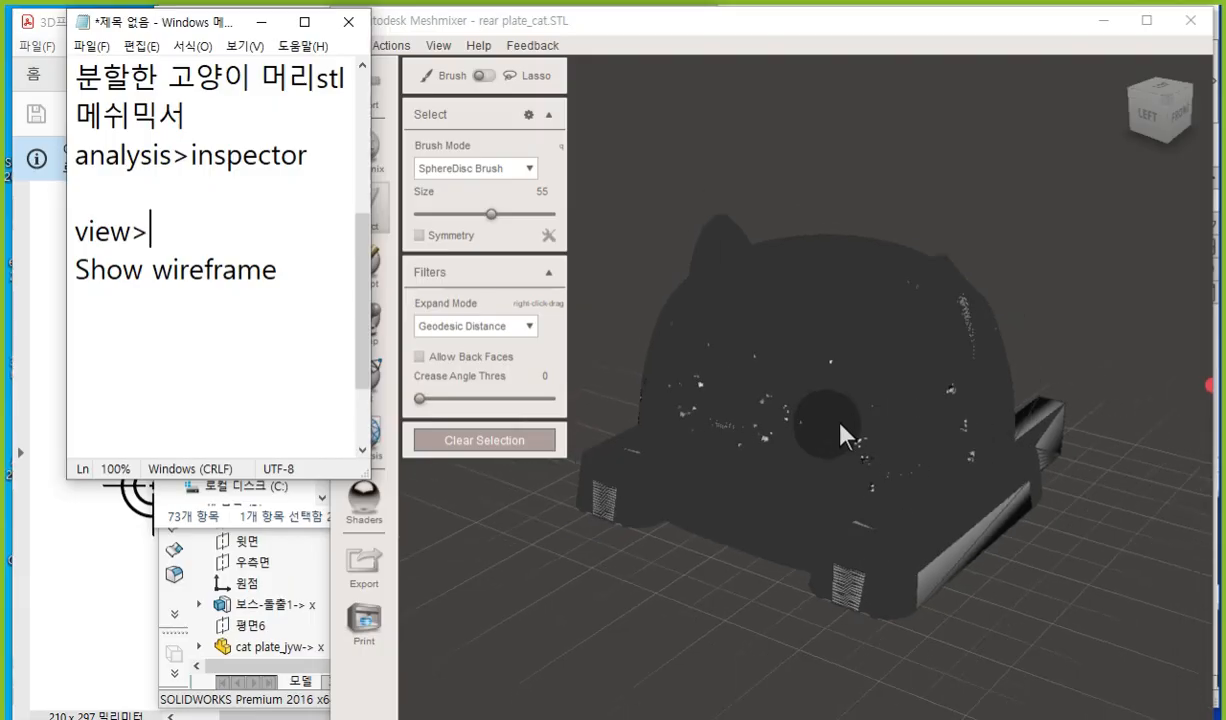
scroll(837, 435, up, 4)
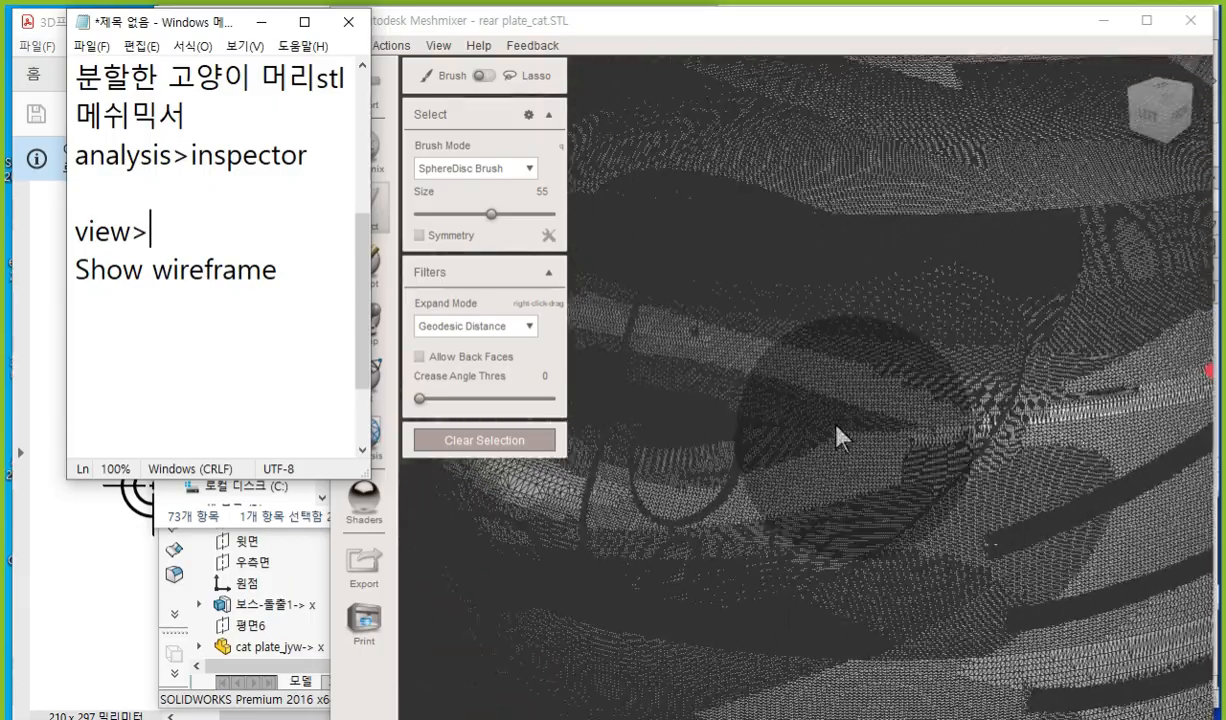
scroll(730, 478, up, 2)
scroll(730, 480, up, 6)
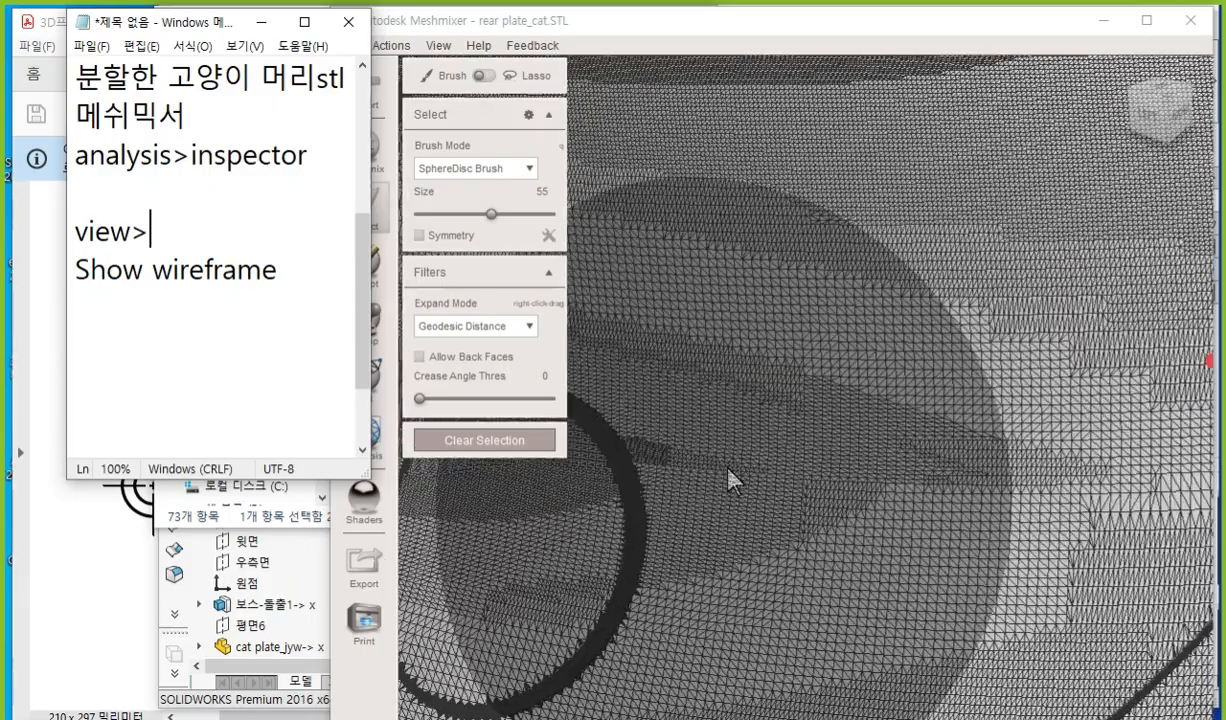
key(F2)
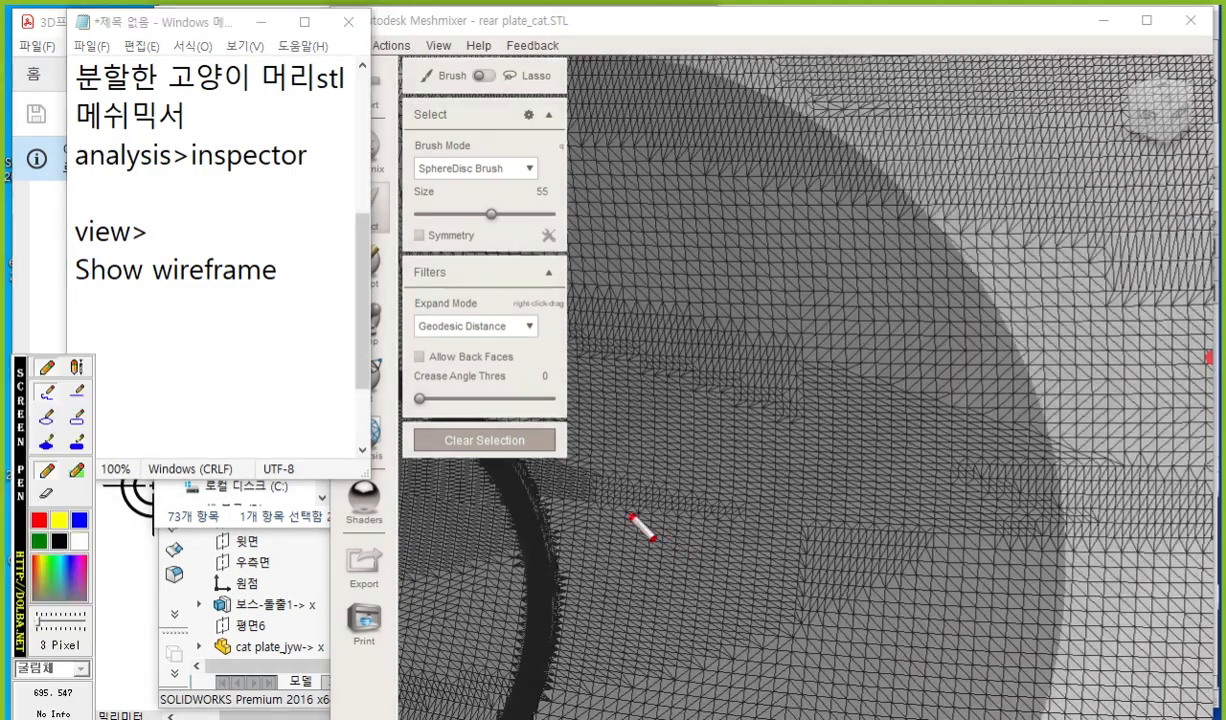
mouse_move(568, 522)
mouse_down()
mouse_move(598, 540)
mouse_move(568, 557)
mouse_move(568, 522)
mouse_up()
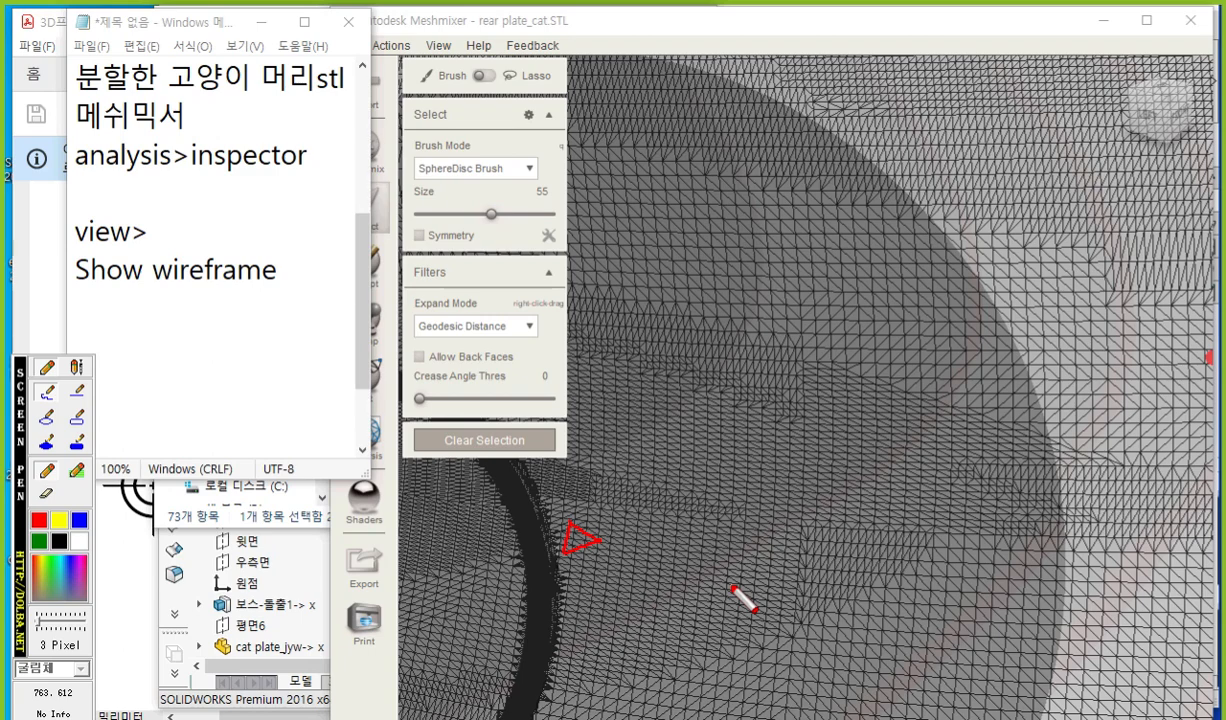
key(Escape)
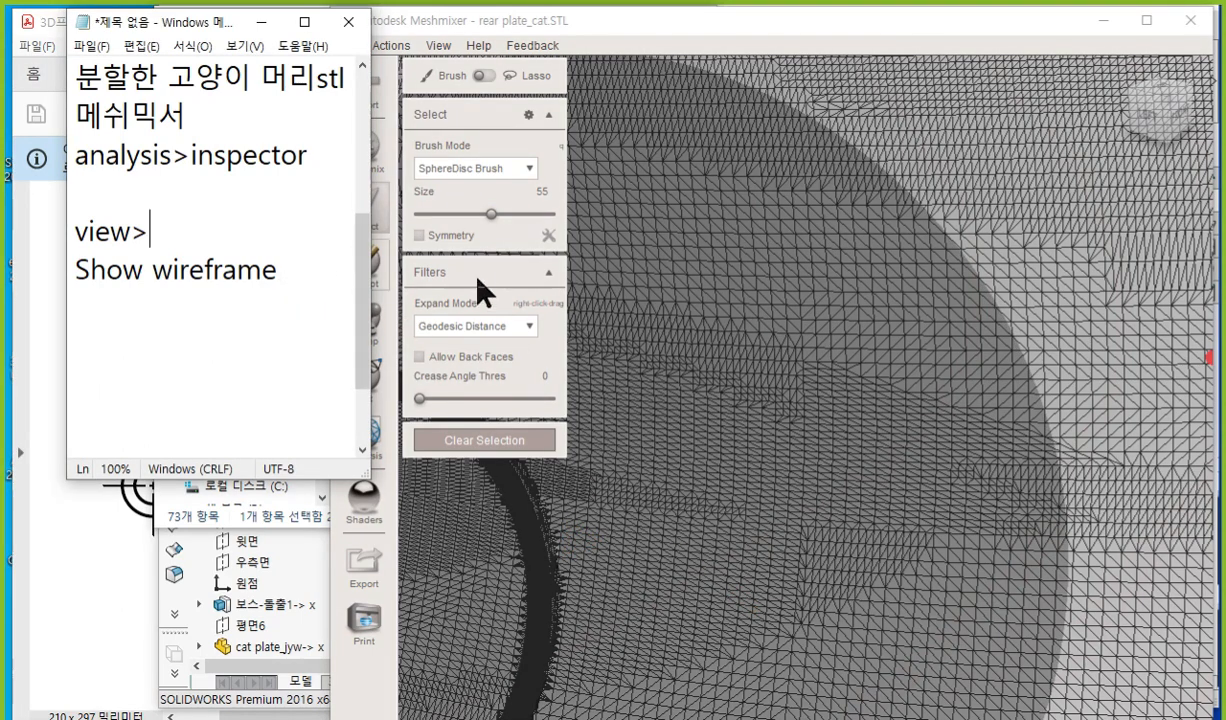
Step: Underline Brush Mode and SphereDisc Brush with the screen pen in Meshmixer, sketch a triangle over the mesh, and clear the marks
click(578, 22)
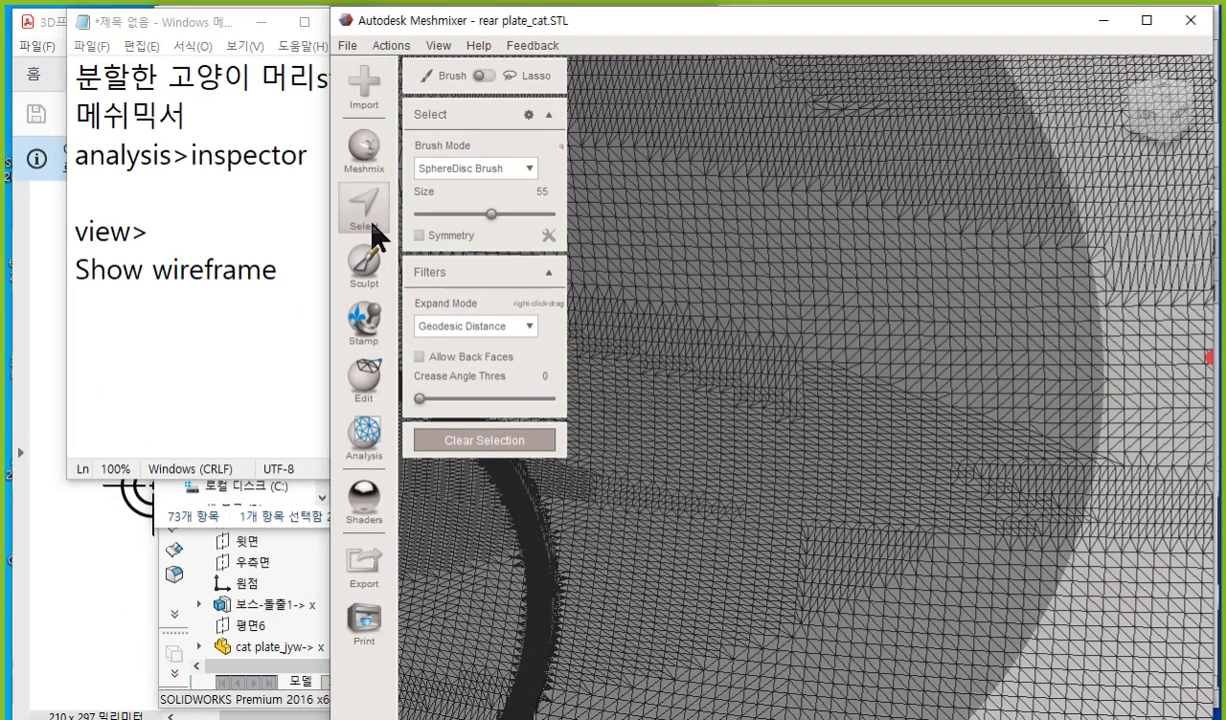
key(F2)
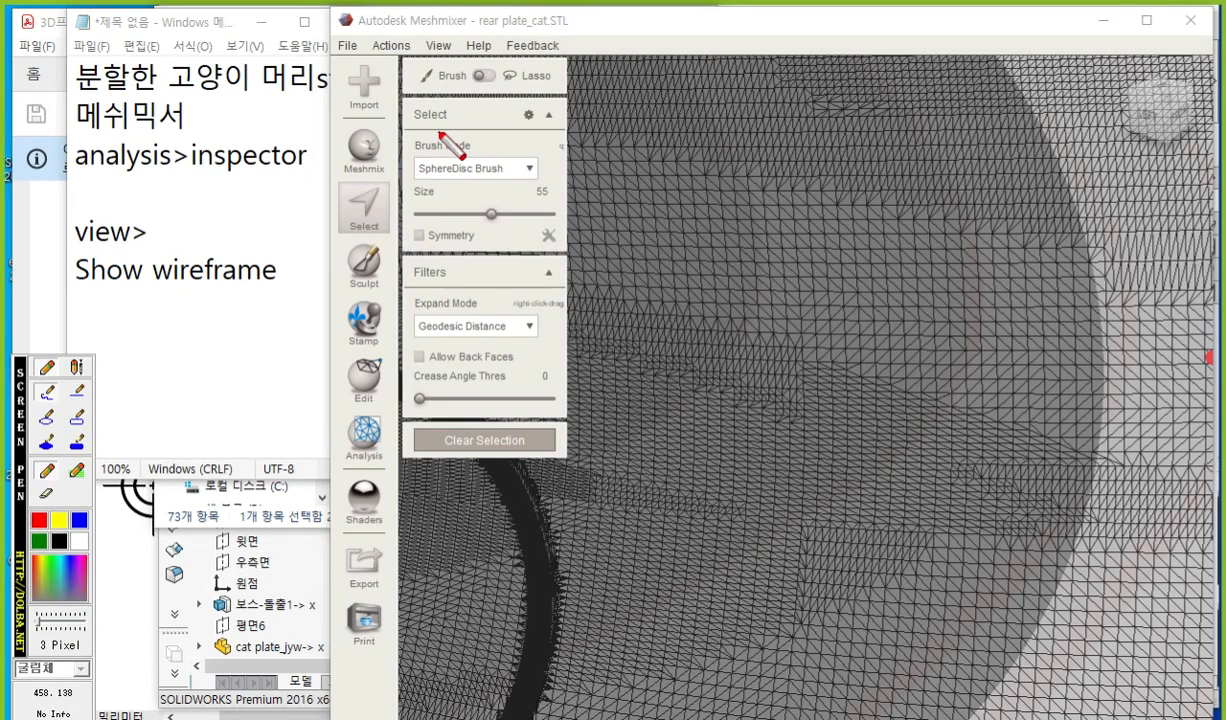
drag(403, 153, 490, 149)
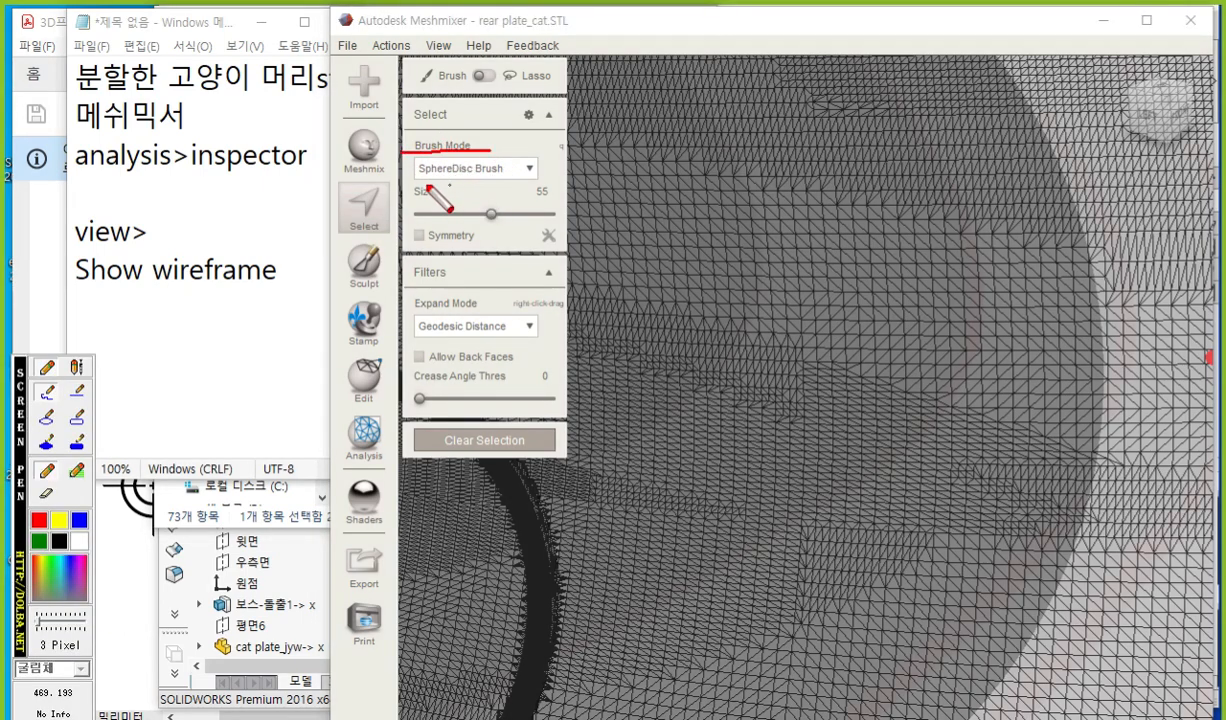
drag(418, 183, 521, 183)
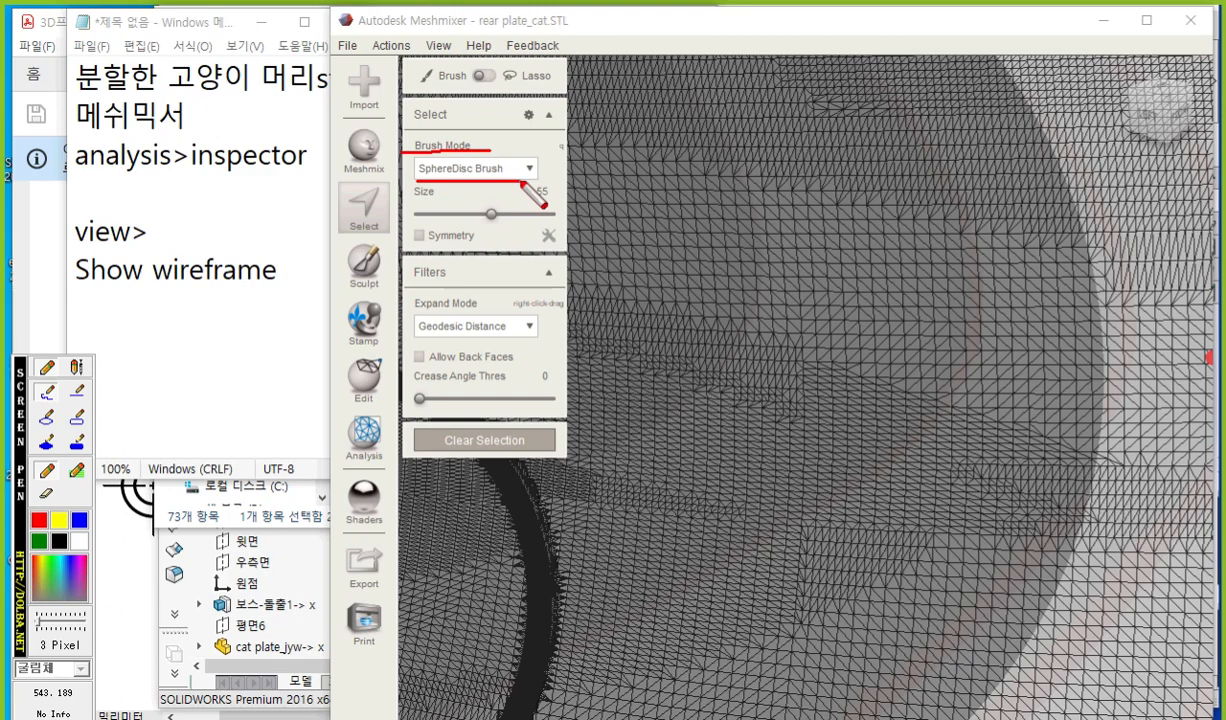
mouse_move(763, 250)
mouse_down()
mouse_move(759, 307)
mouse_move(785, 268)
mouse_move(762, 249)
mouse_up()
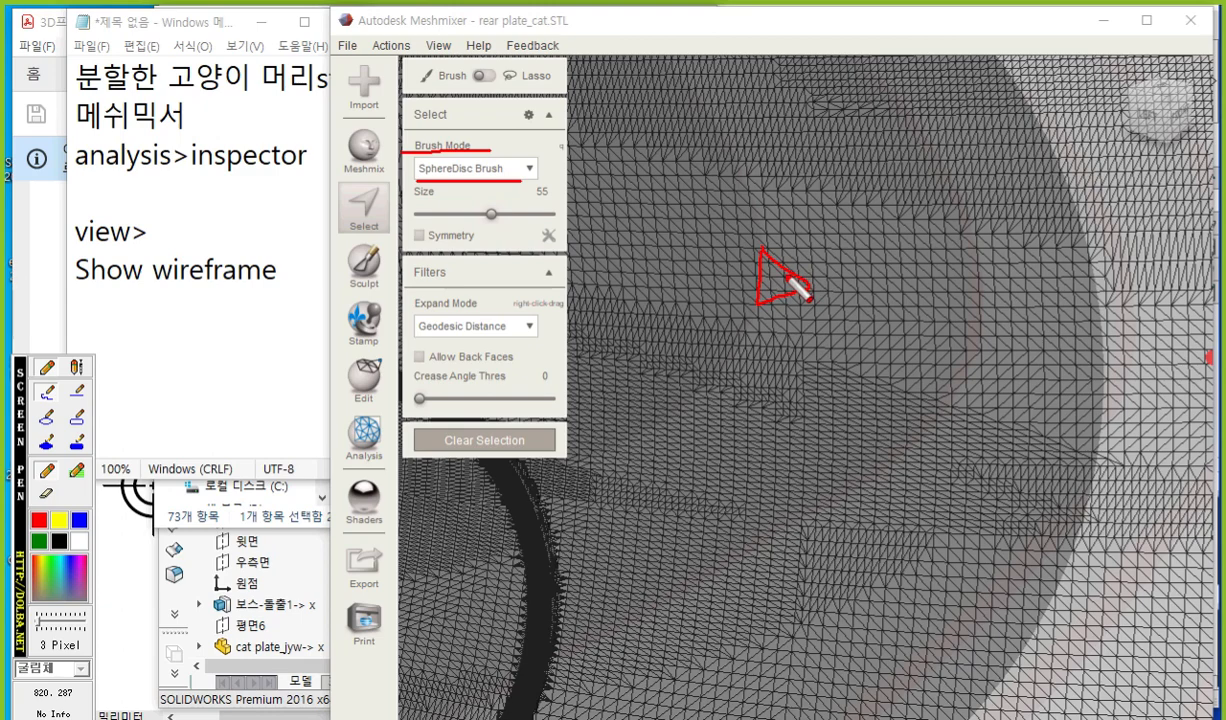
key(Escape)
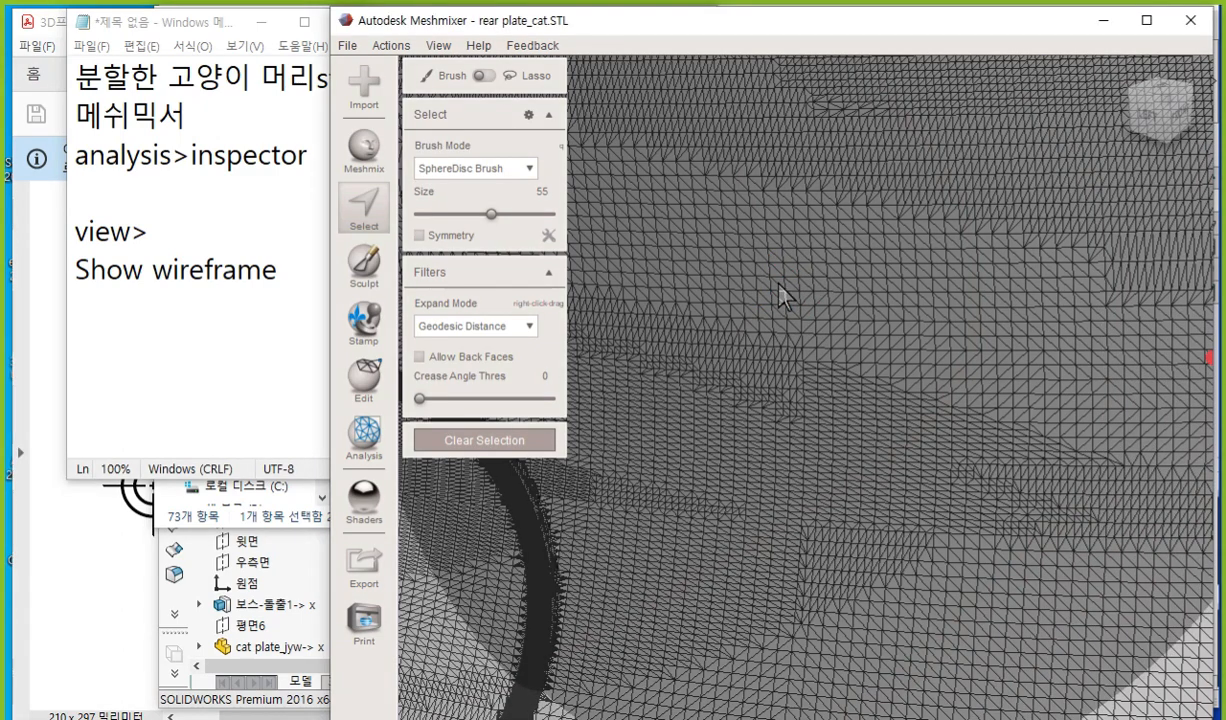
Step: Select a mesh area beside the cat's eye, extend the selection to the entire mesh, and check the whole cat
double_click(779, 296)
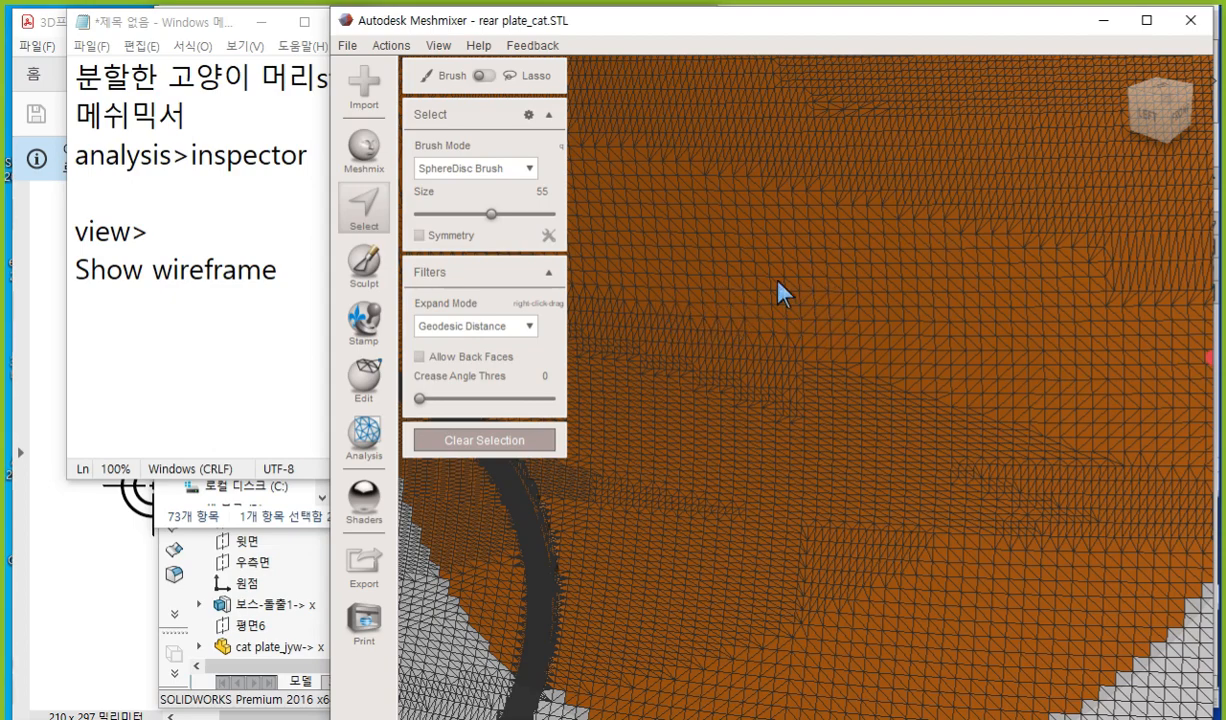
key(ctrl+a)
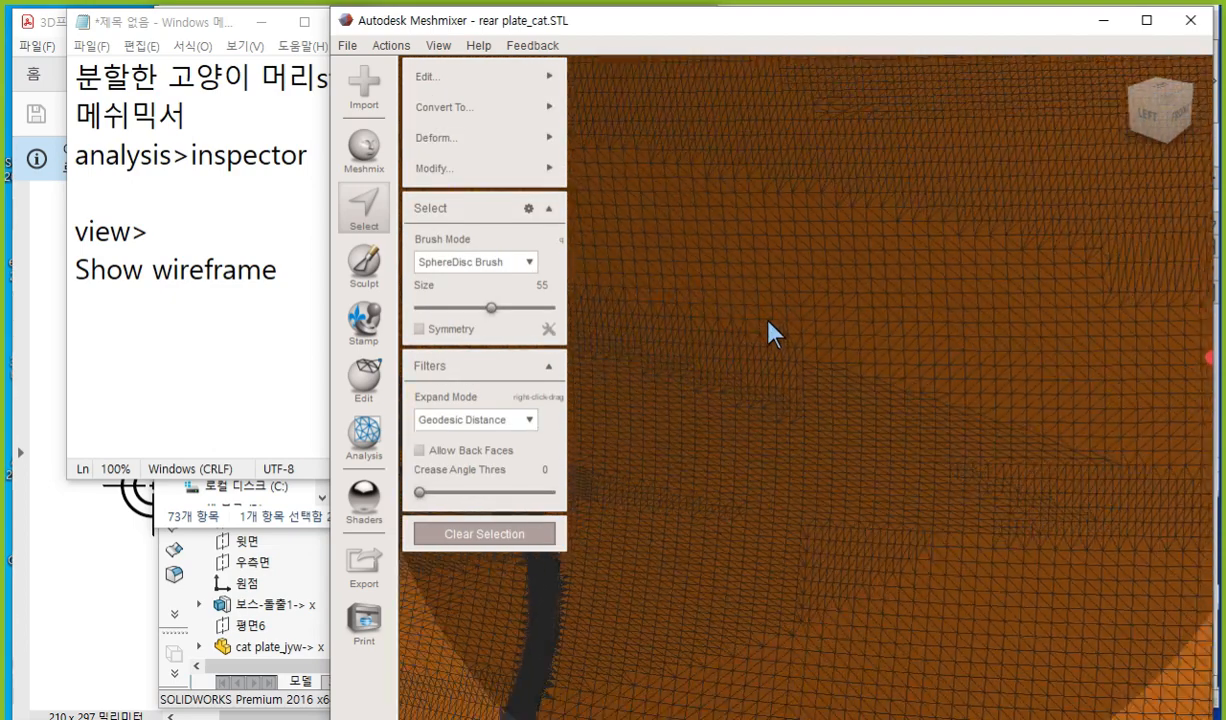
scroll(769, 322, down, 5)
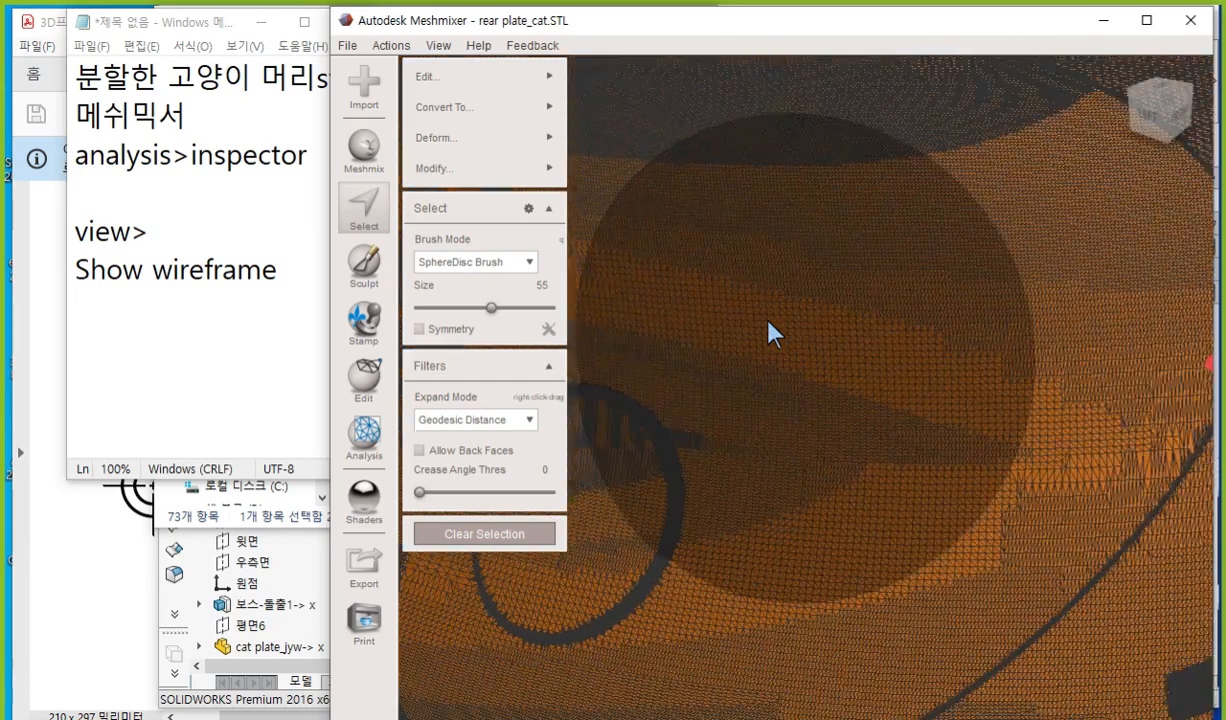
scroll(769, 322, down, 5)
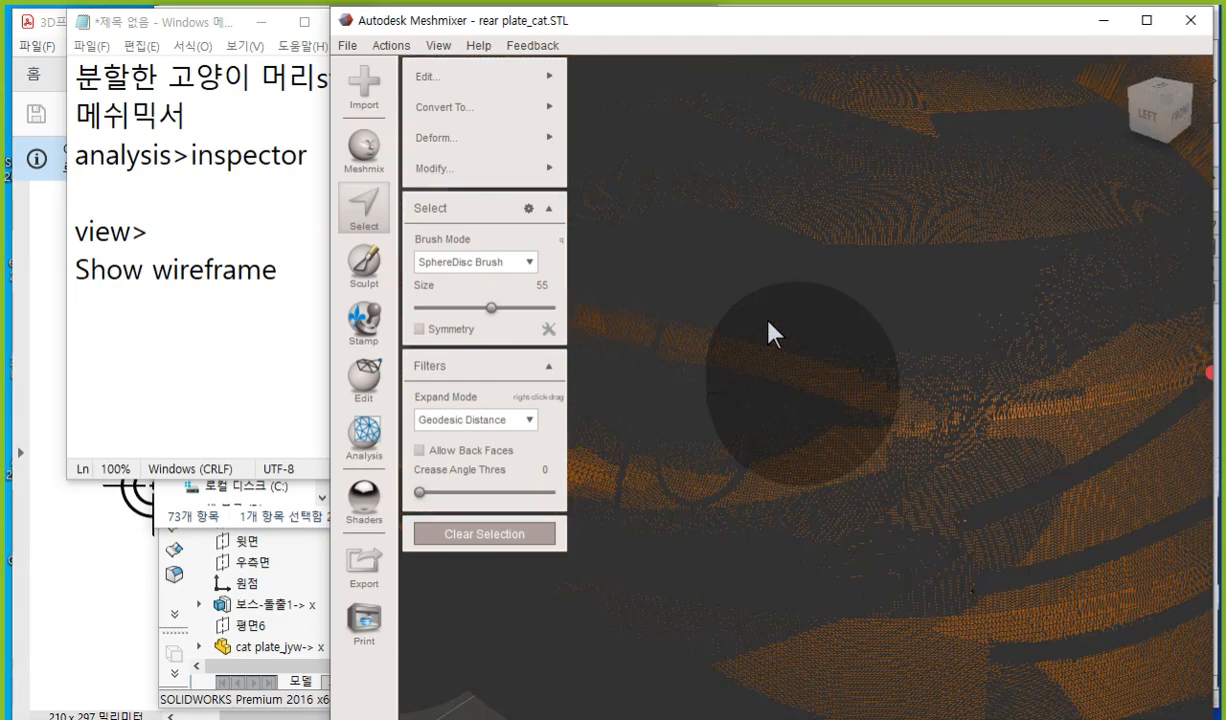
scroll(768, 322, down, 5)
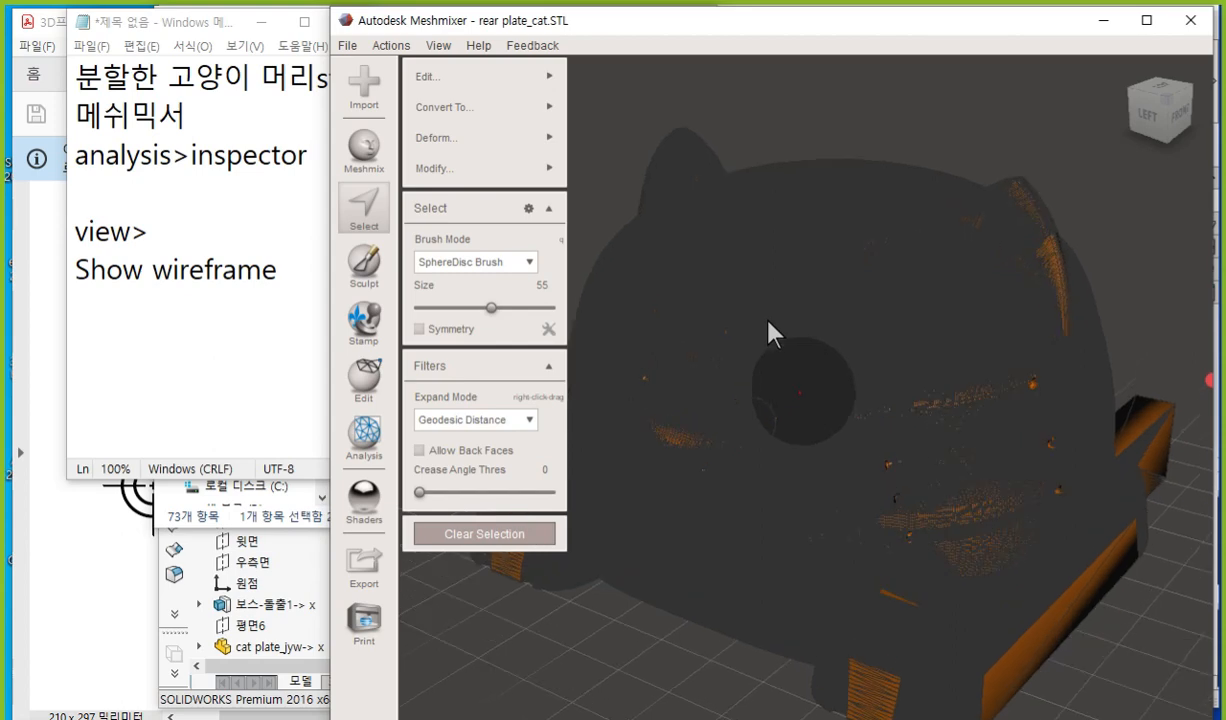
Step: Mark the Select tool, the Edit group and the Reduce command with the screen pen, and clear the marks
mouse_move(522, 91)
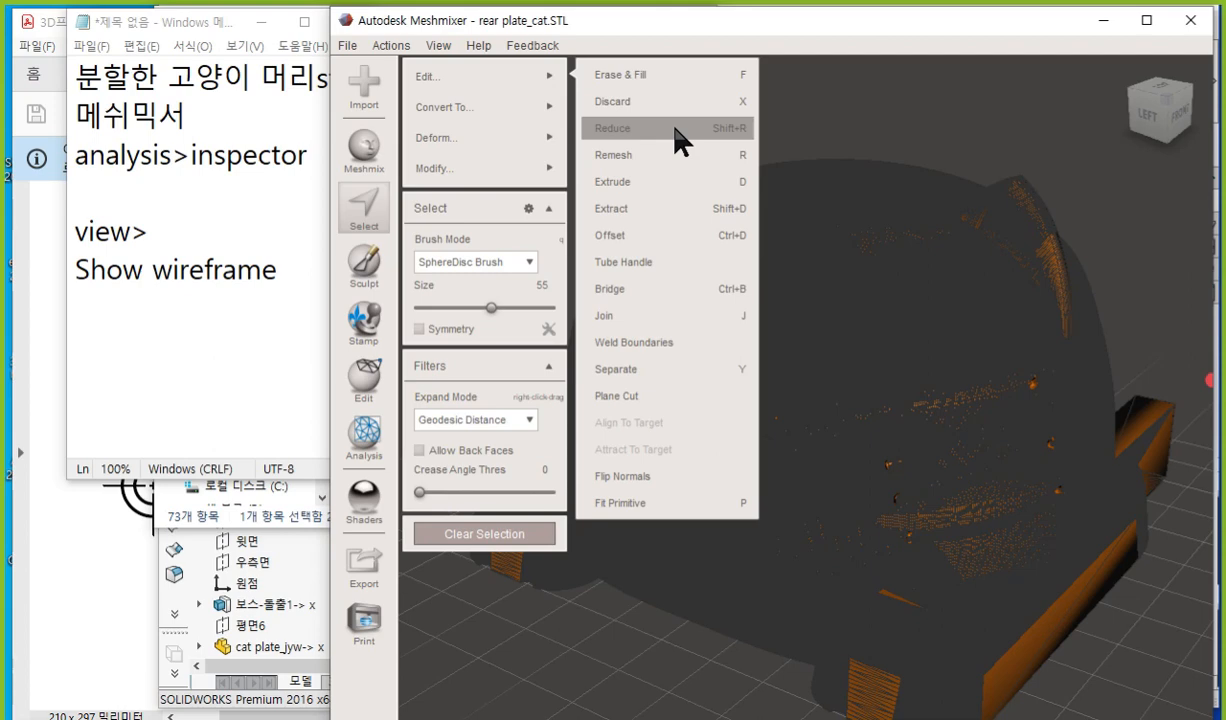
key(F12)
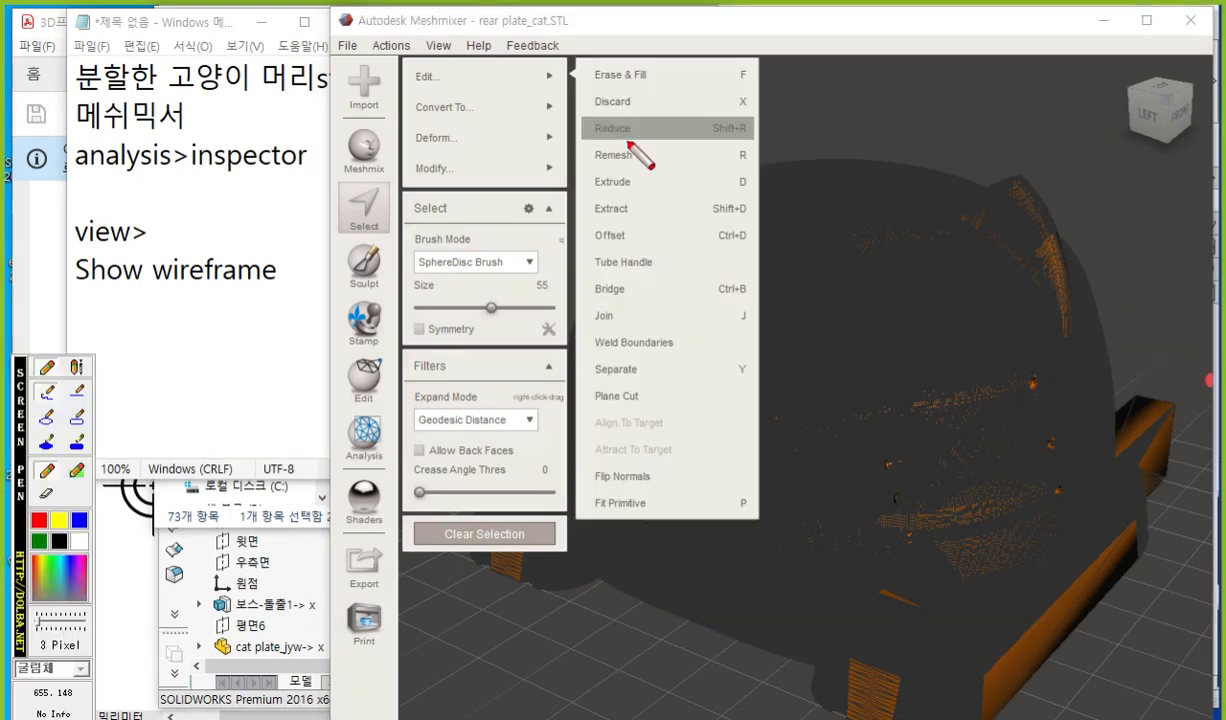
mouse_move(389, 223)
mouse_down()
mouse_move(368, 236)
mouse_move(390, 227)
mouse_up()
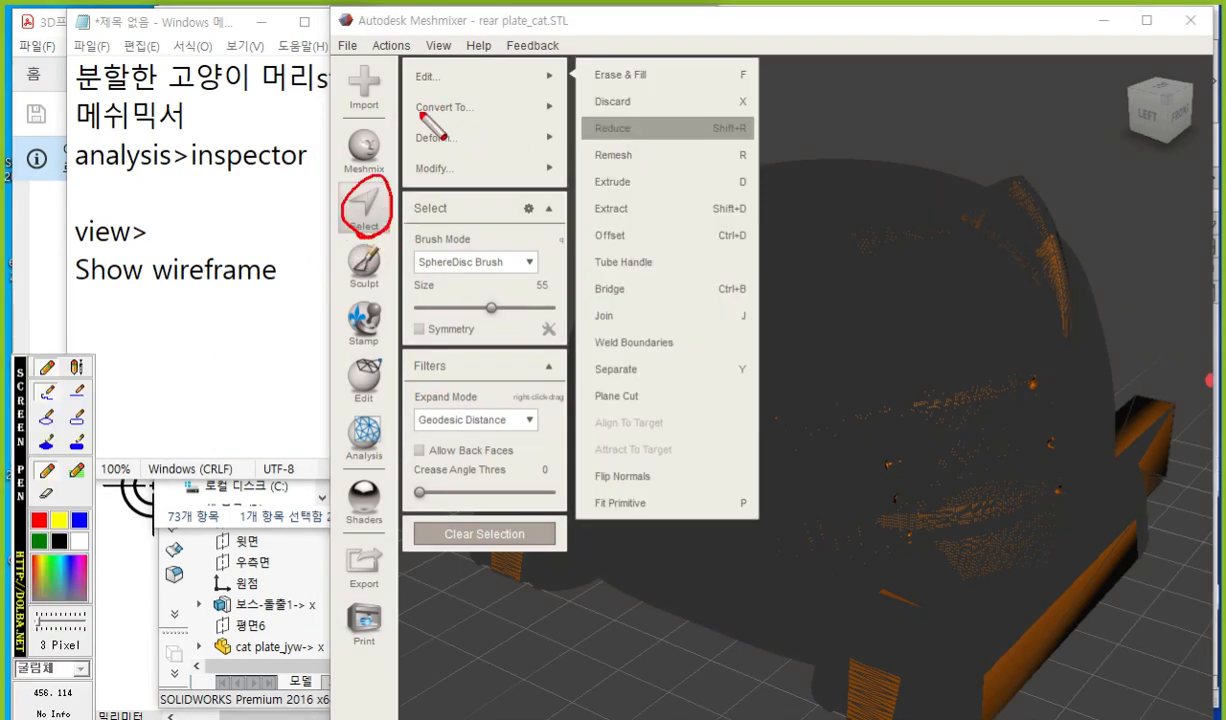
drag(398, 92, 536, 92)
drag(561, 141, 700, 141)
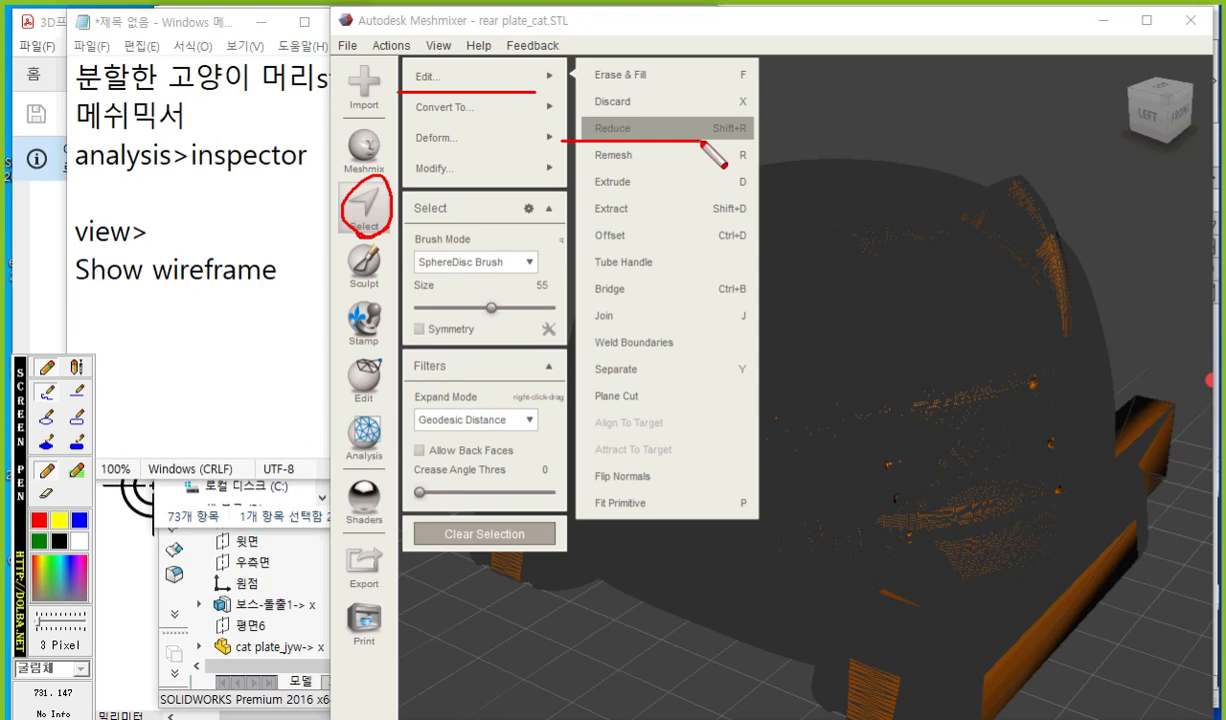
key(Escape)
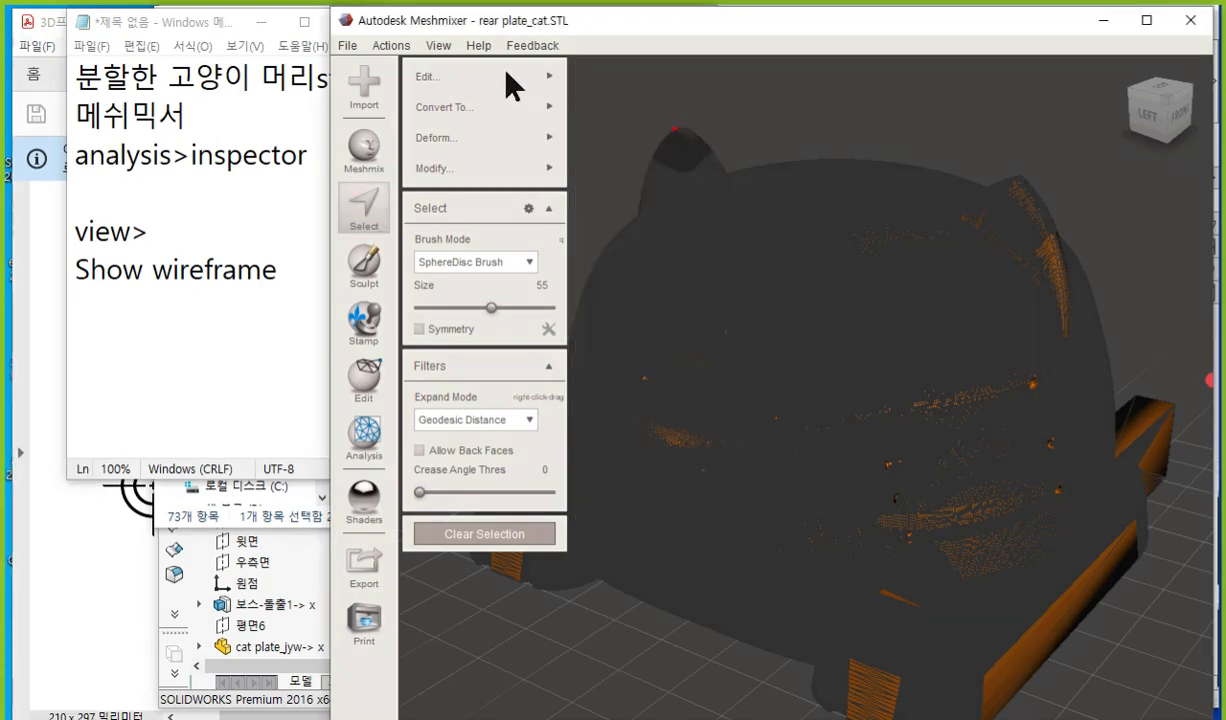
Step: Start the Reduce operation on the fully selected cat mesh
mouse_move(506, 74)
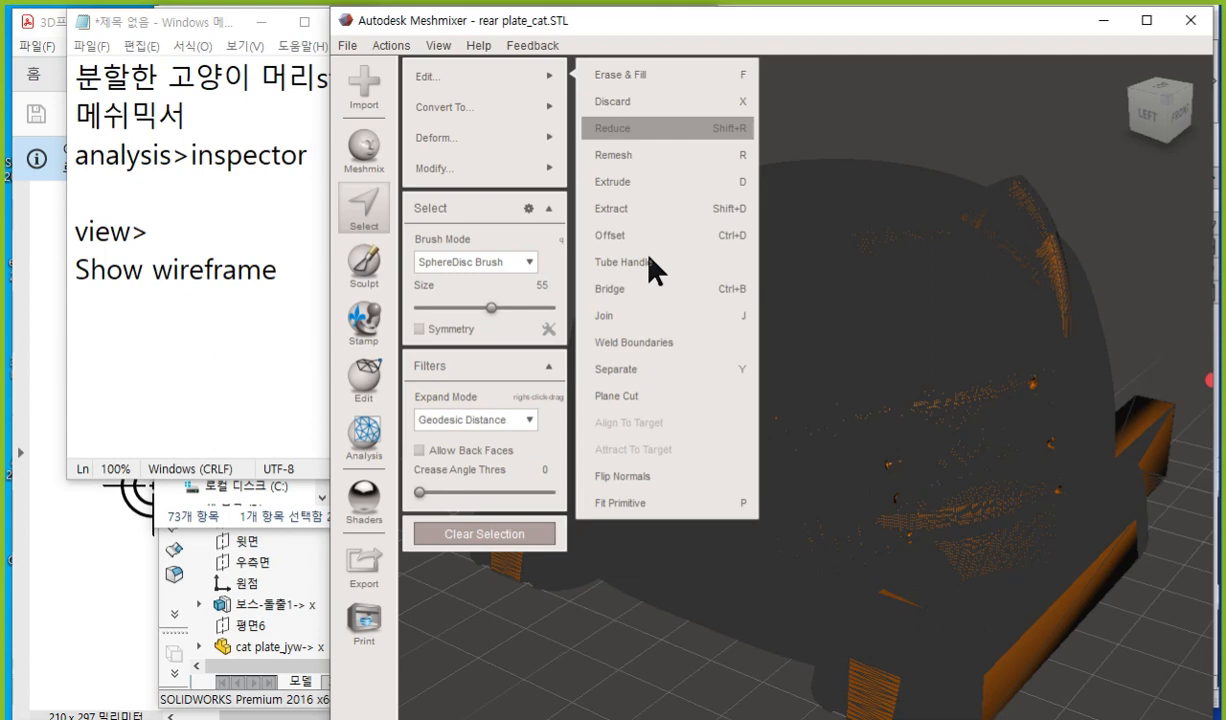
click(645, 130)
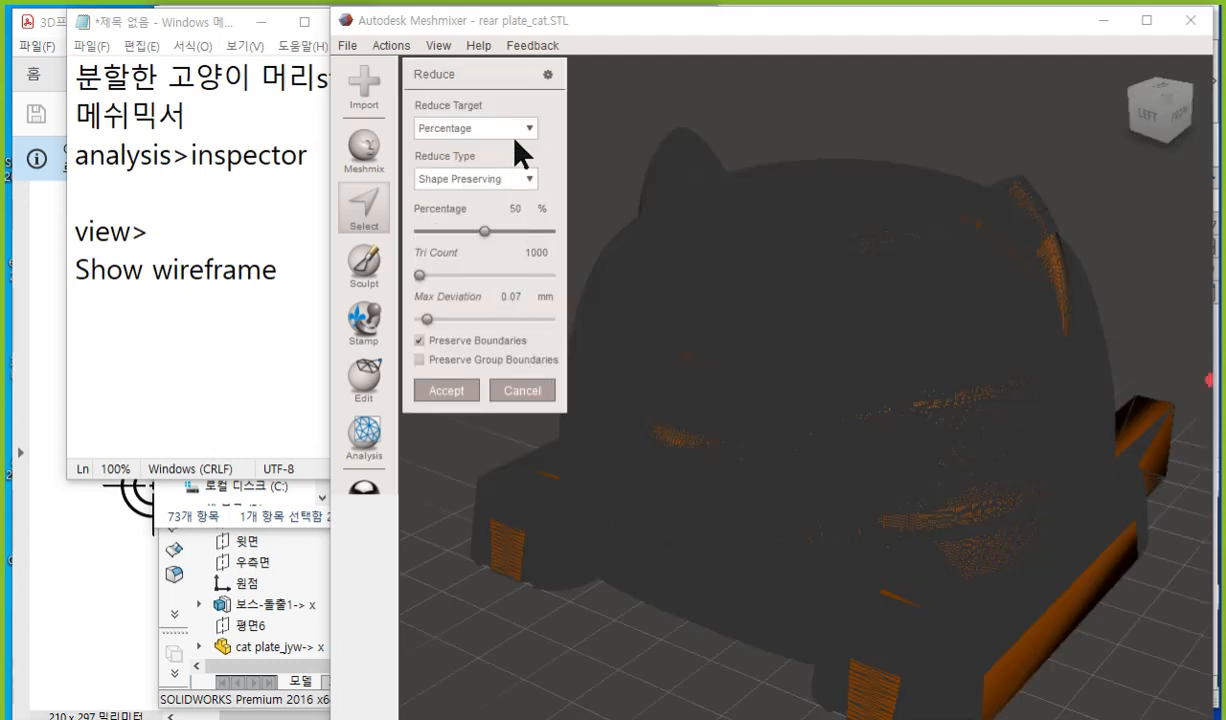
Step: Mark the Percentage target, Shape Preserving type and 50 percent value with the screen pen at a magnified view, and clear the marks
key(F12)
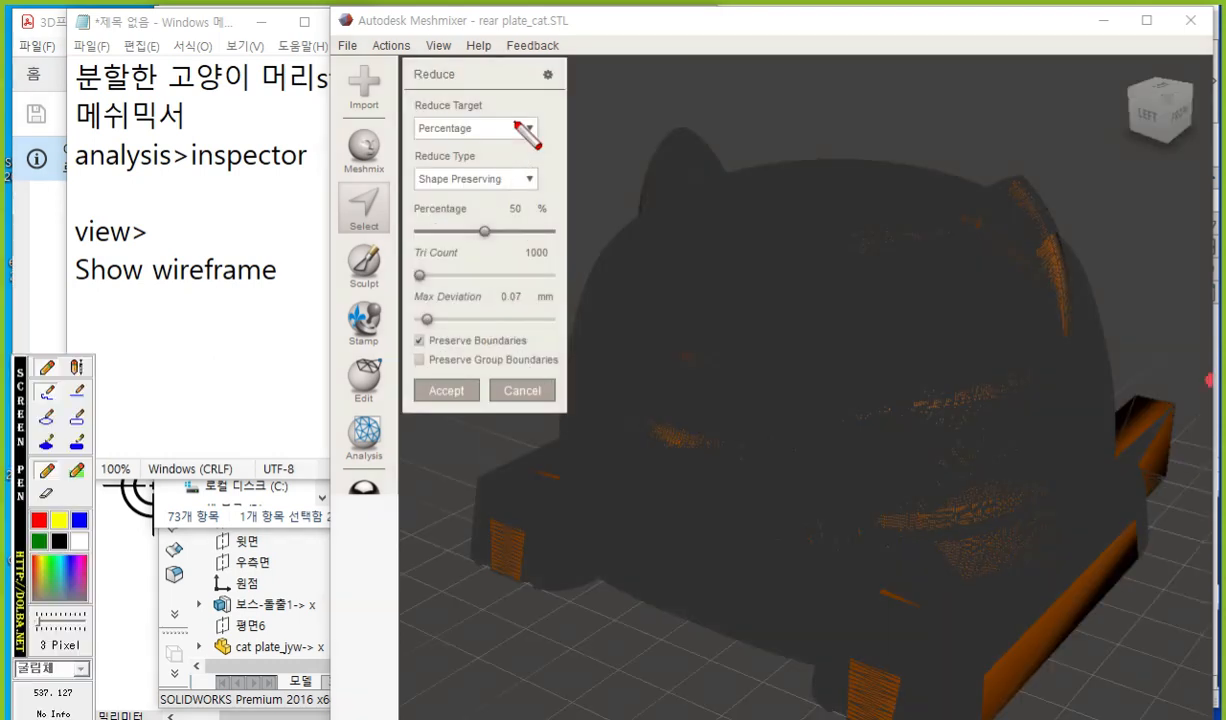
scroll(515, 121, up, 4)
scroll(514, 122, down, 2)
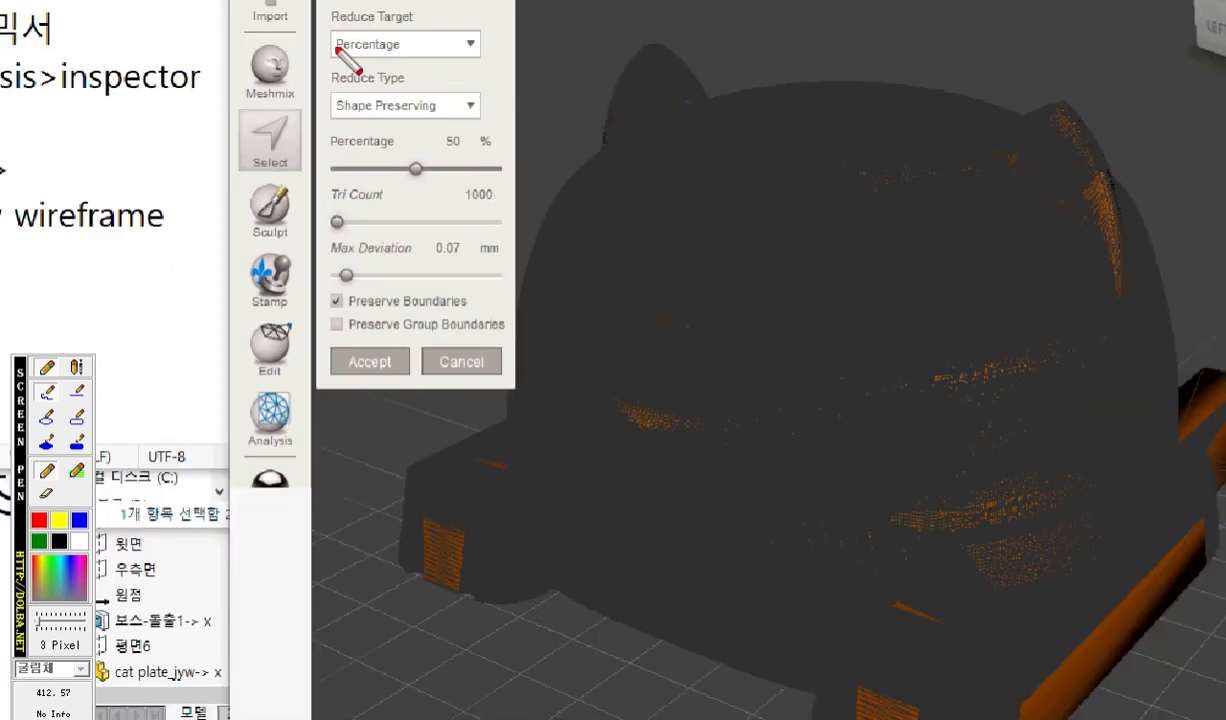
drag(318, 60, 428, 62)
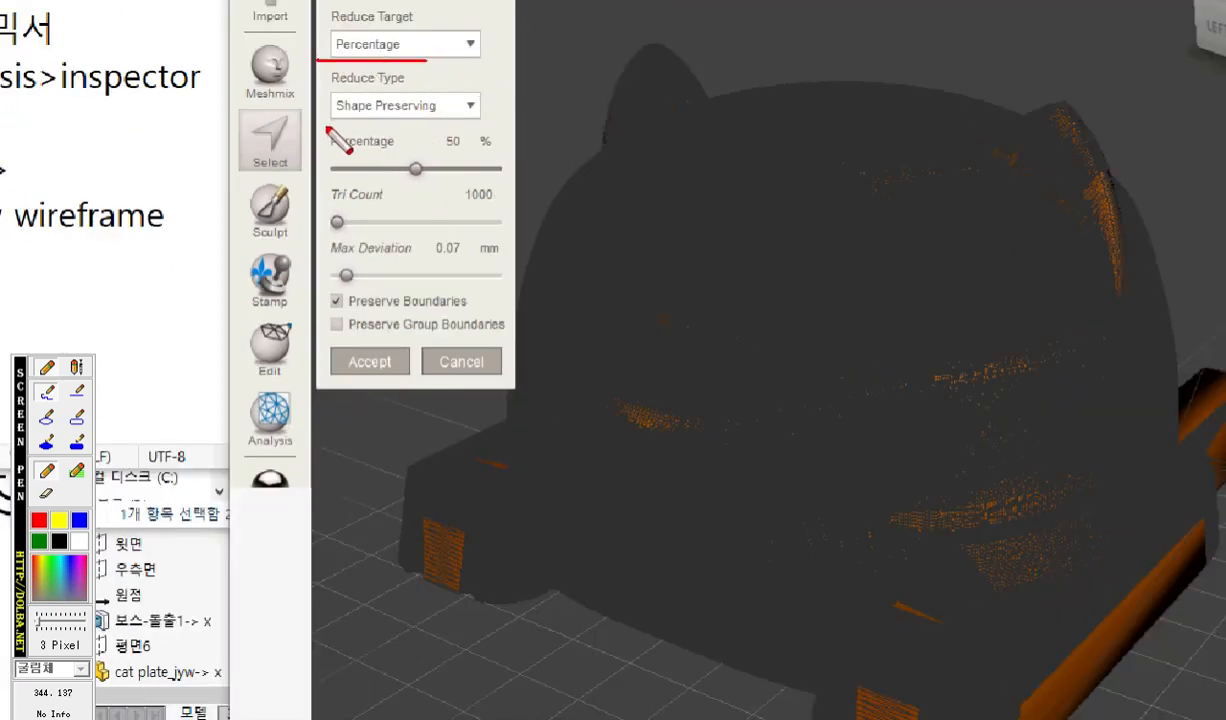
drag(323, 121, 481, 125)
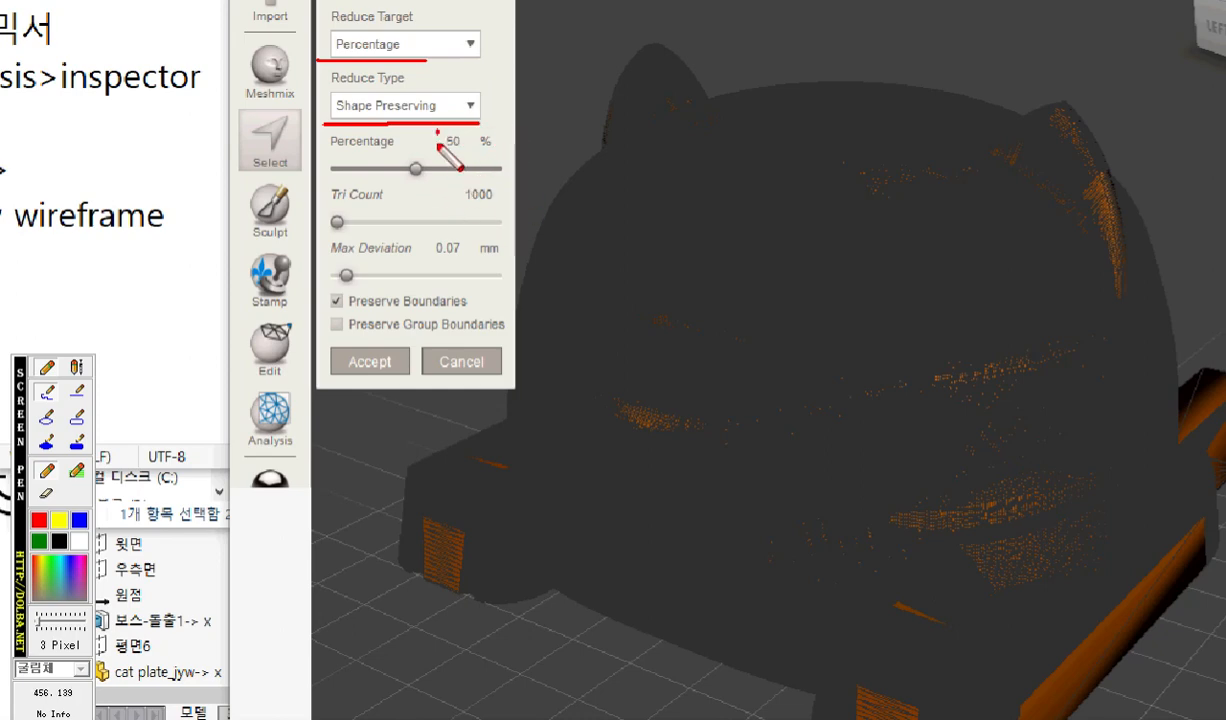
mouse_move(438, 143)
mouse_down()
mouse_move(466, 160)
mouse_move(462, 138)
mouse_up()
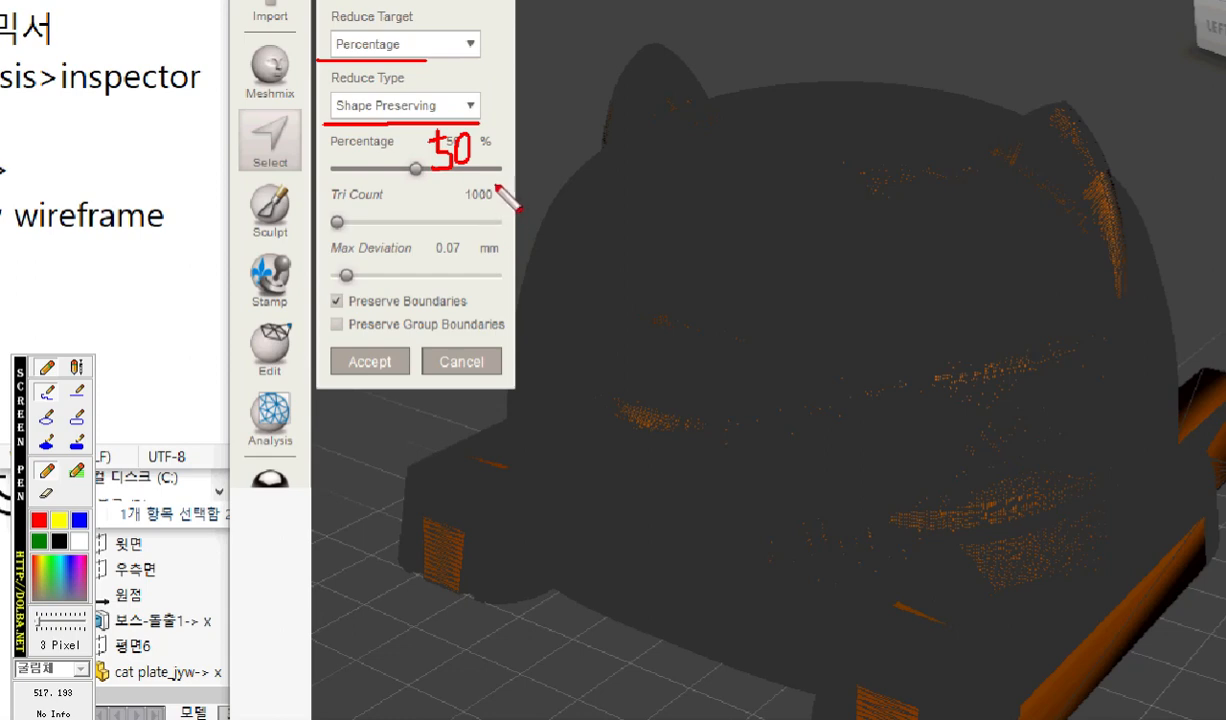
key(Escape)
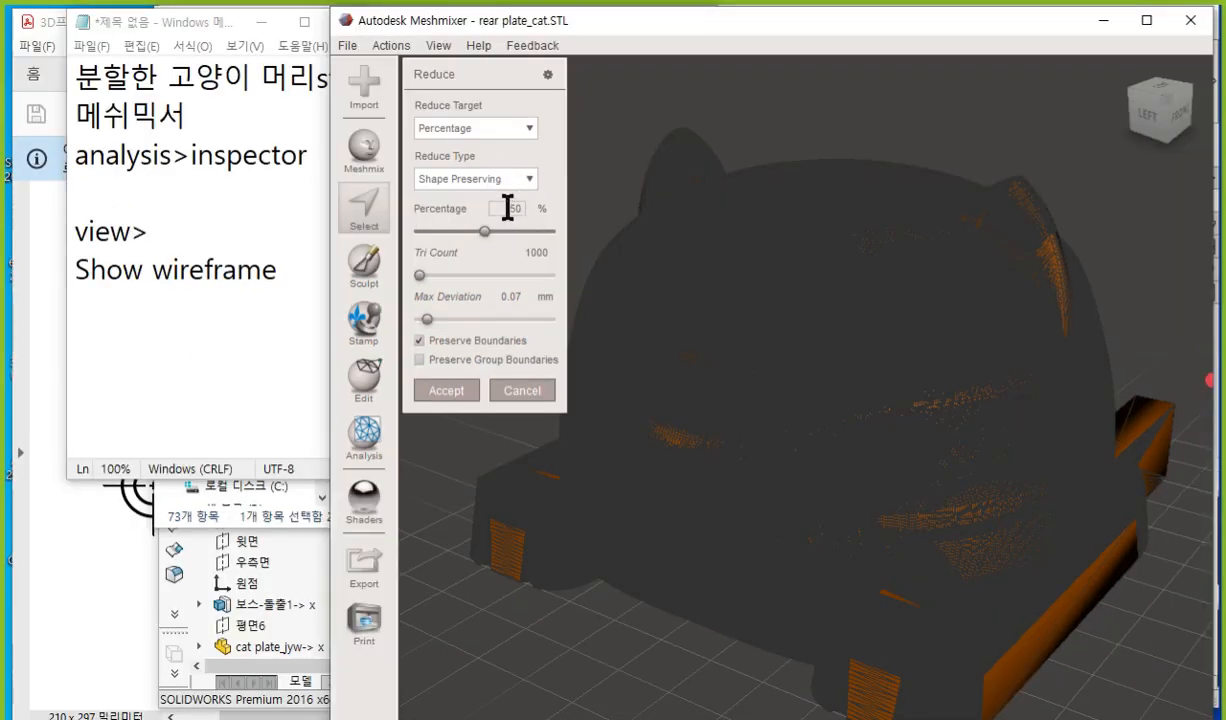
Step: Set the mesh reduction percentage to 90%
double_click(510, 208)
text(90)
key(Return)
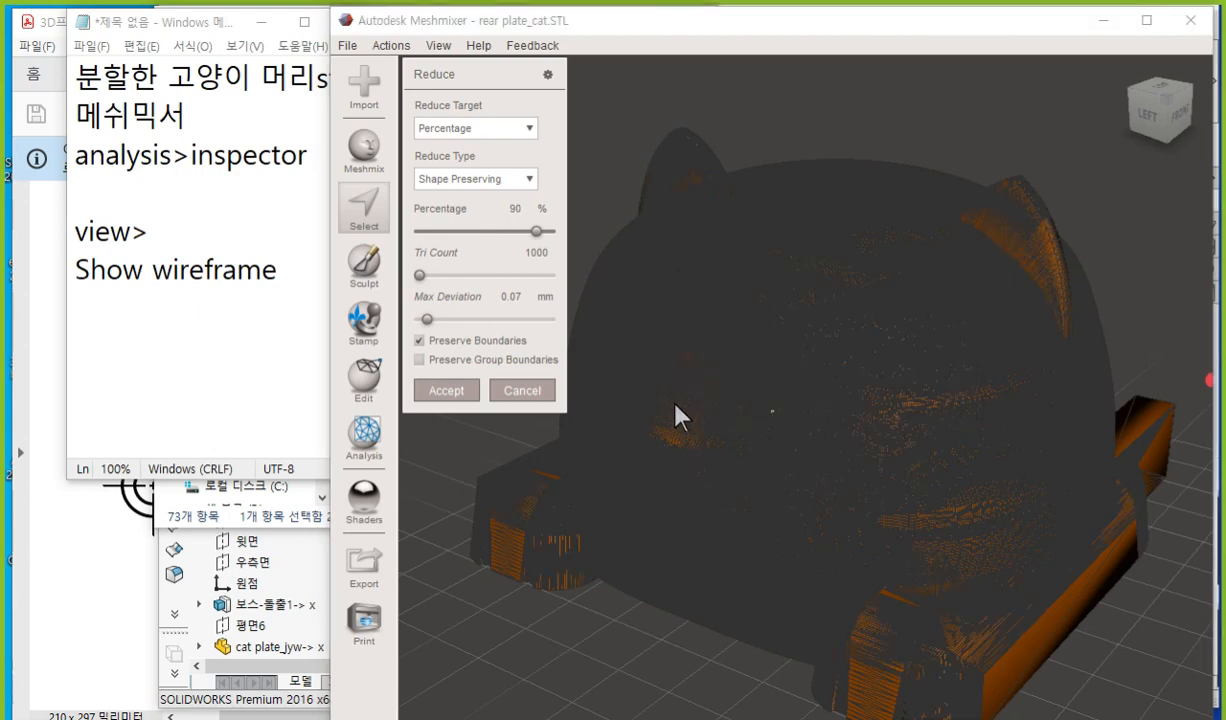
Step: Turn off the wireframe display and inspect the reduced surface around the cat's eye, ear and whiskers
click(438, 45)
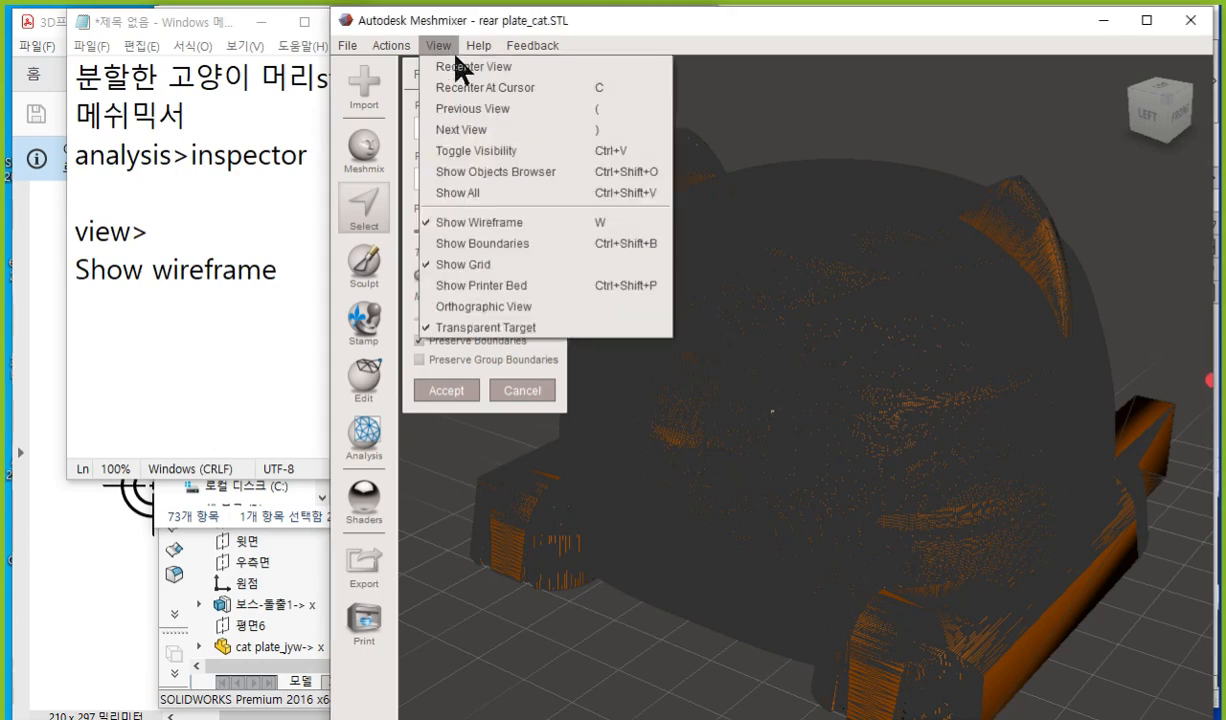
click(490, 224)
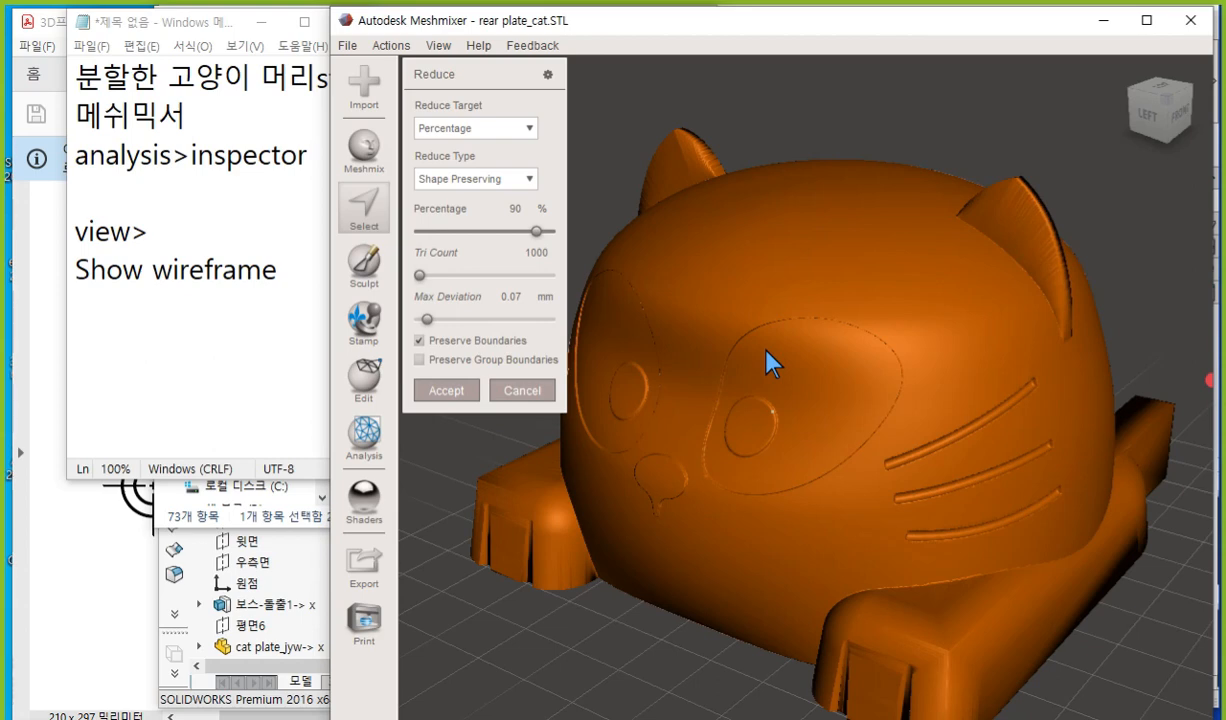
scroll(738, 368, up, 5)
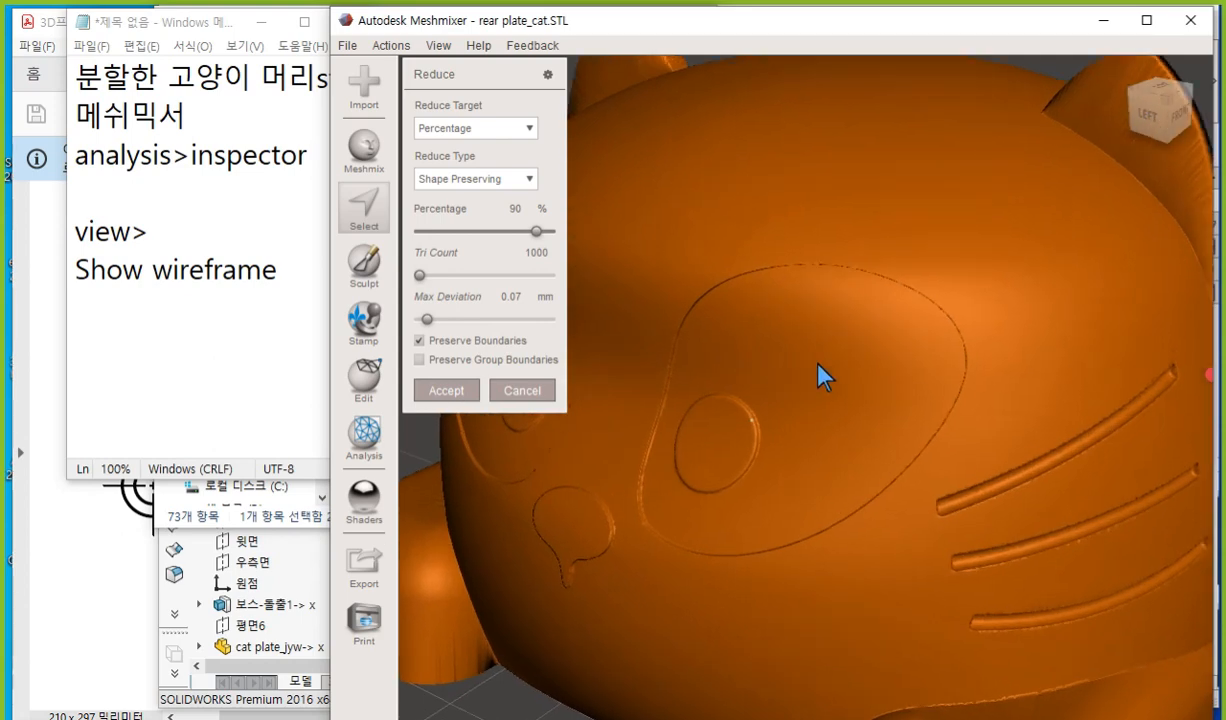
right_drag(826, 375, 761, 391)
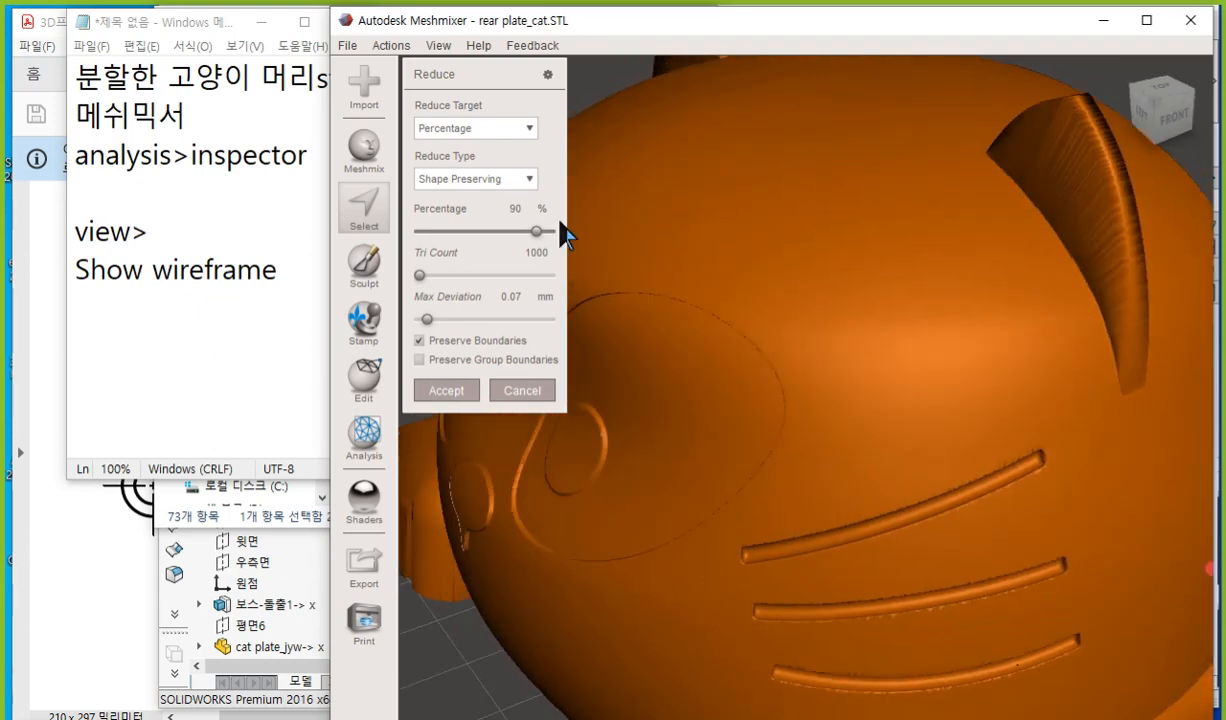
Step: Set the mesh reduction percentage to 95%
click(519, 210)
text(95)
key(Return)
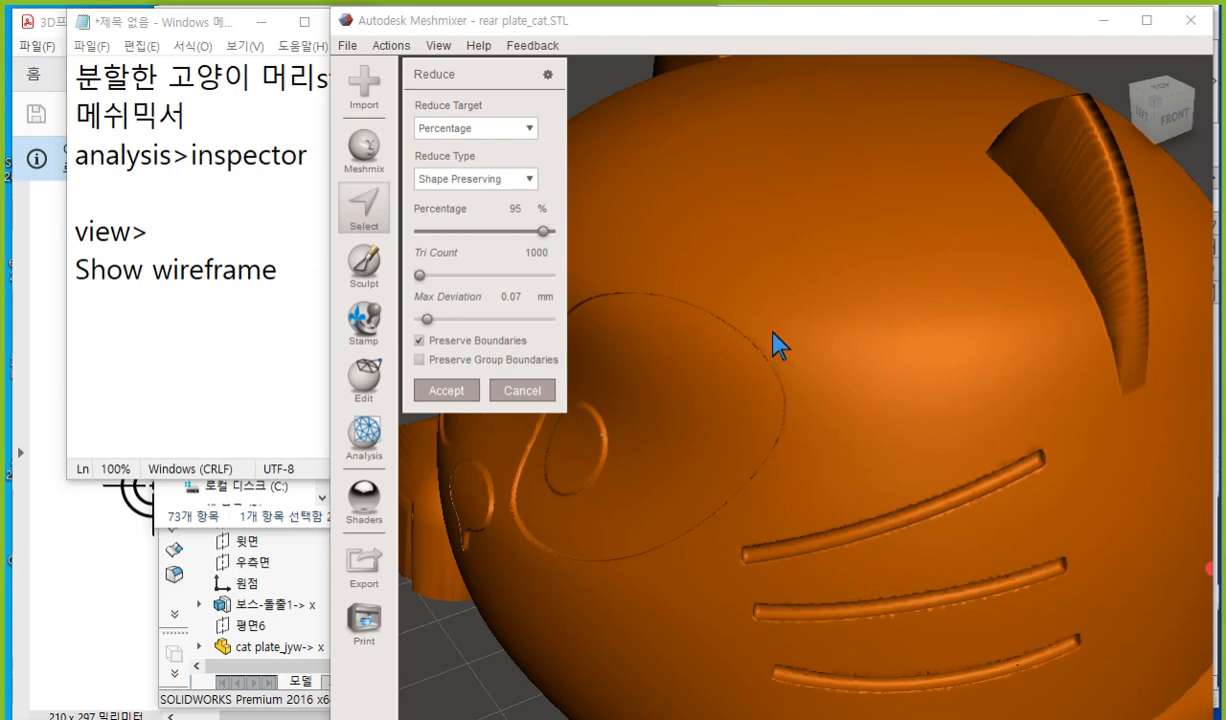
Step: Mark the 95 percent value and both boundary-preserving options with the screen pen at a magnified view, and clear the marks
key(F12)
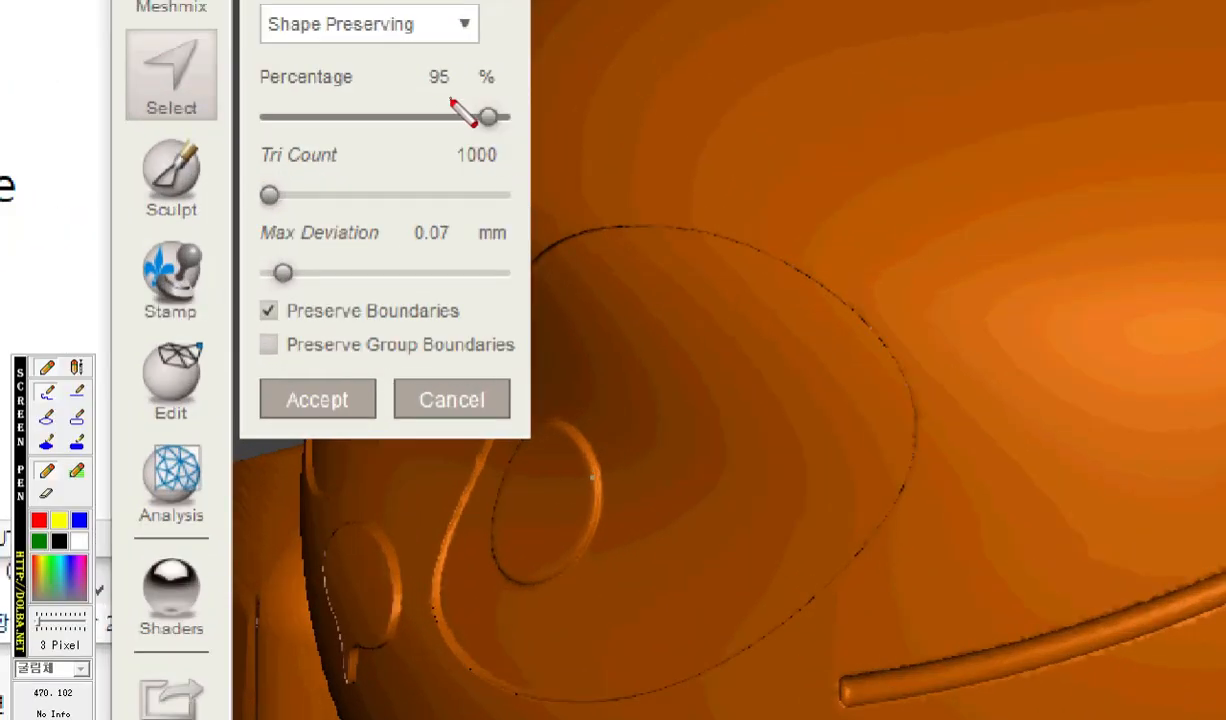
drag(515, 197, 524, 221)
drag(457, 80, 455, 104)
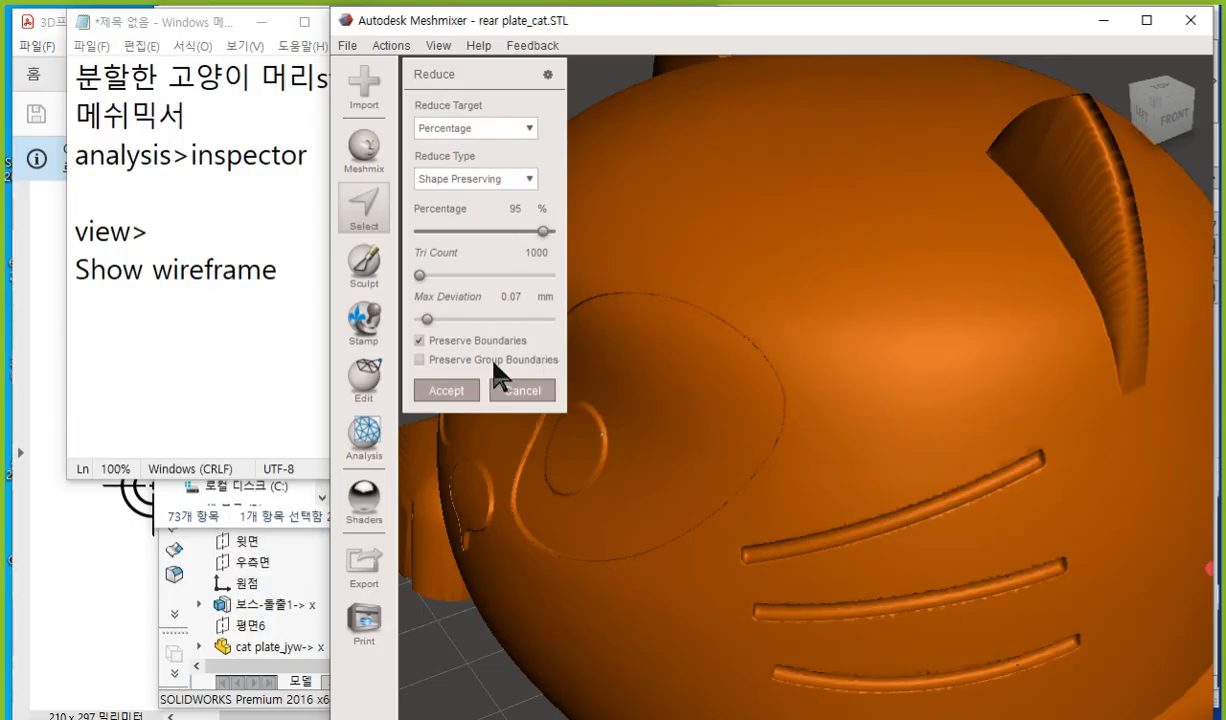
key(F12)
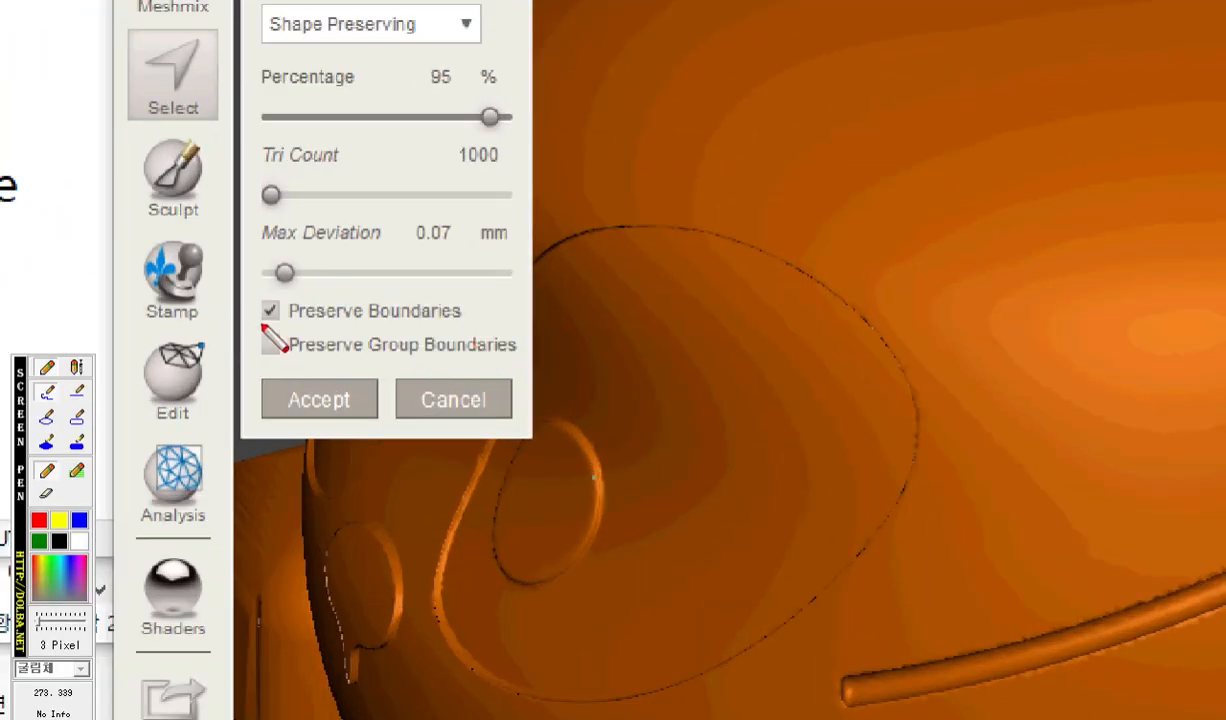
mouse_move(414, 347)
mouse_down()
mouse_move(503, 347)
mouse_move(492, 325)
mouse_up()
drag(255, 364, 523, 366)
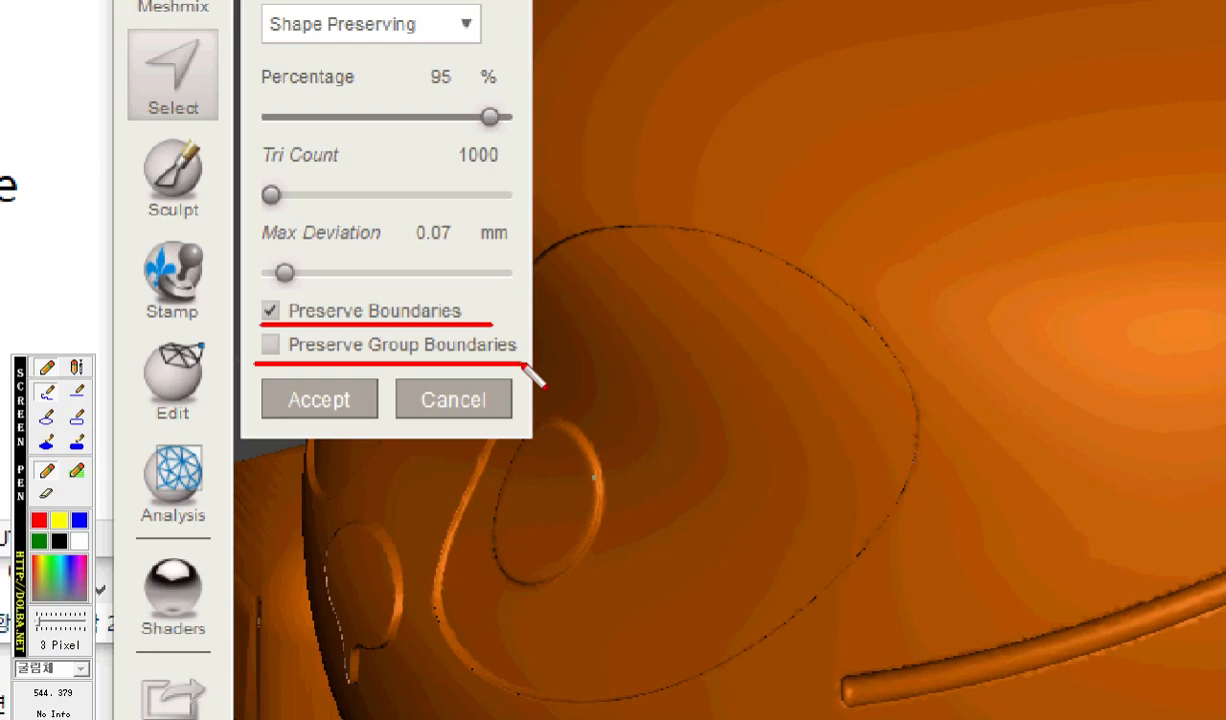
key(Escape)
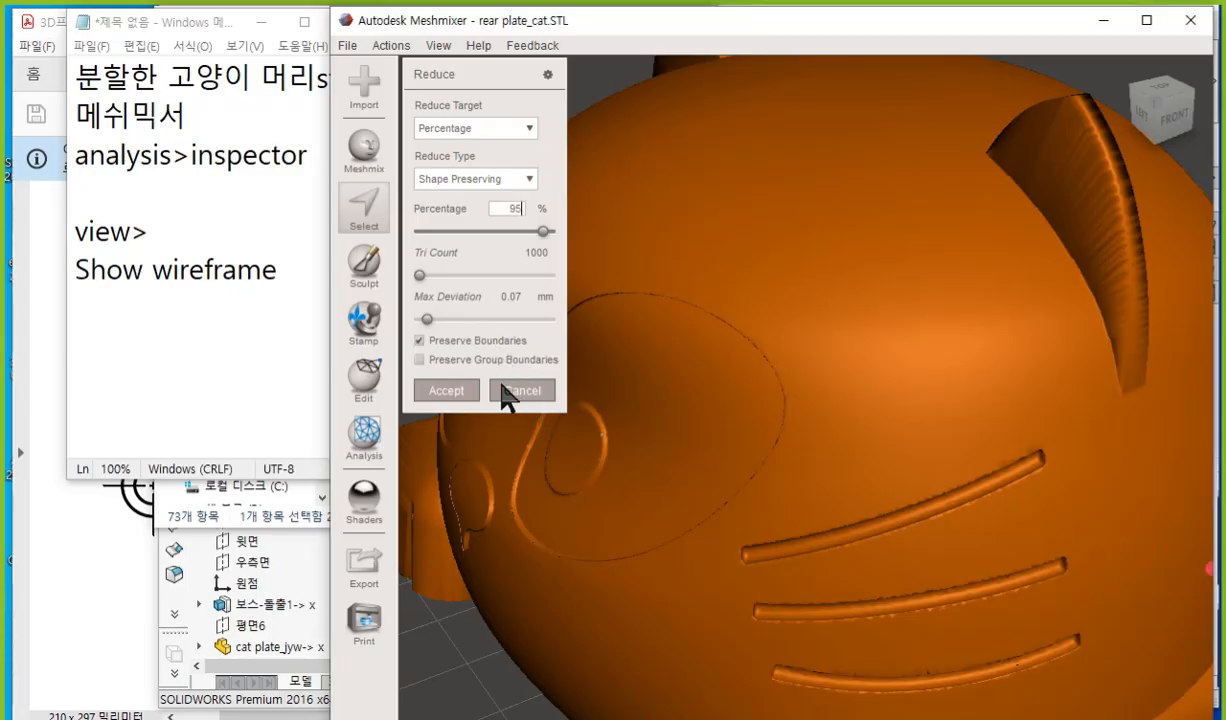
Step: Accept the mesh reduction with Preserve Boundaries turned off
click(462, 389)
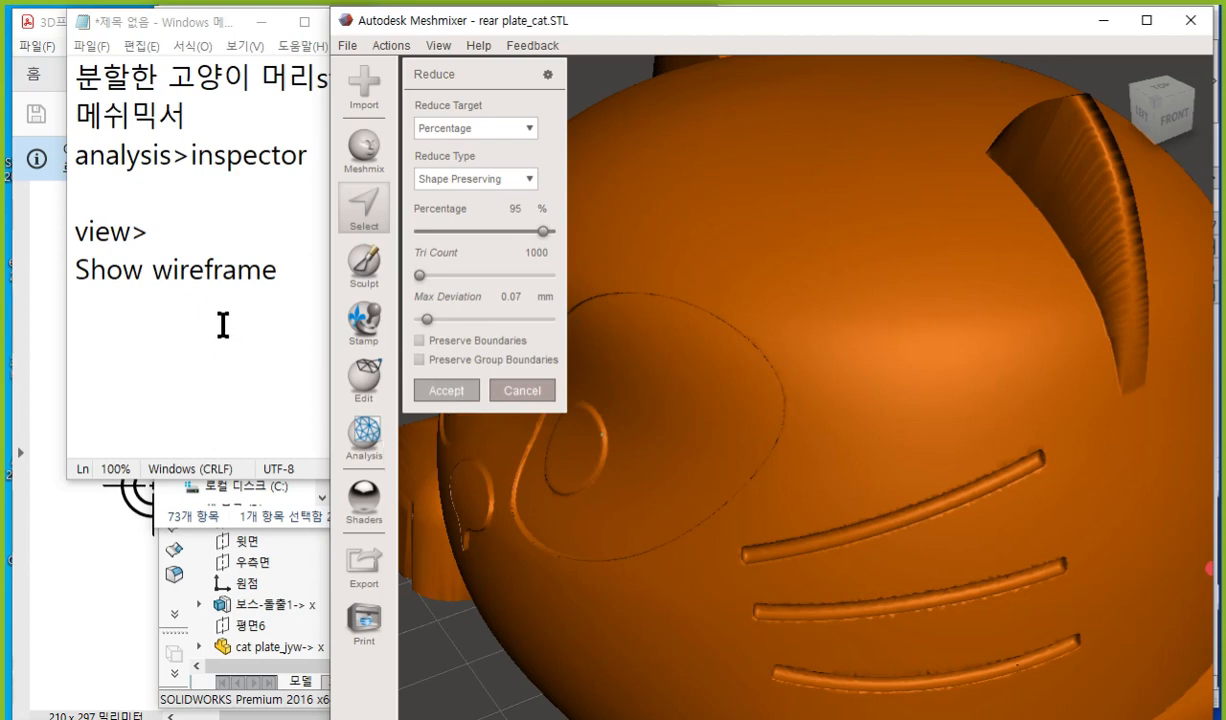
Step: Switch to the Notepad notes and add the line "95reduce> accept" below Show wireframe, leaving a blank line between them
click(274, 349)
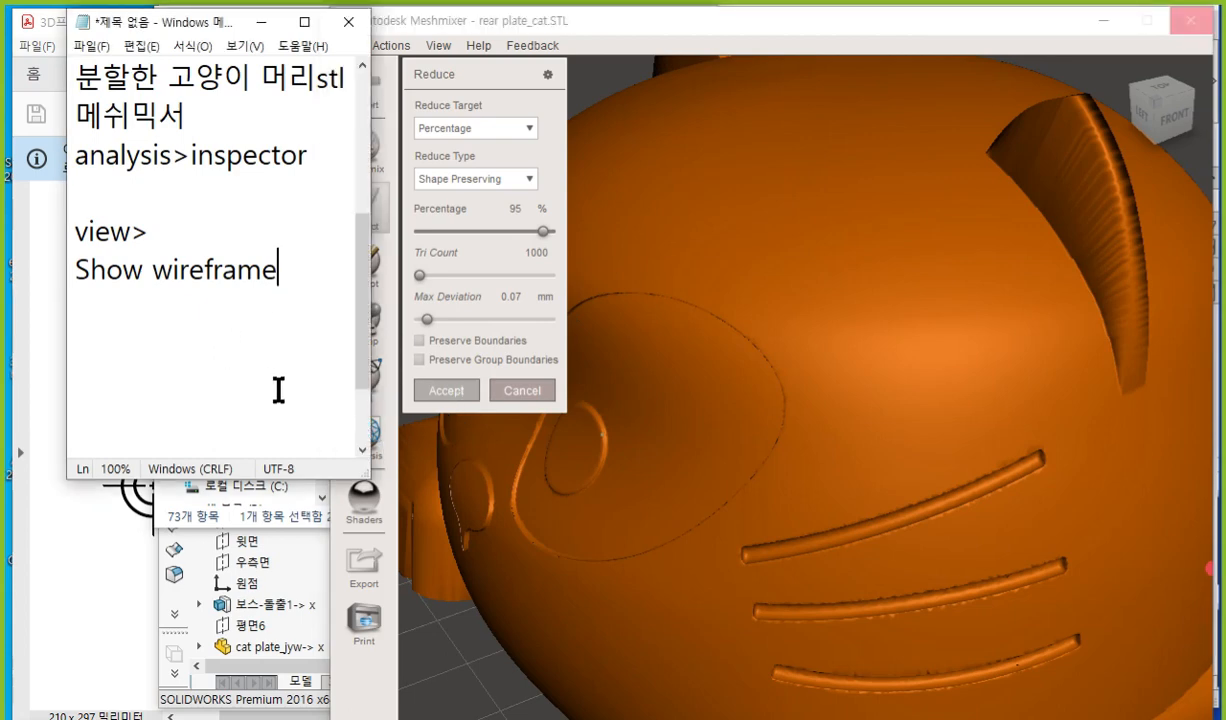
key(Return)
key(Return)
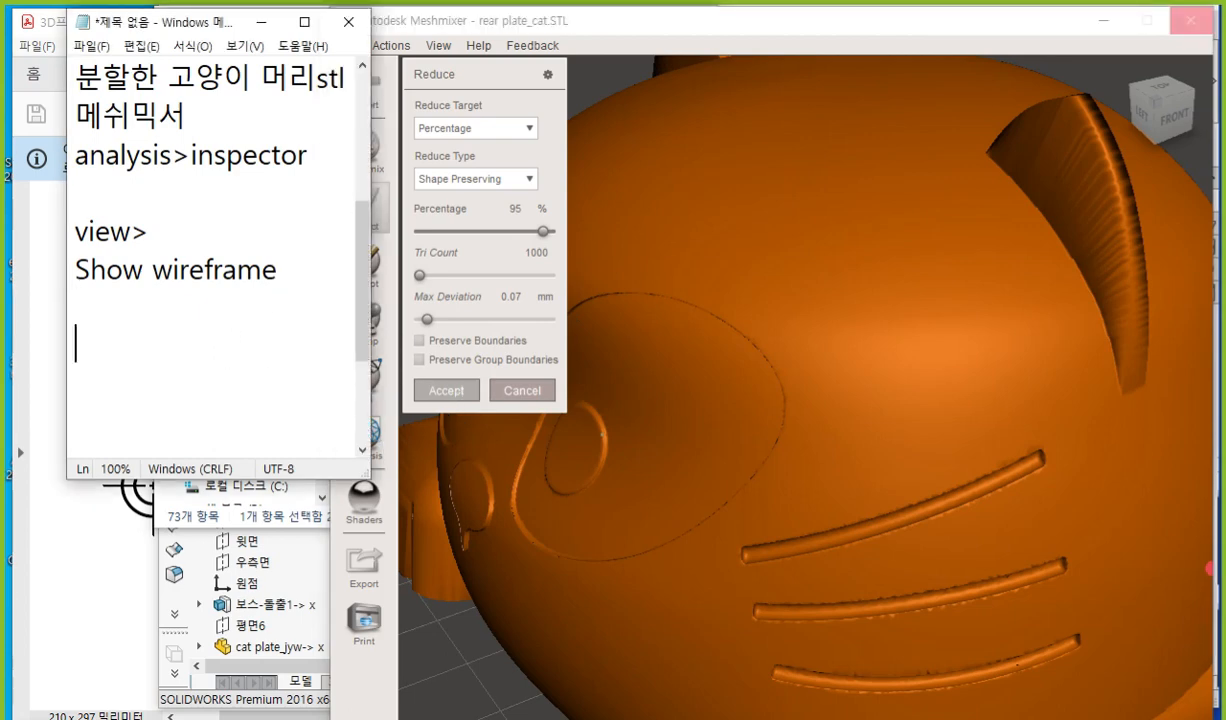
text(95re)
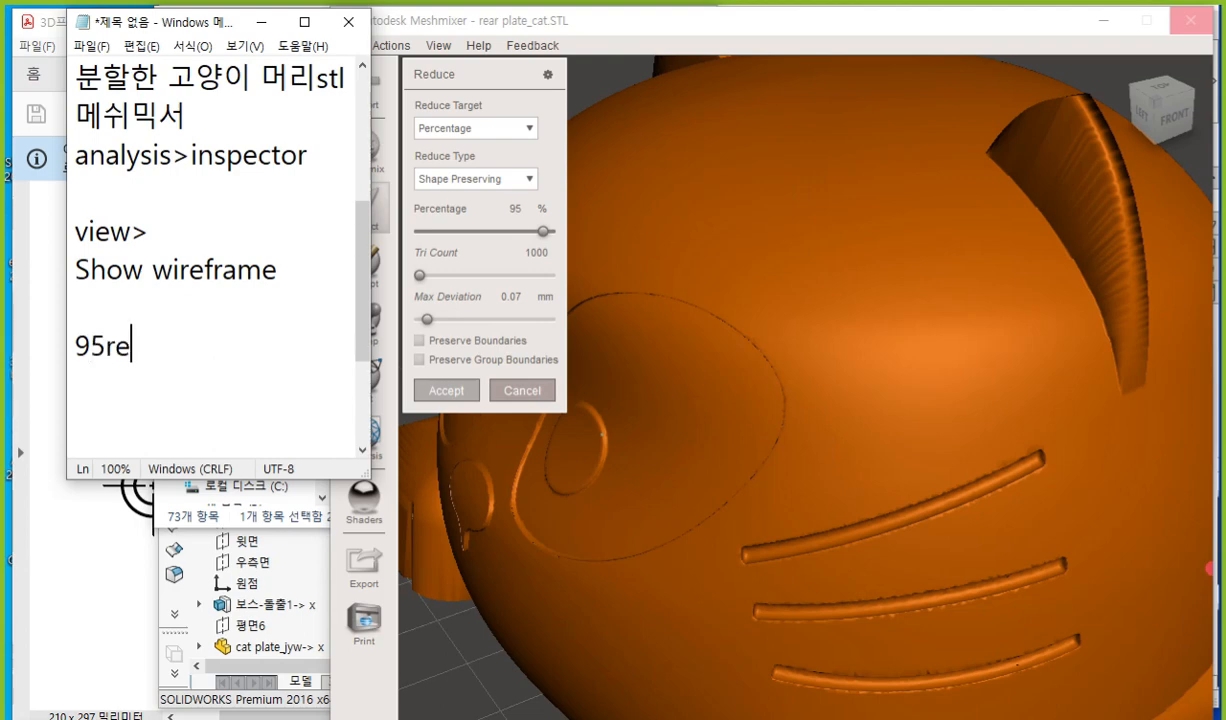
text(duce)
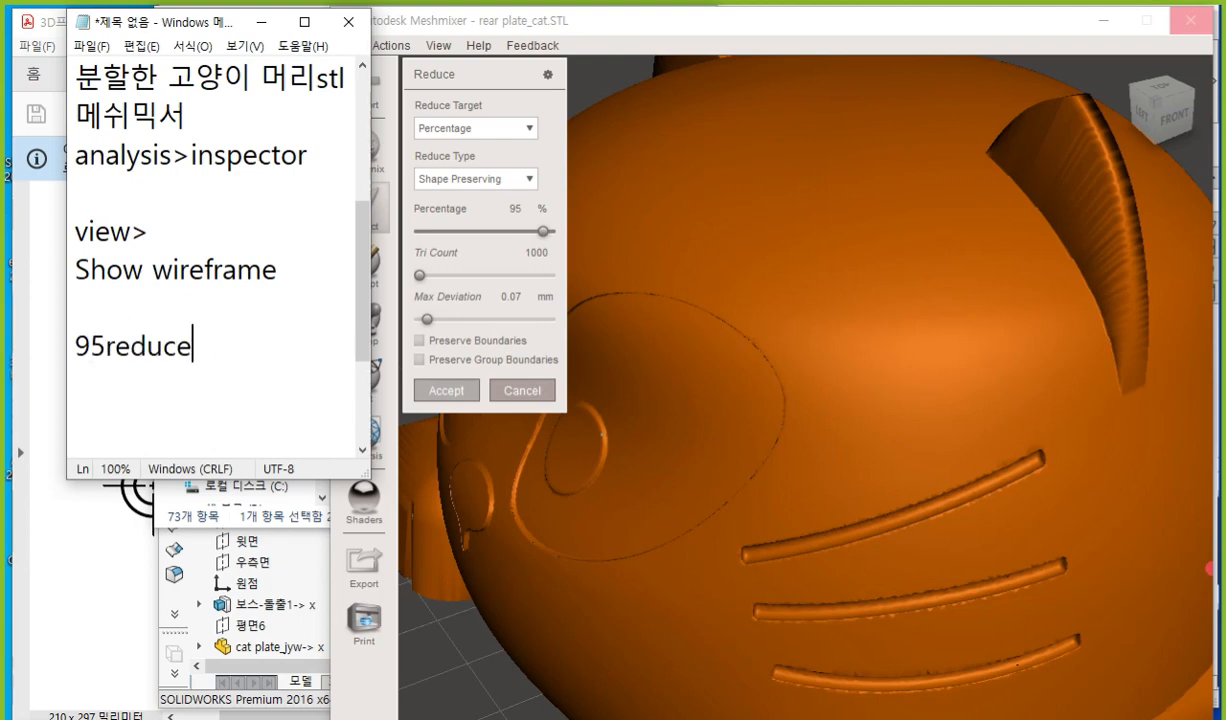
text( accept)
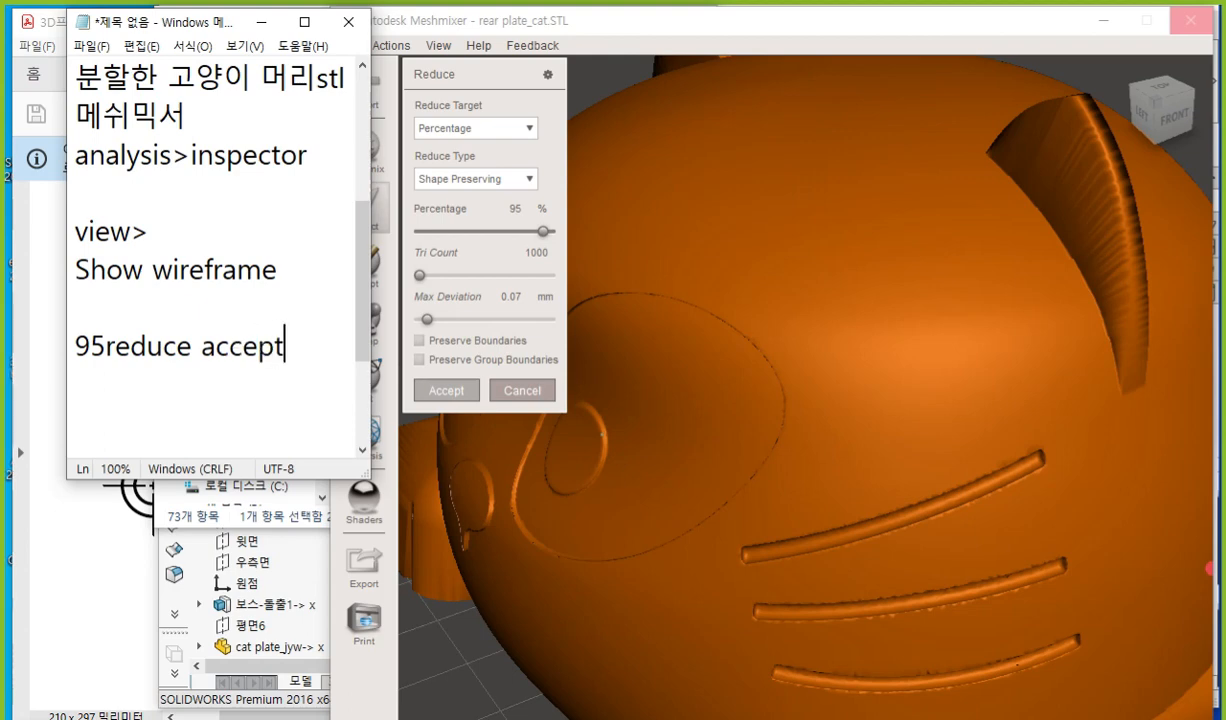
key(Left)
key(Left)
key(Left)
key(Left)
key(Left)
key(Left)
text(>)
key(End)
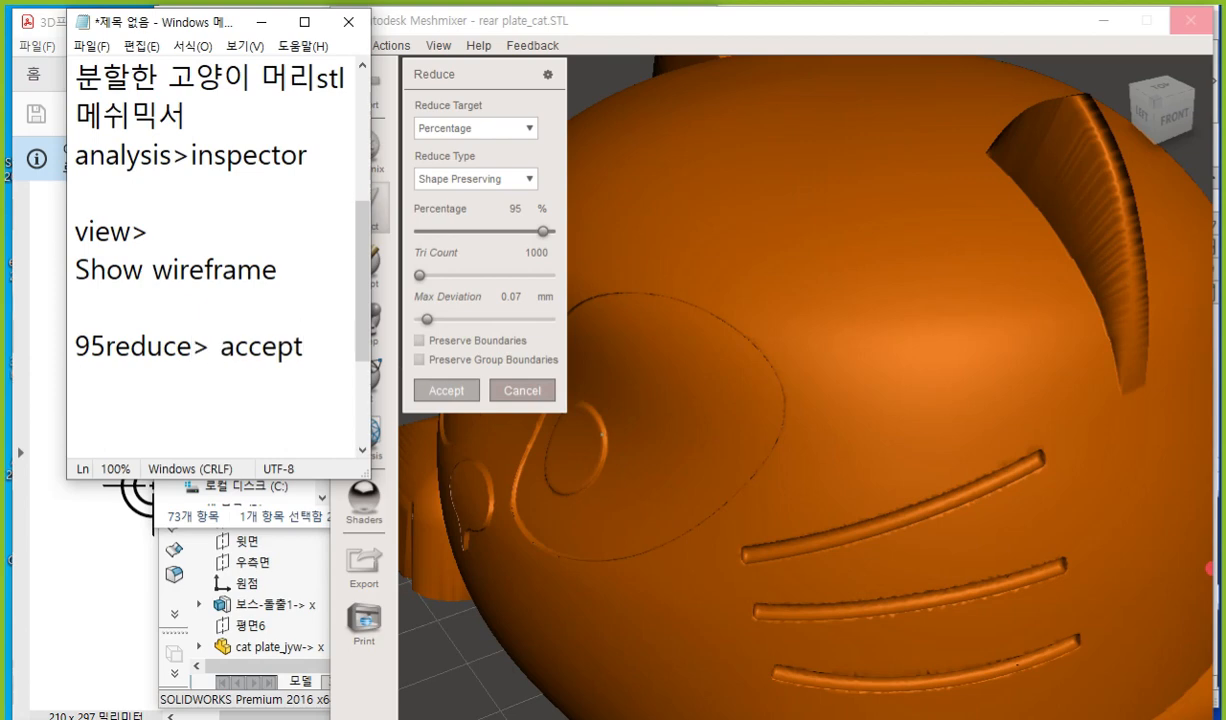
Step: Add a note line "mix" below the reduce note and put "rear plate_cat", copied from the earlier file name, in front of it
key(Return)
text(mix)
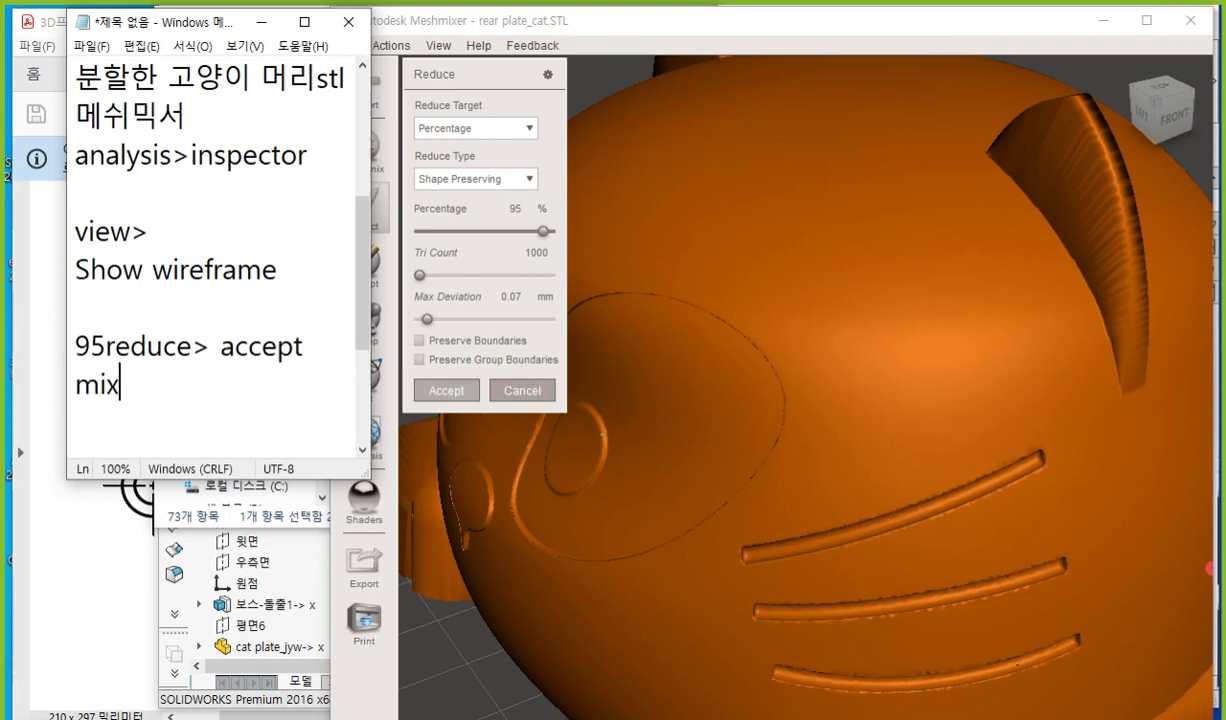
click(76, 384)
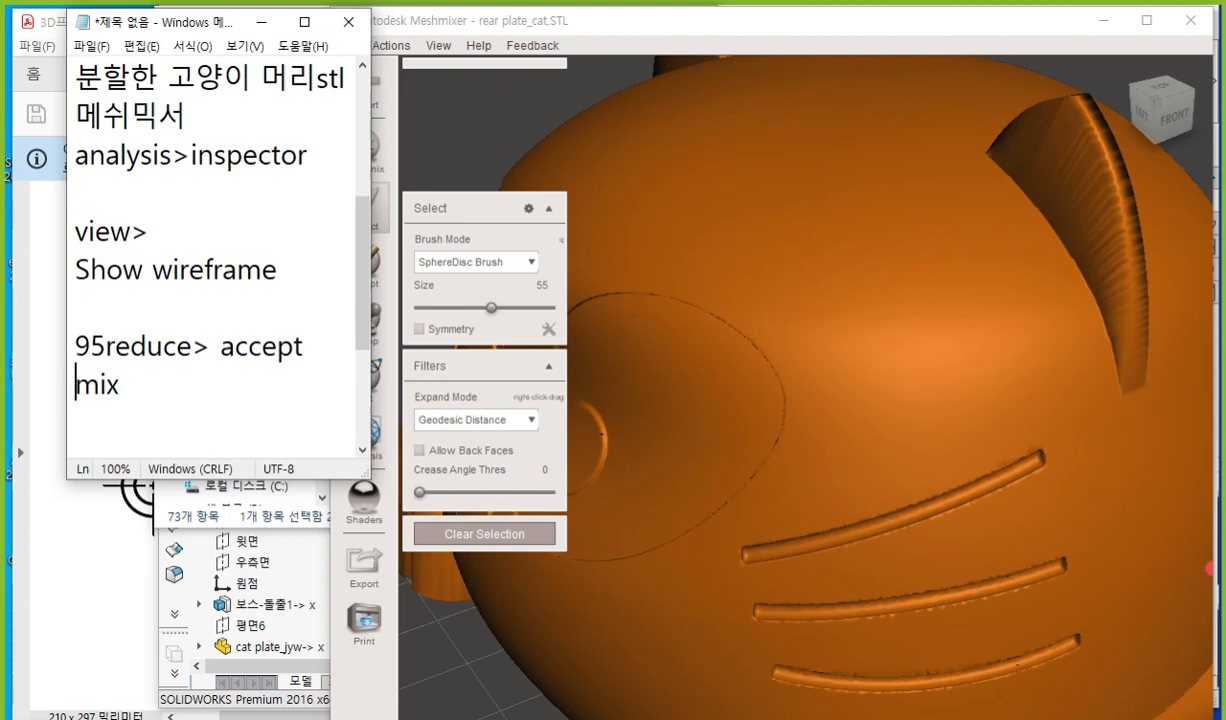
scroll(233, 262, up, 2)
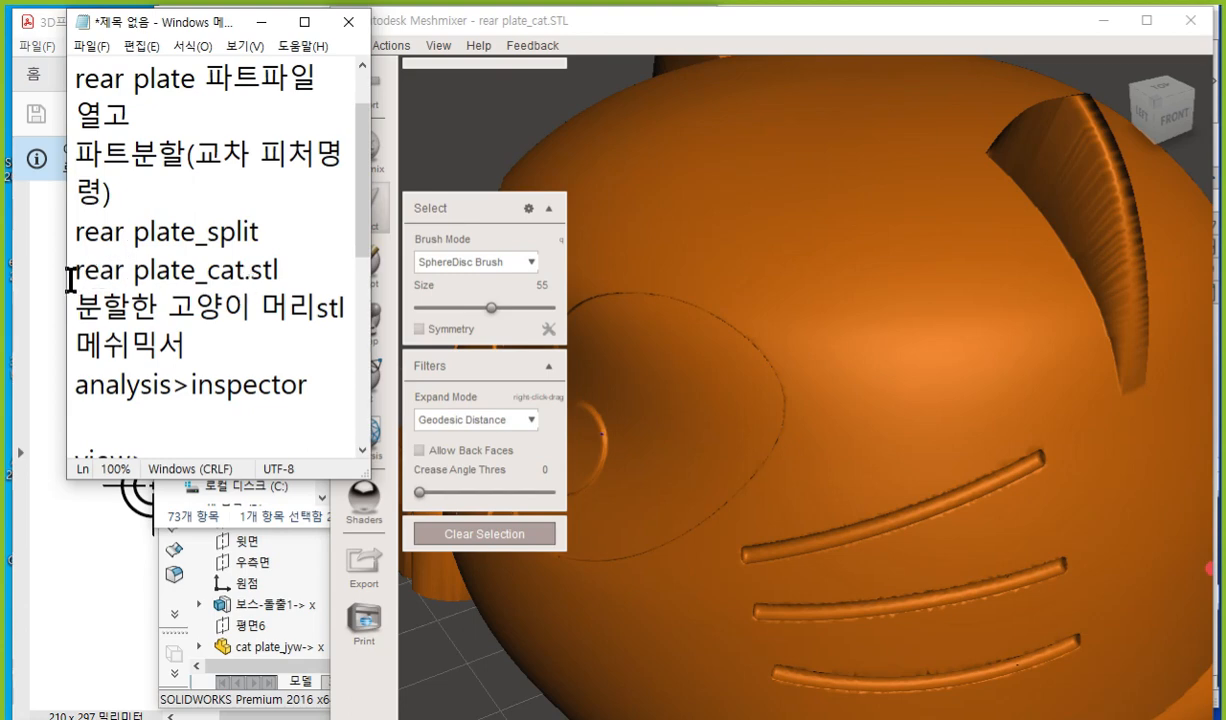
drag(75, 272, 244, 271)
key(ctrl+c)
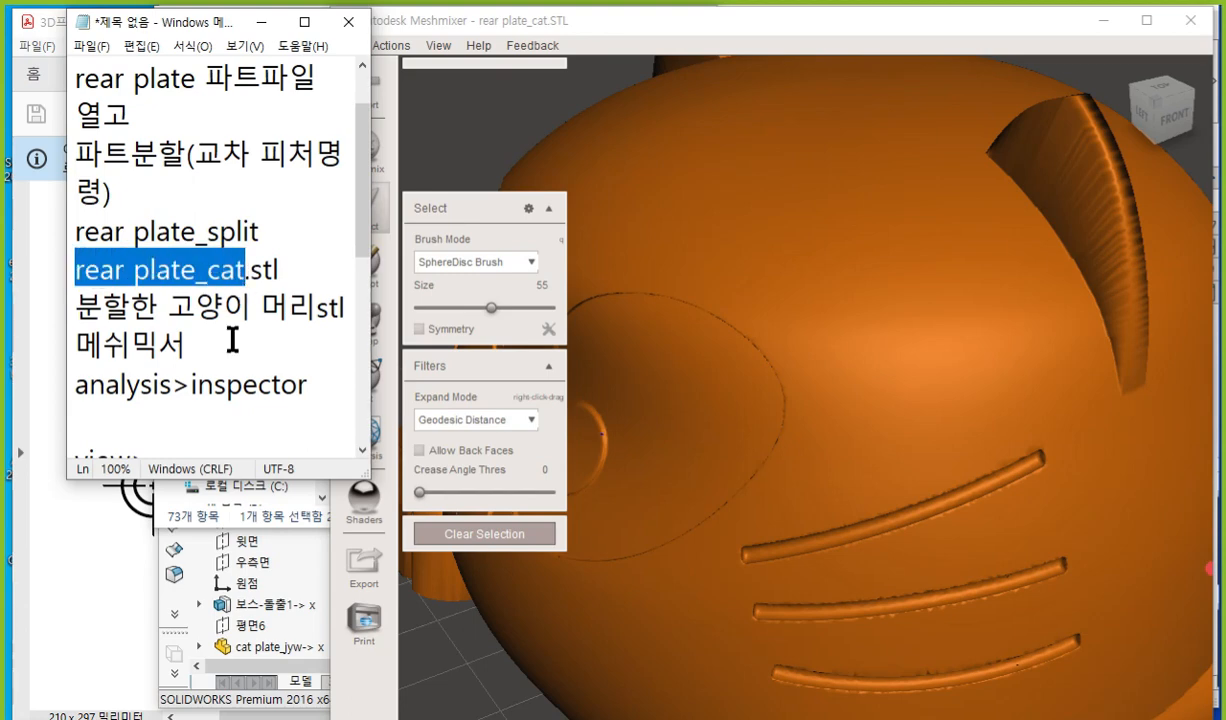
scroll(233, 342, down, 3)
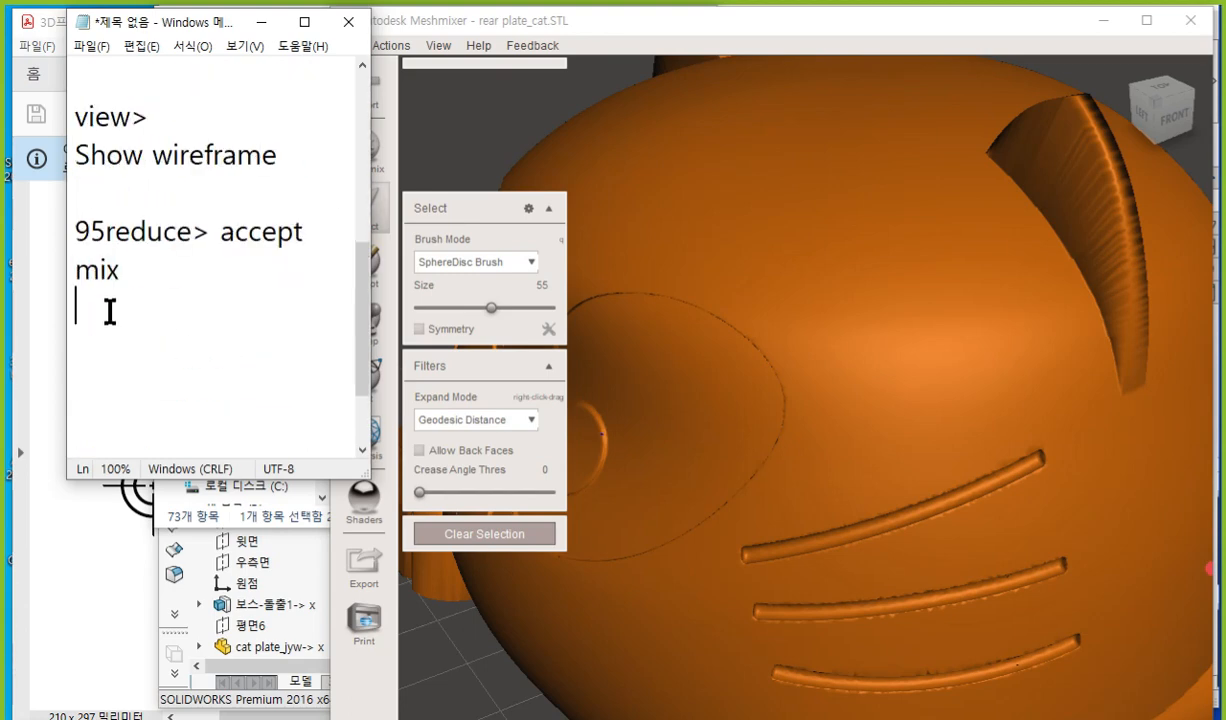
click(77, 270)
key(ctrl+v)
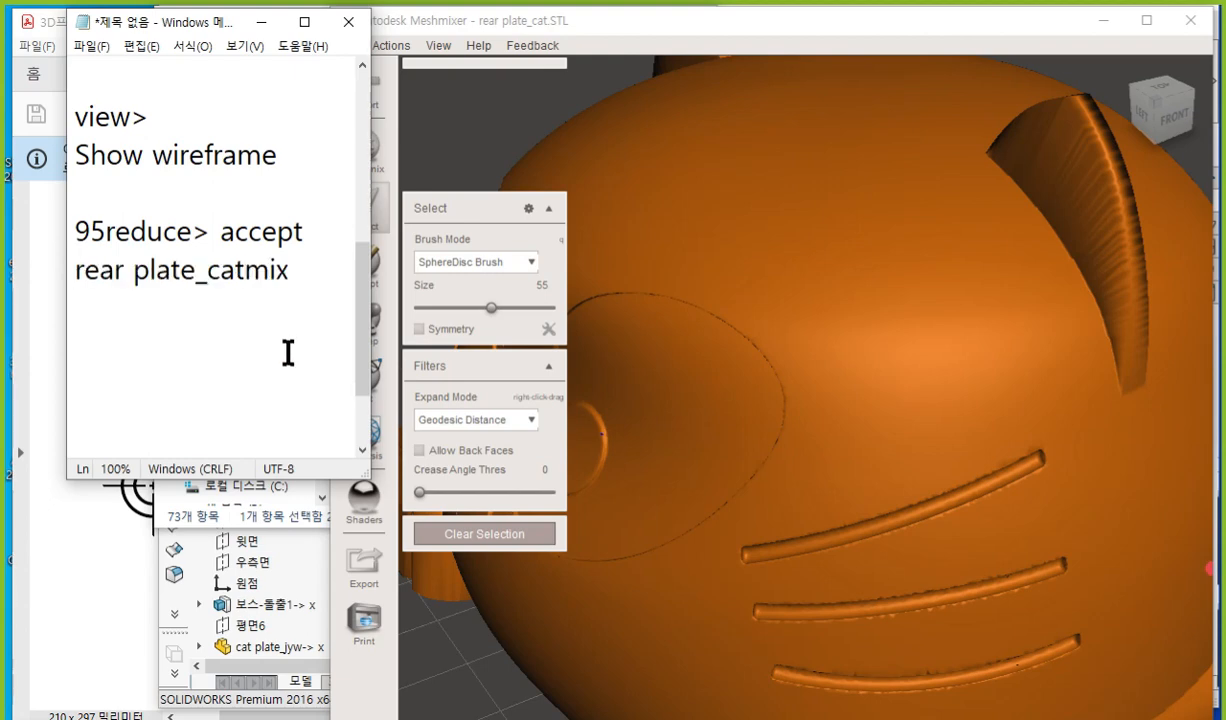
Step: Complete the new note line as "rear plate_cat reduce95.mix" and widen the notes window so the name fits on one line
text(95)
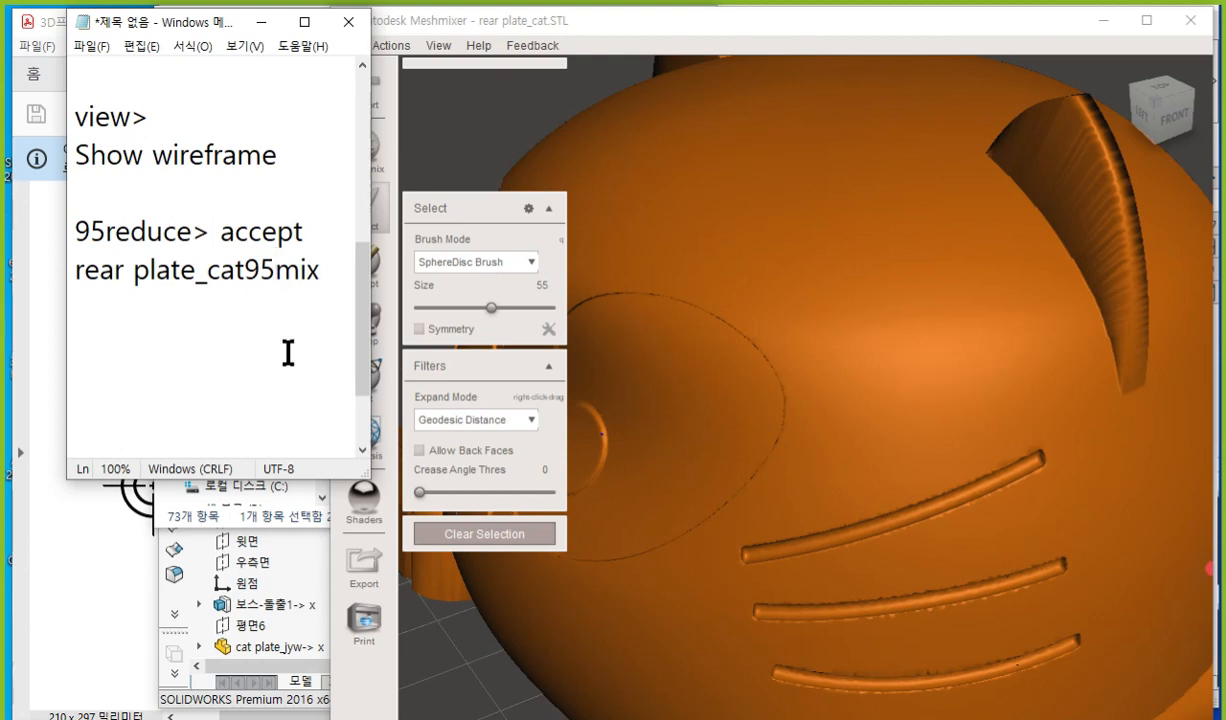
key(Left)
key(Left)
key(Return)
text(redu)
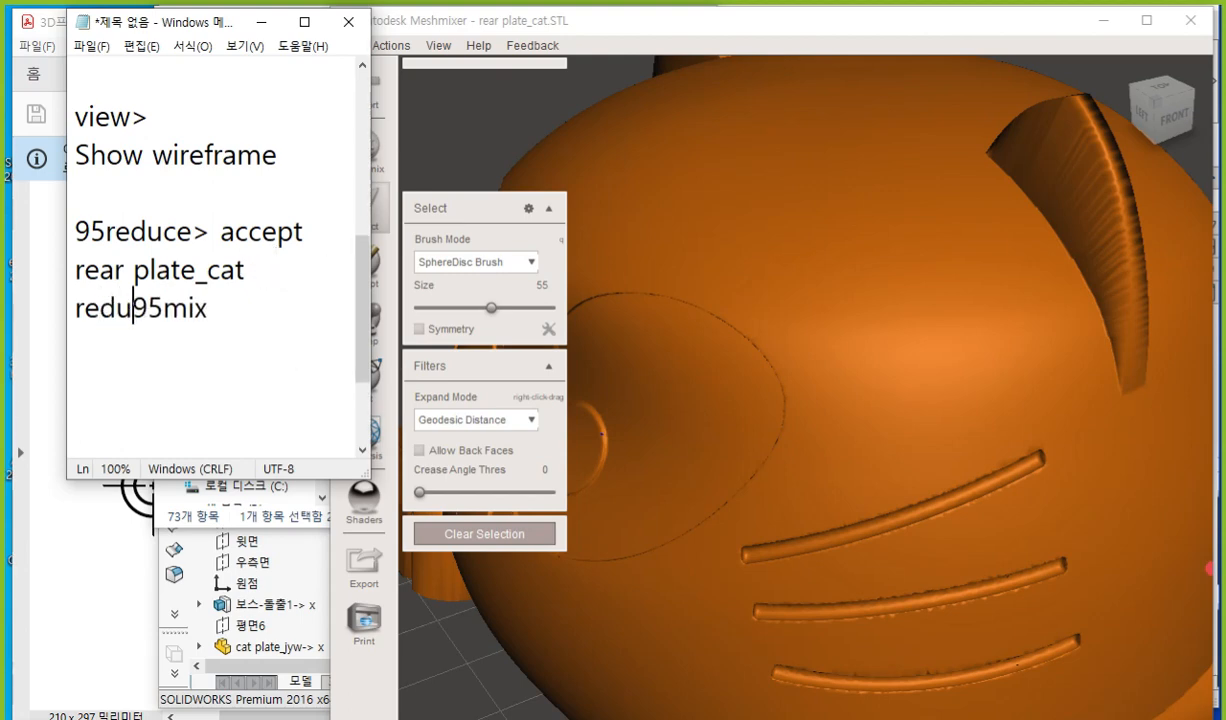
text(ce)
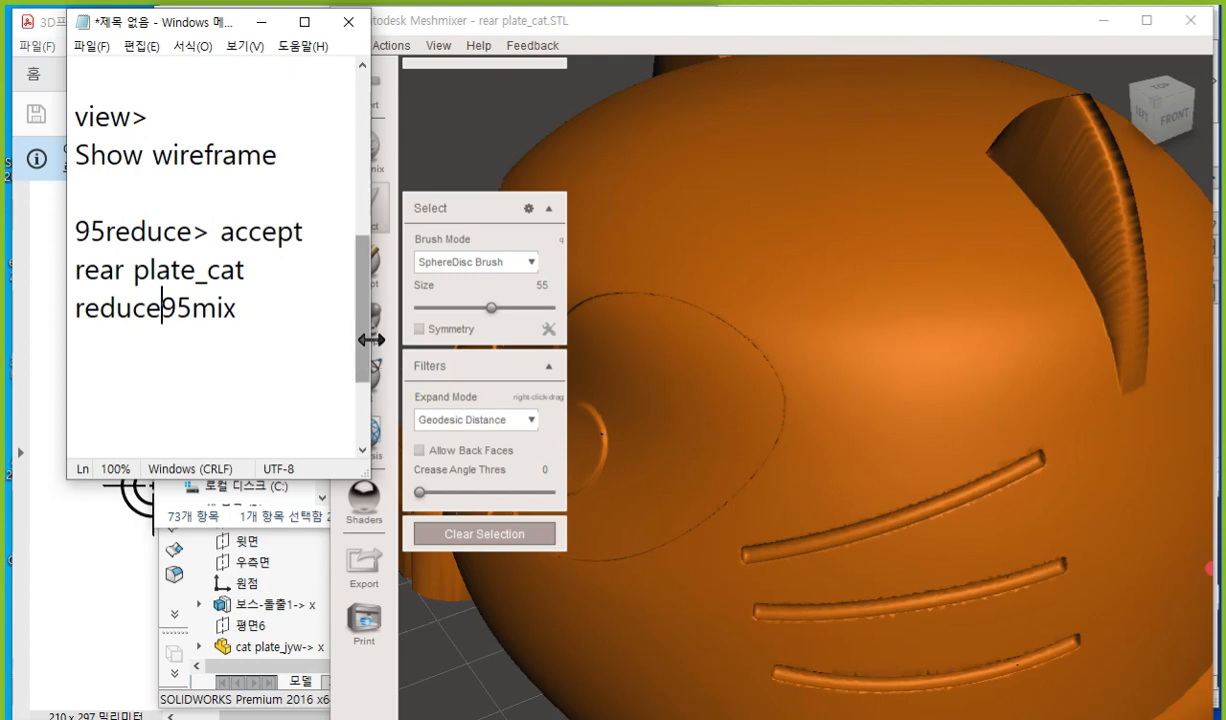
drag(371, 340, 451, 339)
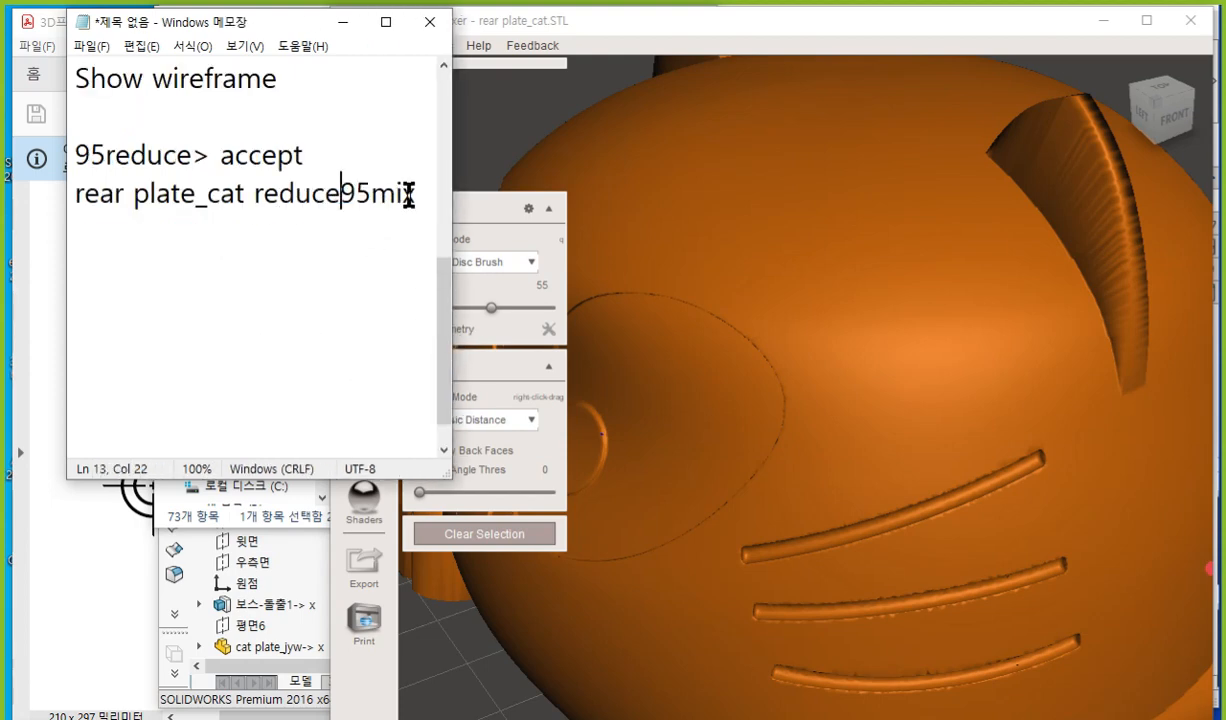
click(362, 192)
text(.mix)
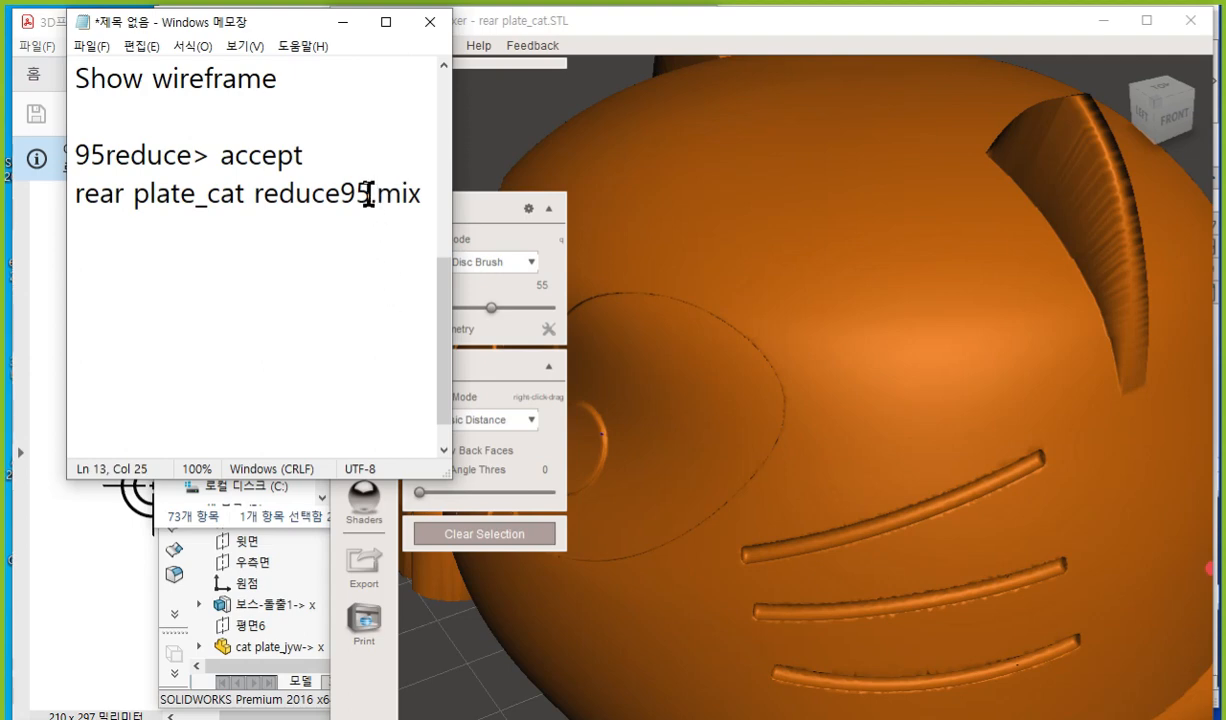
Step: Copy the name "rear plate_cat reduce95" from the notes, switch to Meshmixer and move its window beside the notes
drag(368, 195, 74, 195)
key(ctrl+c)
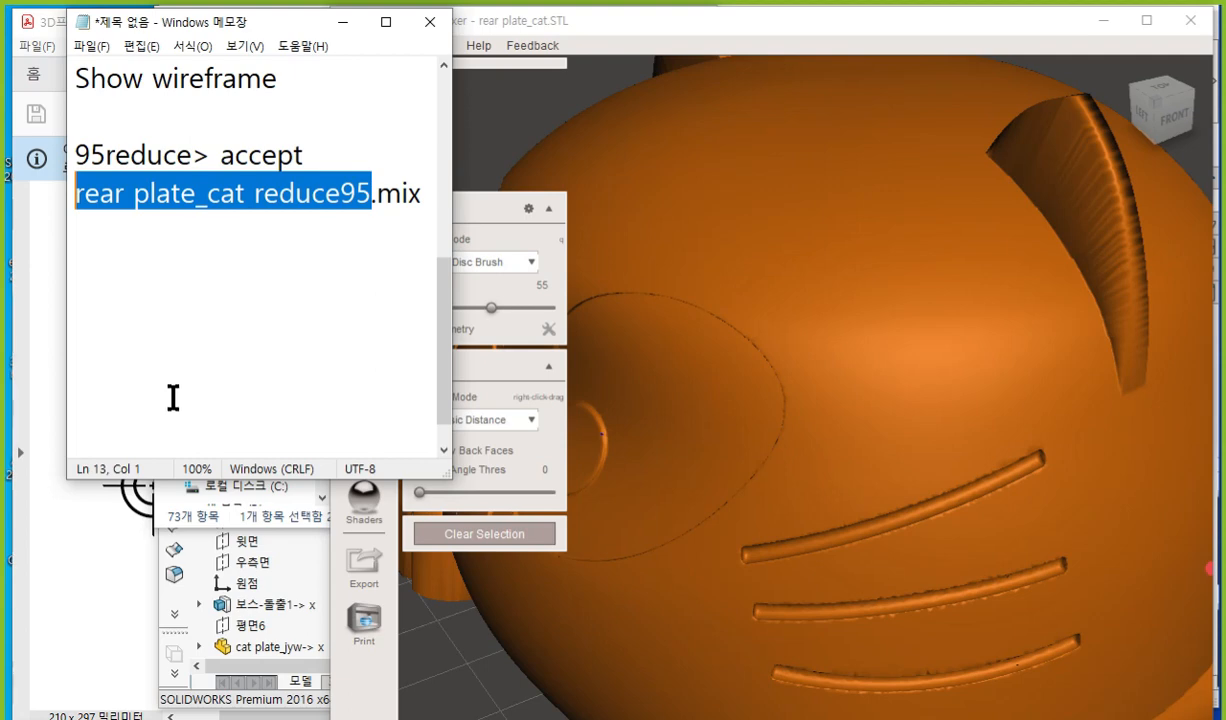
click(644, 12)
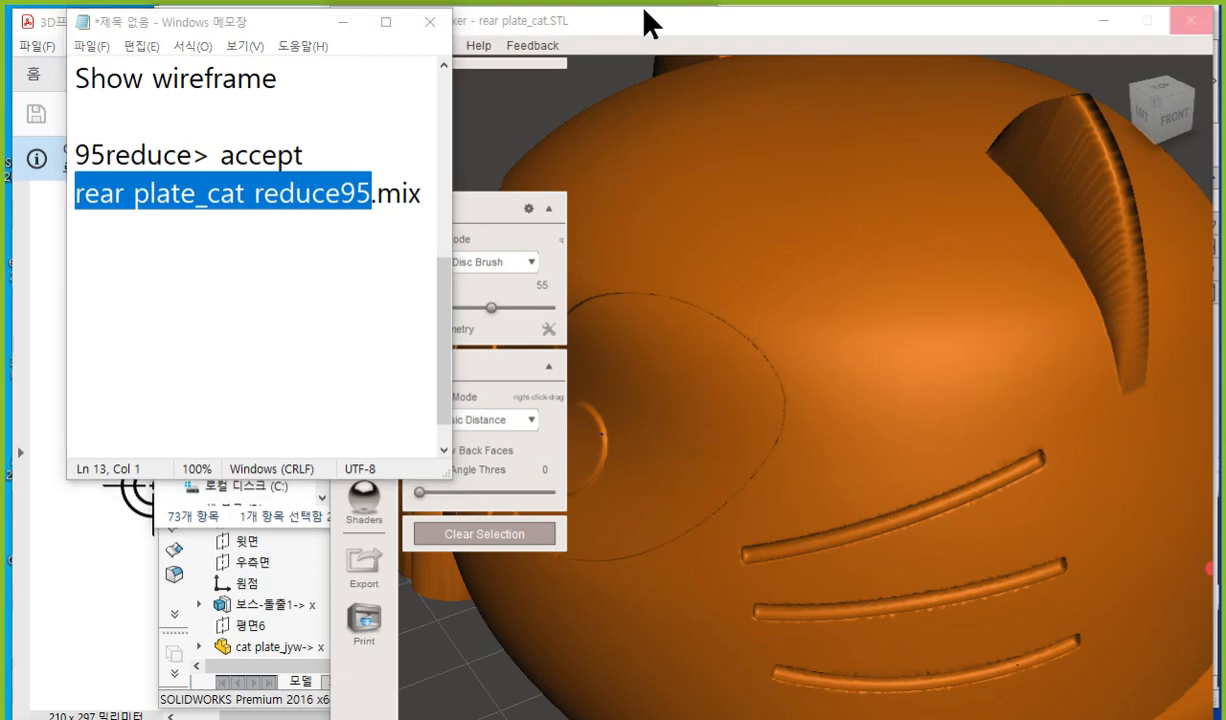
click(540, 30)
drag(540, 24, 651, 24)
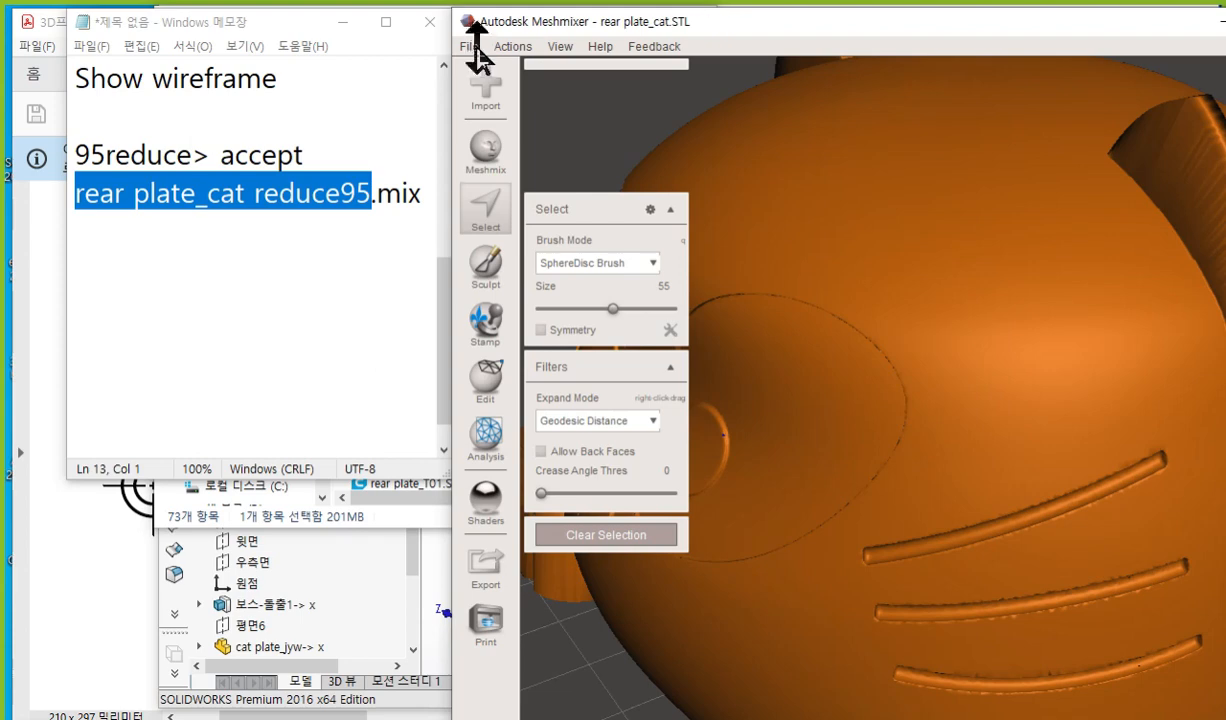
Step: Start saving the reduced model under a new name and browse to the 수동발전기 folder inside the personal folder on the Desktop
click(476, 45)
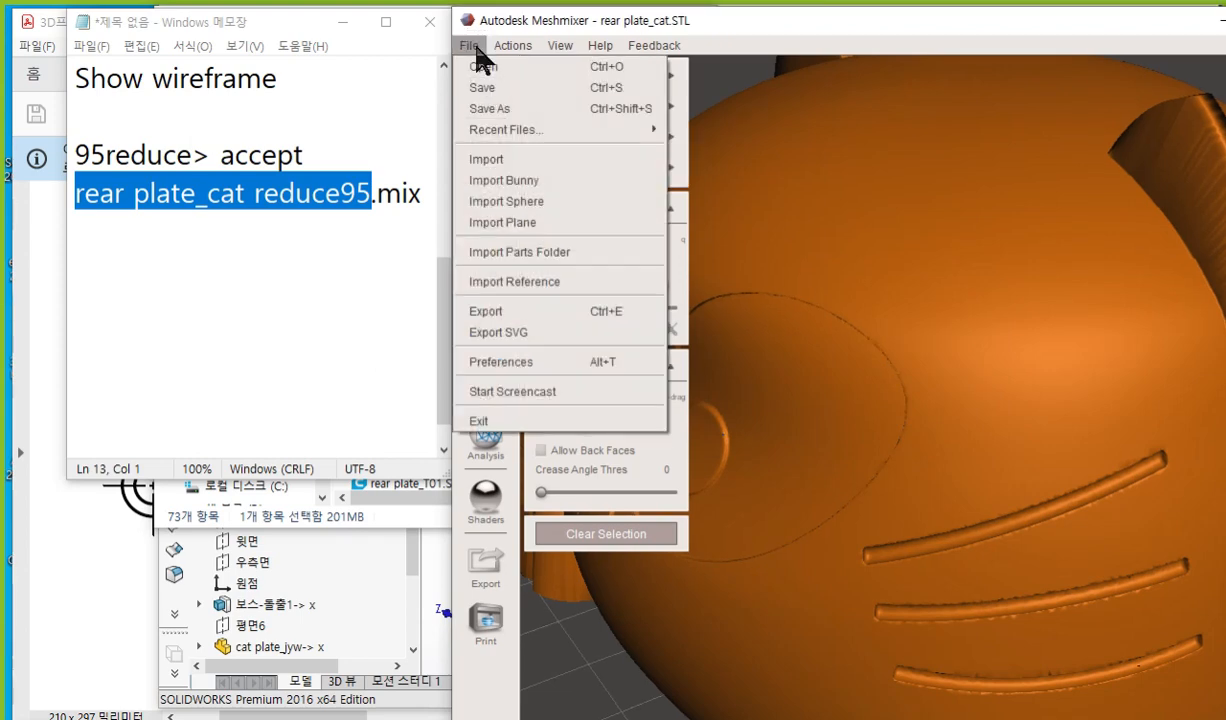
click(524, 110)
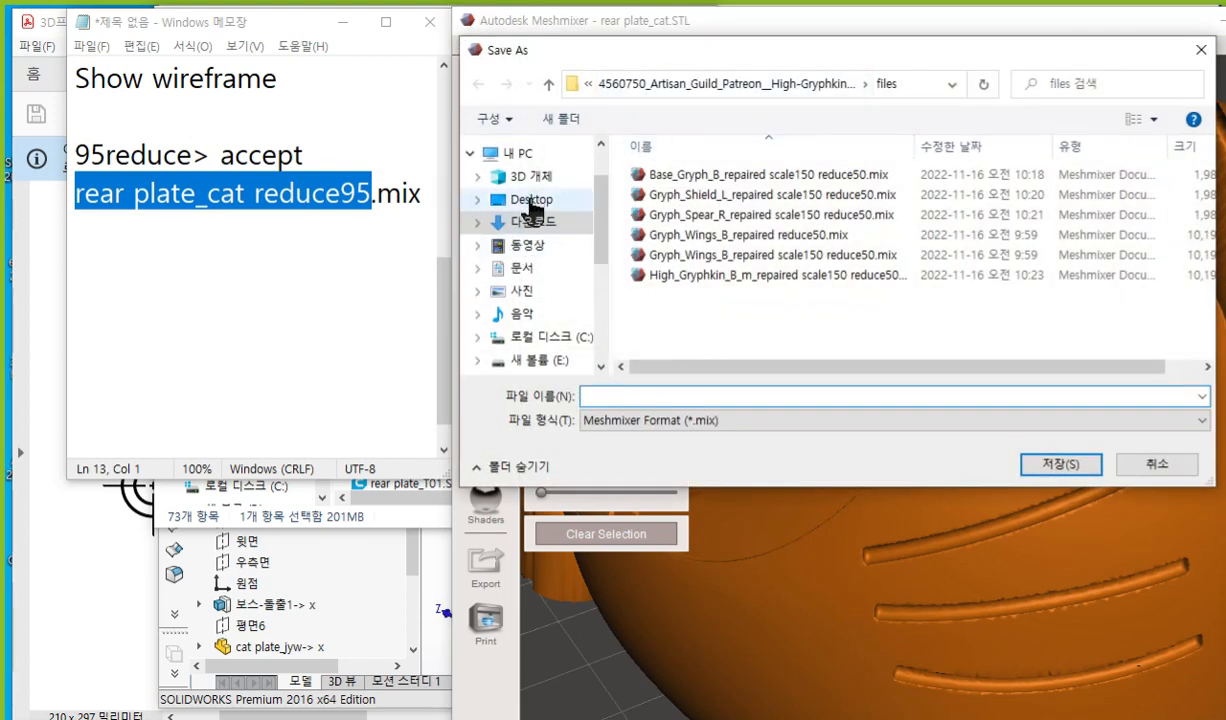
click(531, 200)
scroll(688, 272, down, 3)
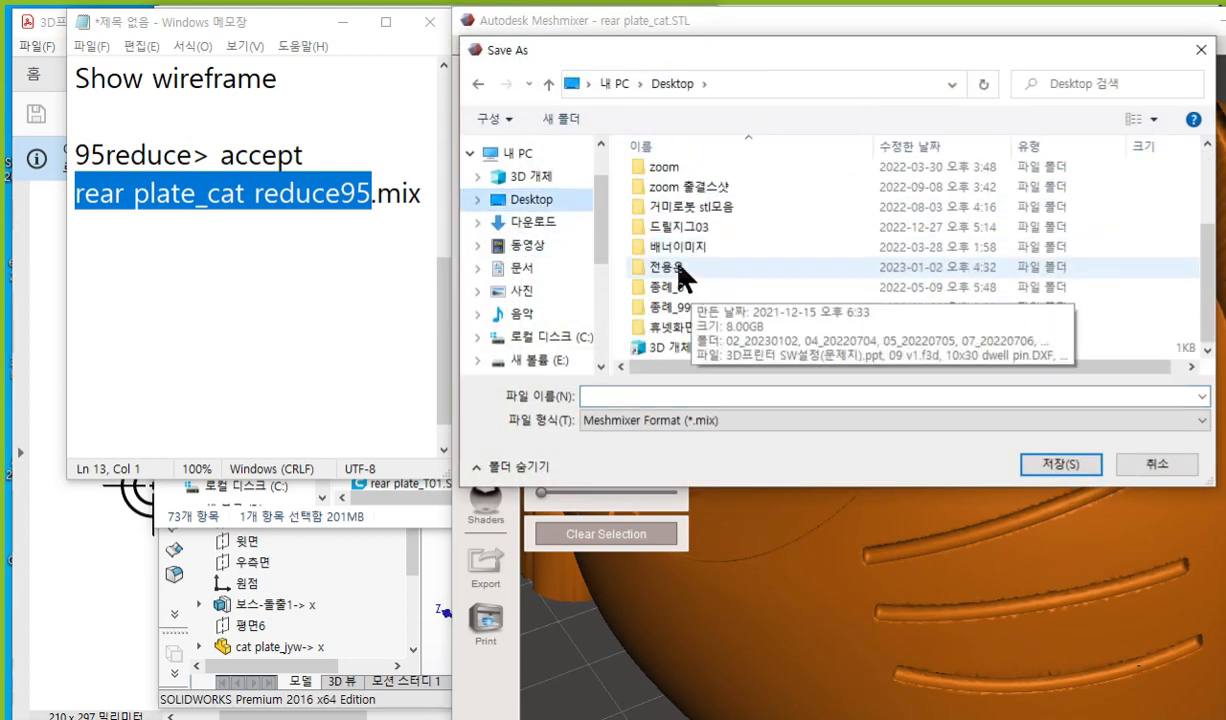
double_click(677, 275)
scroll(745, 260, down, 8)
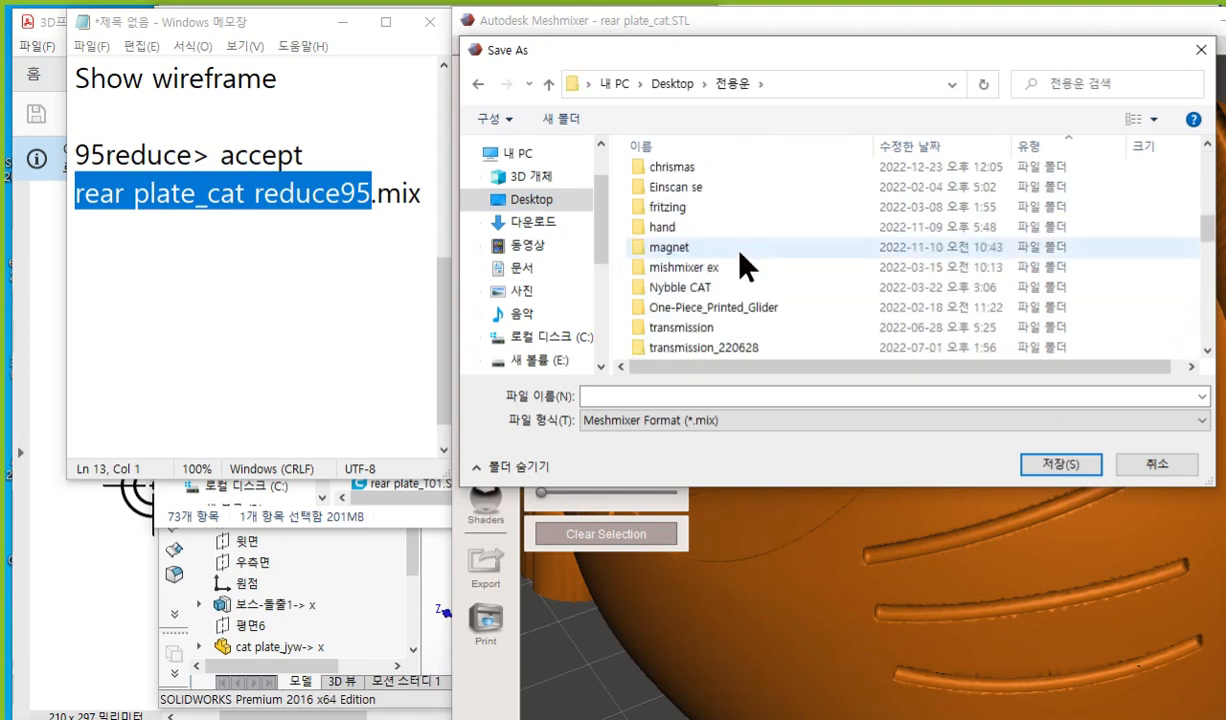
scroll(740, 253, down, 10)
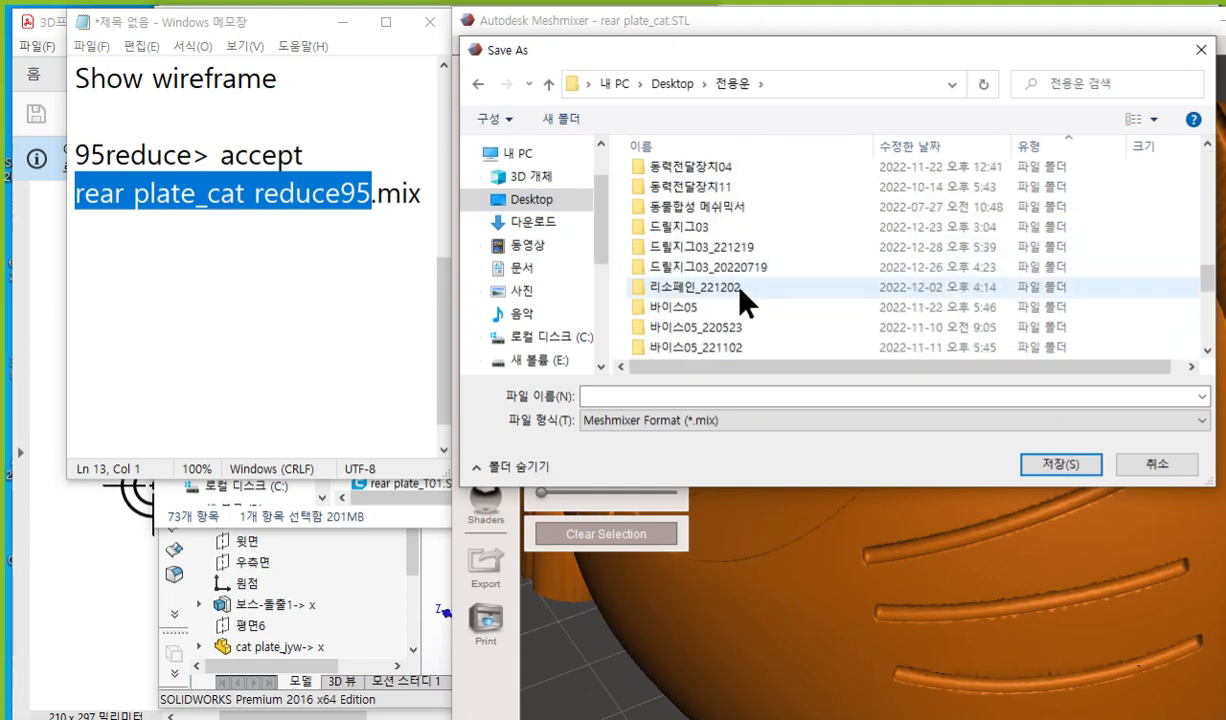
scroll(720, 285, down, 3)
click(700, 190)
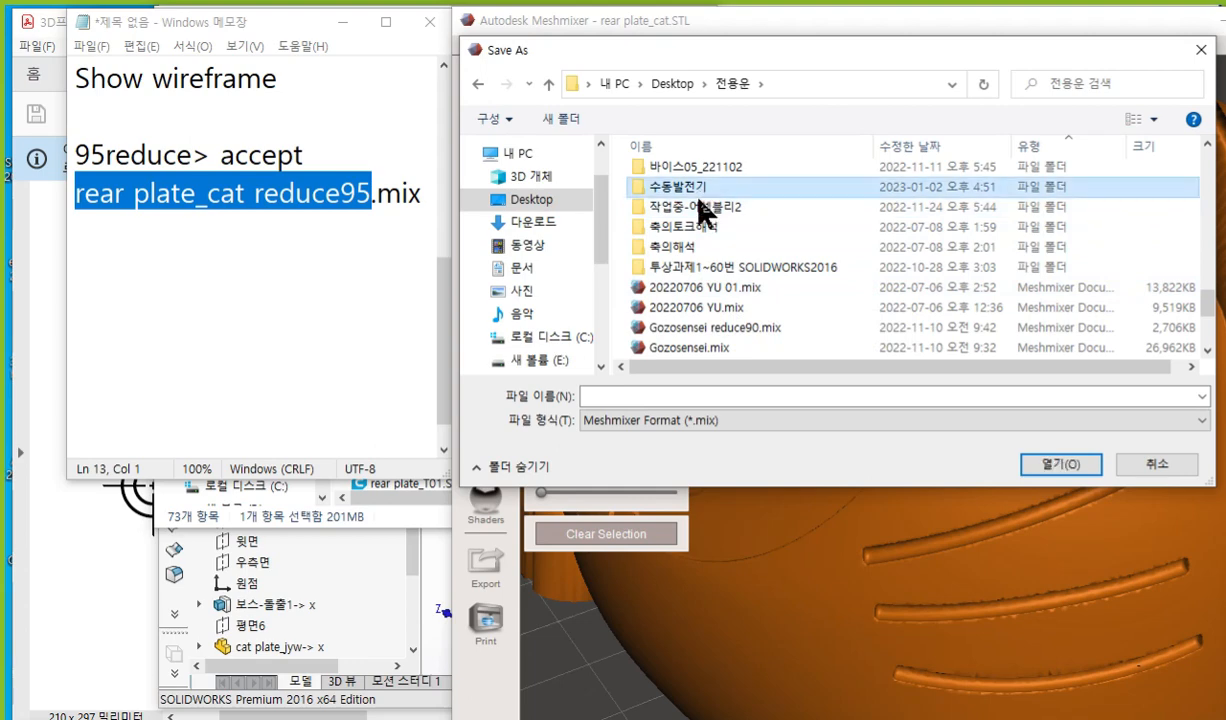
double_click(701, 208)
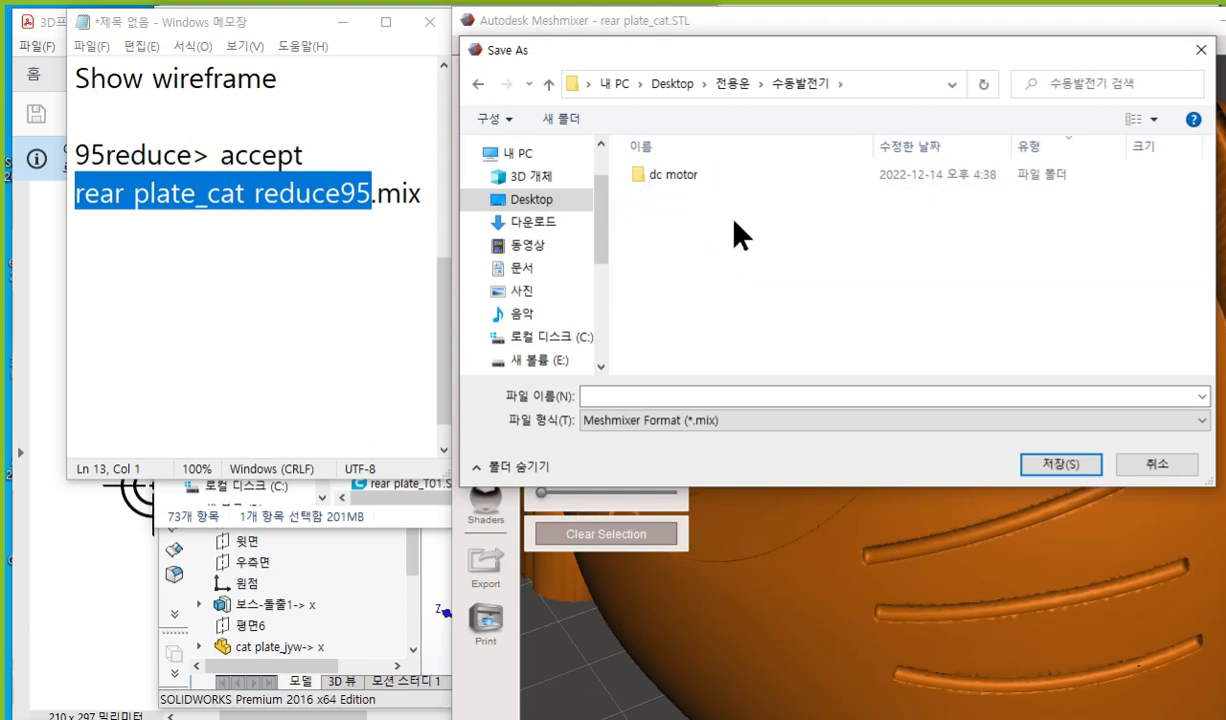
Step: Name the file with the copied text "rear plate_cat reduce95" and save it in Meshmixer Format (*.mix)
click(290, 28)
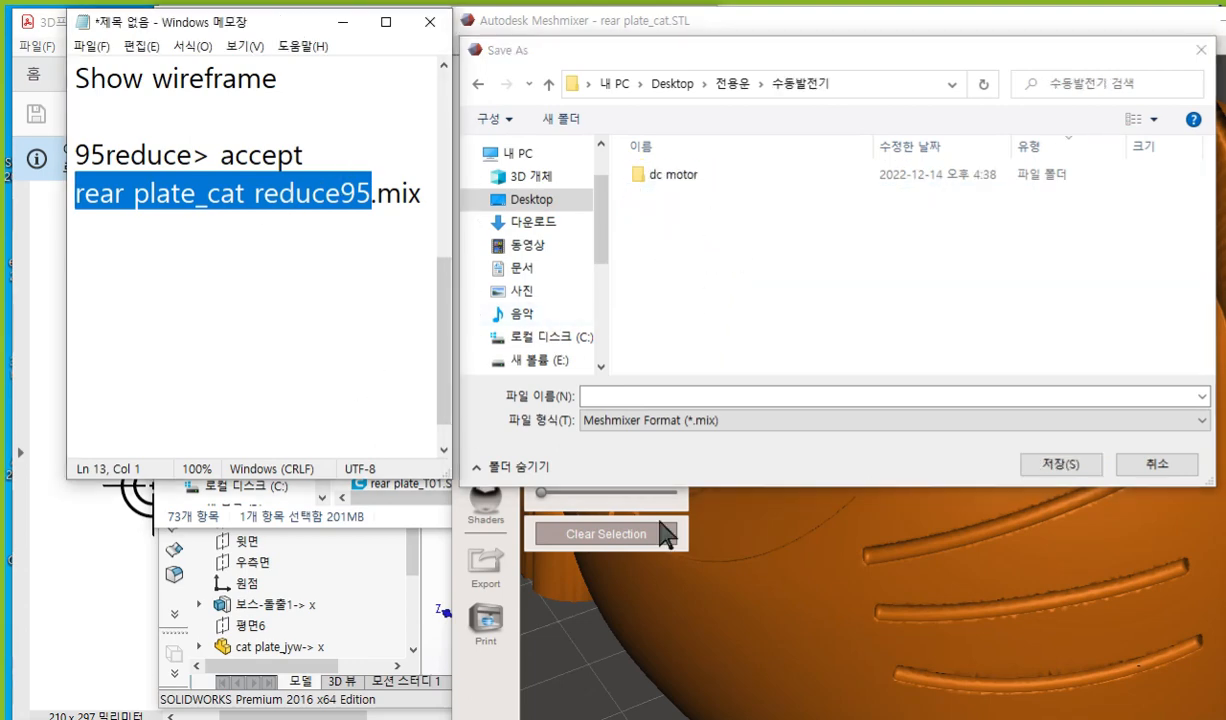
click(638, 395)
key(ctrl+v)
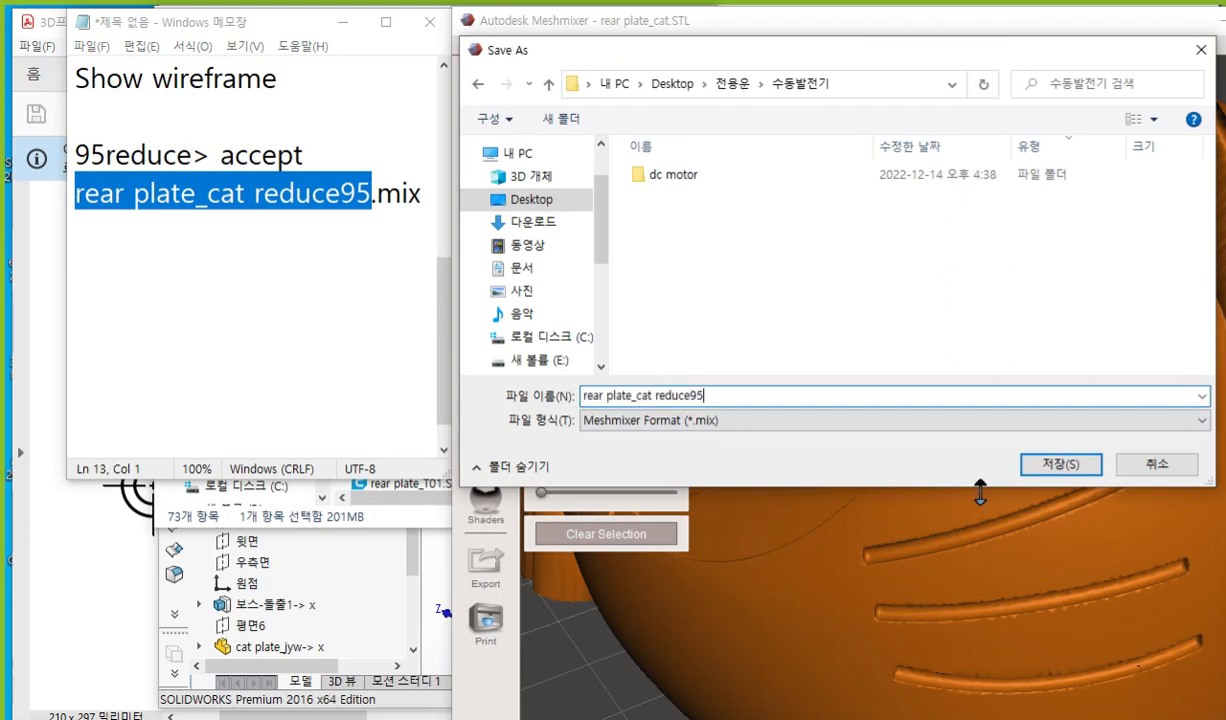
click(1062, 466)
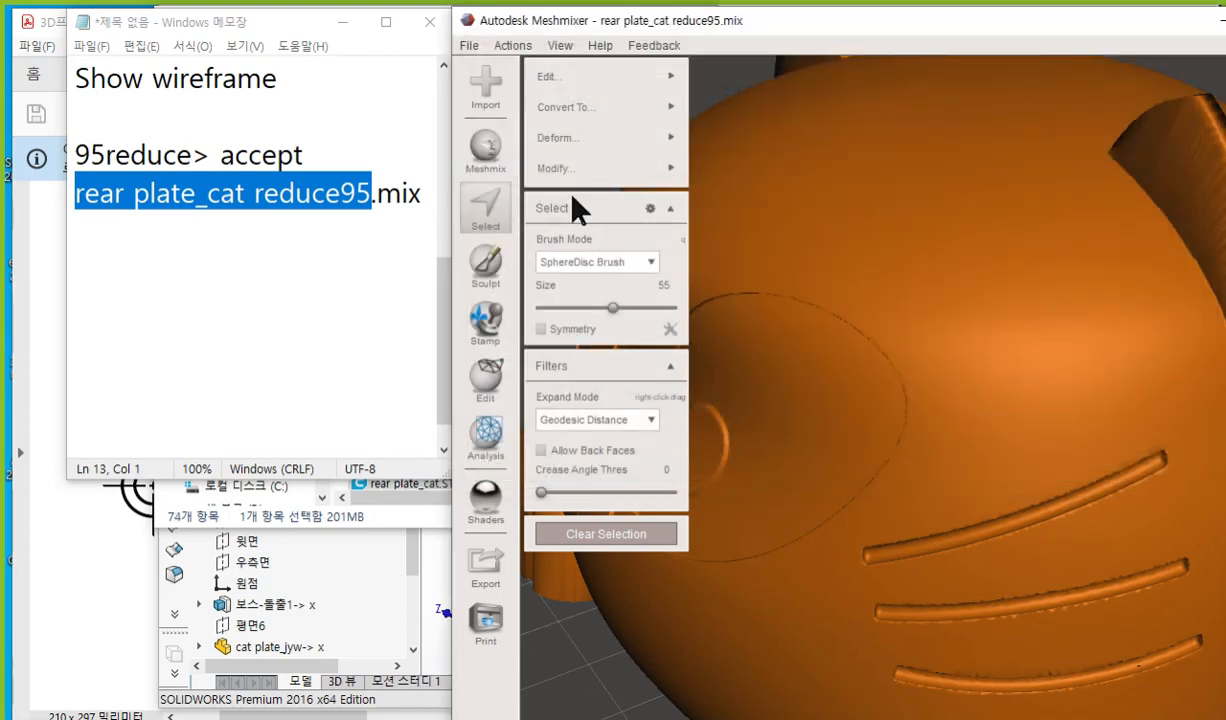
Step: Switch to the Notepad notes and add the line "file>export (stl)" below the .mix file name, leaving a blank line between them
click(406, 190)
key(Return)
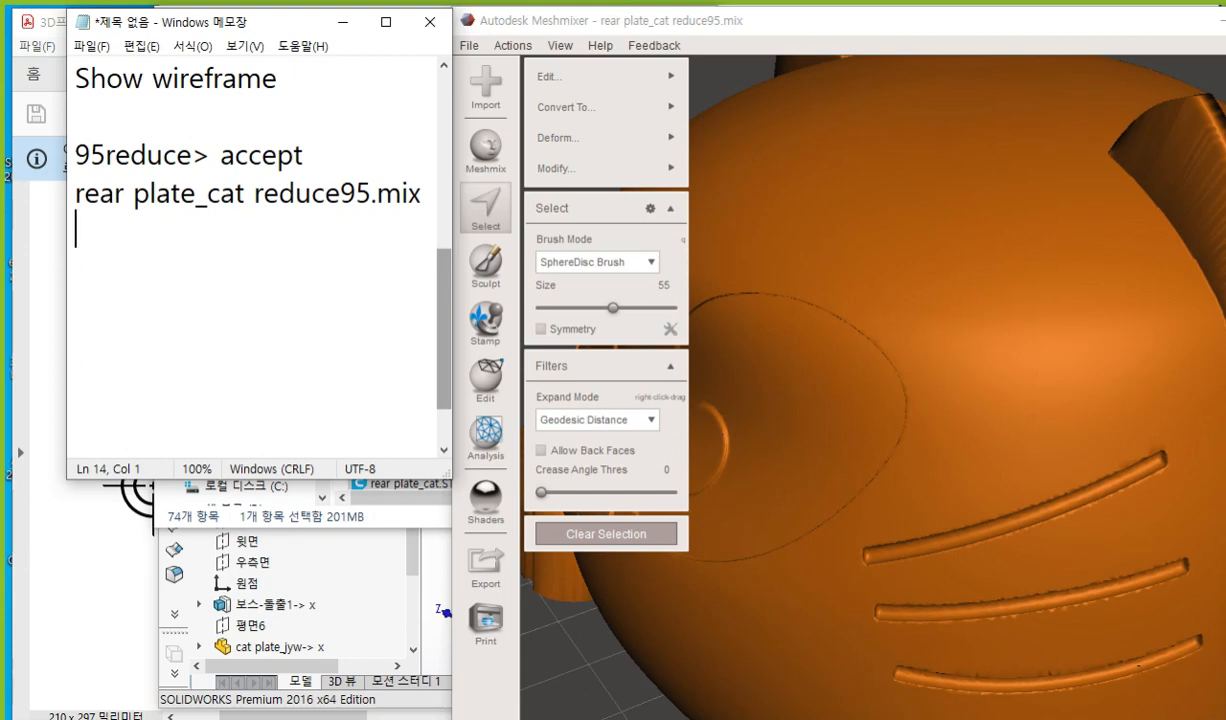
key(Return)
text(file)
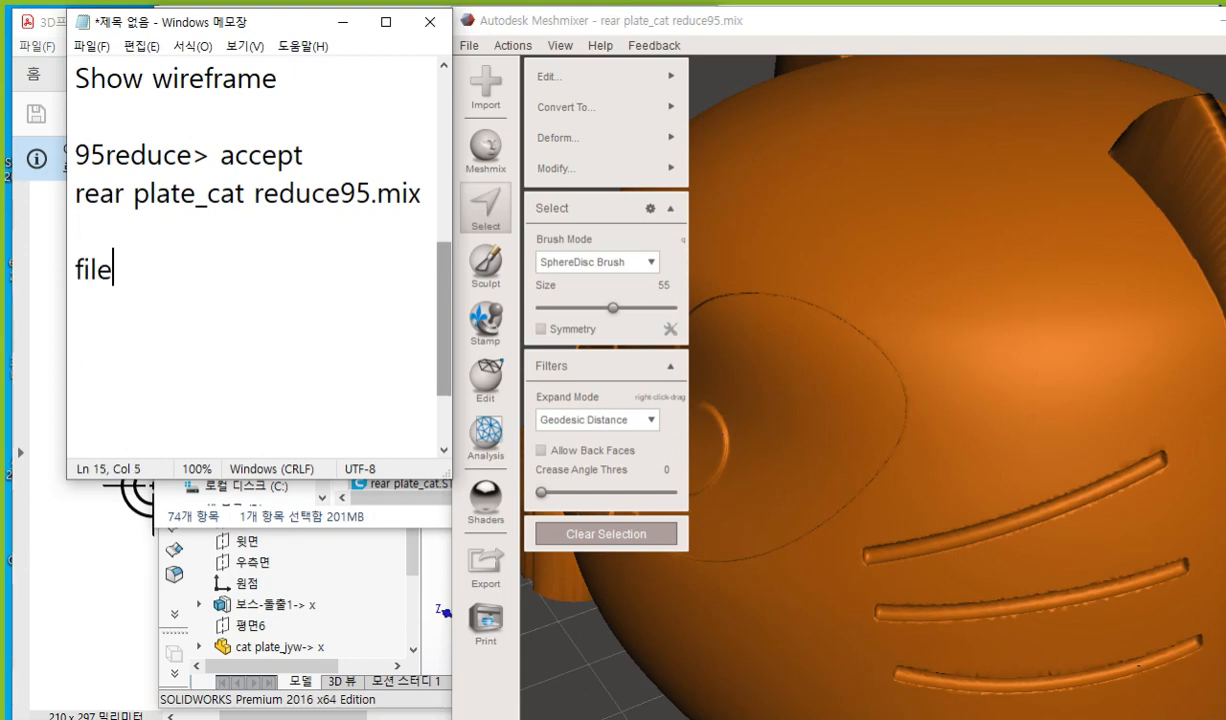
text(>ex)
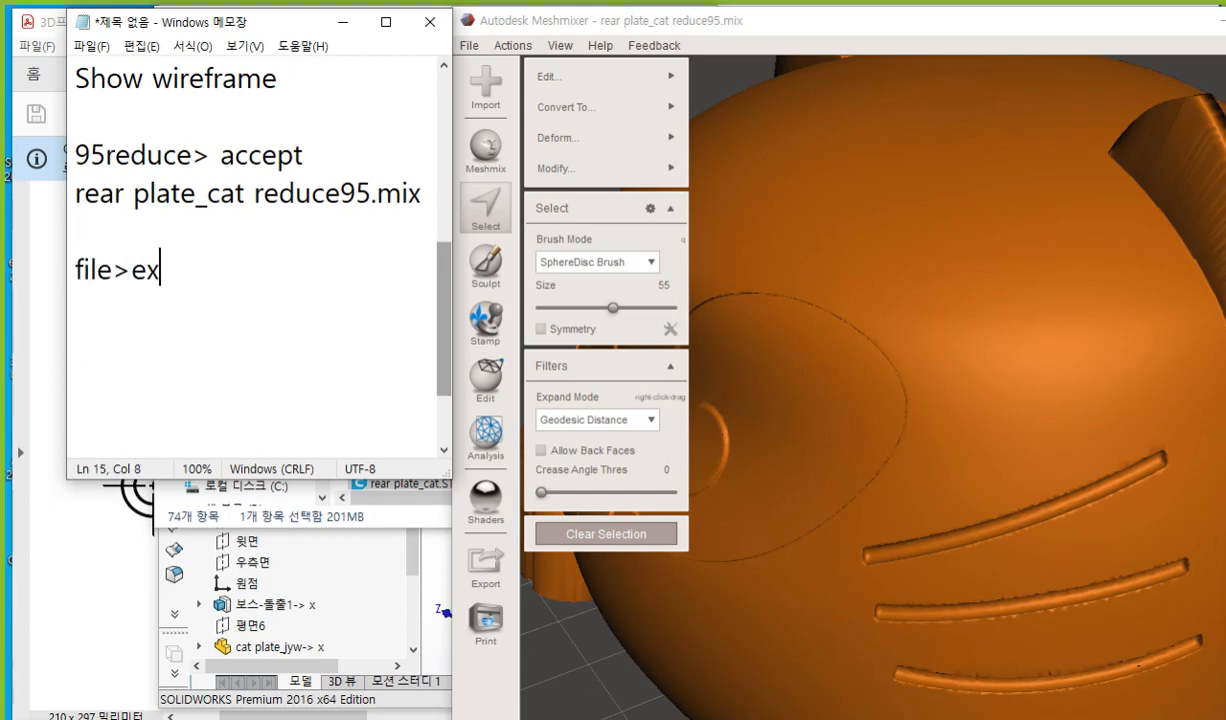
text(port)
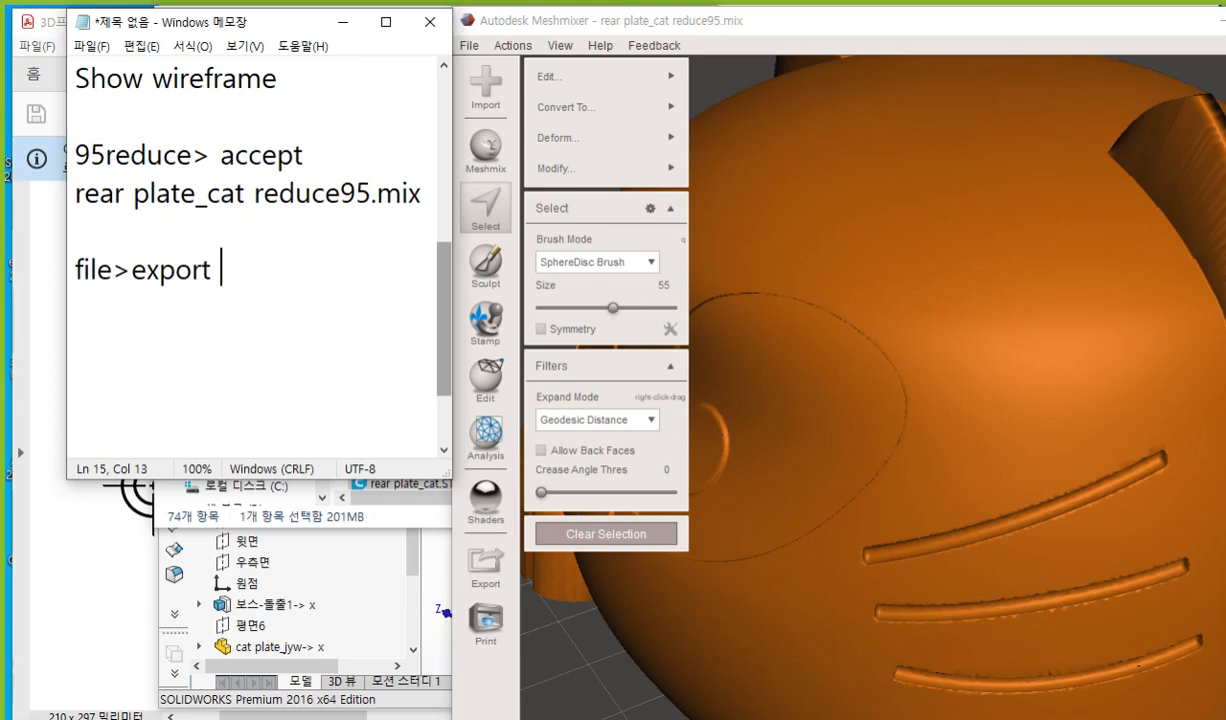
text( (stl))
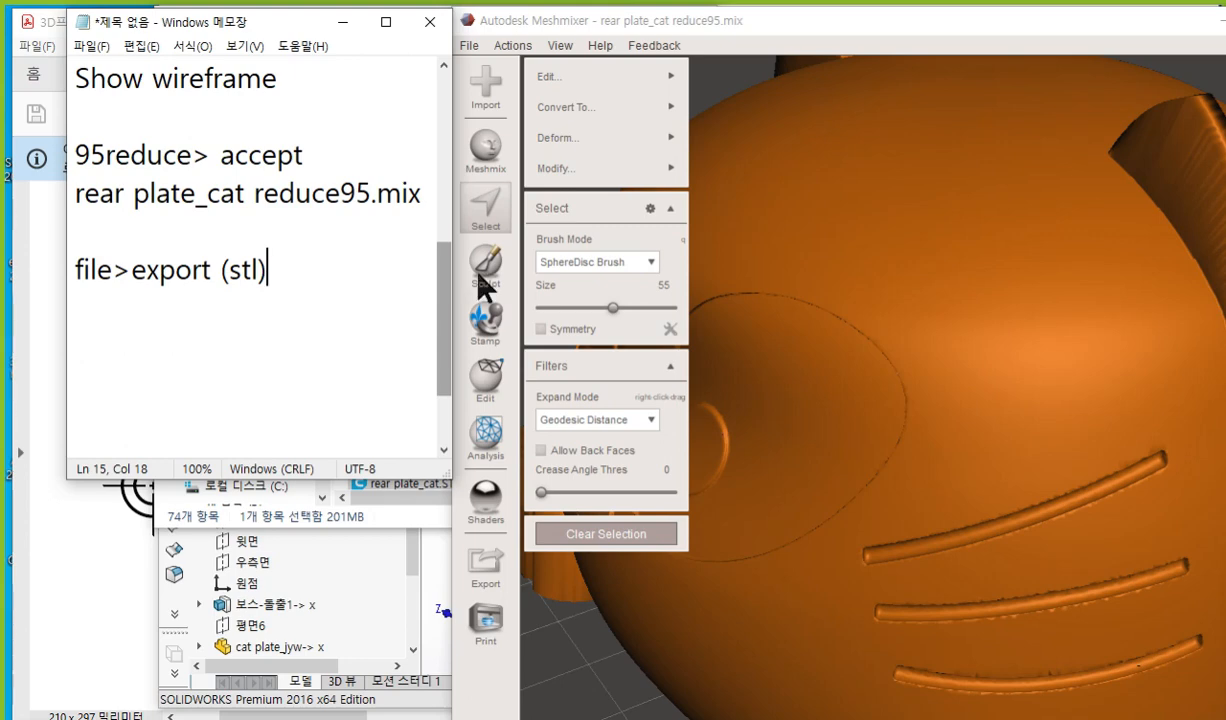
Step: Start exporting the mesh from Meshmixer, and reuse the .mix file's base name to add the note line "rear plate_cat reduce95.stl"
click(468, 46)
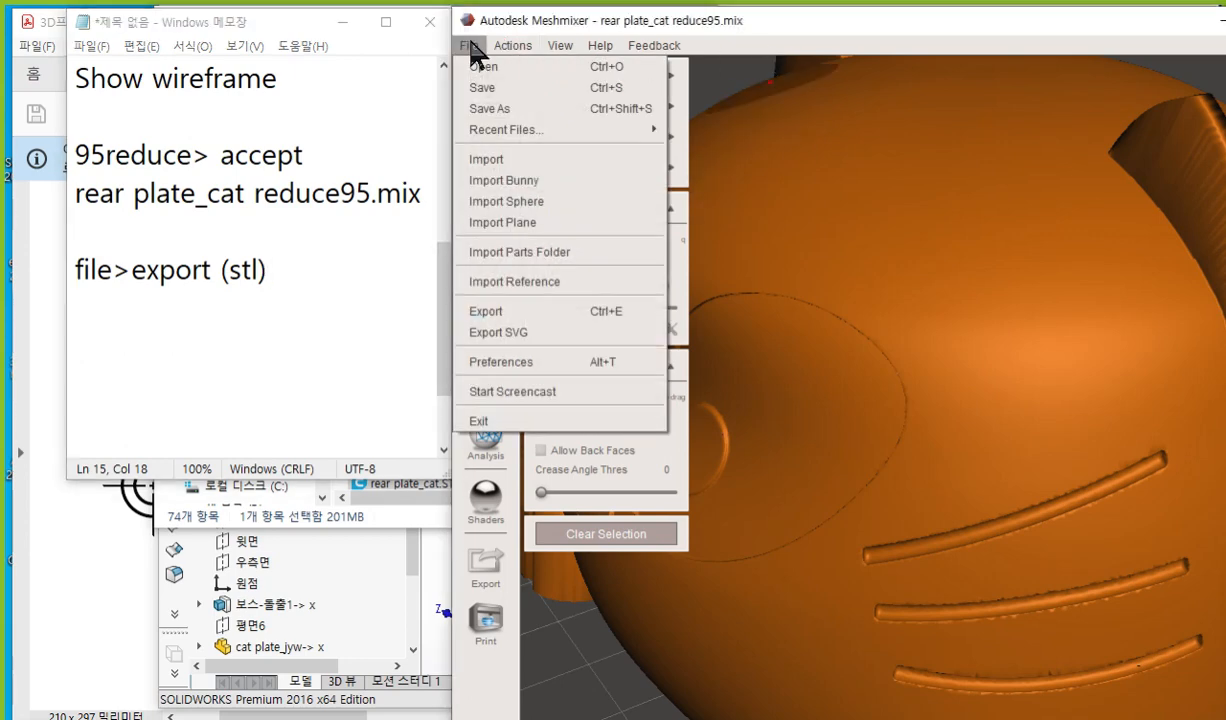
click(527, 315)
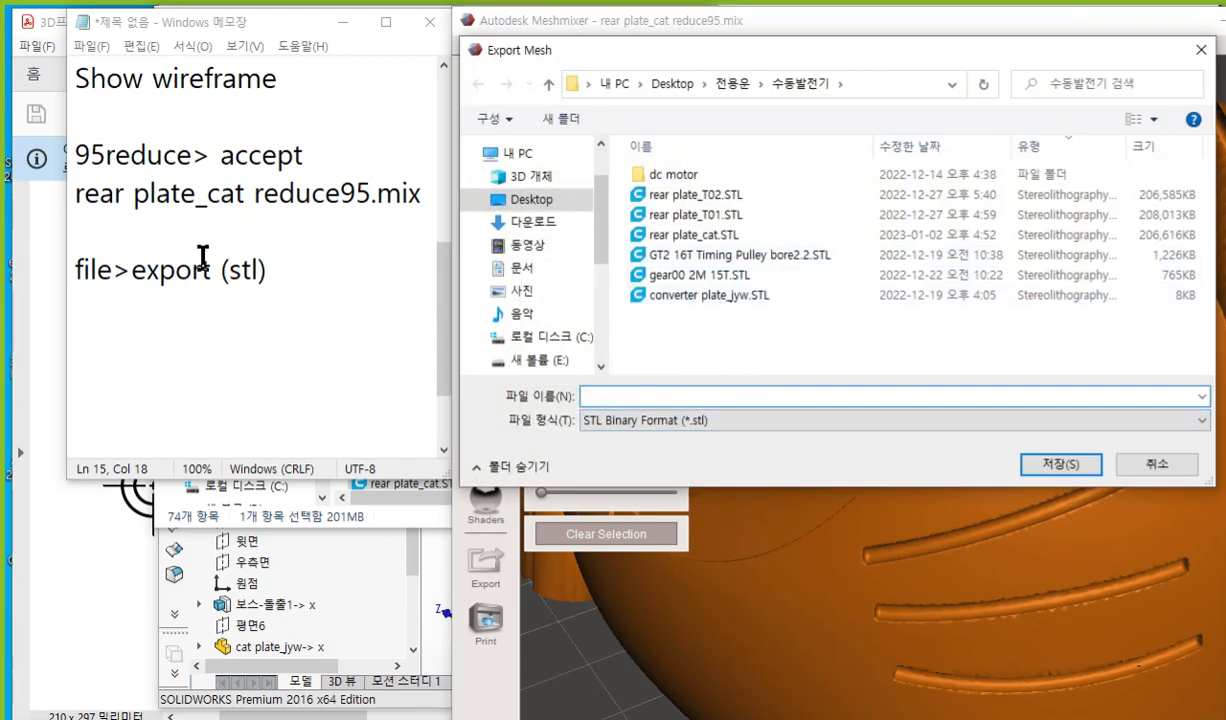
drag(75, 204, 371, 197)
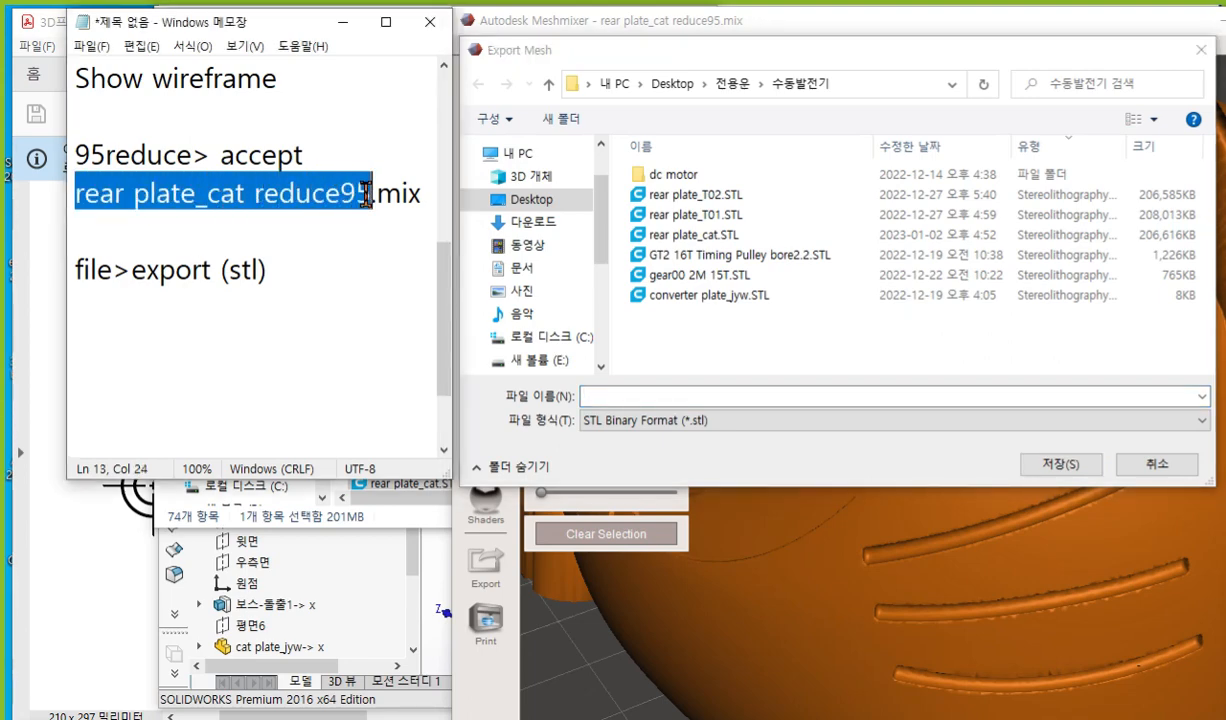
key(ctrl+c)
click(246, 327)
click(100, 300)
key(ctrl+v)
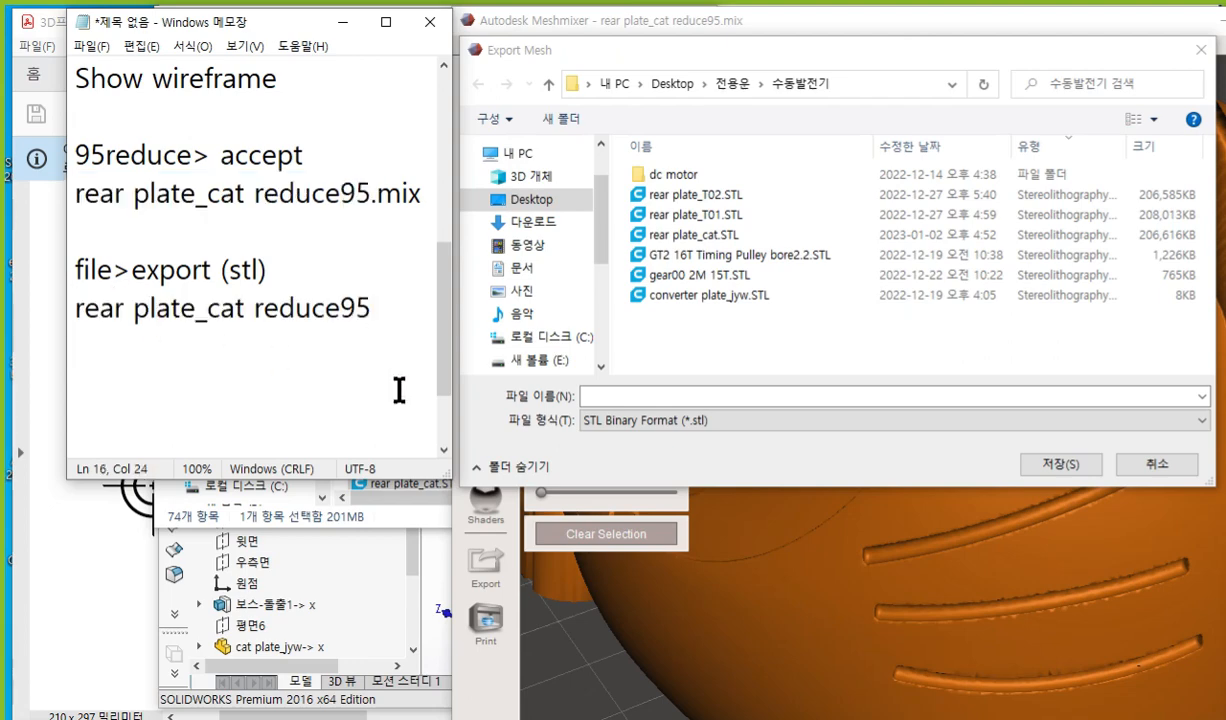
text(.stl)
Step: Export the mesh in STL Binary Format with the copied name "rear plate_cat reduce95"
click(600, 396)
key(ctrl+v)
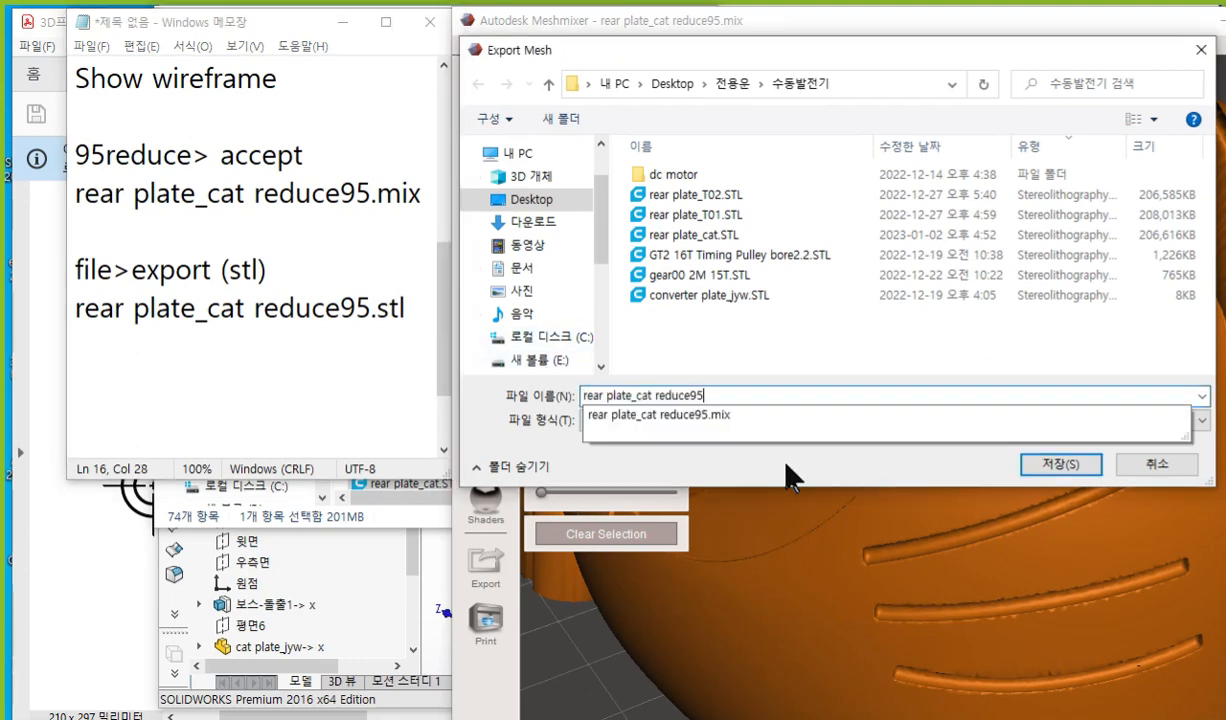
click(786, 464)
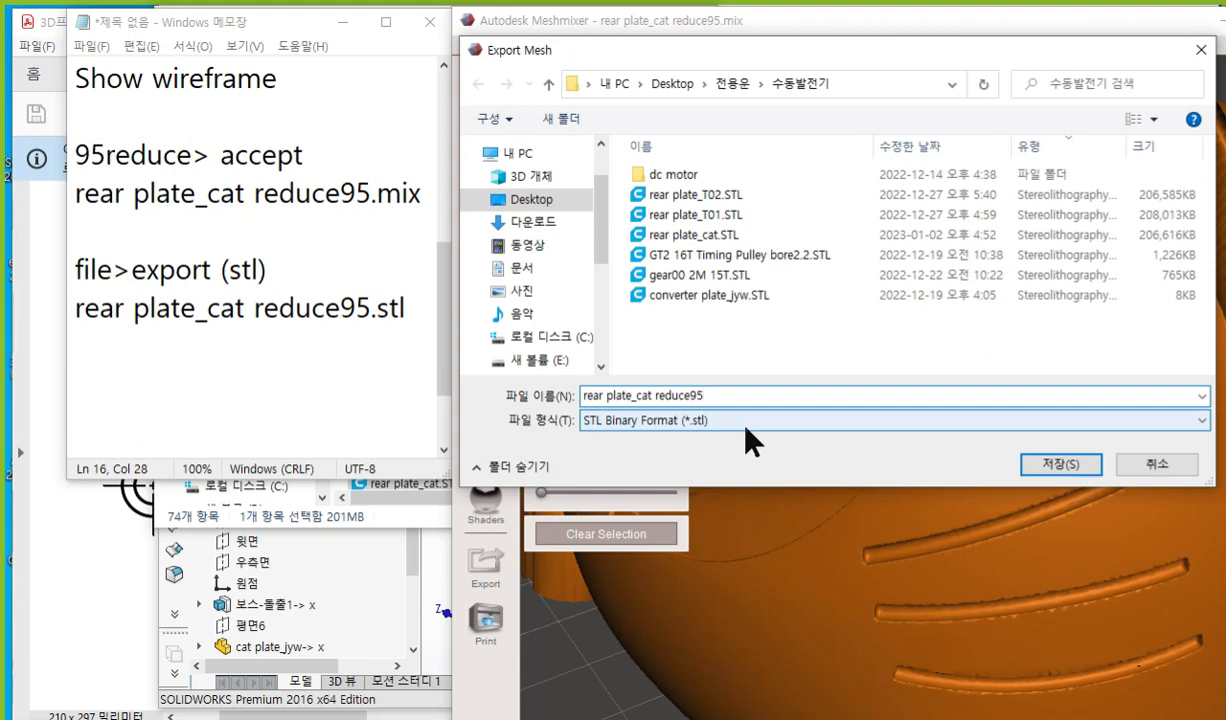
click(1062, 466)
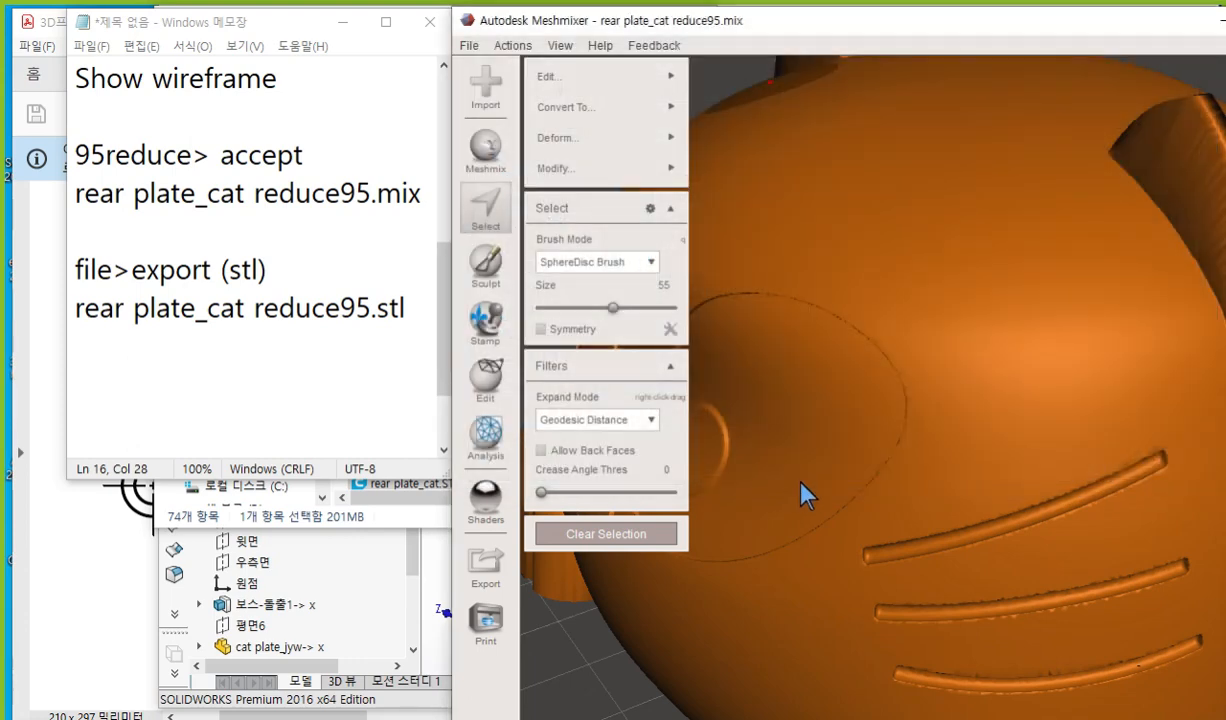
Step: Bring the 수동발전기 folder window forward, place it beside the notes and resize it around the STL files
click(424, 498)
drag(367, 35, 688, 39)
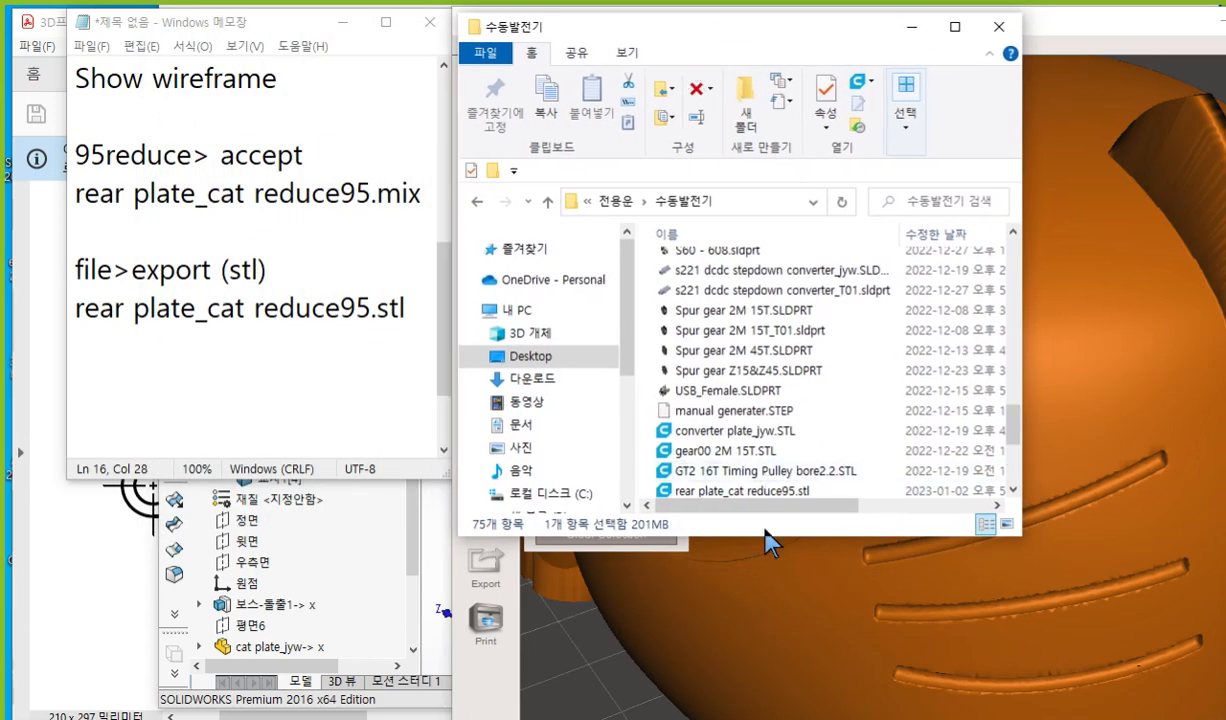
drag(767, 539, 760, 633)
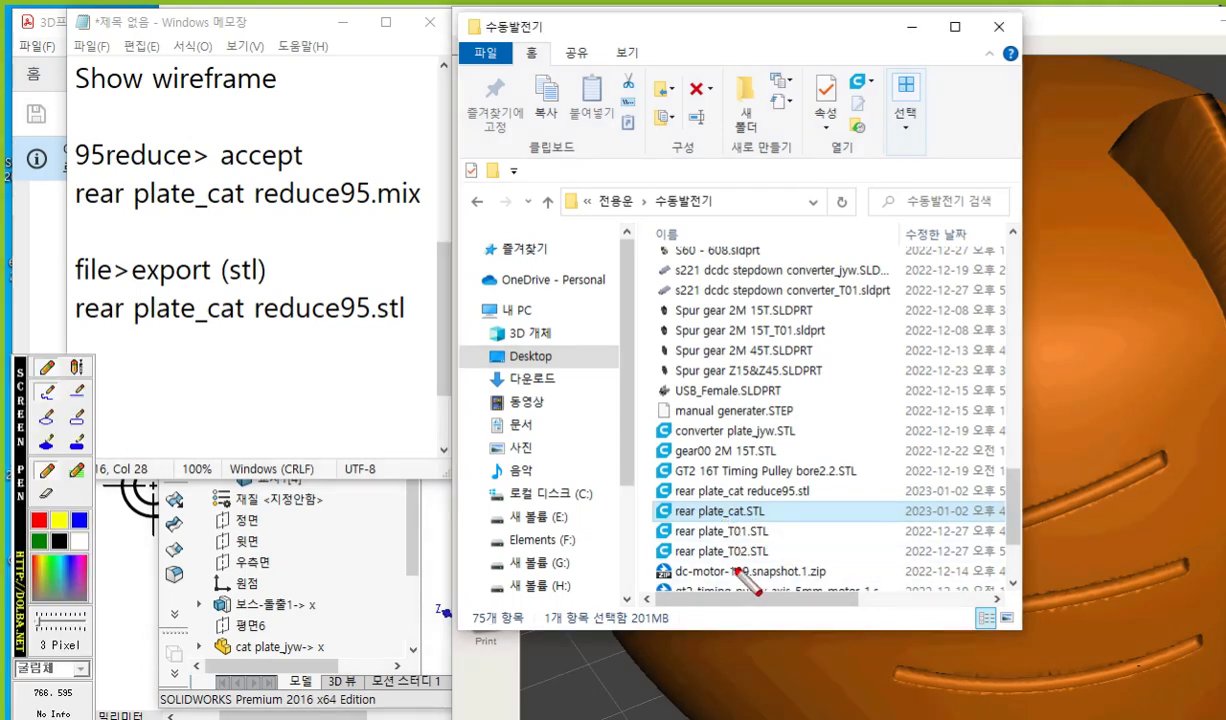
scroll(840, 555, down, 2)
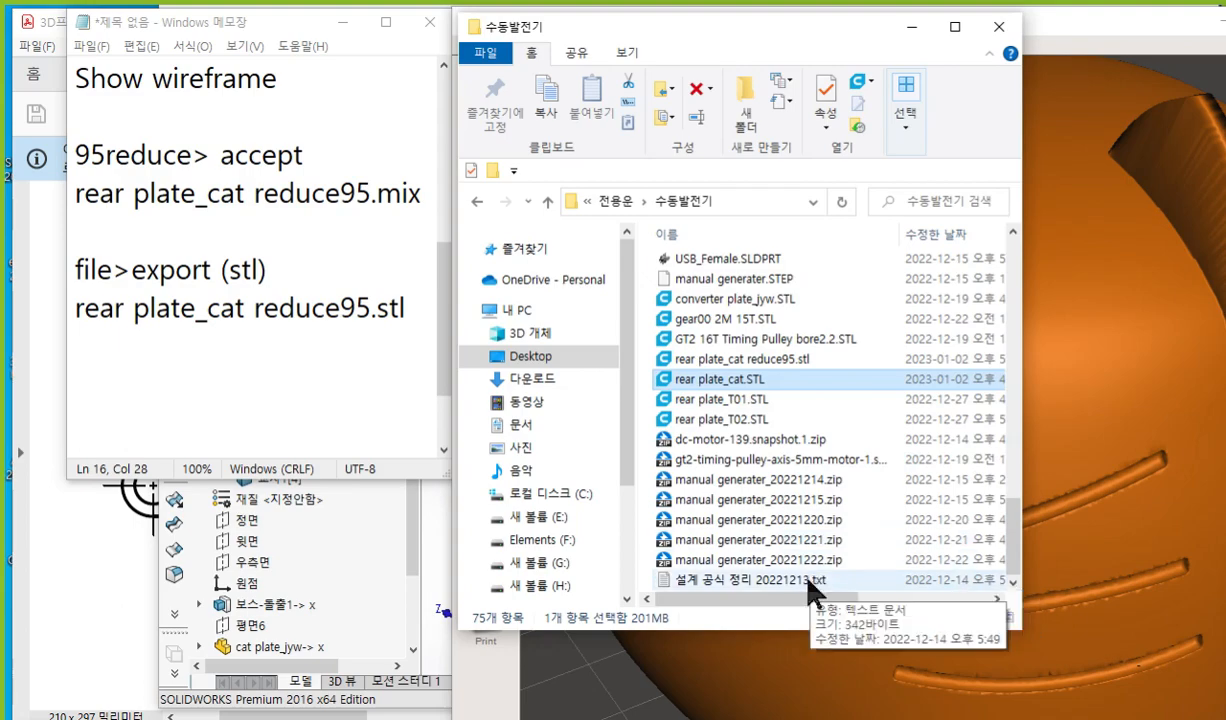
drag(750, 635, 903, 462)
Step: Check the size of rear plate_cat.STL, underlining its name and circling its file size with the screen pen on a zoomed view
key(F12)
scroll(740, 402, up, 8)
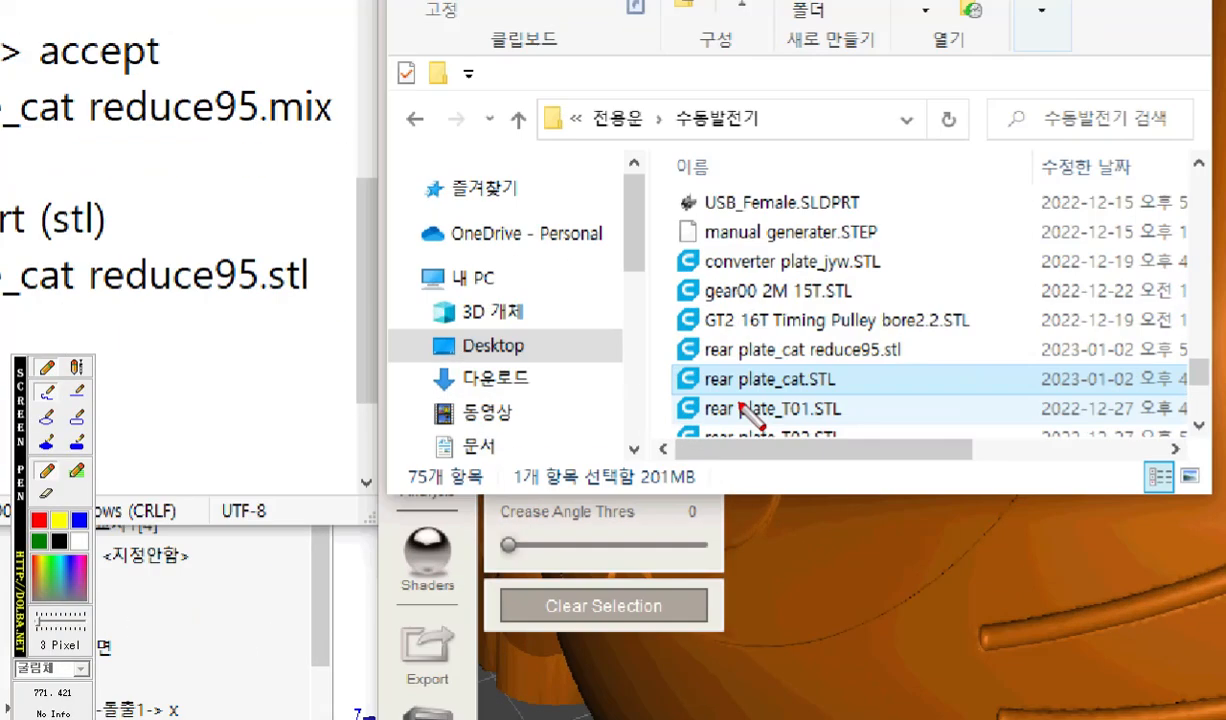
drag(692, 408, 966, 405)
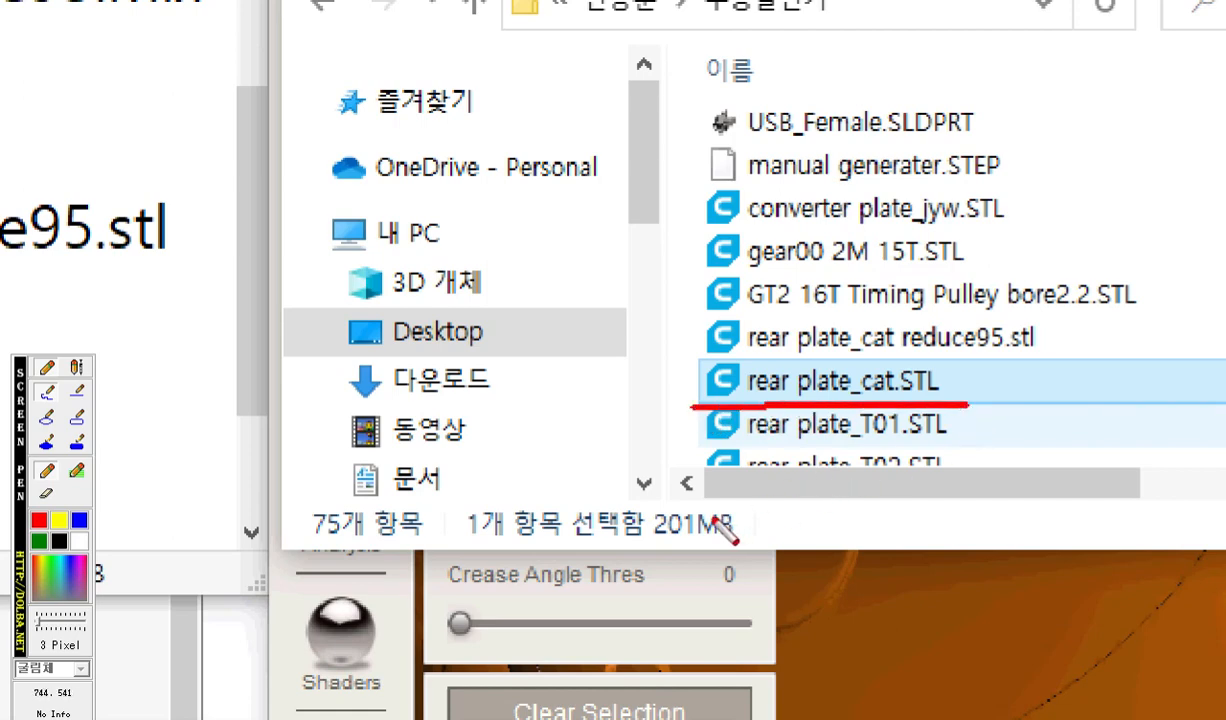
mouse_move(711, 546)
mouse_down()
mouse_move(652, 497)
mouse_move(724, 561)
mouse_up()
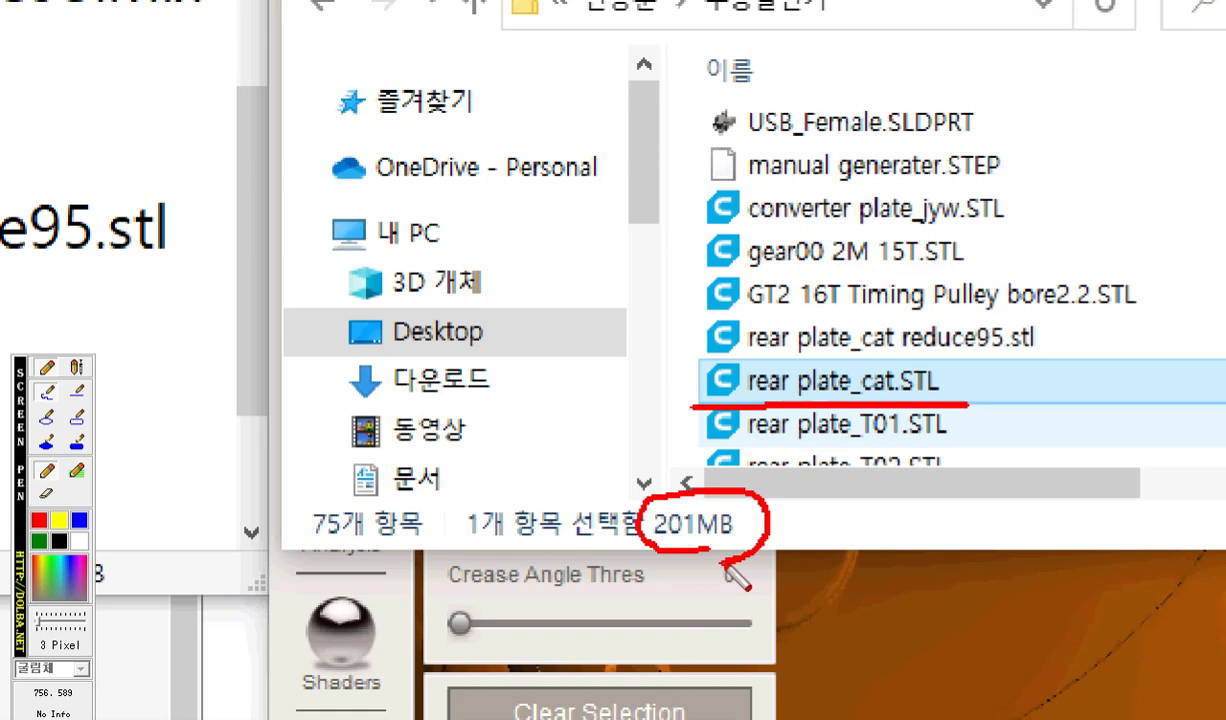
key(Escape)
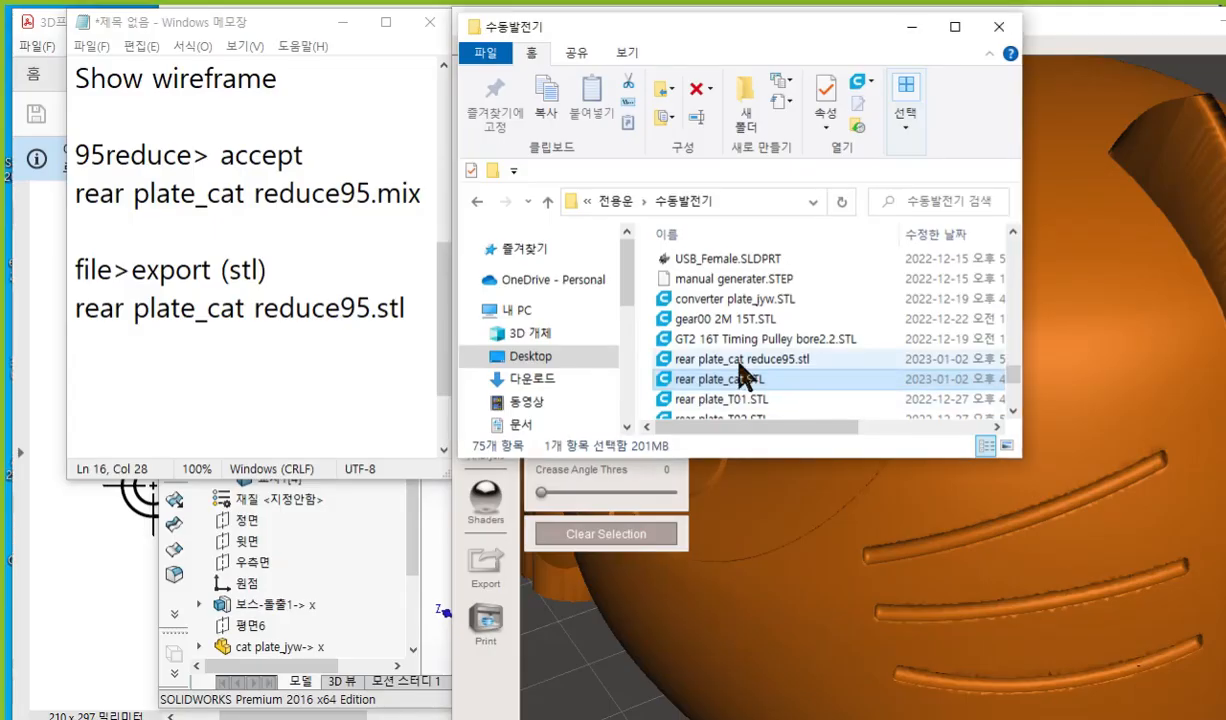
Step: Select rear plate_cat reduce95.stl and check its size, underlining the name and the file size with the screen pen
click(740, 364)
key(ctrl+2)
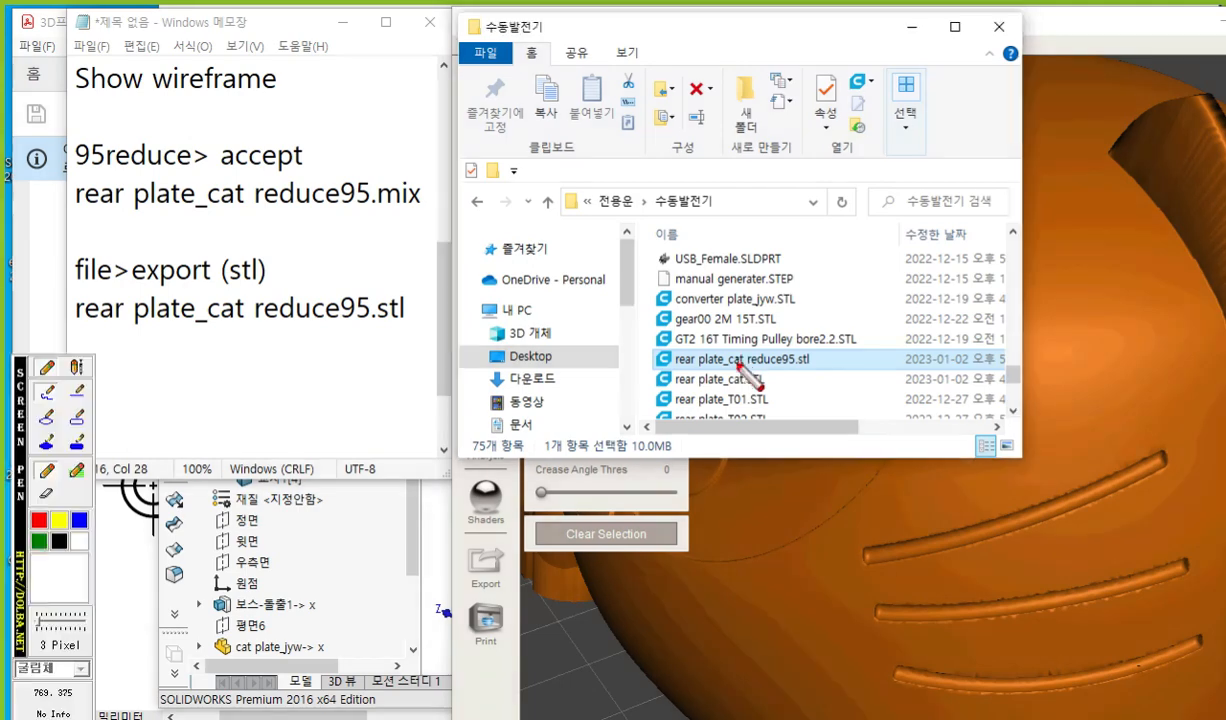
scroll(738, 380, up, 5)
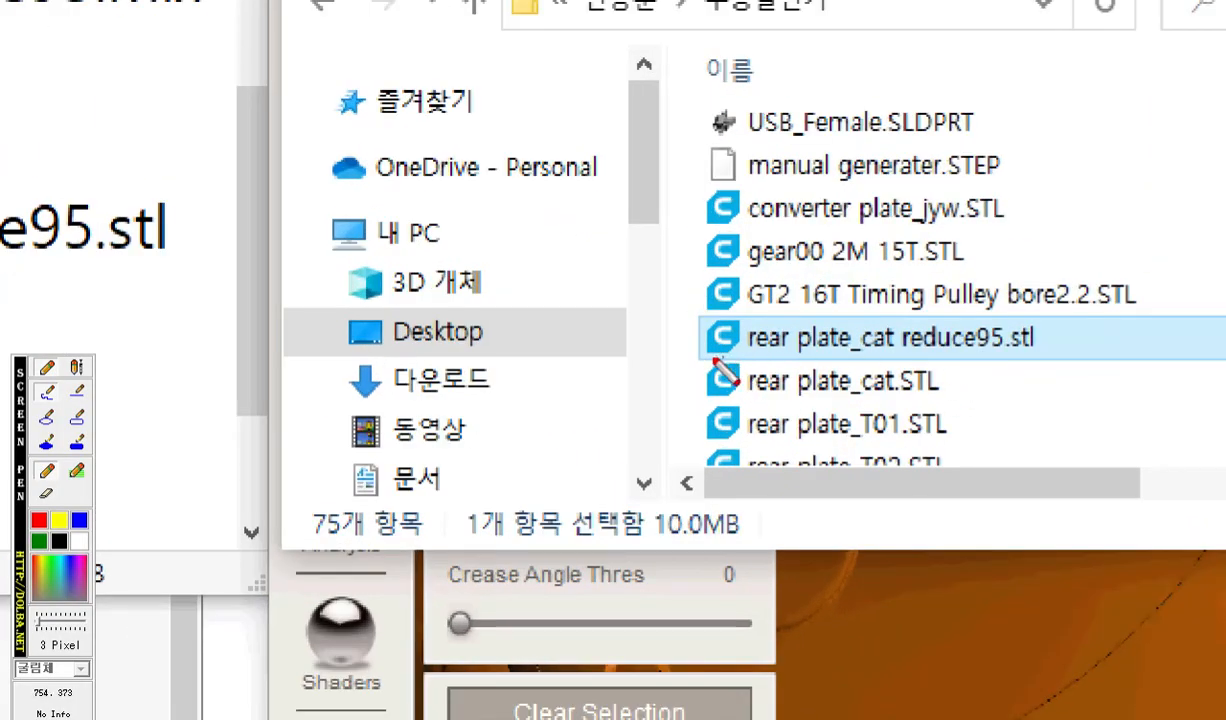
drag(704, 356, 1068, 354)
drag(643, 544, 742, 541)
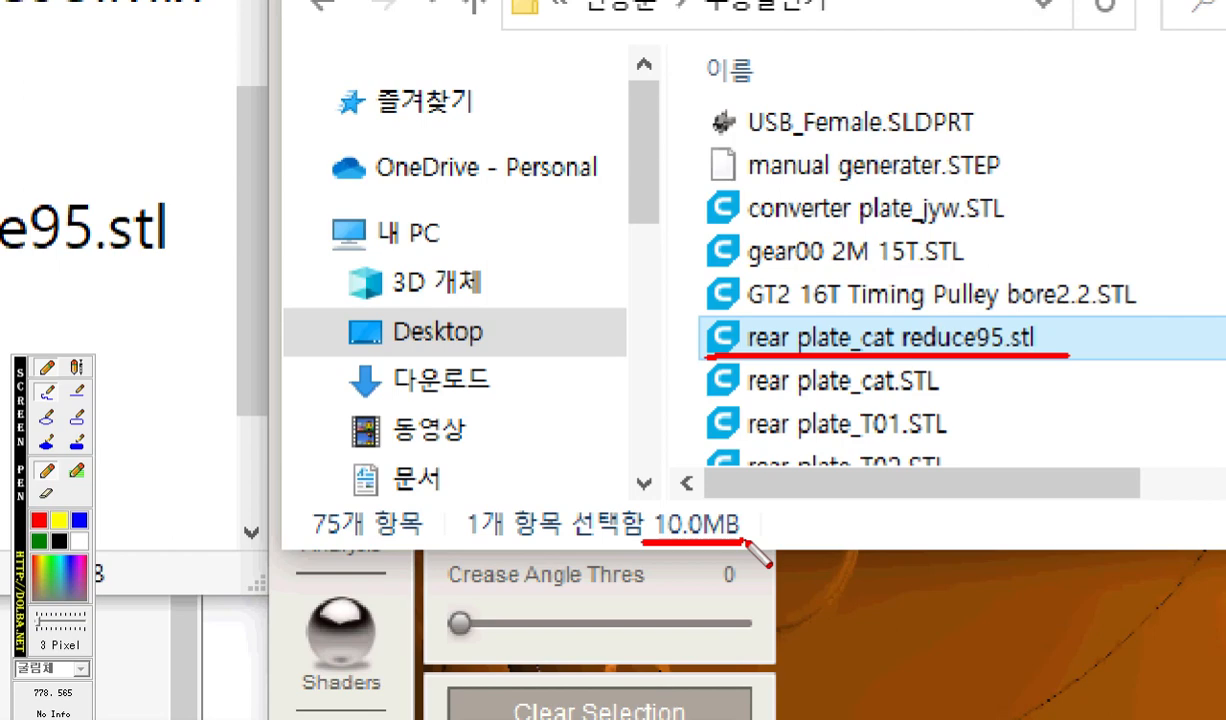
key(Escape)
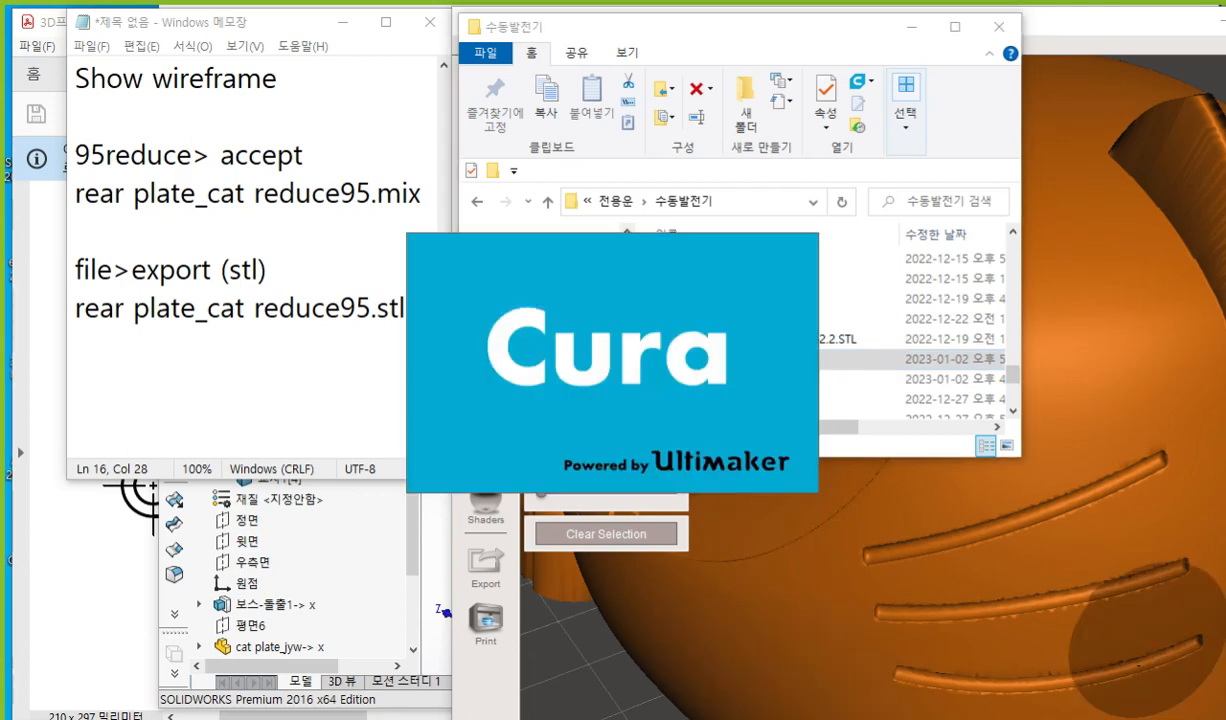
Step: Open rear plate_cat reduce95.stl in Cura and bring the 수동발전기 folder window back in front
click(722, 437)
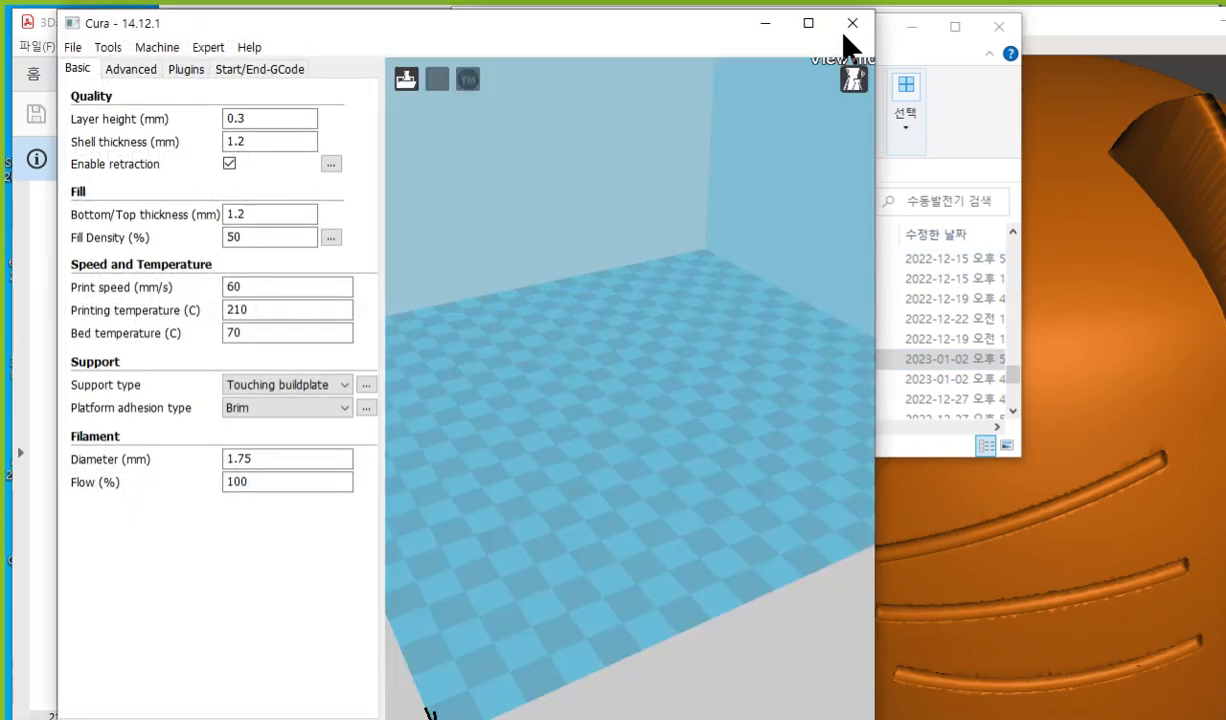
click(907, 55)
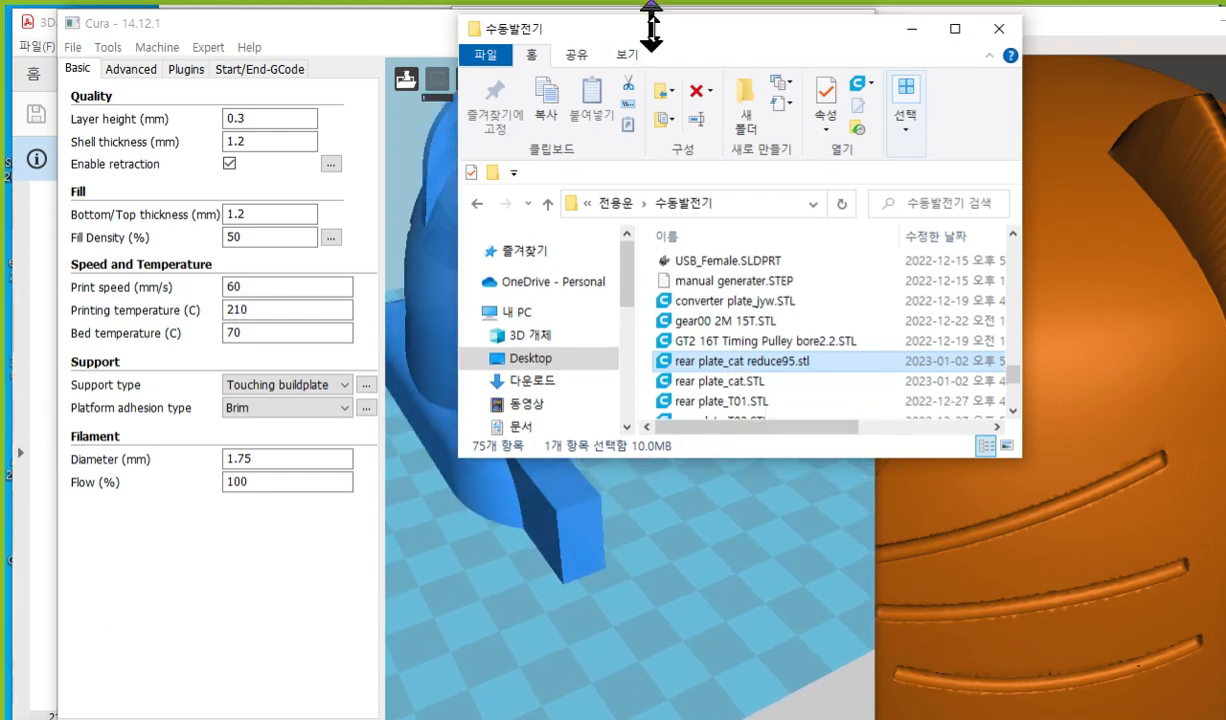
Step: Move the 수동발전기 folder window off the Cura preview and view the whole cat model on the build plate from its face side
drag(653, 14, 960, 60)
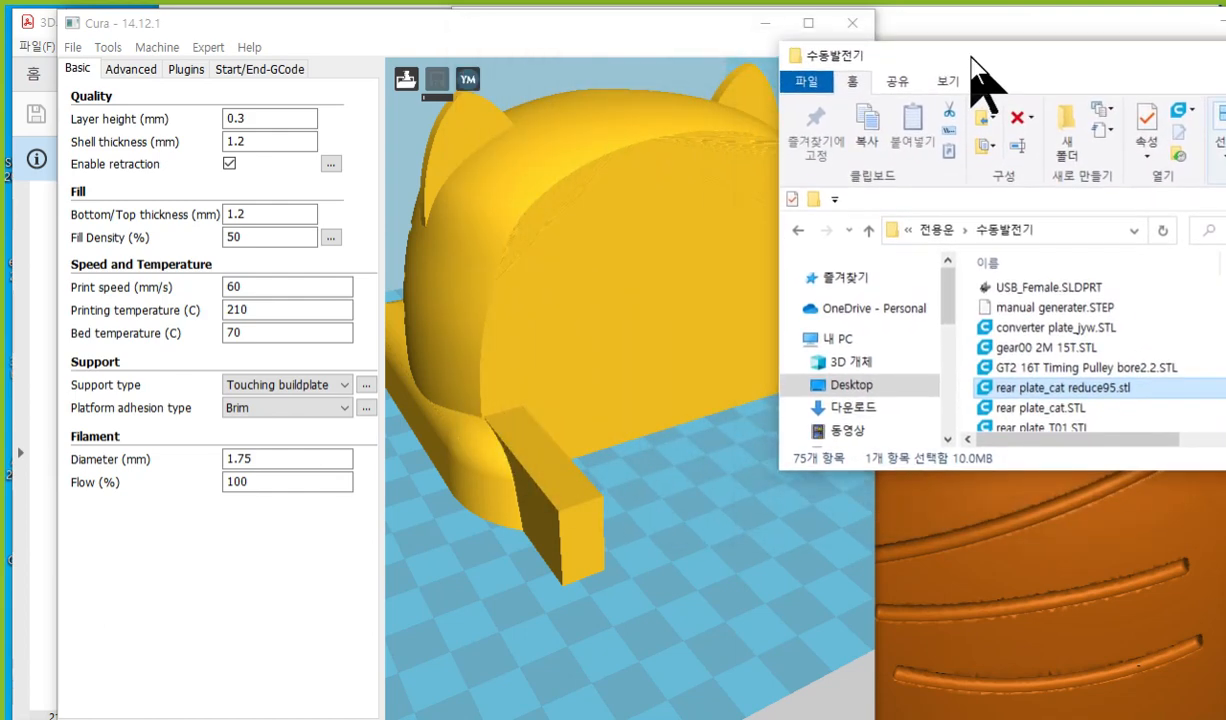
click(590, 428)
right_drag(590, 415, 715, 465)
scroll(709, 425, down, 6)
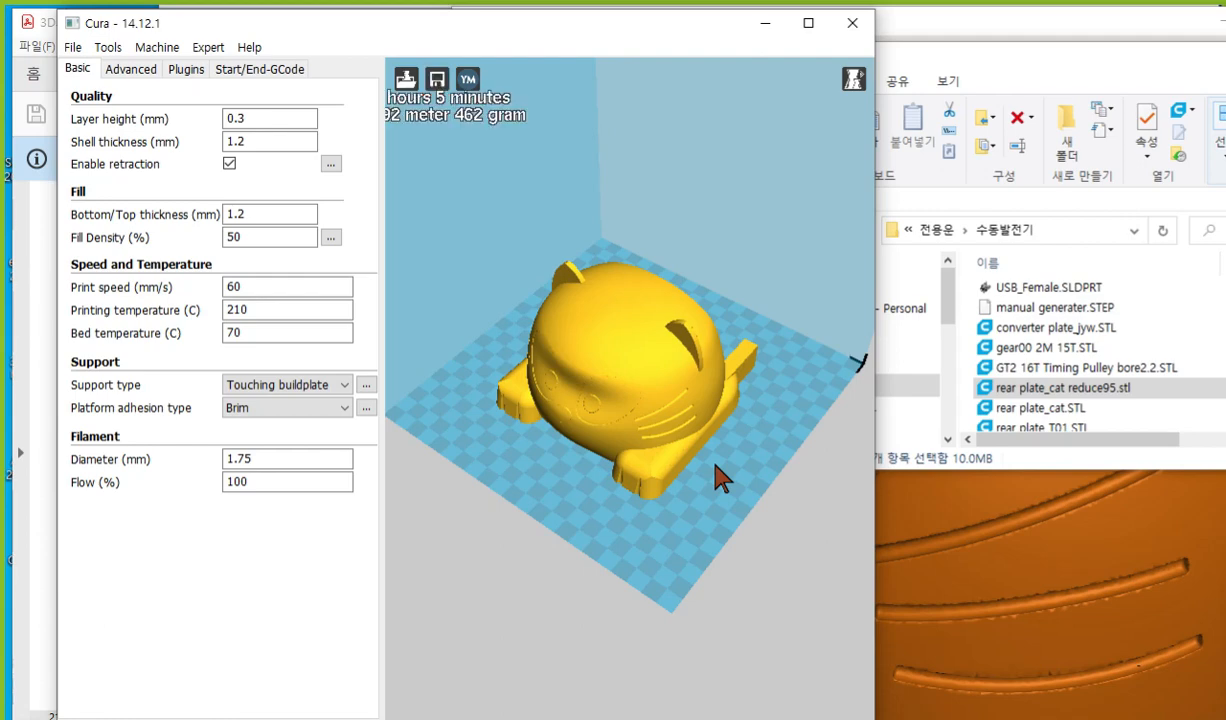
Step: Set the fill density to 10% and widen the Cura window
double_click(274, 237)
text(1)
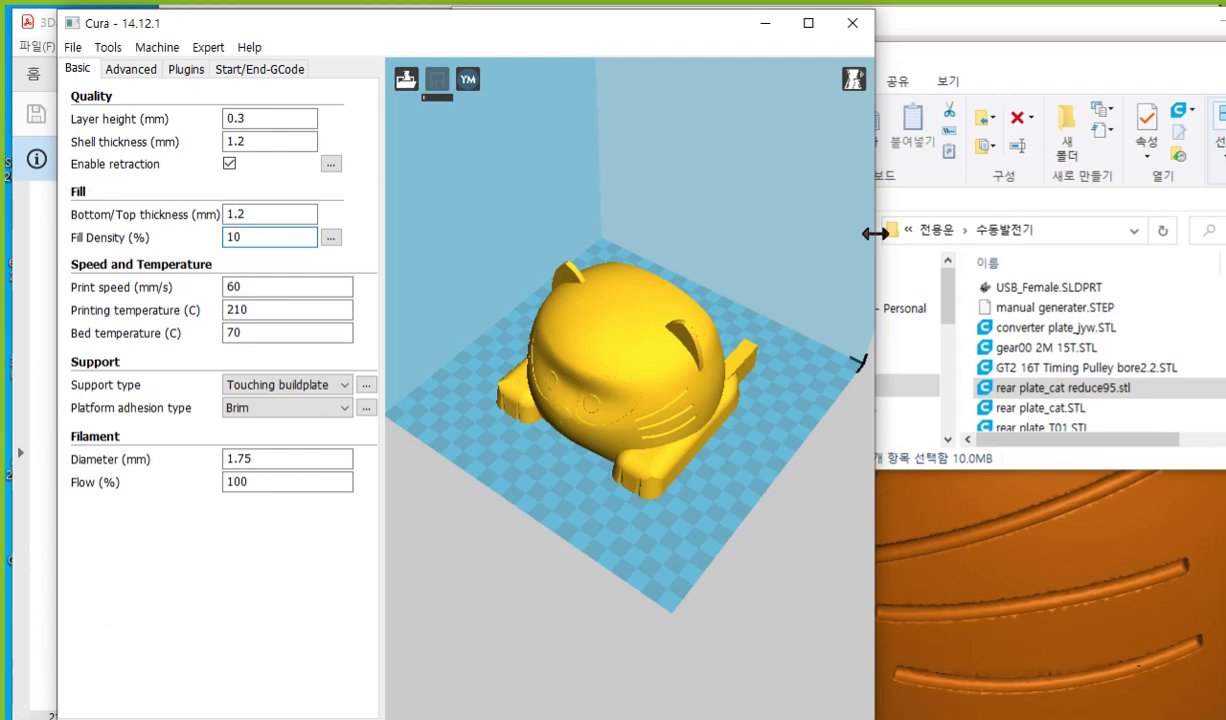
drag(872, 233, 975, 231)
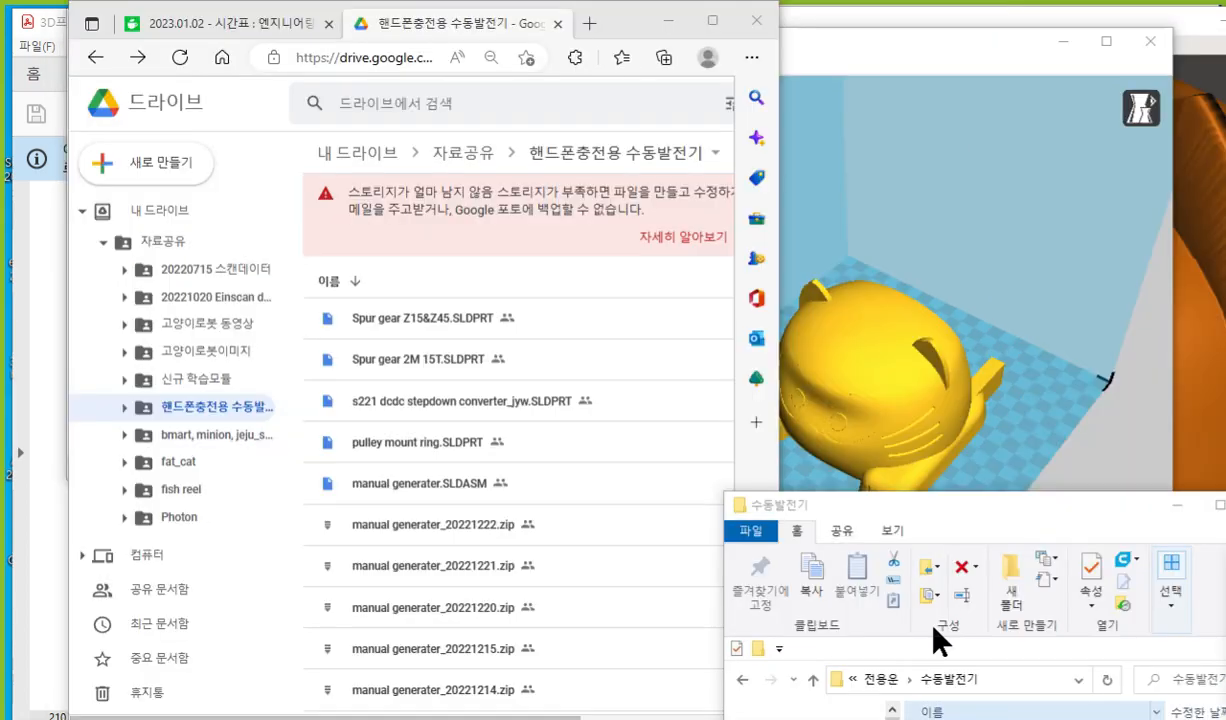
Step: Place the 수동발전기 folder window beside Google Drive and upload rear plate_cat reduce95.stl to the 핸드폰충전용 수동발전기 Drive folder
drag(947, 471, 914, 168)
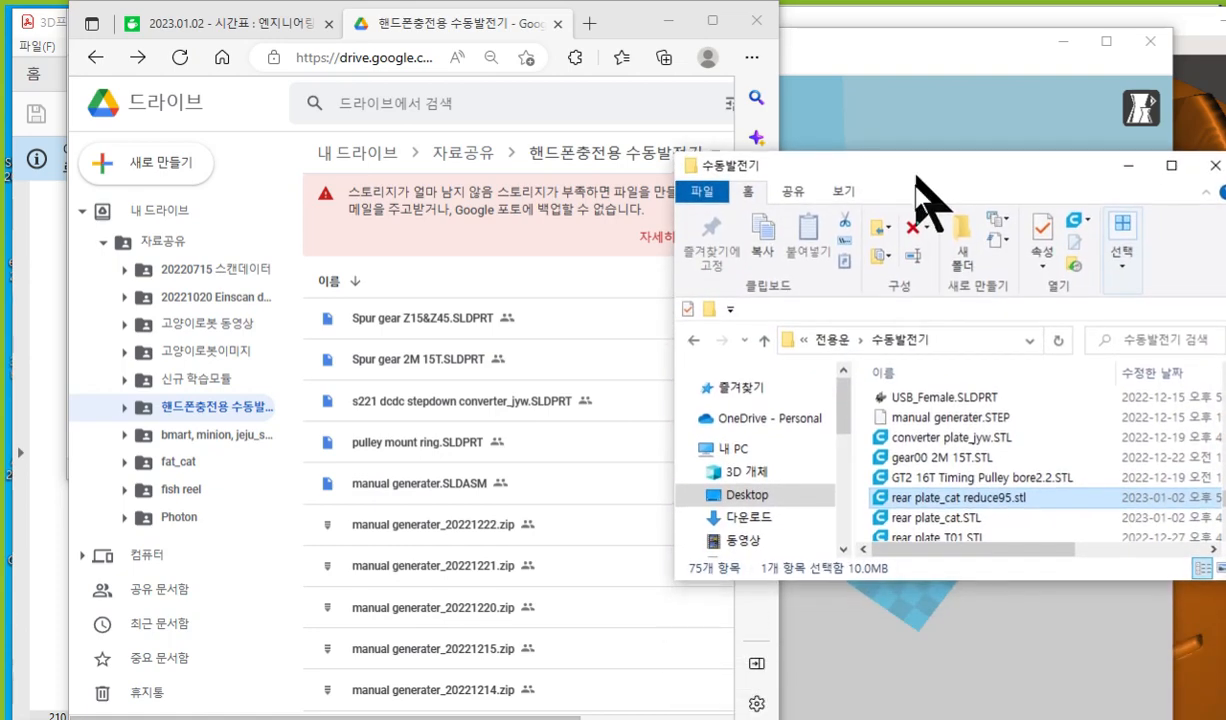
scroll(963, 500, down, 1)
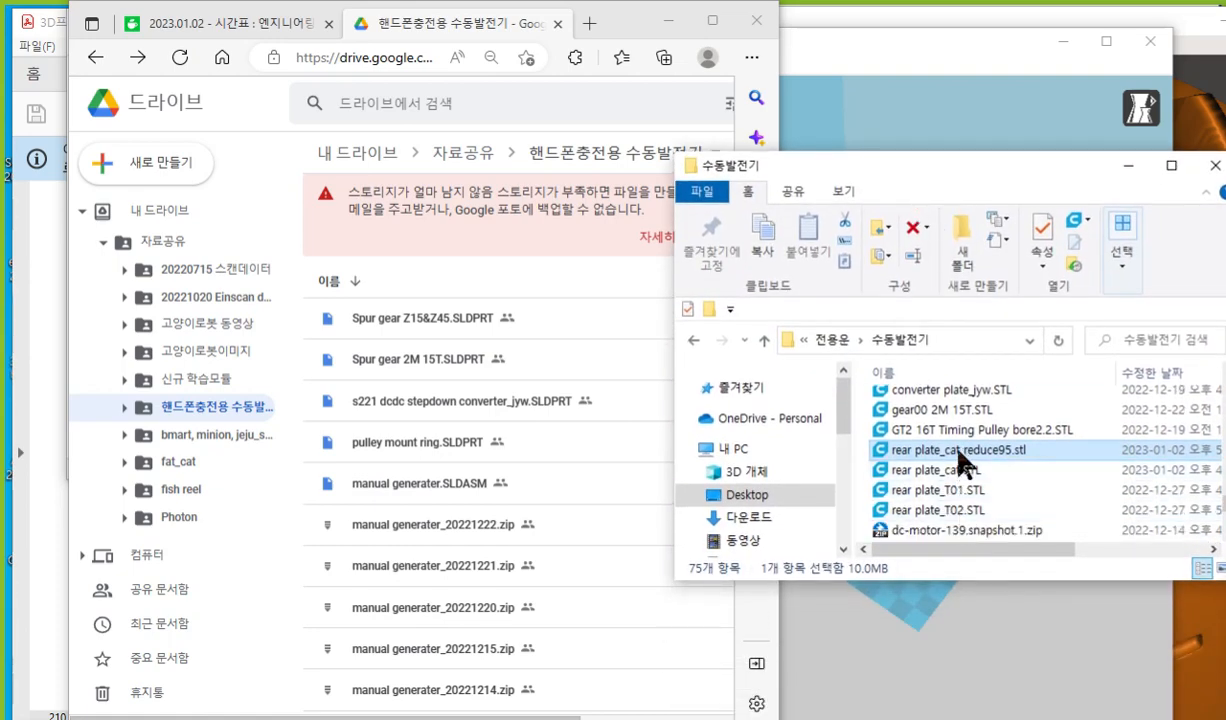
drag(925, 450, 492, 680)
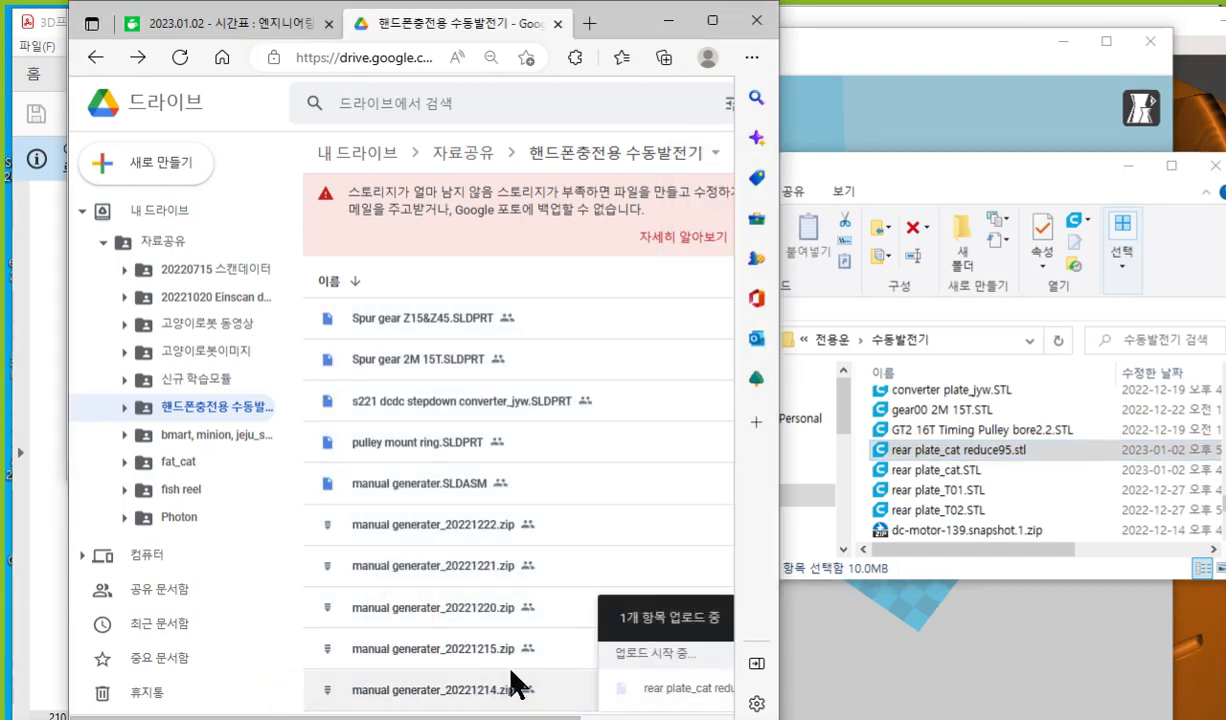